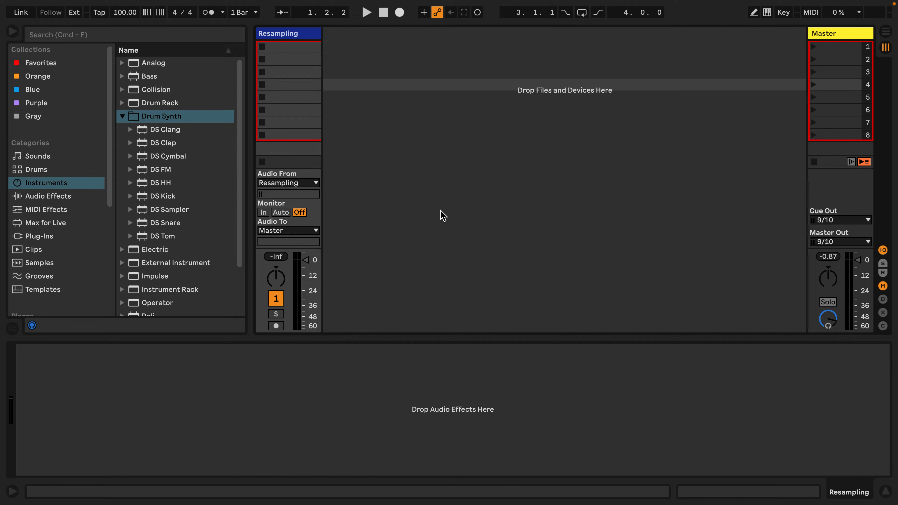
- Add a new MIDI track beside the Resampling track and switch to the Arrangement View
click(404, 102)
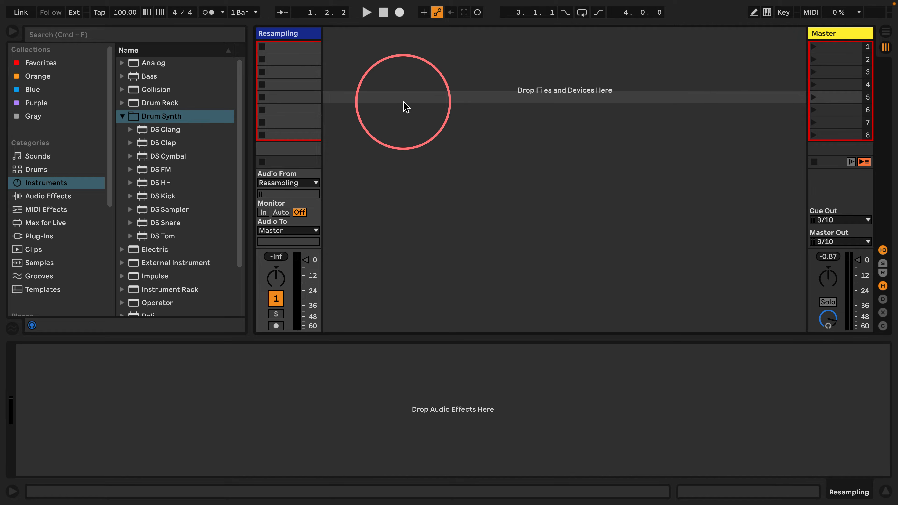
key(super+shift+t)
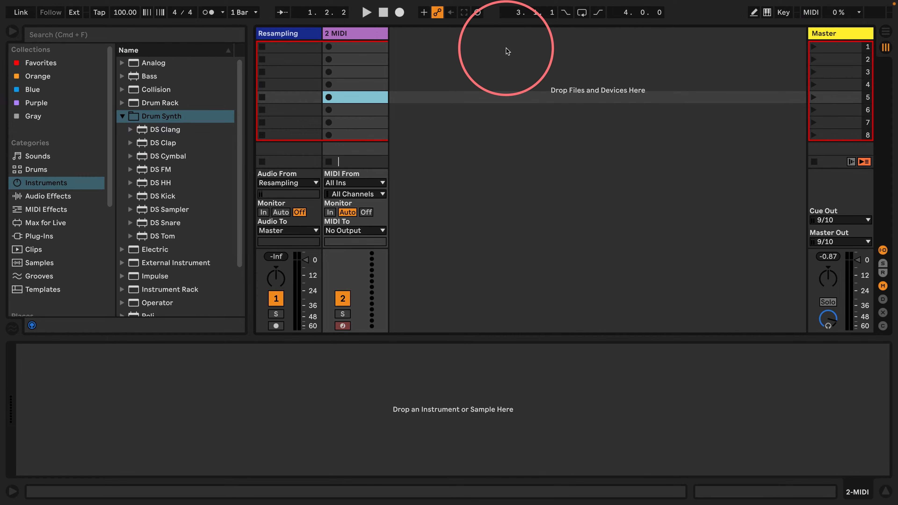
key(Tab)
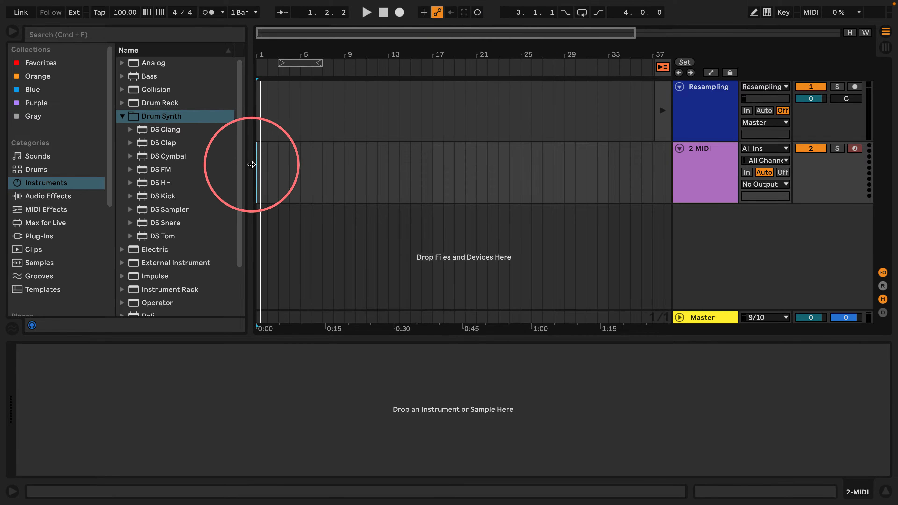
- Insert an empty one-bar MIDI clip at bar 1 of the new MIDI track
drag(257, 161, 267, 168)
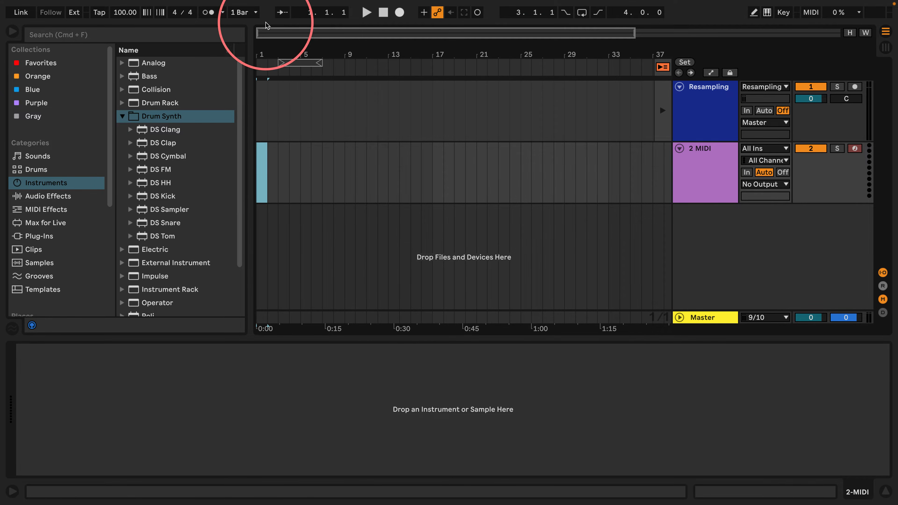
drag(259, 50, 256, 49)
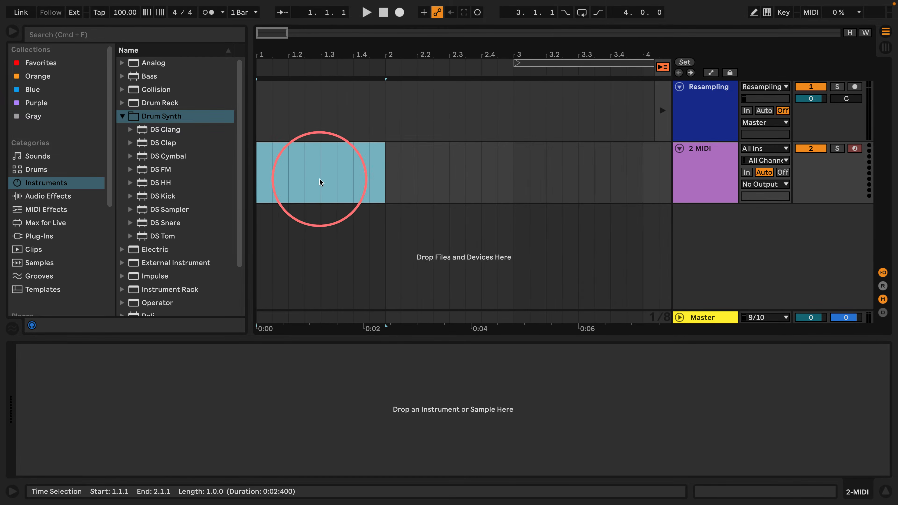
right_click(321, 169)
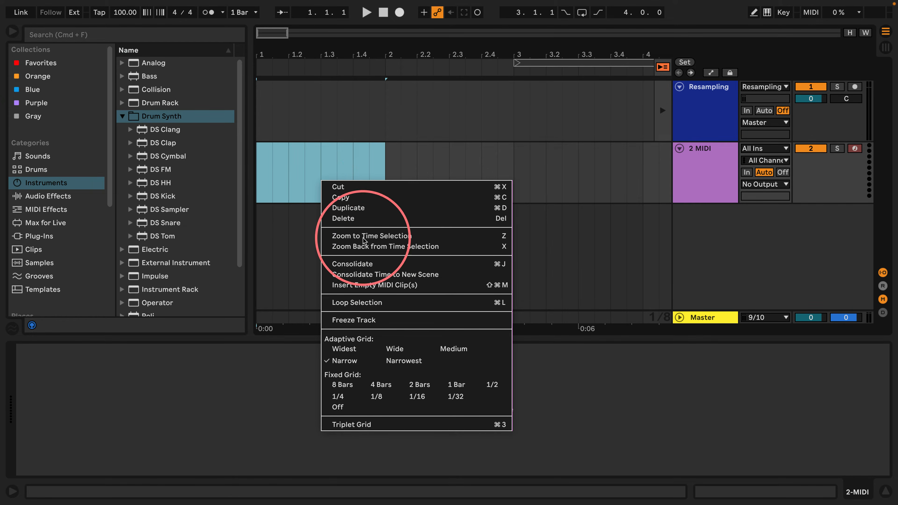
click(369, 285)
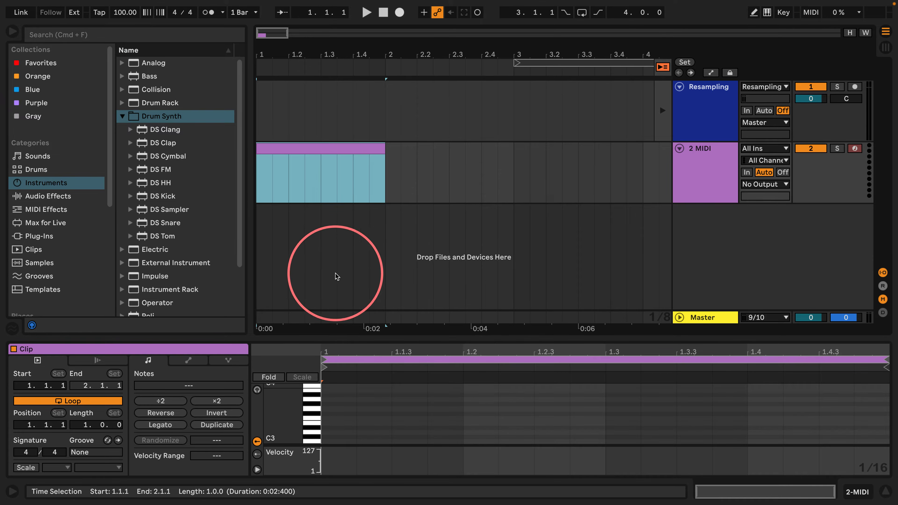
- Add a sixteenth-length C3 note at the start of the clip and loop the arrangement over the clip's one bar
click(346, 433)
double_click(343, 444)
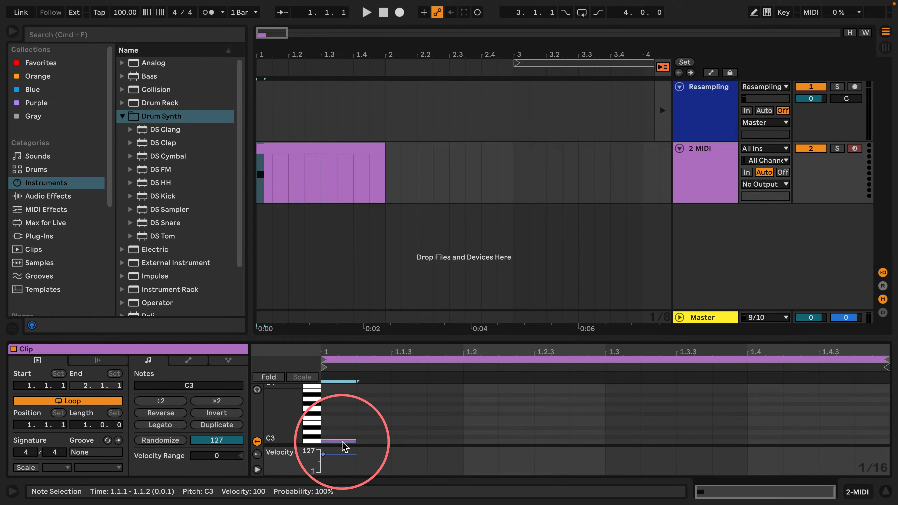
click(319, 150)
key(super+l)
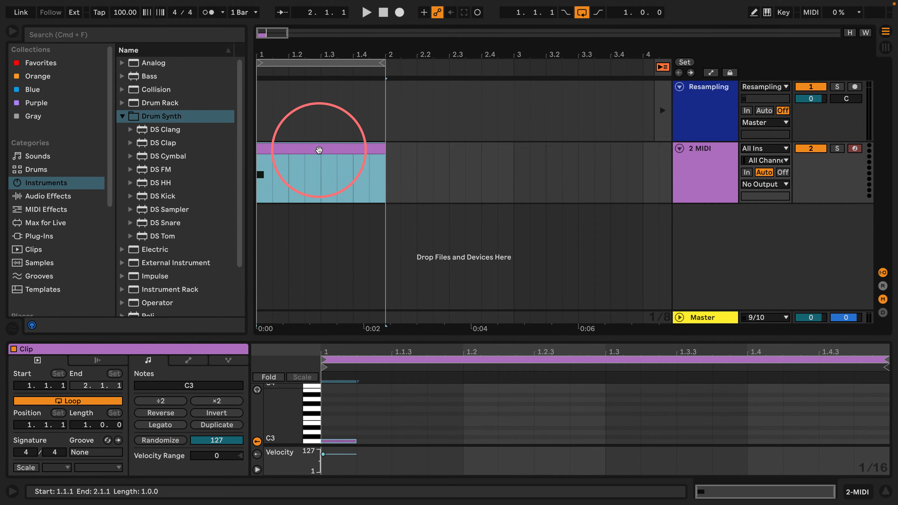
- Load the DS Kick instrument onto the MIDI track and place the Expression Control MIDI effect before it
click(699, 151)
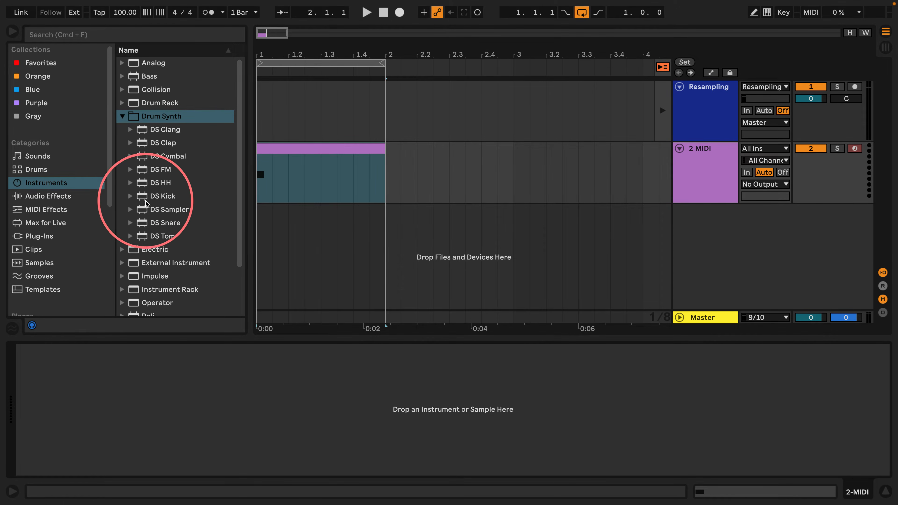
drag(152, 197, 86, 375)
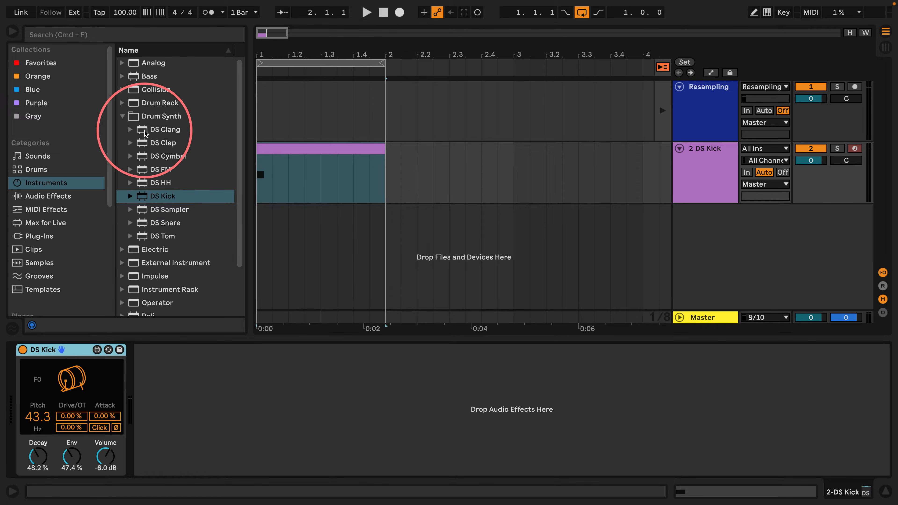
scroll(150, 256, down, 3)
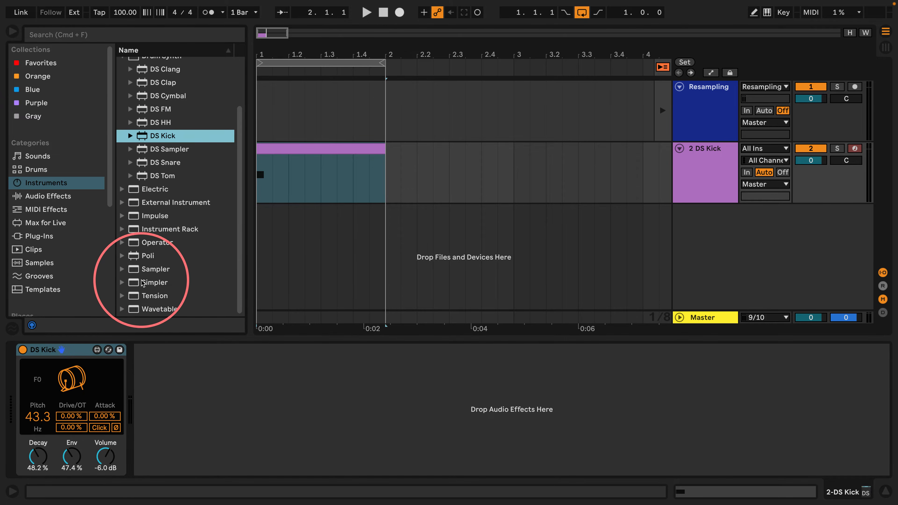
scroll(142, 269, up, 3)
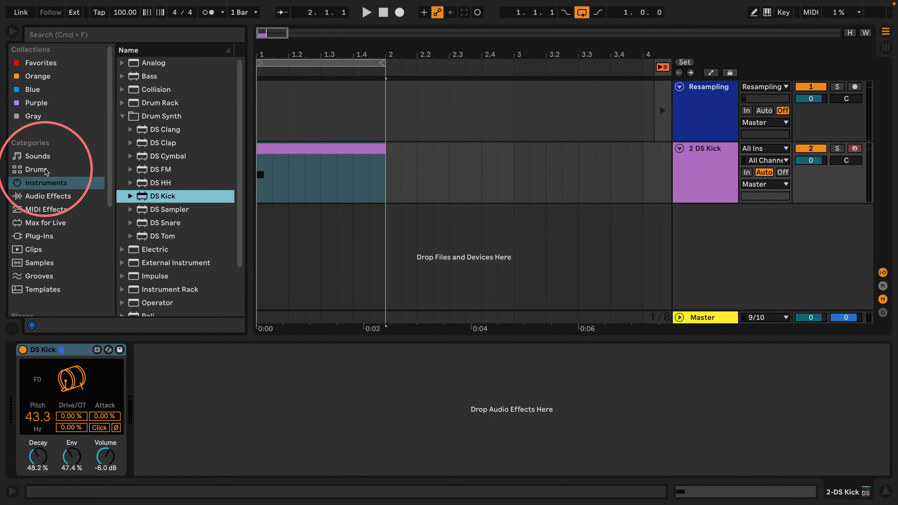
click(36, 210)
drag(141, 102, 14, 371)
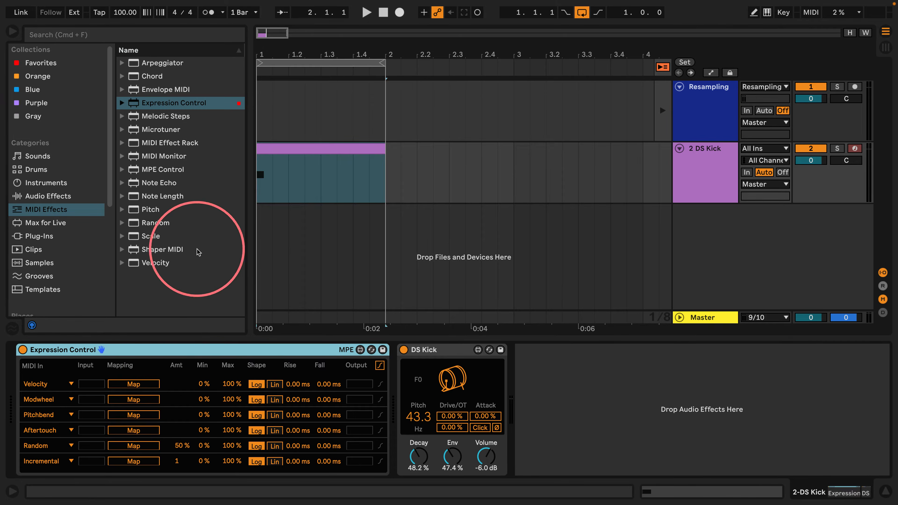
- Play the one-bar loop to hear the kick and watch the Expression Control inputs respond
mouse_move(366, 53)
mouse_down()
mouse_move(366, 37)
mouse_move(366, 52)
mouse_up()
key(space)
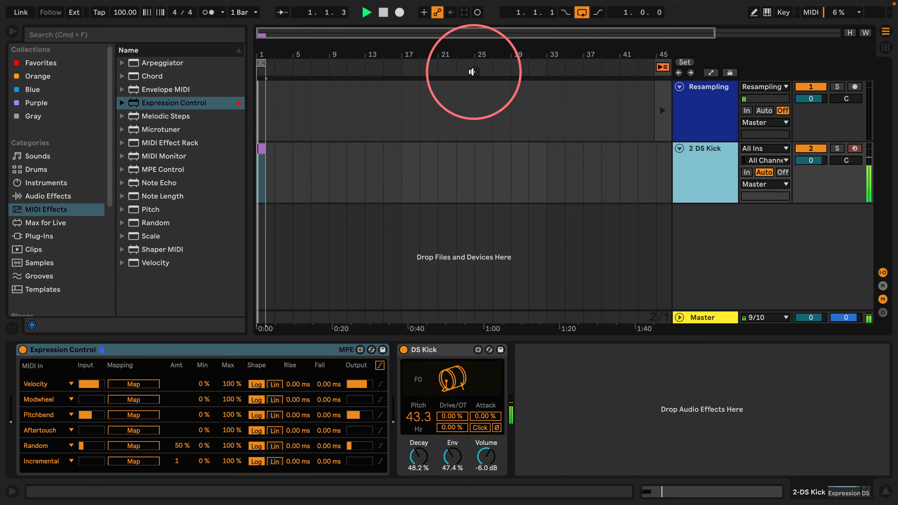
key(space)
key(space)
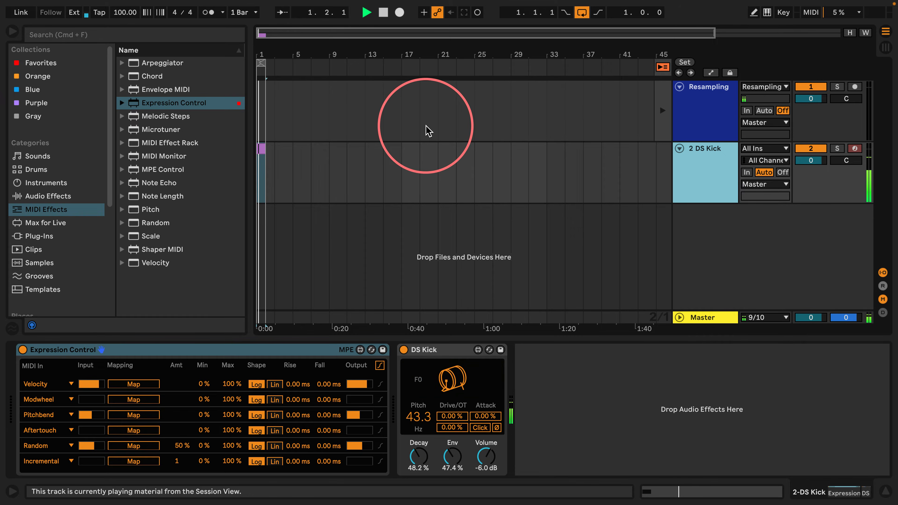
key(space)
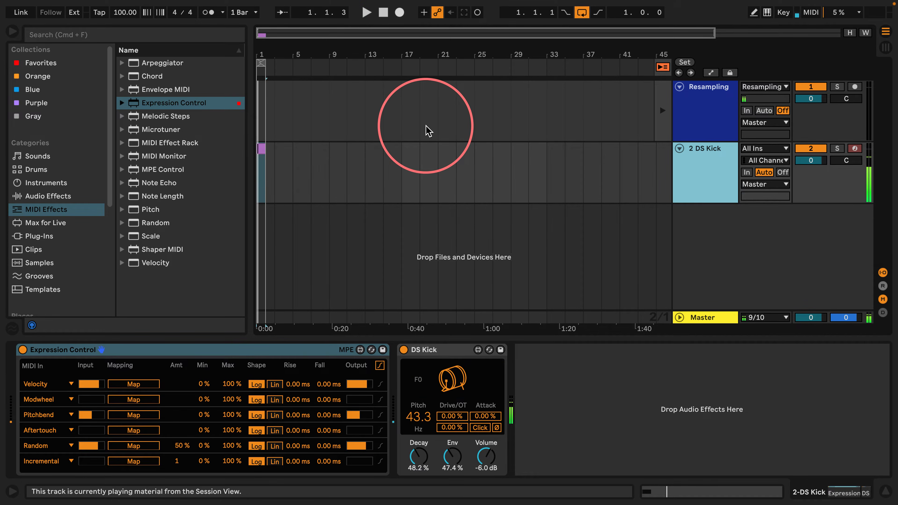
- Turn off arrangement looping, extend the kick clip to bar 129 for a 128-bar length, and play its beginning
click(581, 13)
drag(265, 158, 658, 167)
drag(479, 56, 478, 38)
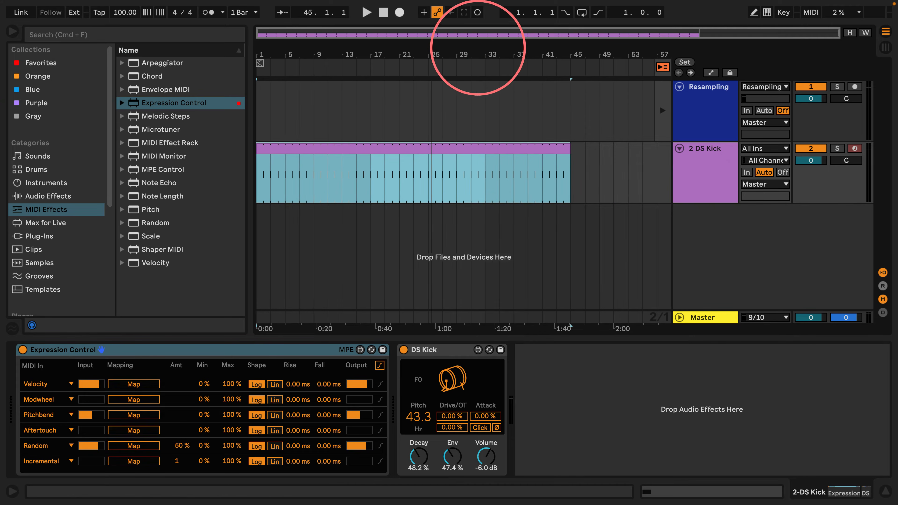
drag(569, 152, 872, 178)
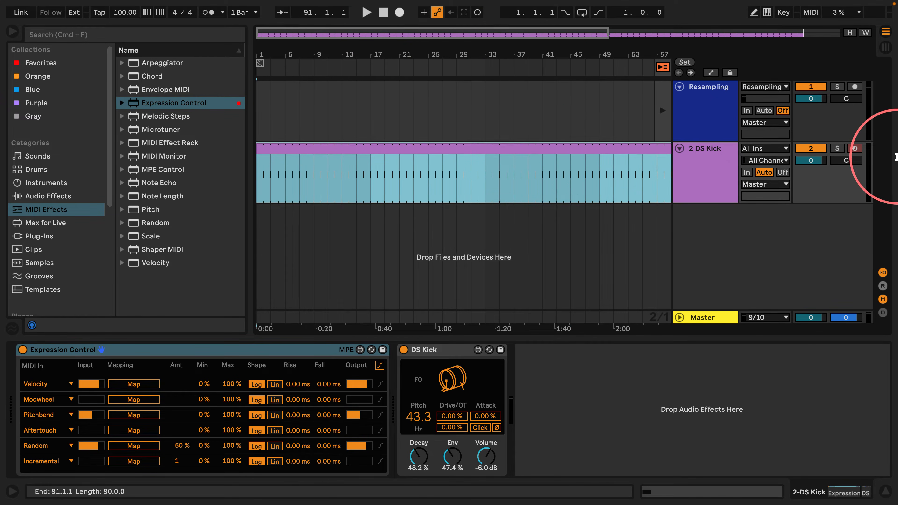
drag(482, 54, 481, 42)
drag(648, 152, 896, 168)
drag(449, 50, 448, 35)
drag(649, 150, 598, 150)
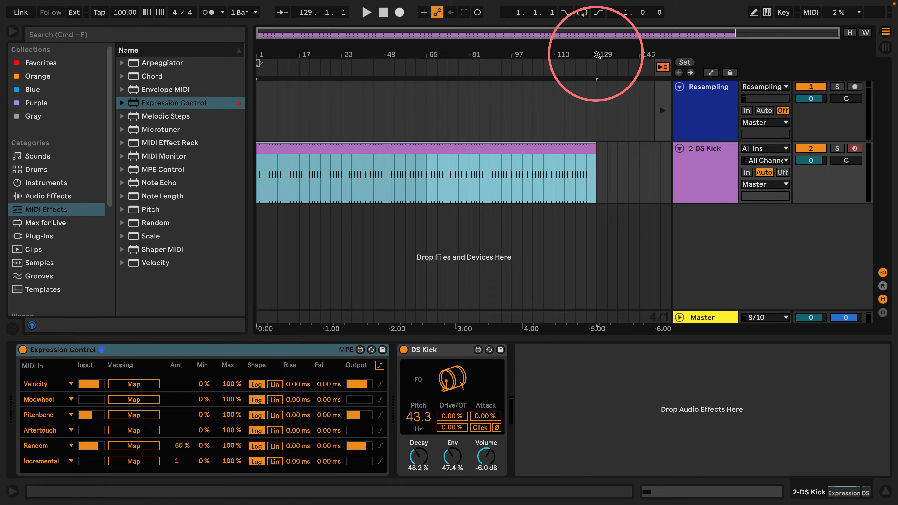
drag(602, 44, 597, 53)
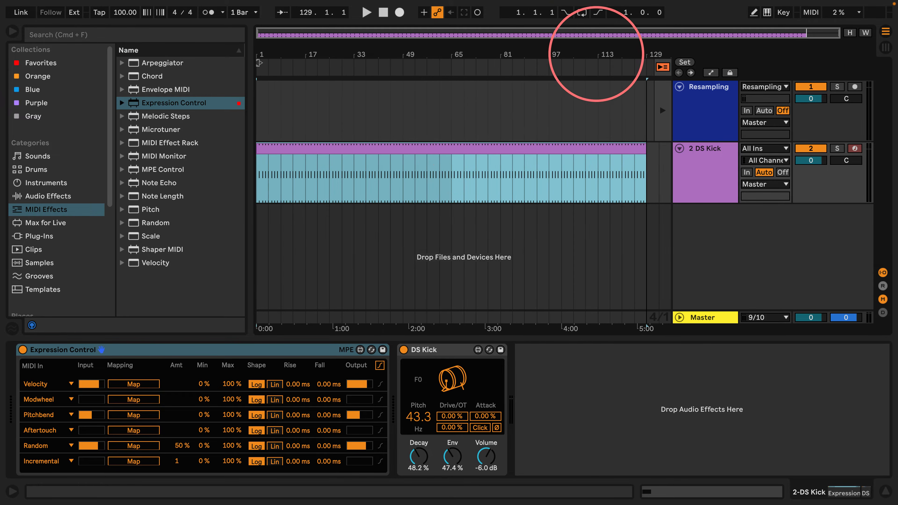
key(space)
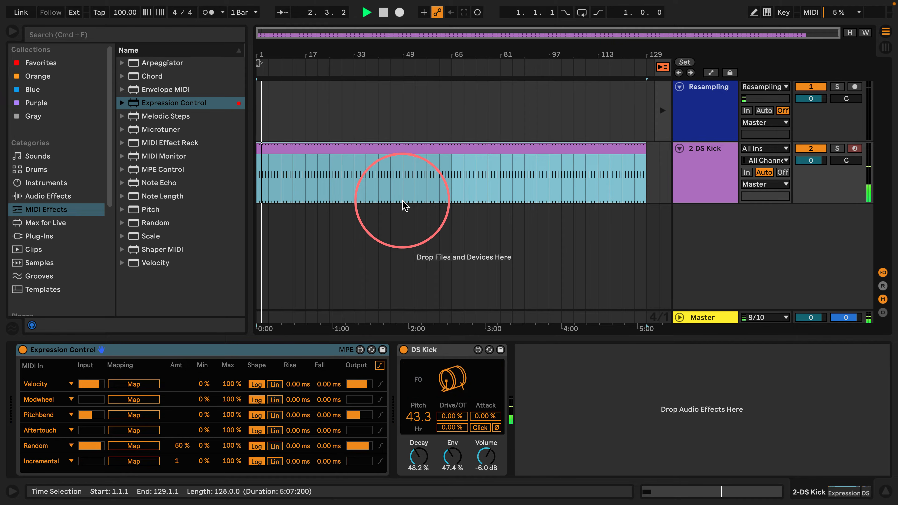
key(space)
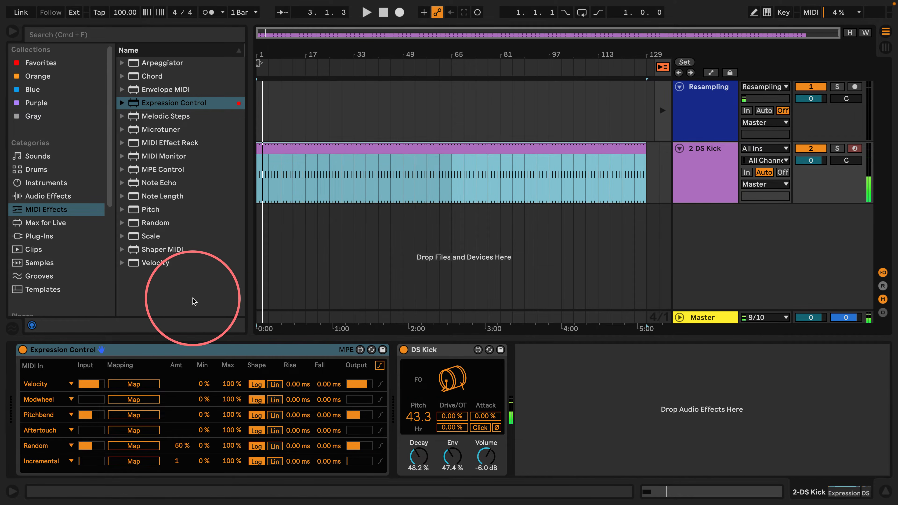
- Change Expression Control's first row from Velocity to Random and map it to DS Kick's Pitch
click(426, 349)
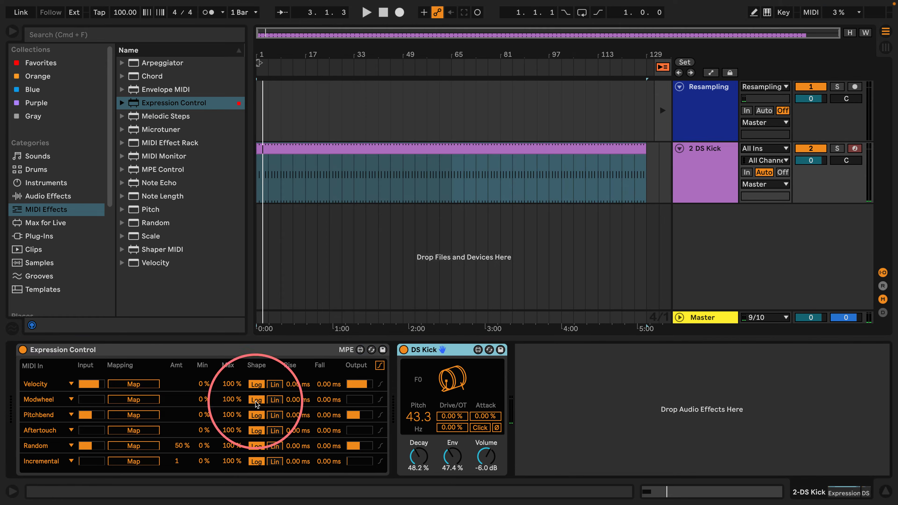
click(38, 384)
click(35, 338)
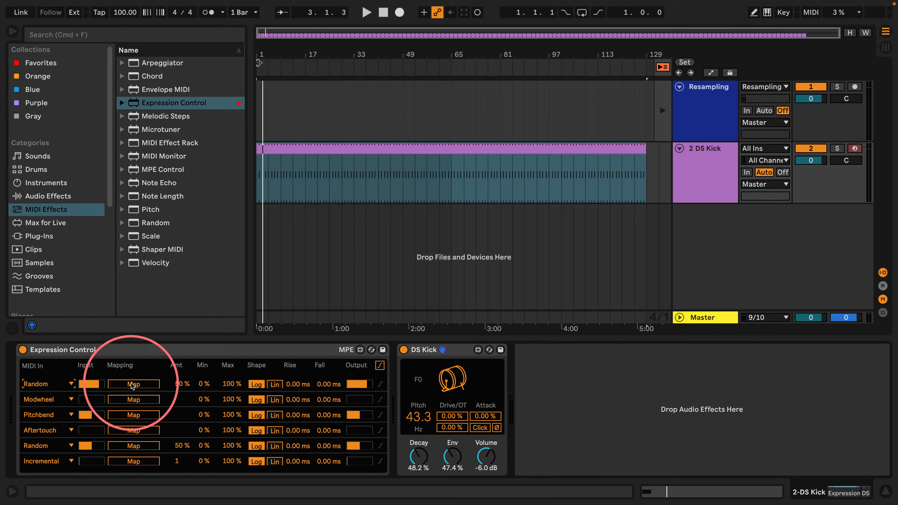
click(133, 385)
click(417, 411)
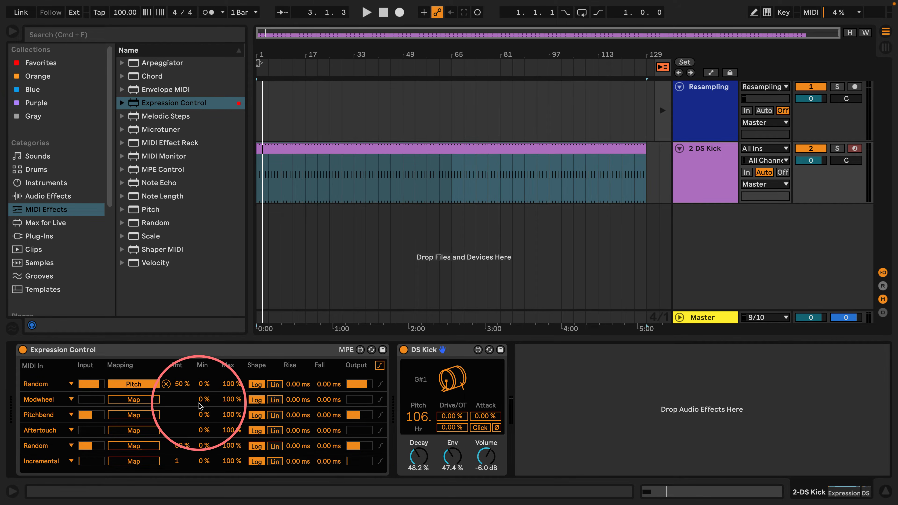
- Audition the randomised pitch and set the Pitch mapping's maximum to 60%
key(space)
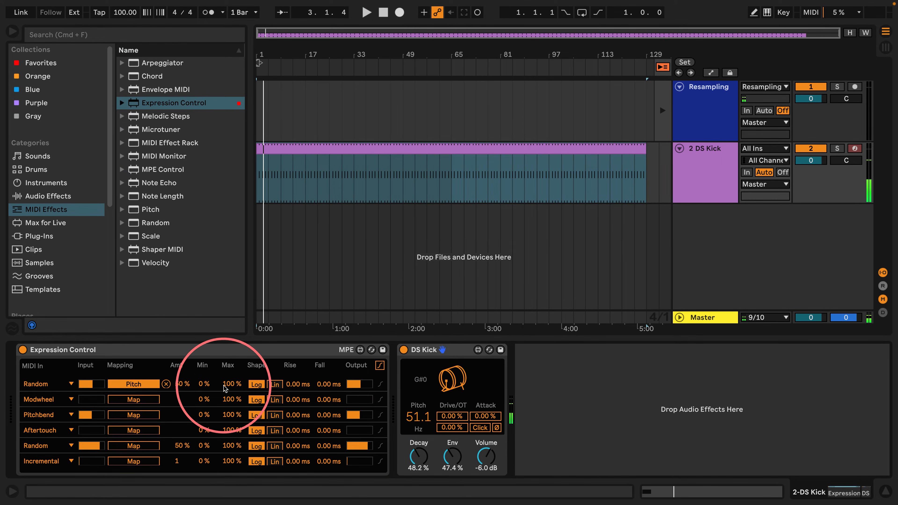
drag(231, 384, 233, 410)
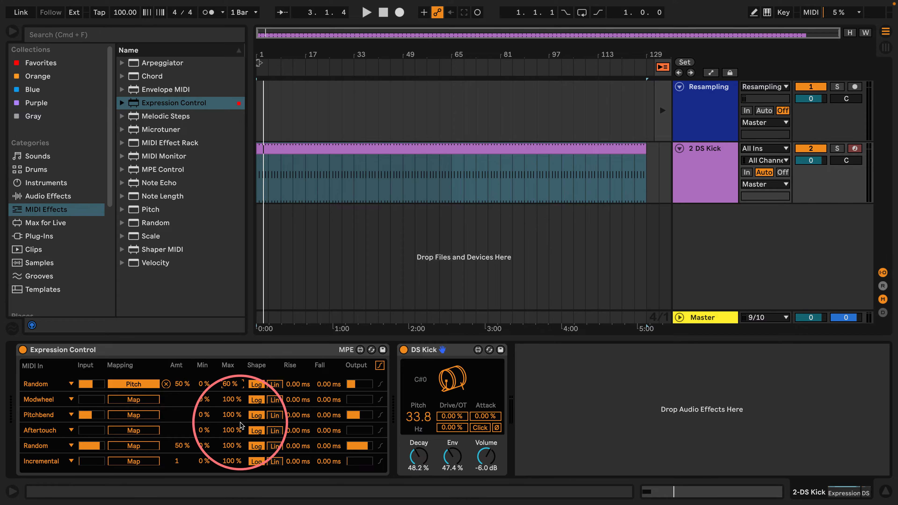
key(space)
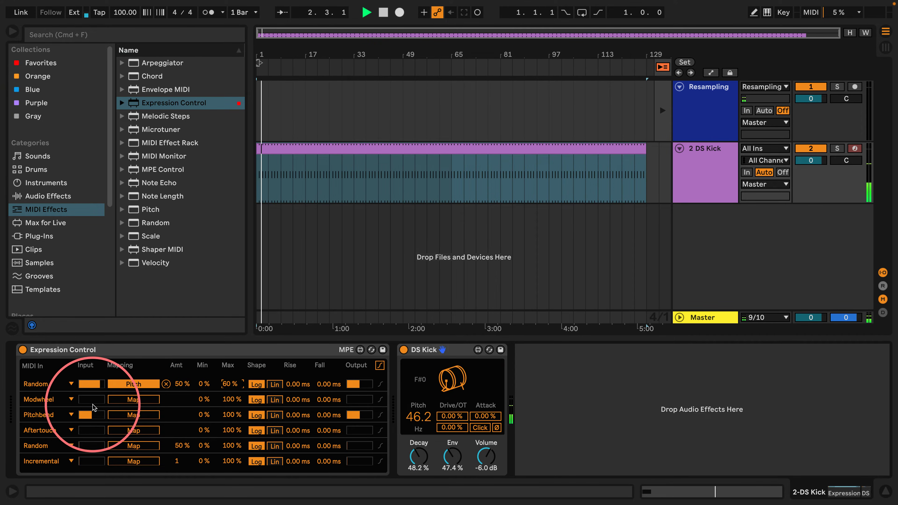
- Change the Modwheel row's source to Random and map it to DS Kick's Decay
click(53, 399)
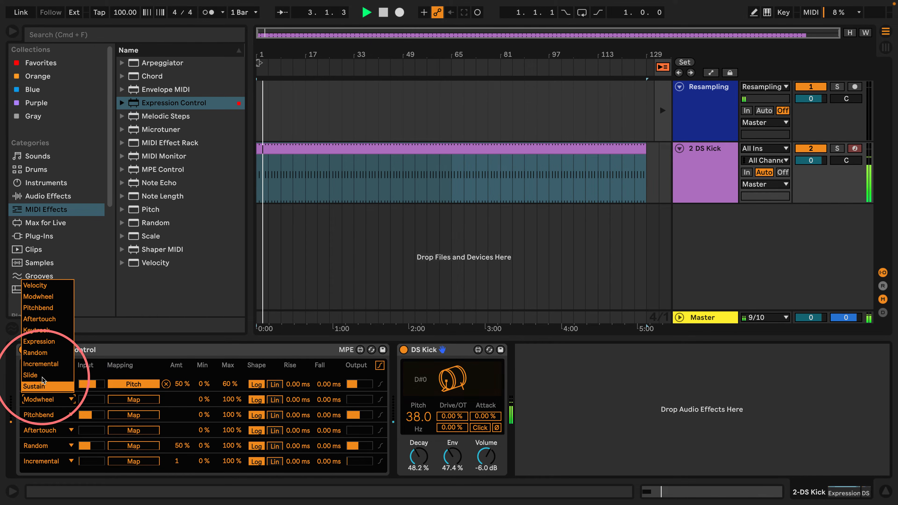
click(39, 353)
click(134, 399)
click(418, 456)
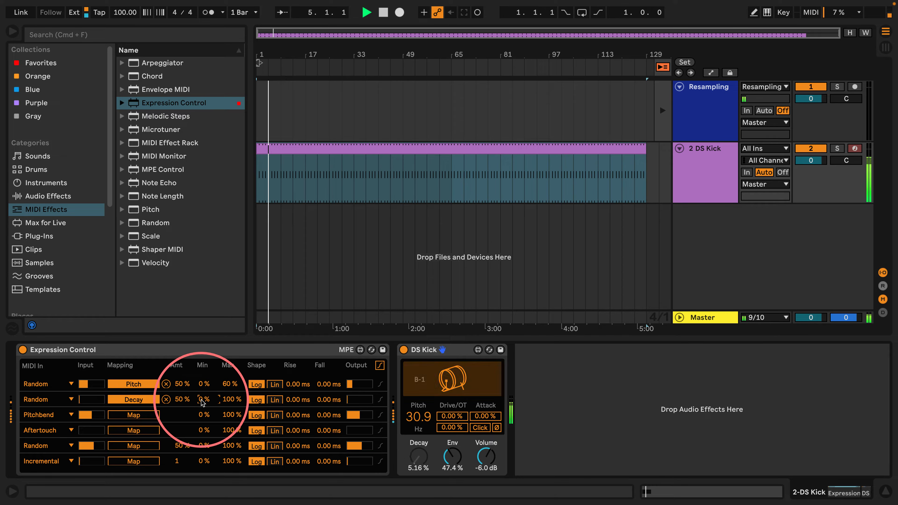
- Limit the Decay mapping's range to a minimum of 10% and a maximum of 60%
drag(201, 399, 201, 392)
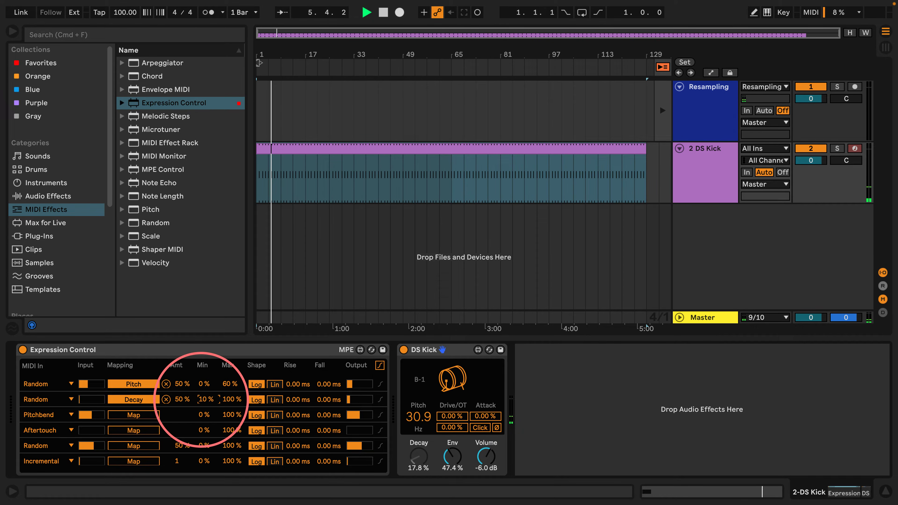
click(230, 399)
drag(230, 400, 230, 413)
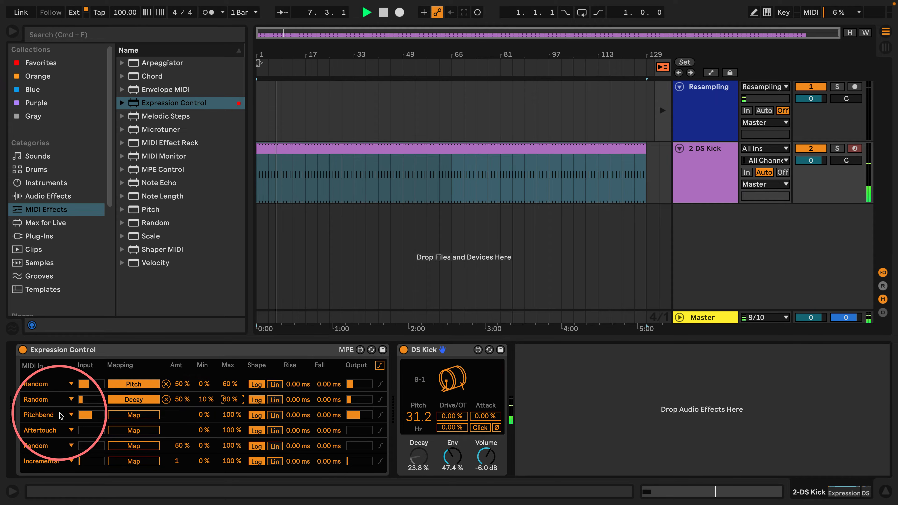
- Change the Pitchbend row's source to Random and map it to DS Kick's Env
click(38, 414)
click(32, 368)
click(122, 416)
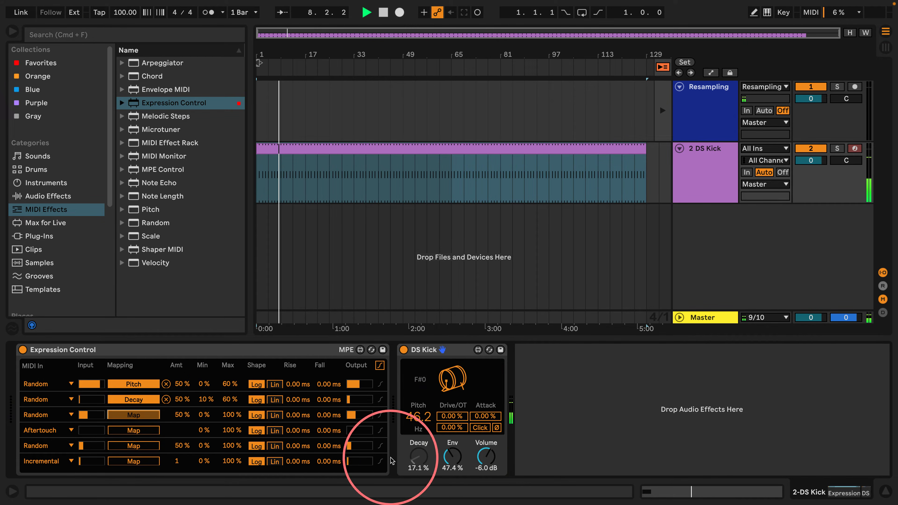
click(452, 456)
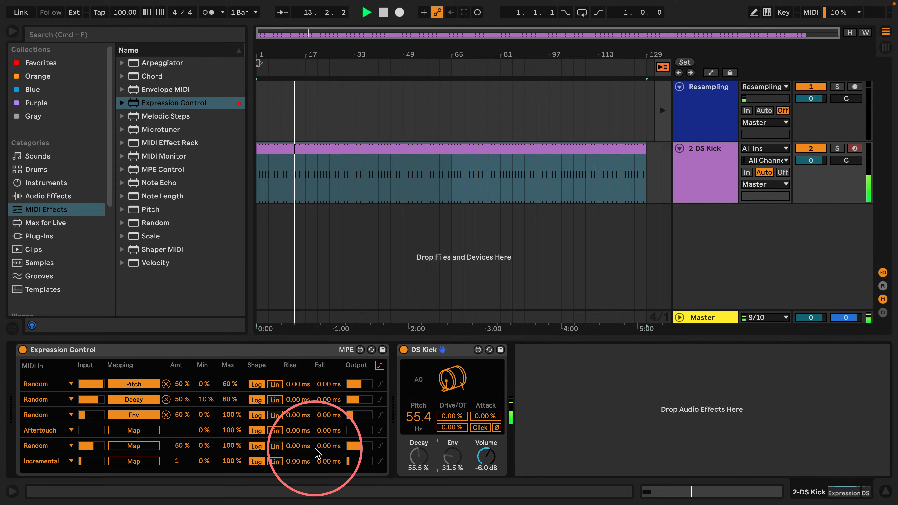
- Stop playback and add the Amp audio effect after DS Kick
key(space)
click(23, 199)
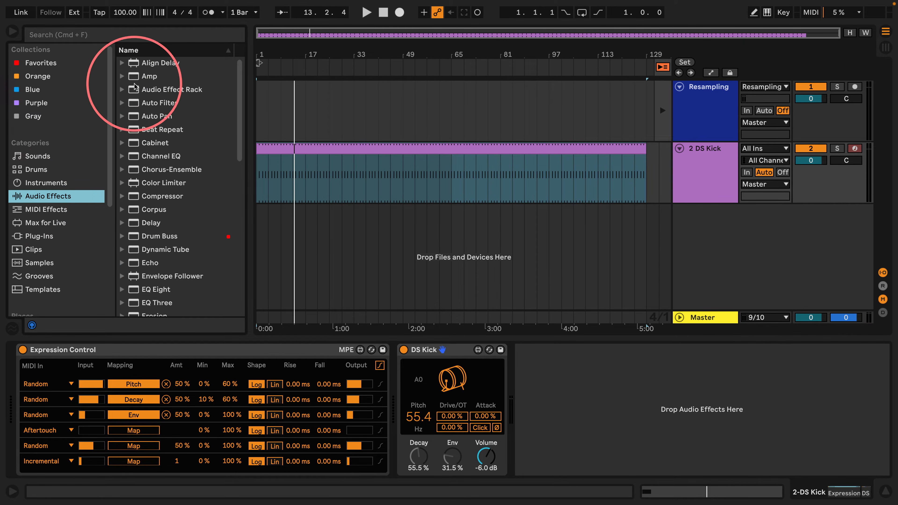
drag(150, 76, 579, 428)
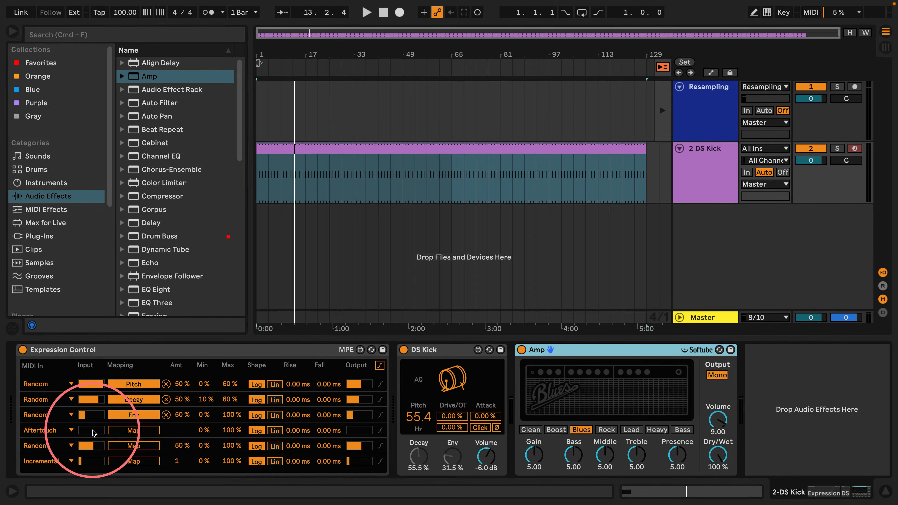
- Change the Aftertouch row's source to Random and map it to Amp's amp type
click(53, 430)
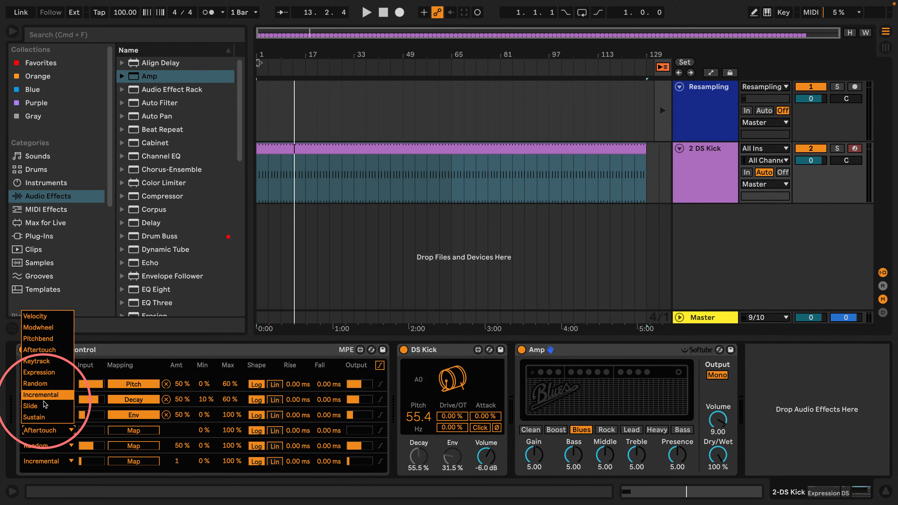
click(39, 383)
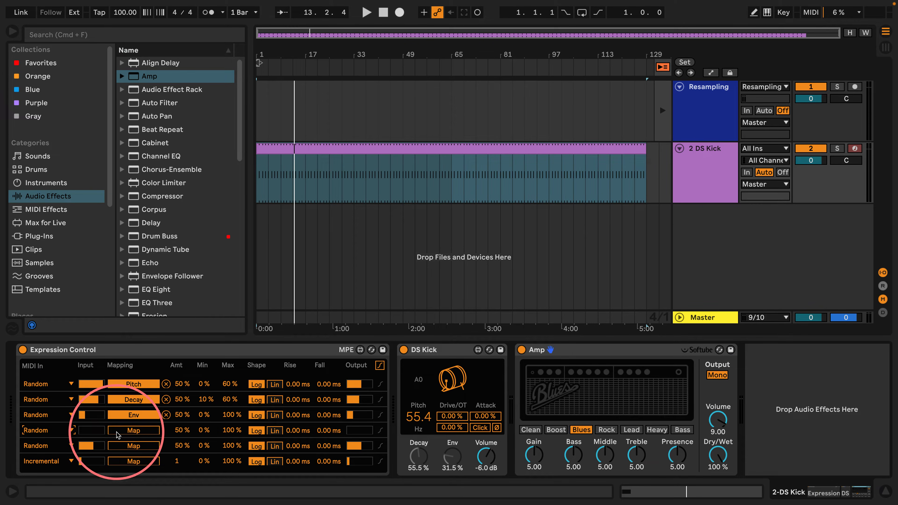
click(611, 431)
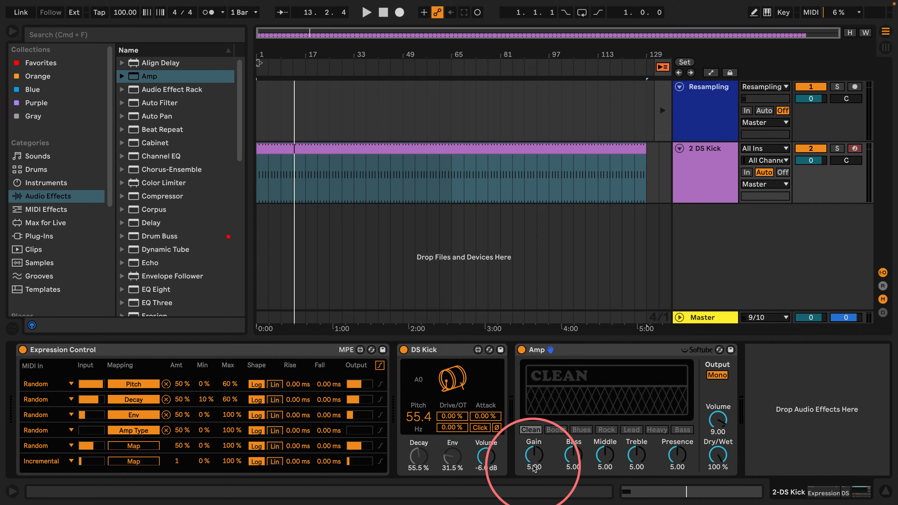
- Set Amp's Gain to 10 and its Dry/Wet to 10%
drag(531, 455, 531, 421)
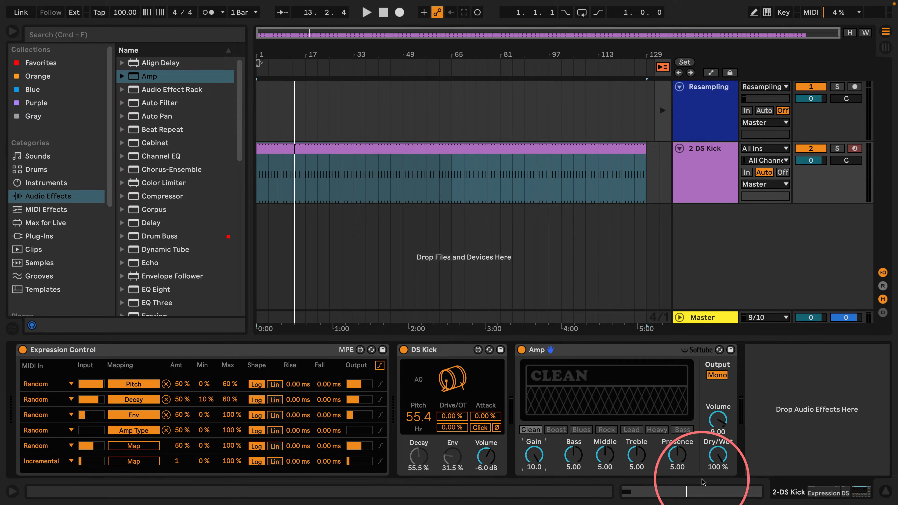
drag(718, 455, 717, 494)
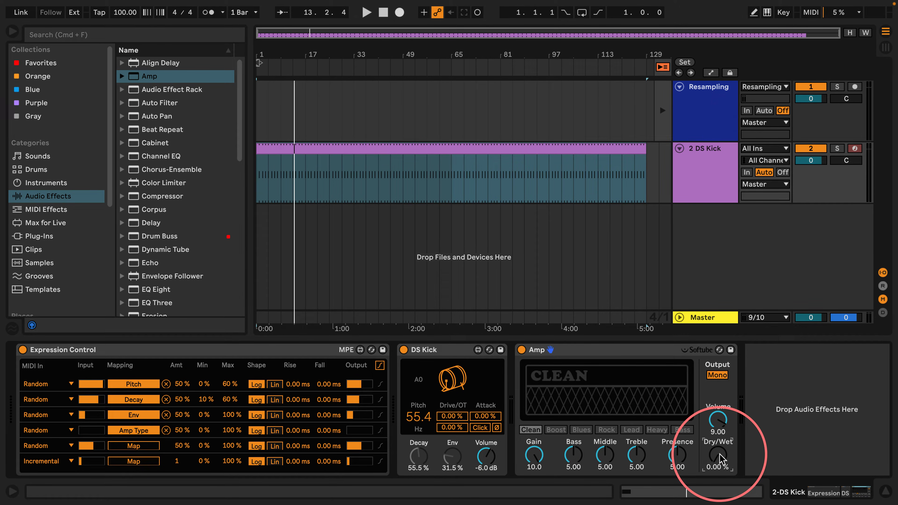
text(10)
key(Return)
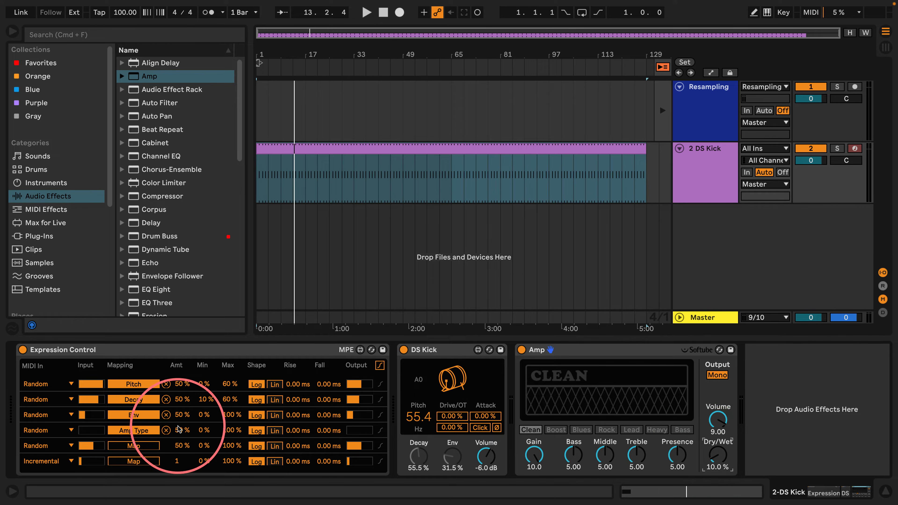
- Map the fifth Random row to Amp's Middle, then change the Incremental row's source to Random and map it to Treble
click(146, 446)
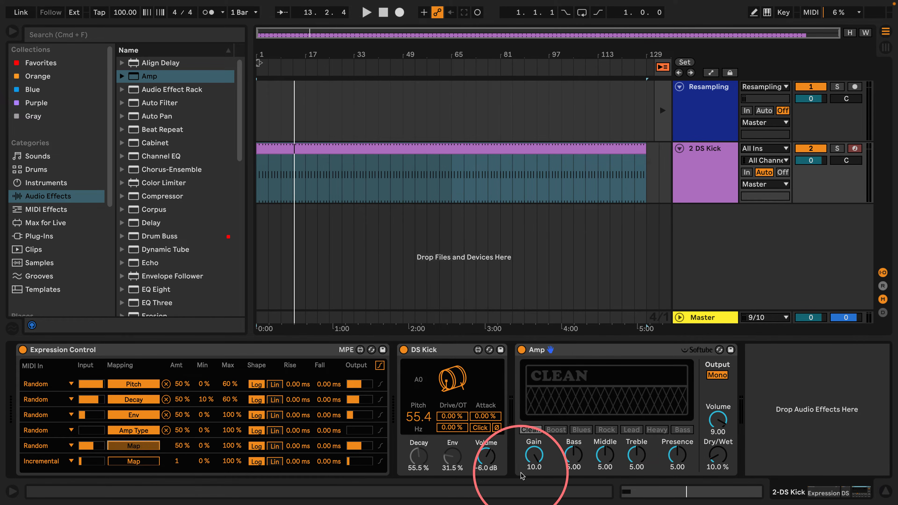
click(605, 455)
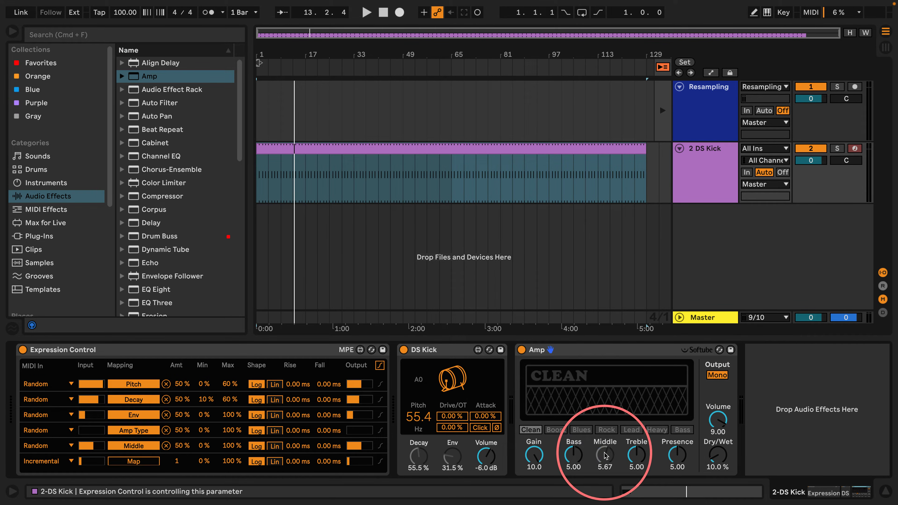
click(42, 415)
click(41, 414)
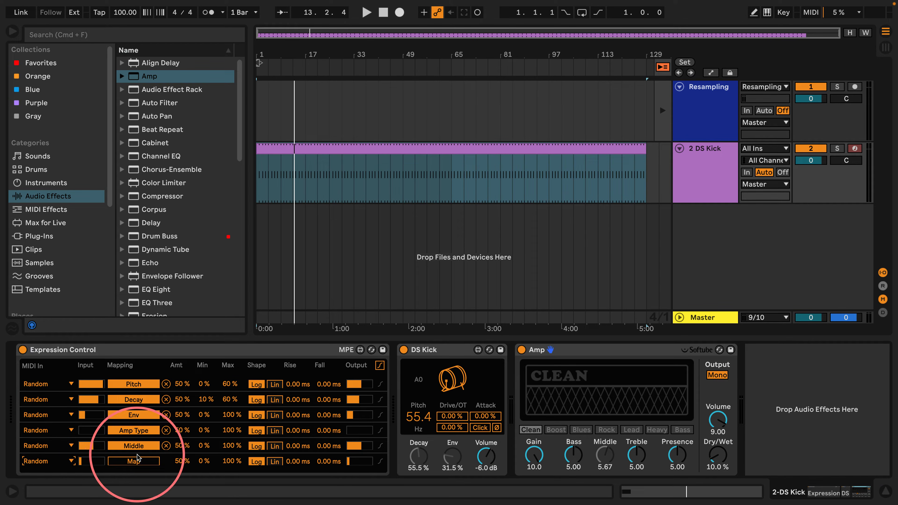
click(636, 456)
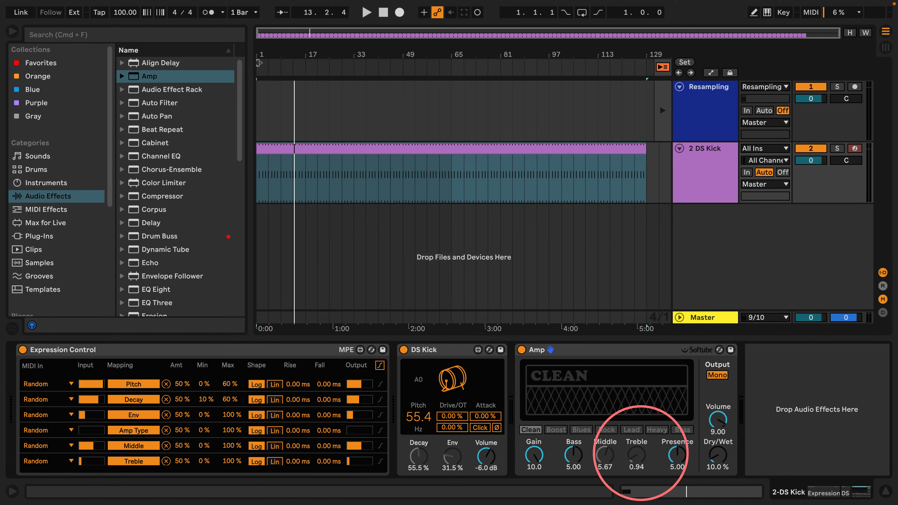
- Audition the kicks, set Amp's Dry/Wet to 5%, and try Presence at 10 before returning it to 5
key(space)
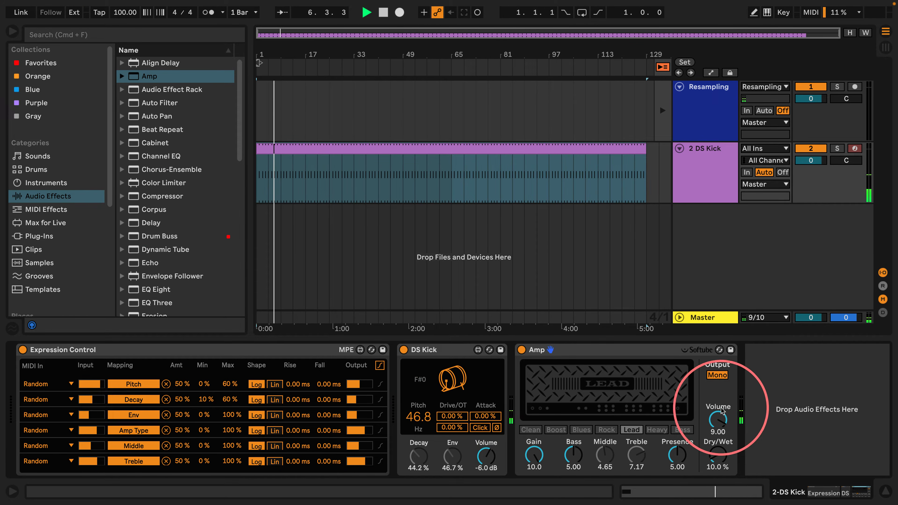
click(717, 455)
text(5.)
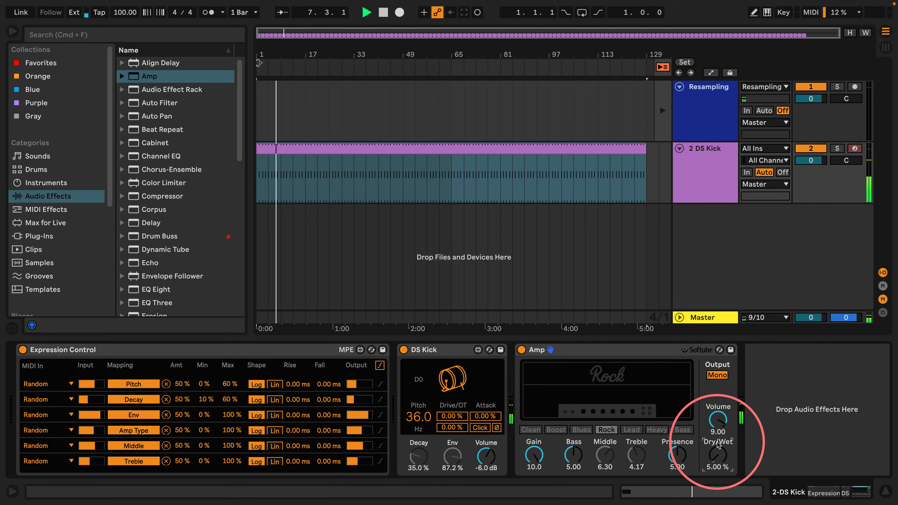
drag(676, 455, 676, 439)
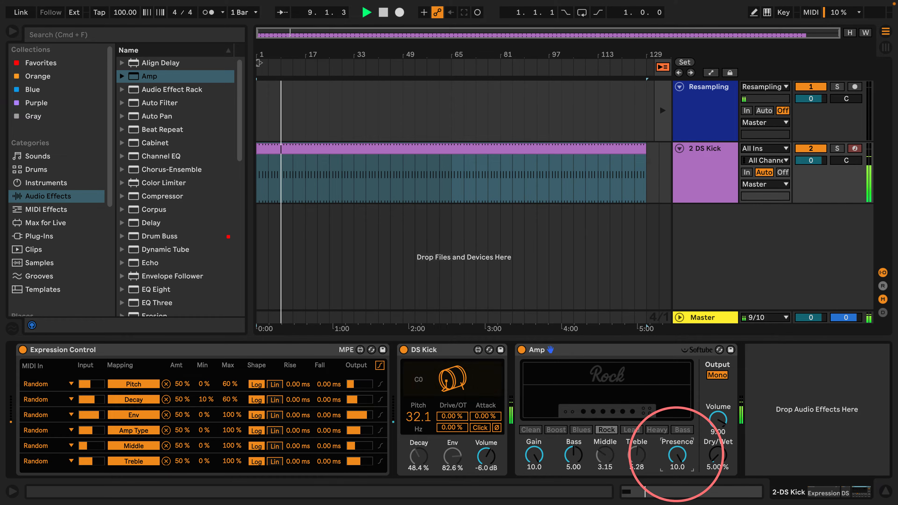
drag(676, 454, 677, 464)
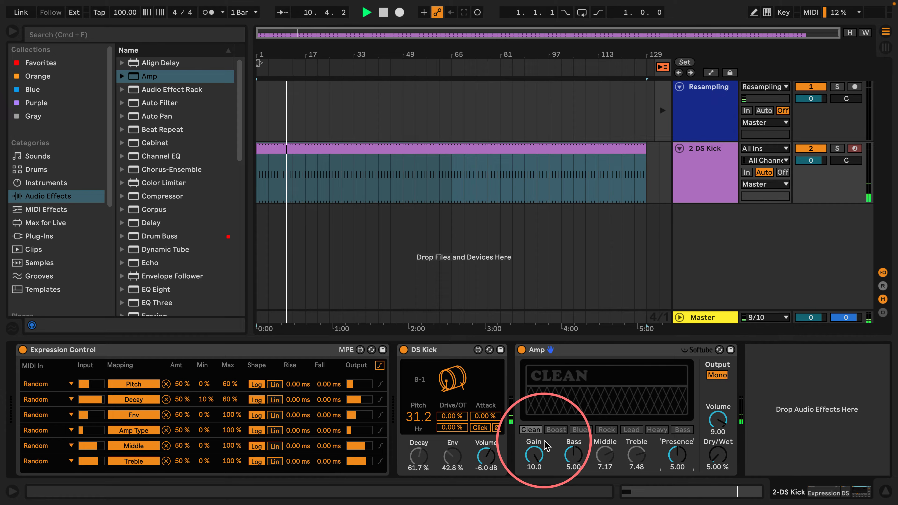
- Add Drum Buss followed by a Limiter after Amp and audition the full kick chain
drag(125, 235, 792, 343)
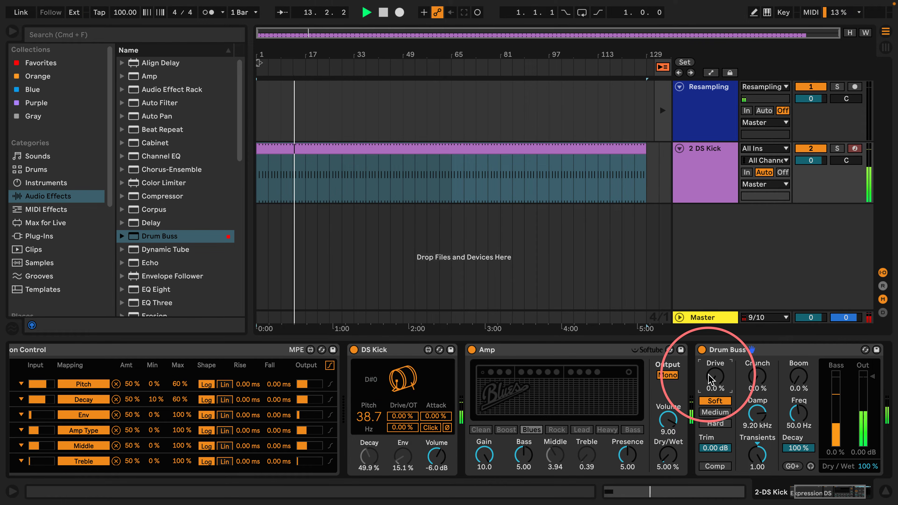
key(space)
scroll(170, 261, down, 5)
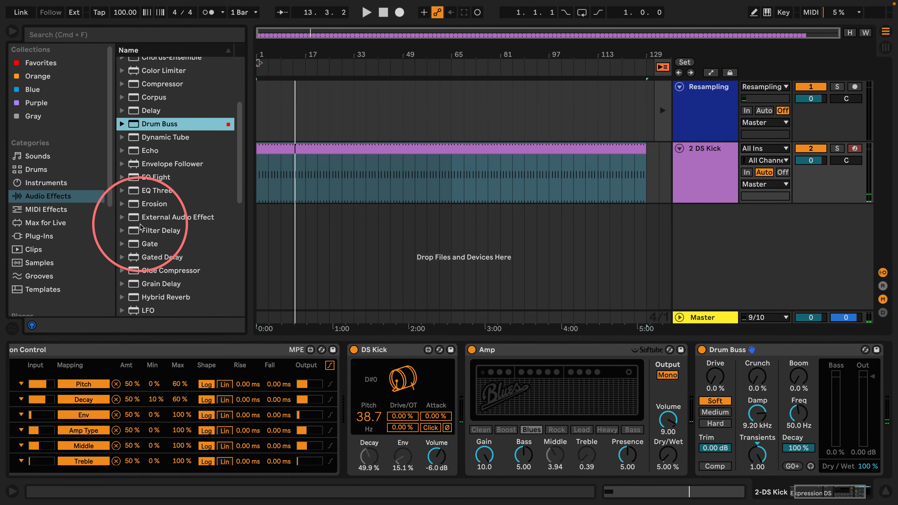
scroll(177, 389, right, 3)
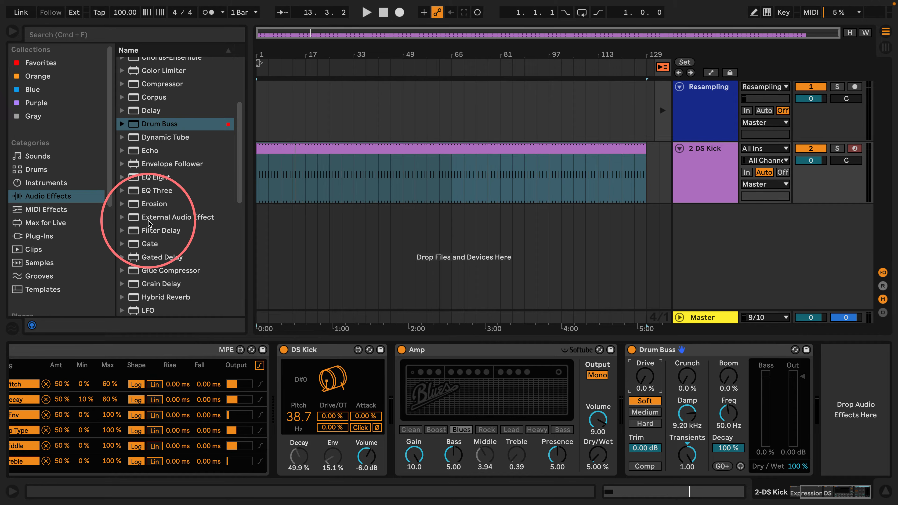
scroll(149, 224, down, 8)
drag(149, 148, 727, 379)
scroll(640, 380, left, 3)
key(space)
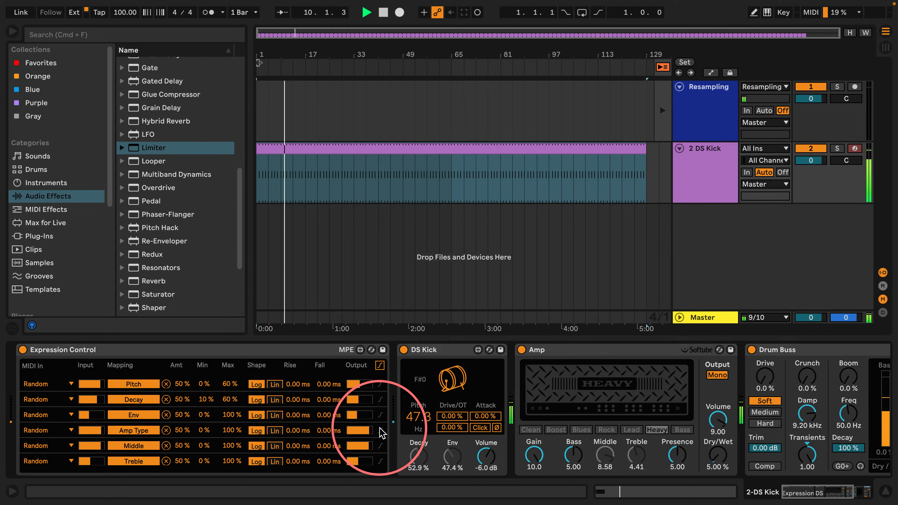
key(space)
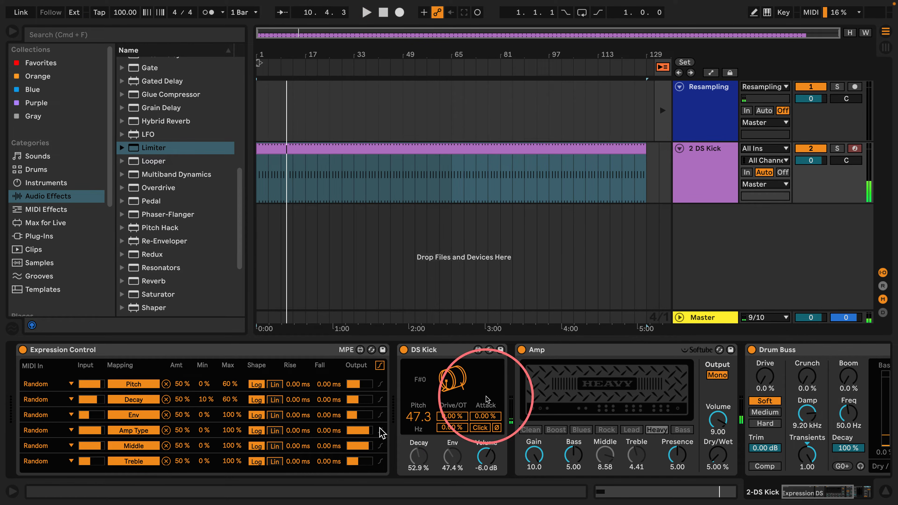
- Duplicate the DS Kick track and solo the duplicate
click(701, 171)
right_click(701, 171)
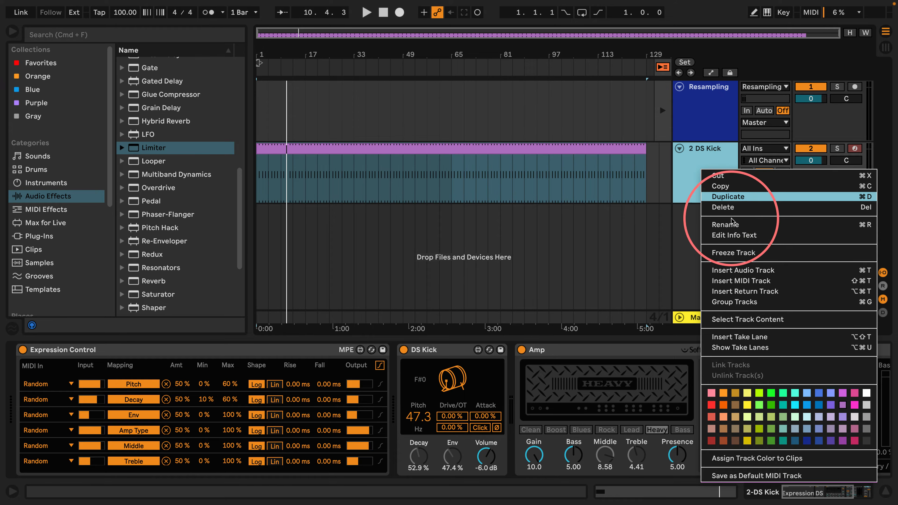
click(718, 198)
click(837, 210)
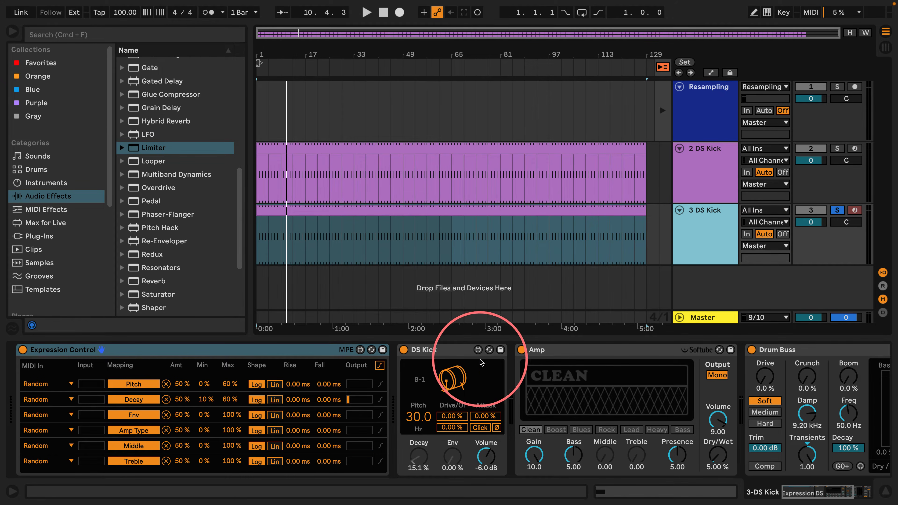
- Replace the DS Kick instrument on the duplicated track with DS Snare
click(433, 348)
key(Delete)
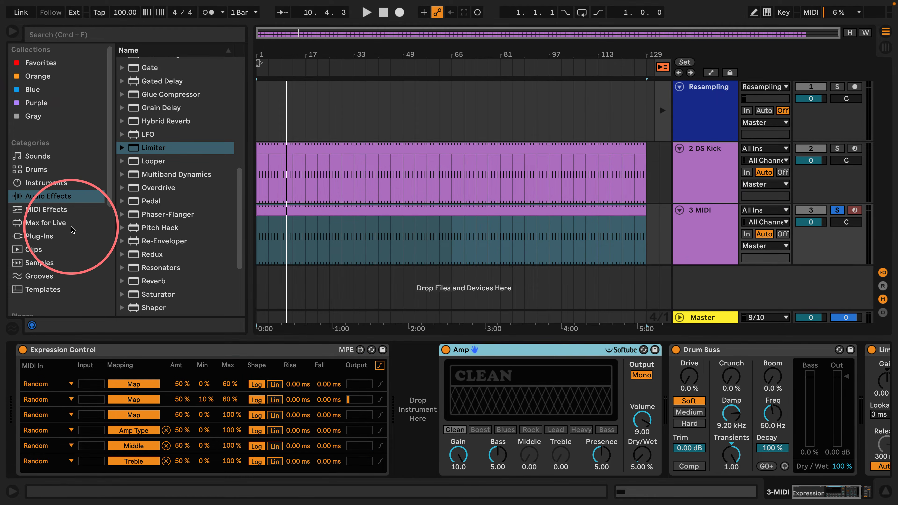
click(36, 183)
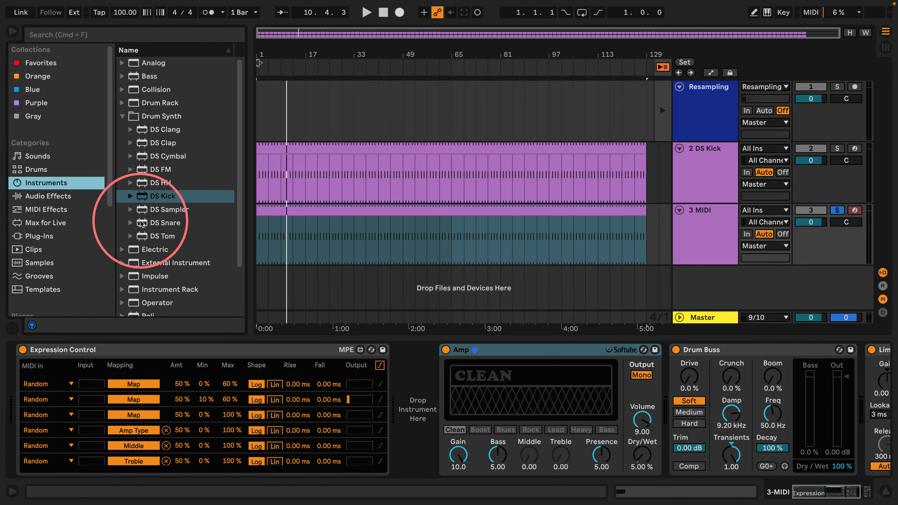
drag(166, 222, 418, 409)
- Audition the snare while sweeping DS Snare's Color and Tone across their ranges
key(space)
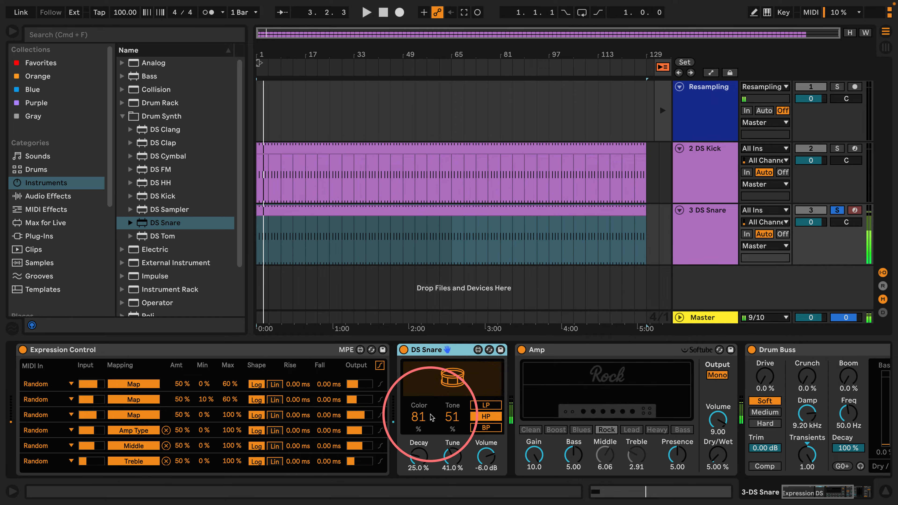
drag(432, 412, 461, 293)
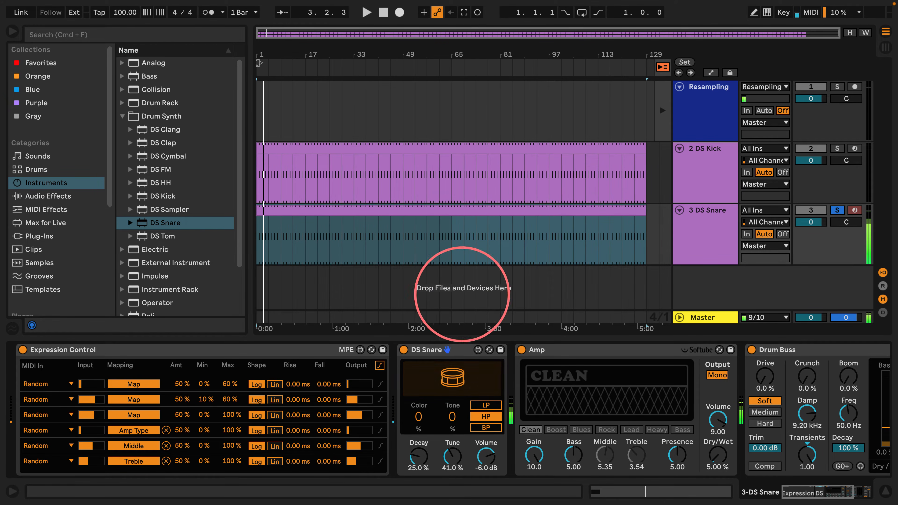
drag(456, 332, 475, 147)
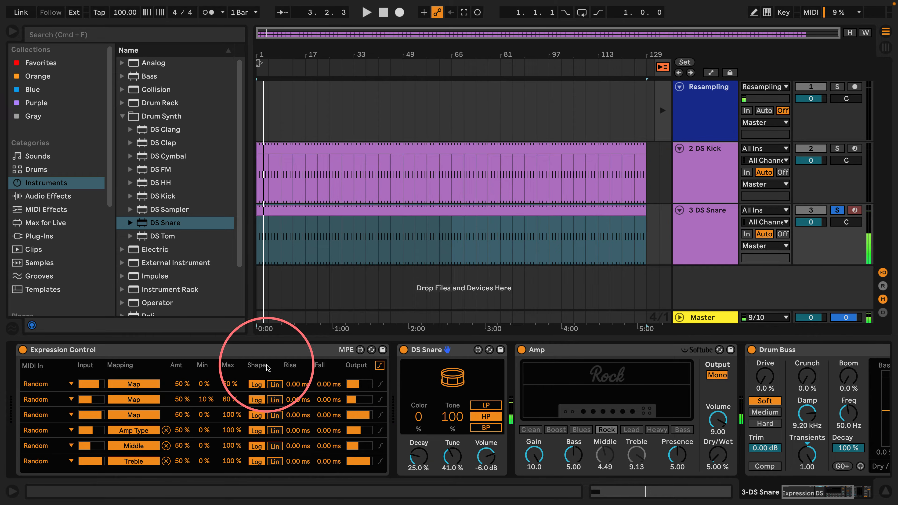
- Map the first Random row to DS Snare's Color and the second to its Tone
click(152, 385)
click(418, 417)
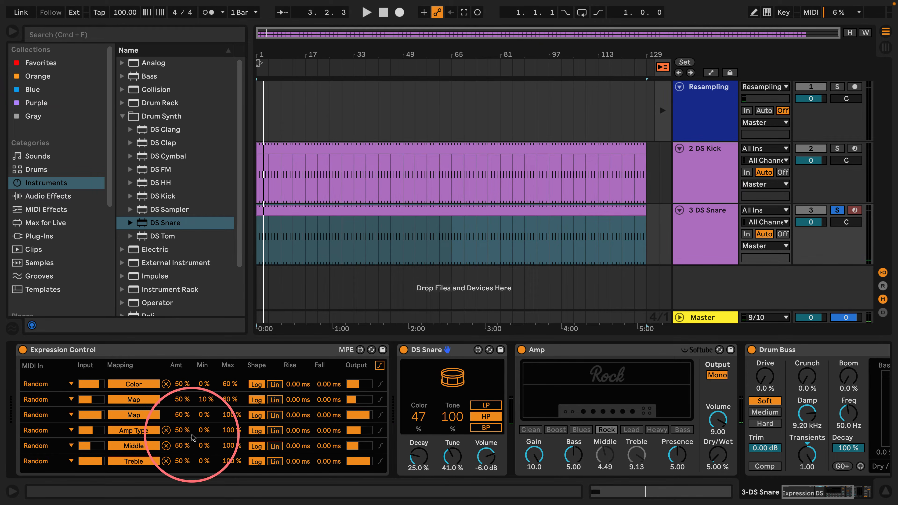
click(134, 399)
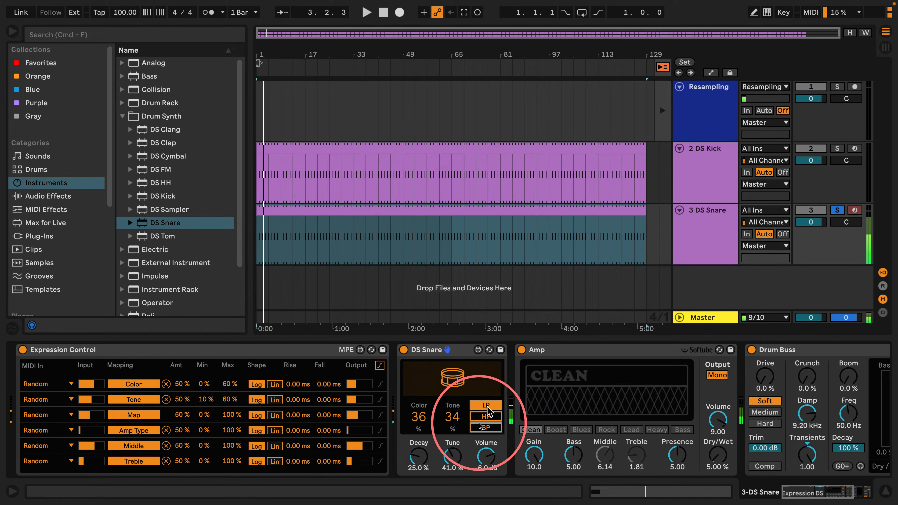
- Set DS Snare's filter to HP, try out its Decay, and map the third Random row to Decay
click(481, 416)
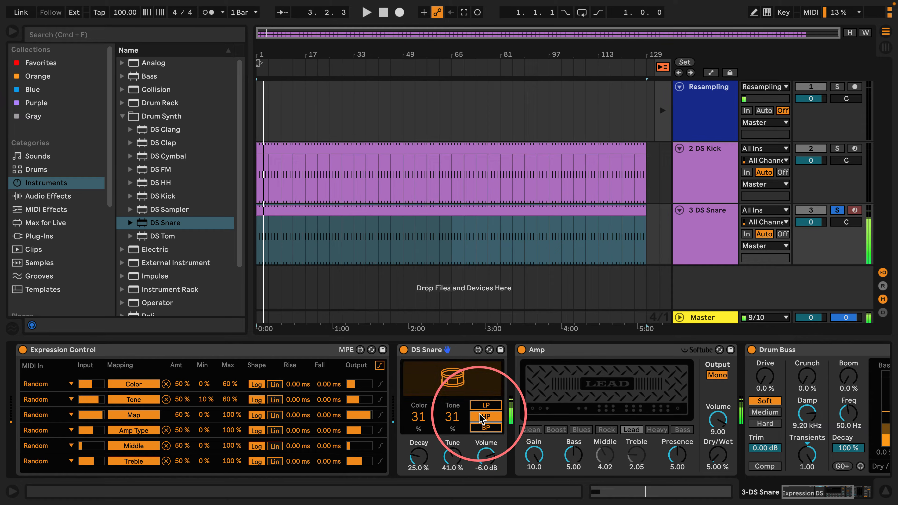
drag(425, 467, 408, 445)
click(133, 415)
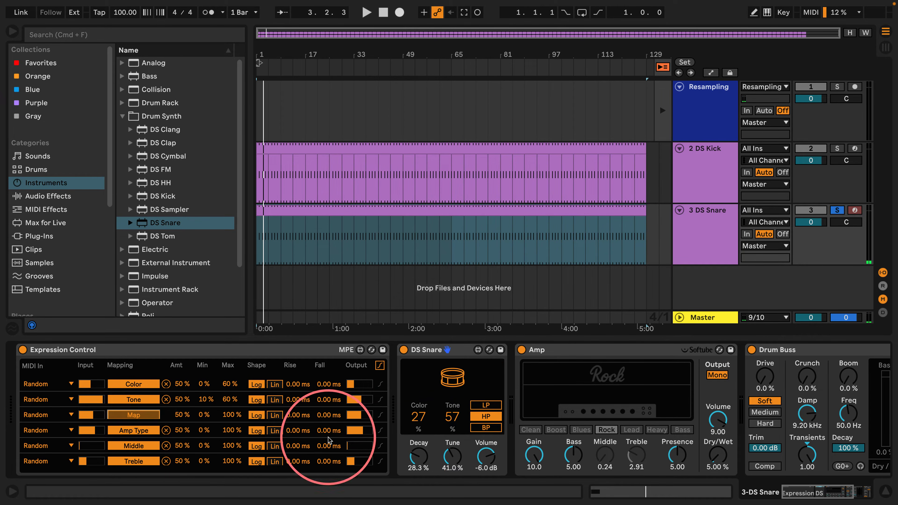
click(401, 466)
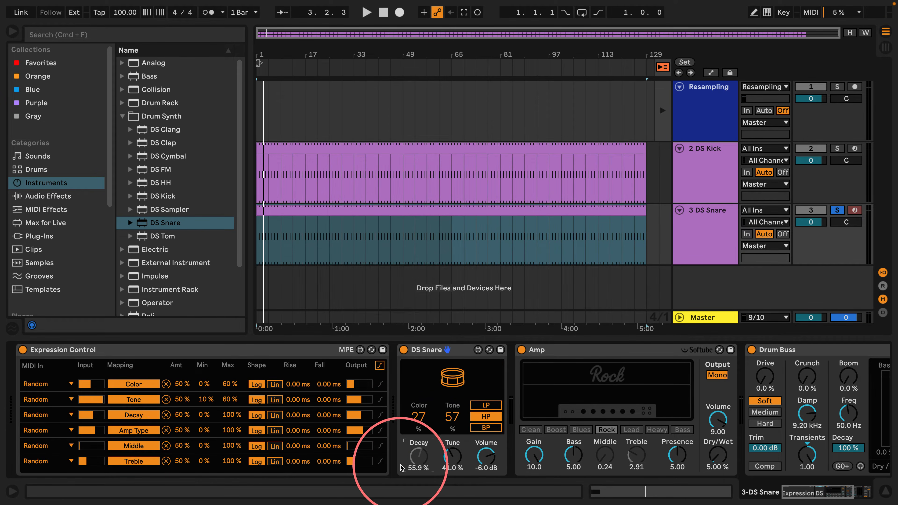
- Limit the snare's Decay mapping to a minimum of 10% and a maximum of 60%
click(204, 415)
text(10)
key(Return)
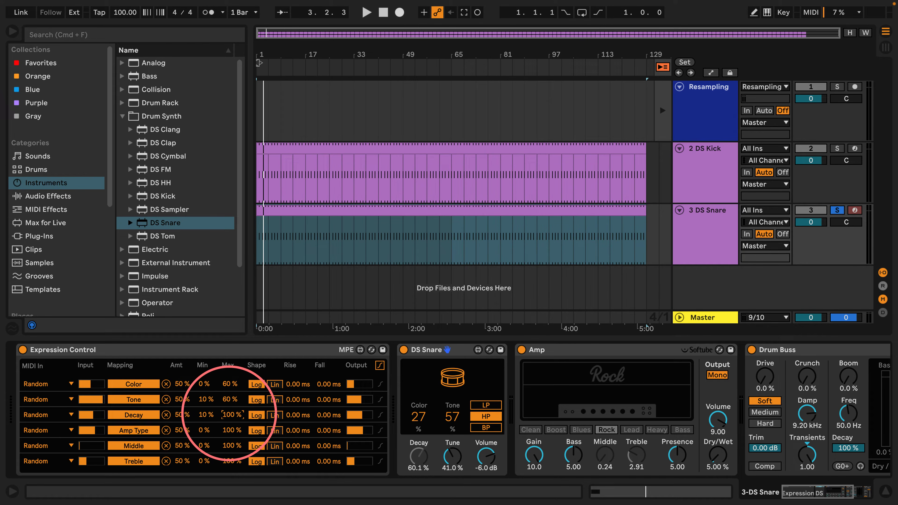
click(230, 415)
text(60)
key(Return)
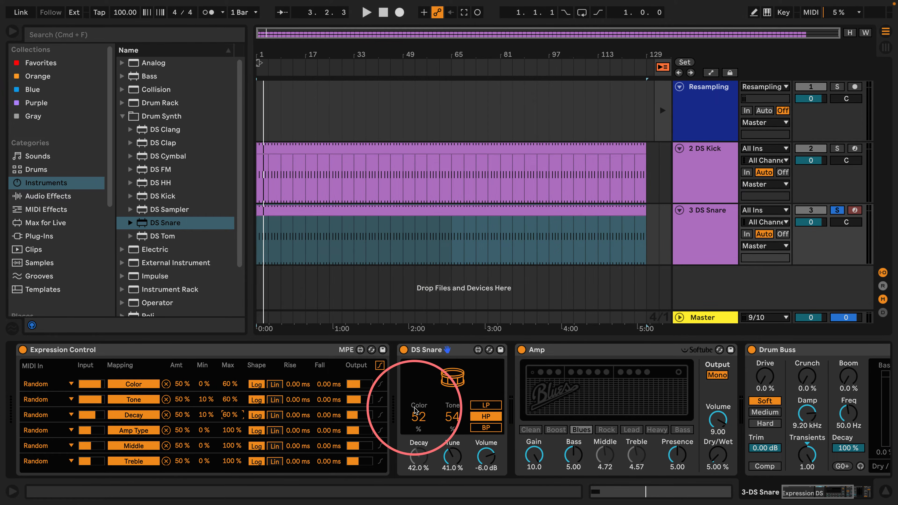
- Bypass the Amp on the snare track and delete it from the device chain
click(519, 352)
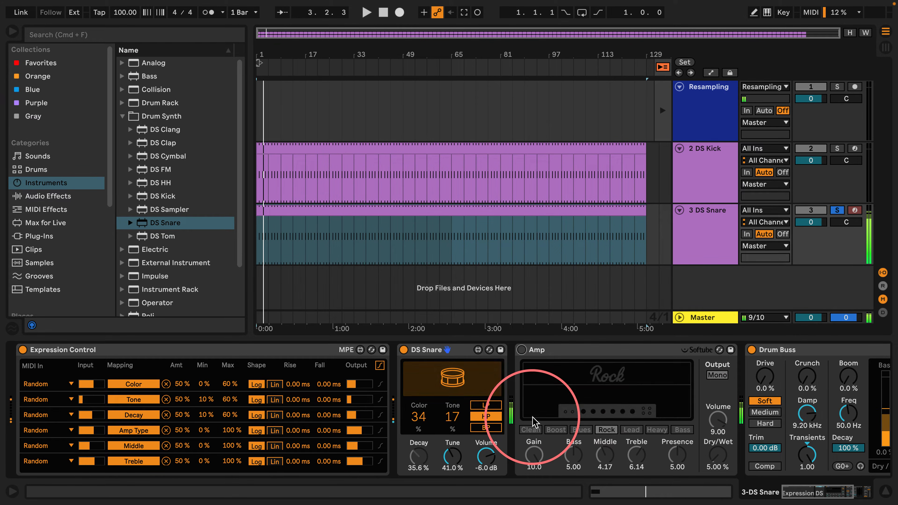
click(552, 354)
key(Delete)
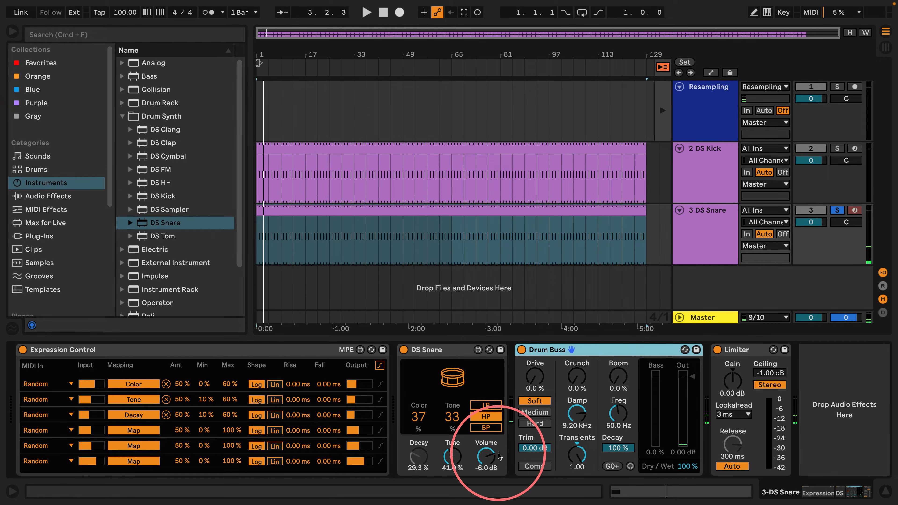
- Map Expression Control's fourth Random row to DS Snare's Tune and play the sequence to hear it
click(111, 431)
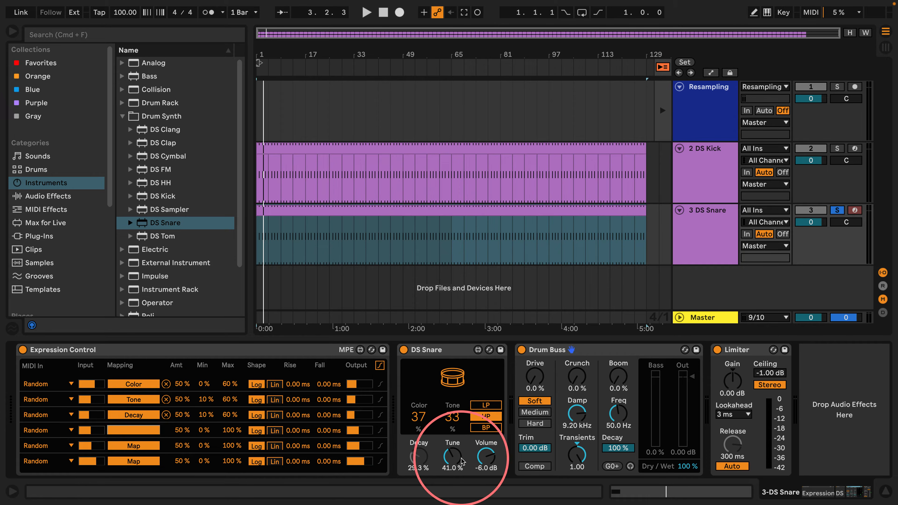
click(452, 454)
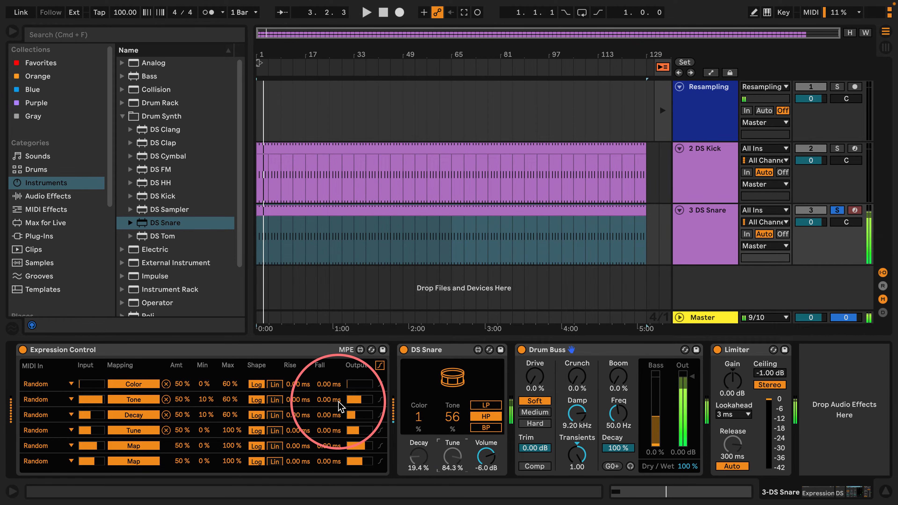
key(space)
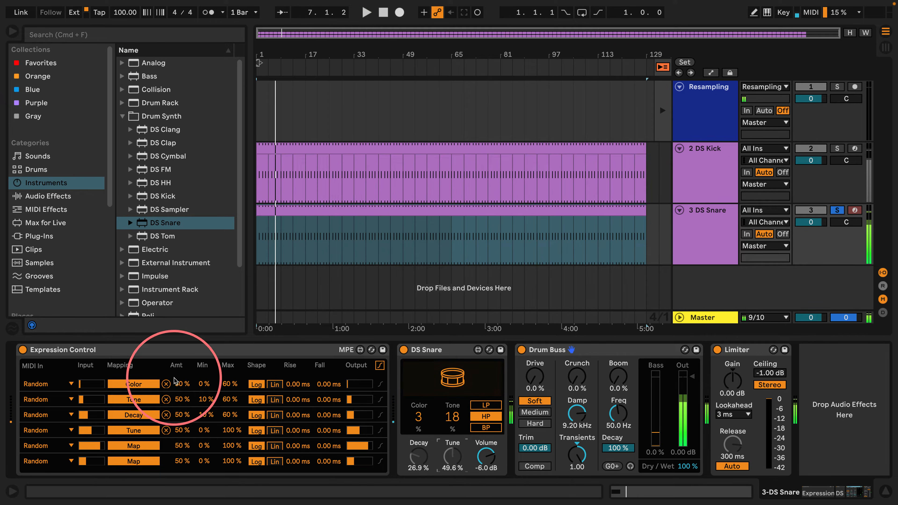
- Replace Expression Control with a fresh instance ahead of DS Snare, set its first source to Random, and audition the snare
click(152, 349)
key(Delete)
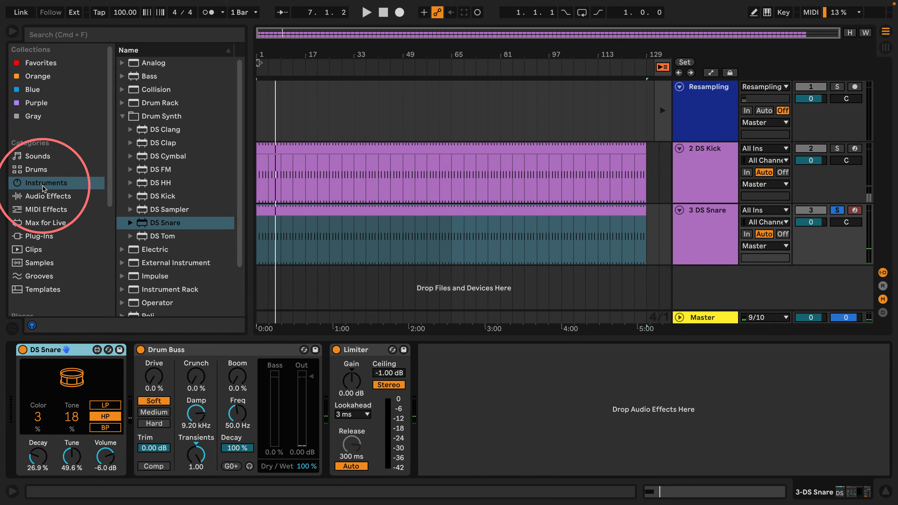
click(34, 210)
mouse_move(148, 102)
mouse_down()
mouse_move(49, 382)
mouse_move(14, 387)
mouse_up()
key(space)
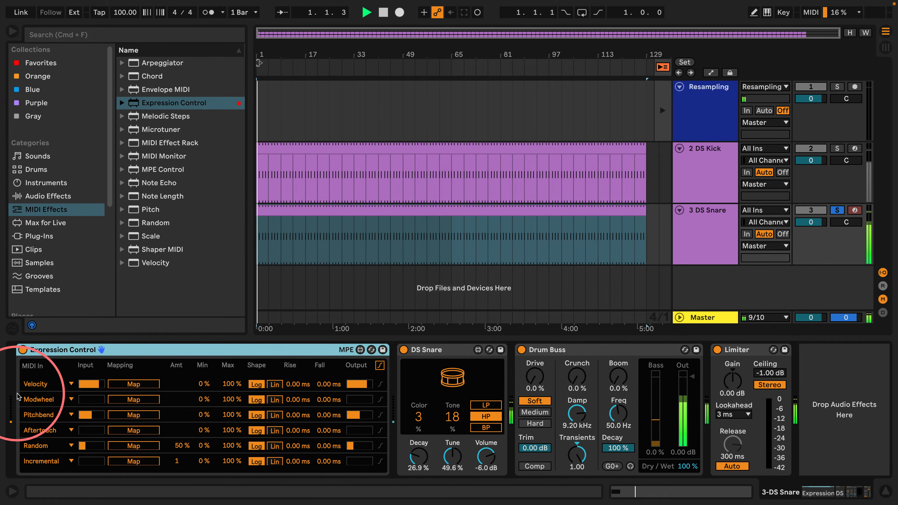
click(31, 386)
click(35, 337)
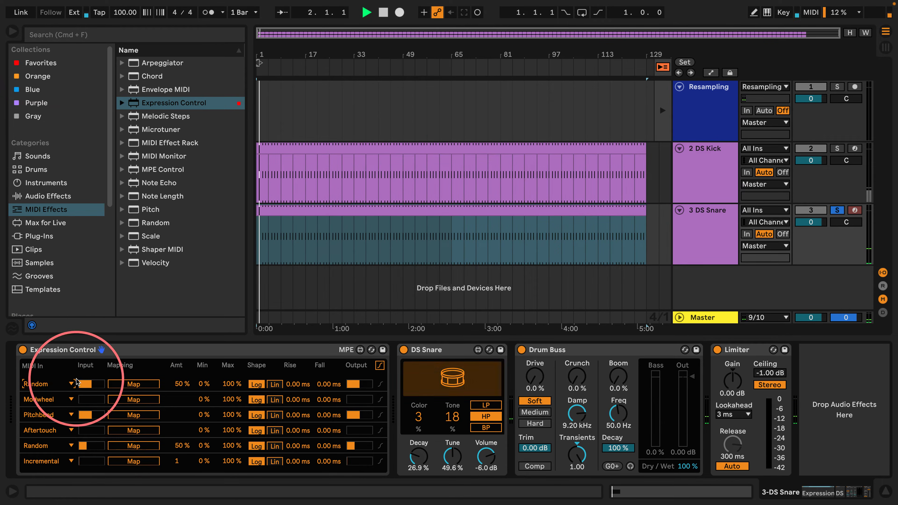
click(440, 383)
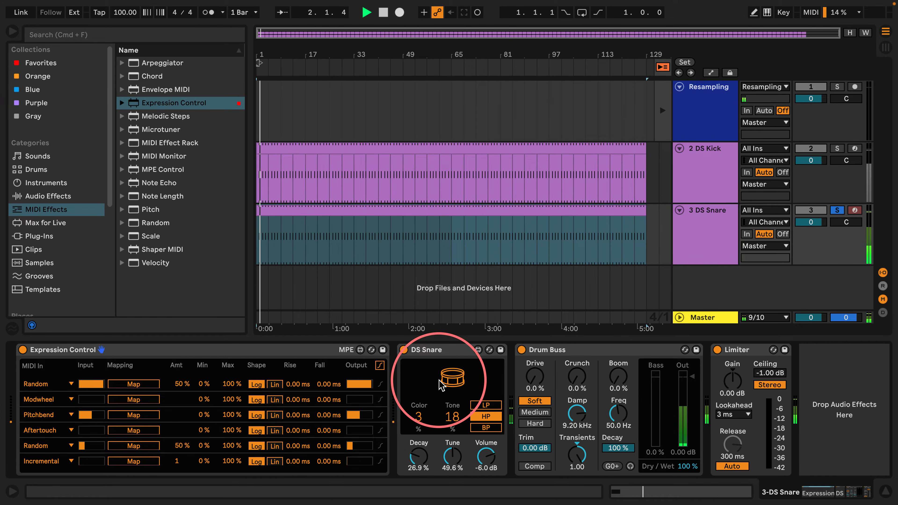
- Delete Drum Buss from the snare track and play the snare without it
click(543, 354)
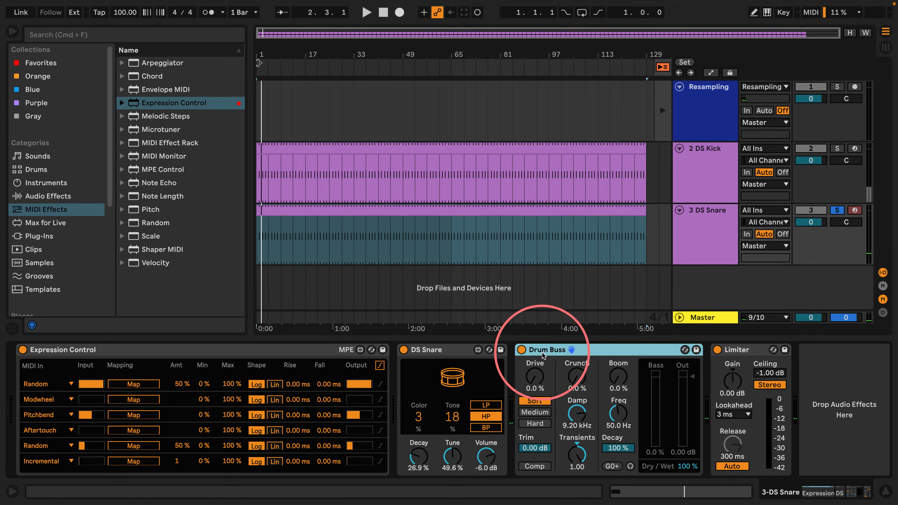
key(Delete)
key(space)
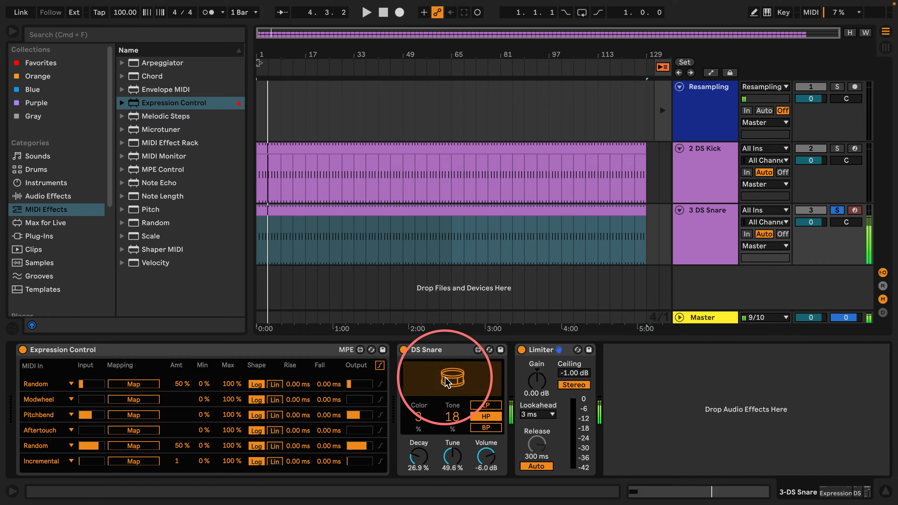
- Try DS Snare with Color at 64% and Decay at 95.4%, auditioning the hit
drag(417, 457, 429, 419)
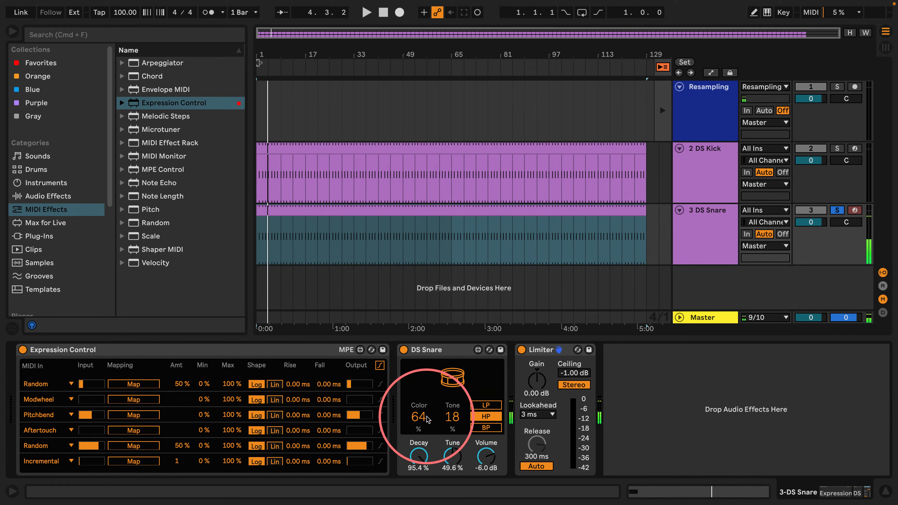
click(454, 380)
key(space)
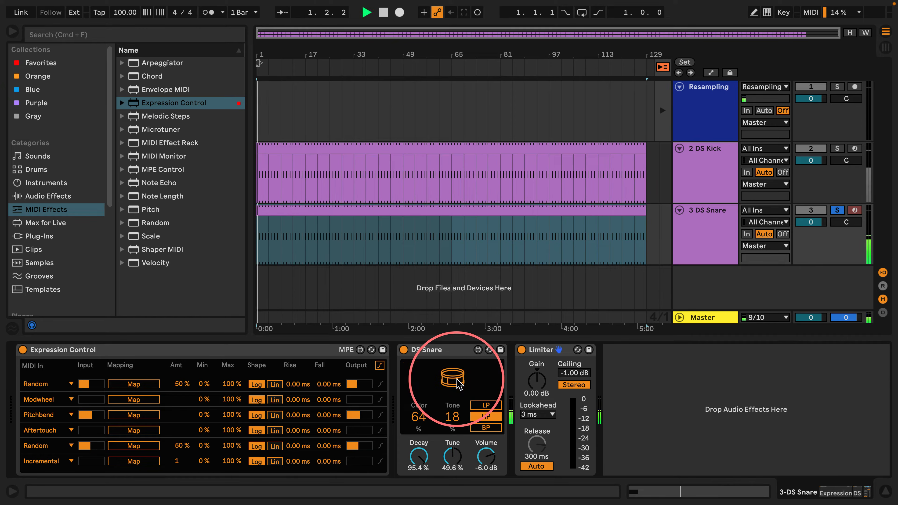
key(space)
- Map the first Random row to DS Snare's Color, set the second source to Random, and map it to Tone
click(113, 384)
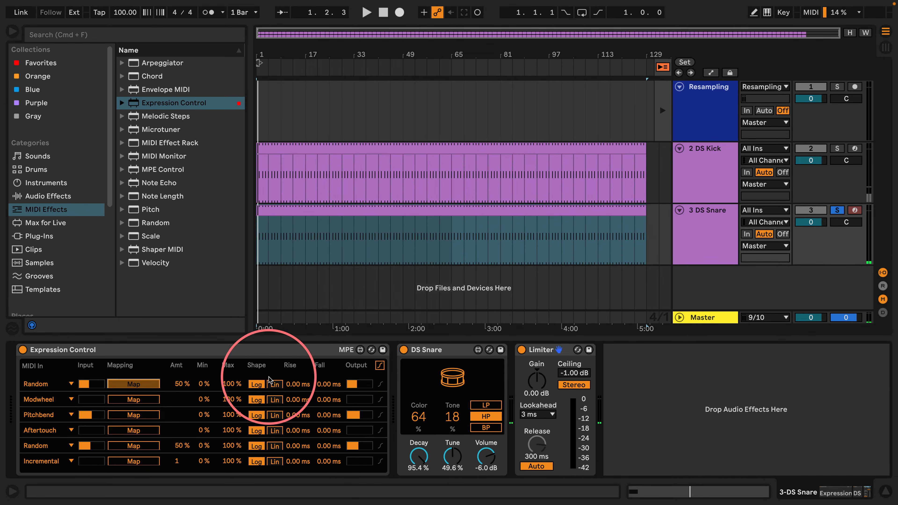
click(415, 417)
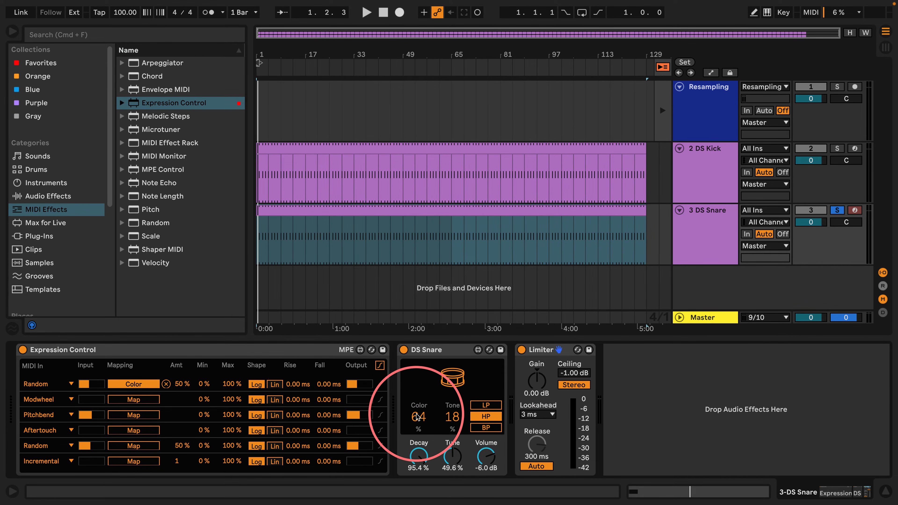
click(46, 403)
click(41, 348)
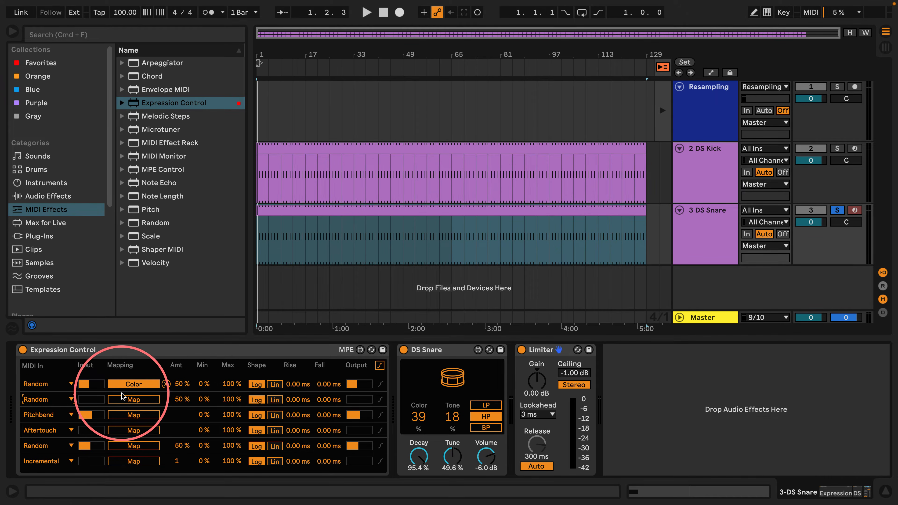
click(122, 398)
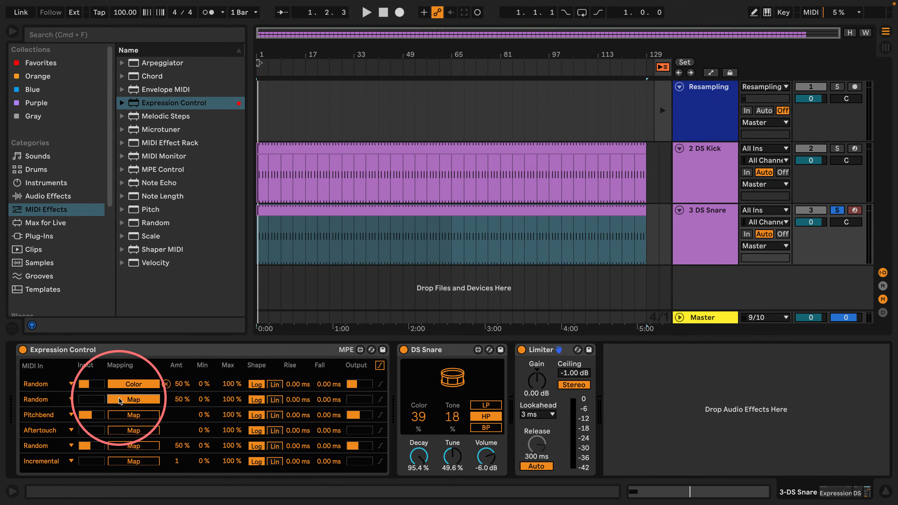
click(449, 418)
- Set the third and fourth sources to Random and map them to DS Snare's Decay and Tune
click(49, 415)
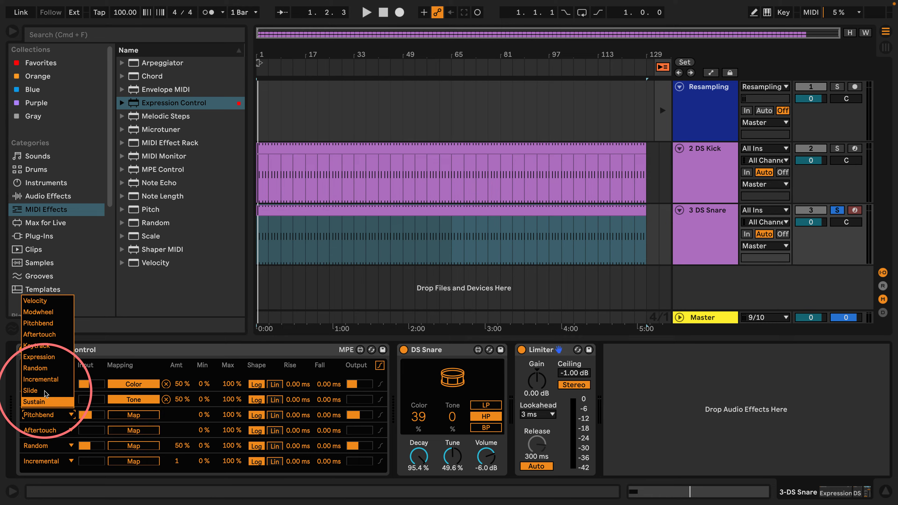
click(41, 364)
click(134, 414)
click(418, 459)
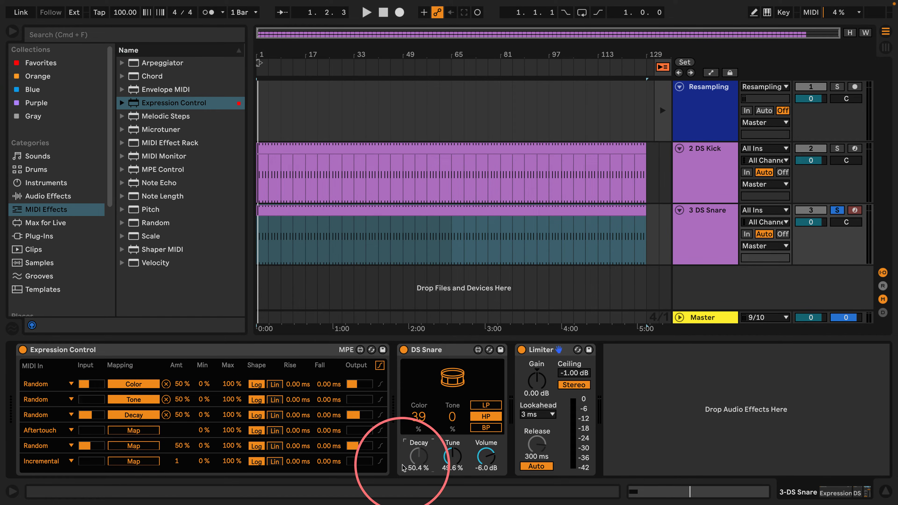
click(42, 430)
click(35, 384)
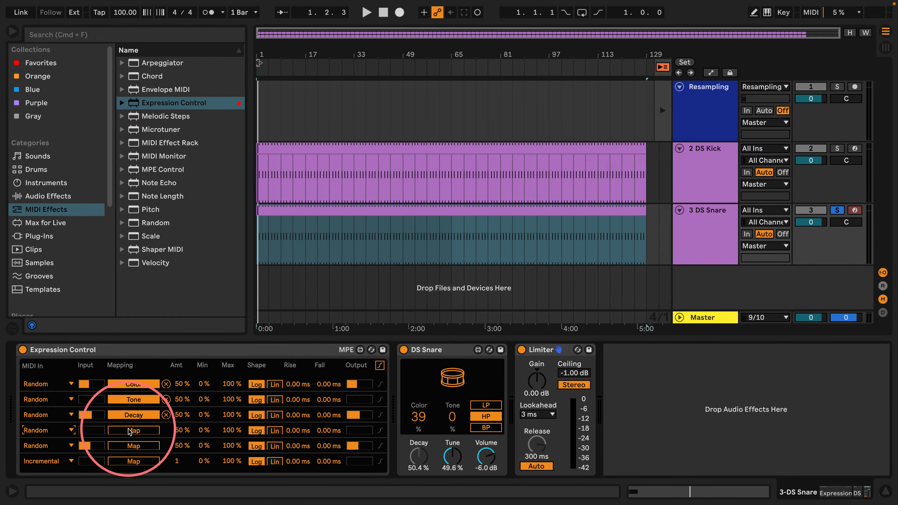
click(133, 431)
click(453, 458)
- Play the randomized snare and compare its hits with Expression Control switched off and on
key(space)
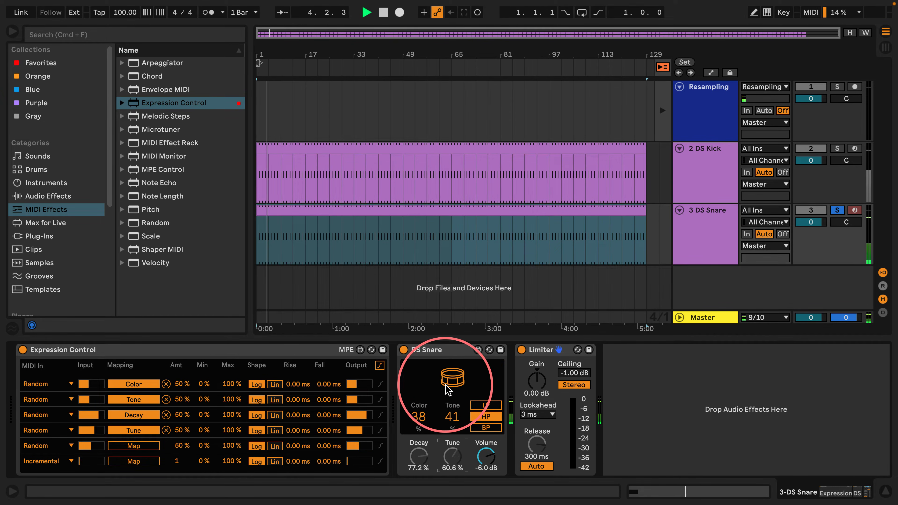
key(space)
click(25, 352)
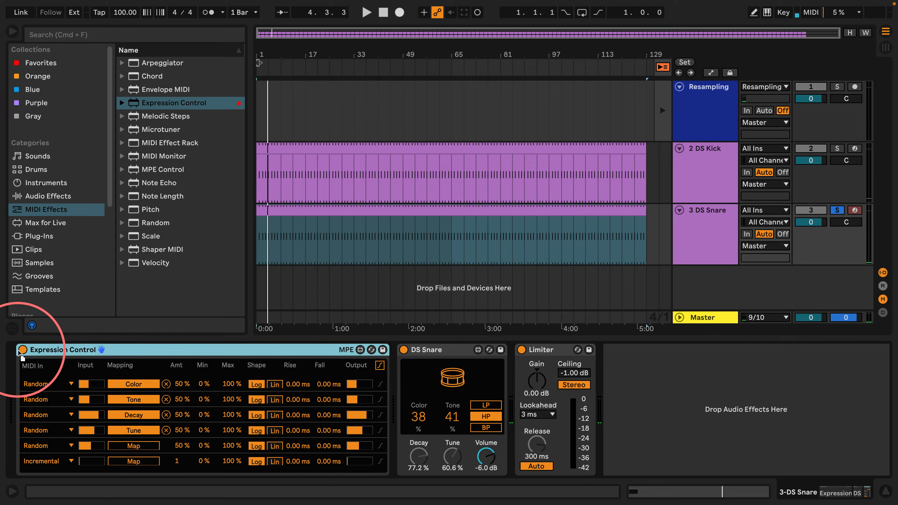
click(23, 350)
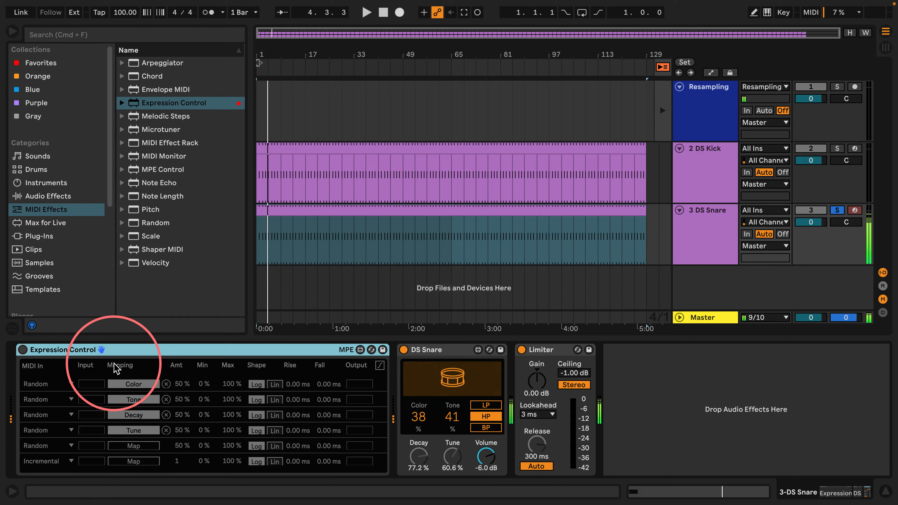
click(23, 350)
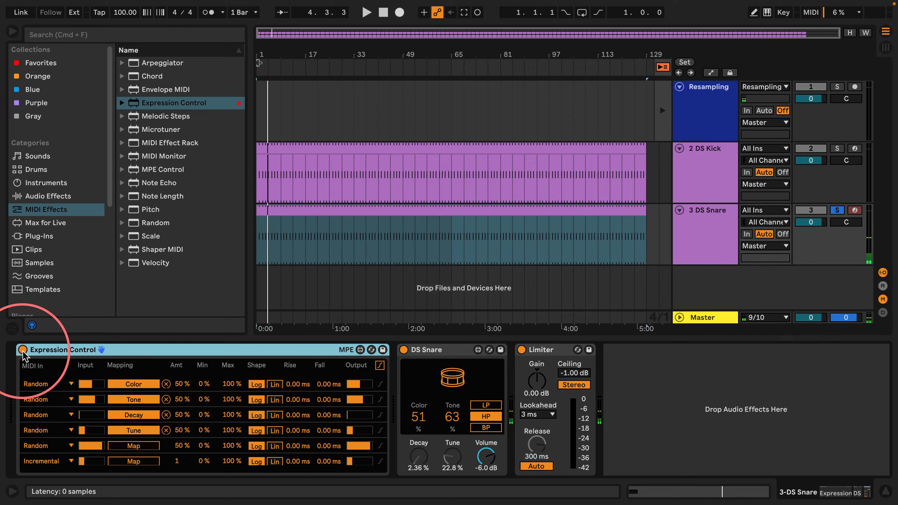
- Add the Drum Buss audio effect between DS Snare and Limiter, and play the snare through it
click(22, 197)
scroll(131, 226, down, 10)
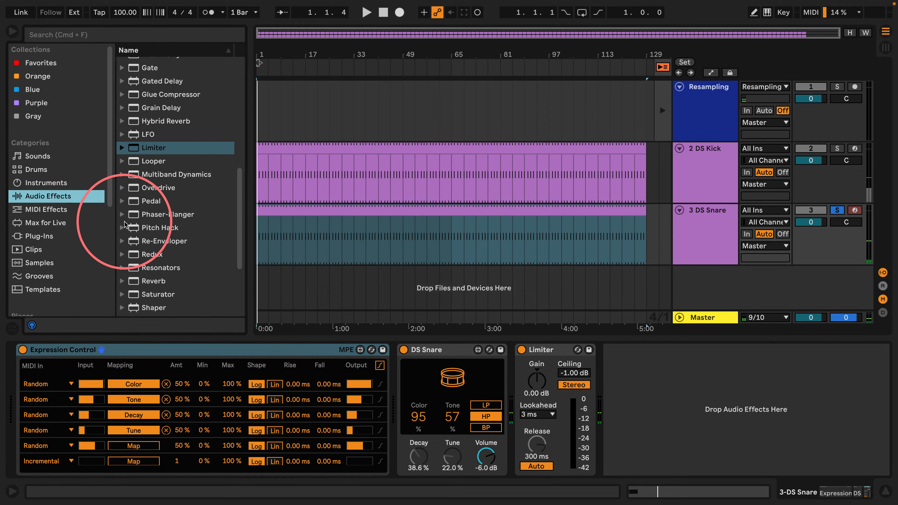
scroll(130, 227, up, 8)
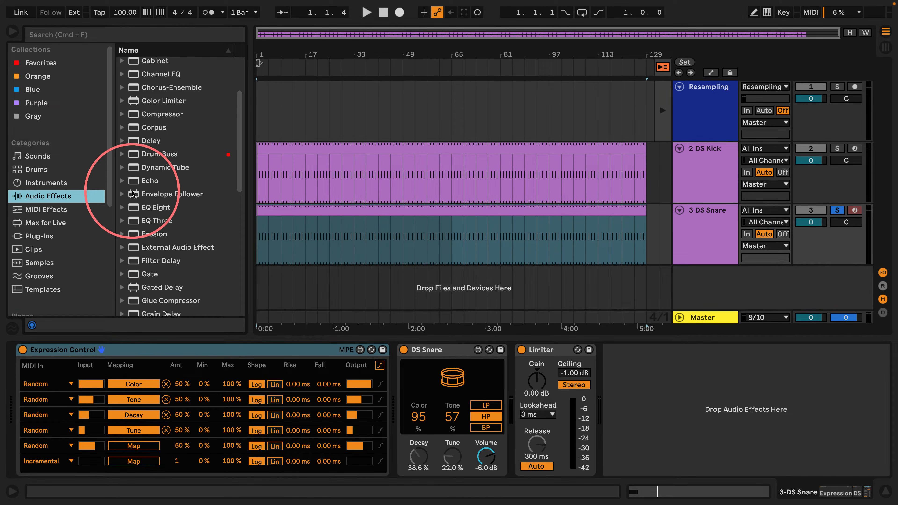
drag(131, 154, 530, 389)
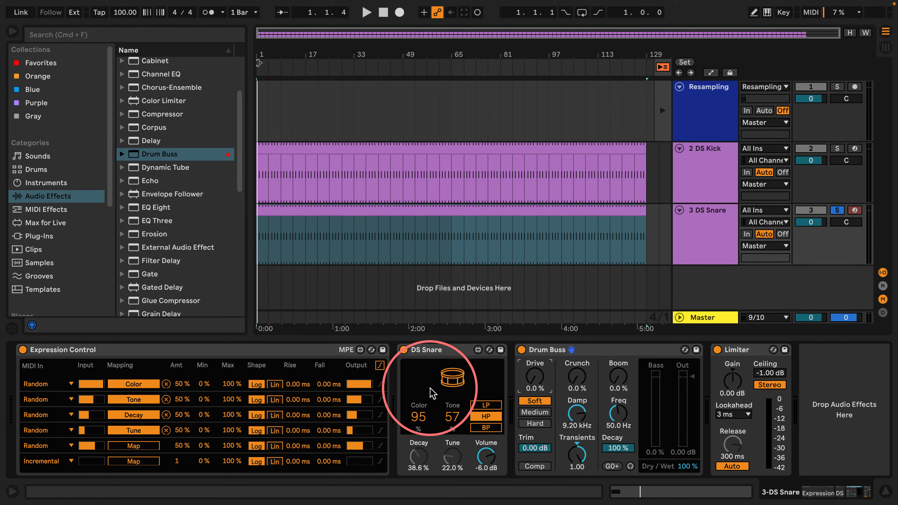
key(space)
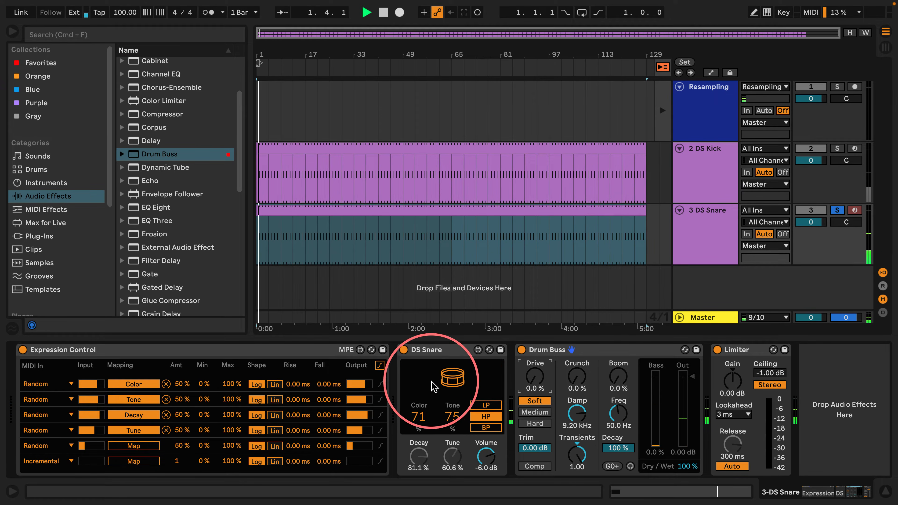
key(space)
- Duplicate the DS Snare track and delete DS Snare and Drum Buss from the copy
click(703, 221)
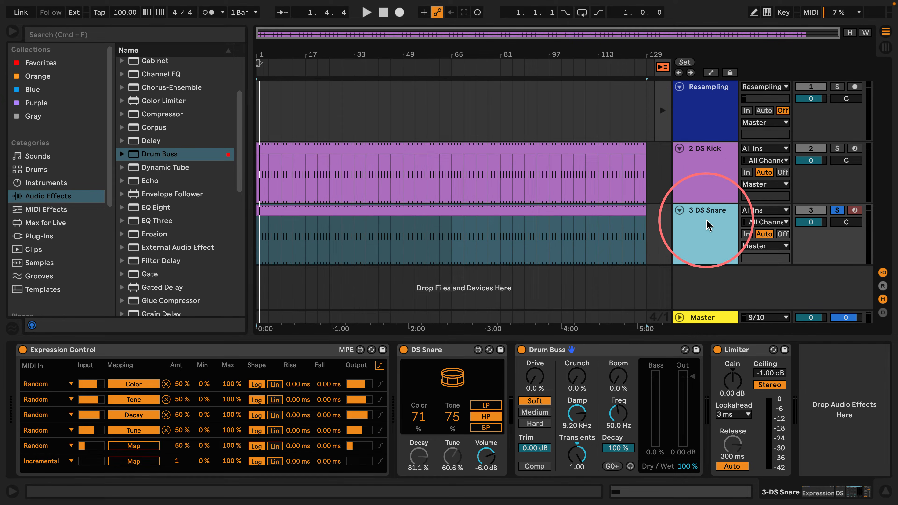
key(super+d)
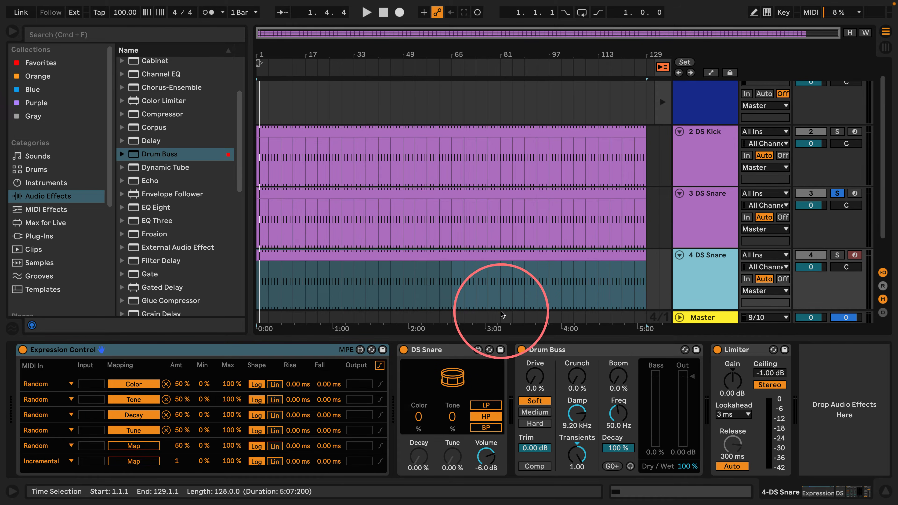
click(426, 349)
key(Delete)
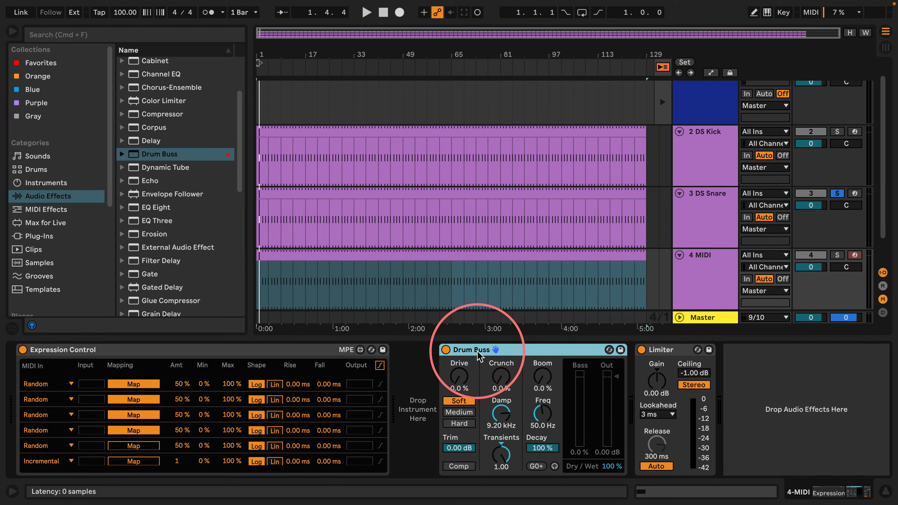
key(Delete)
- Load the DS HH drum synth onto the duplicated track after Expression Control, and solo that track
click(25, 211)
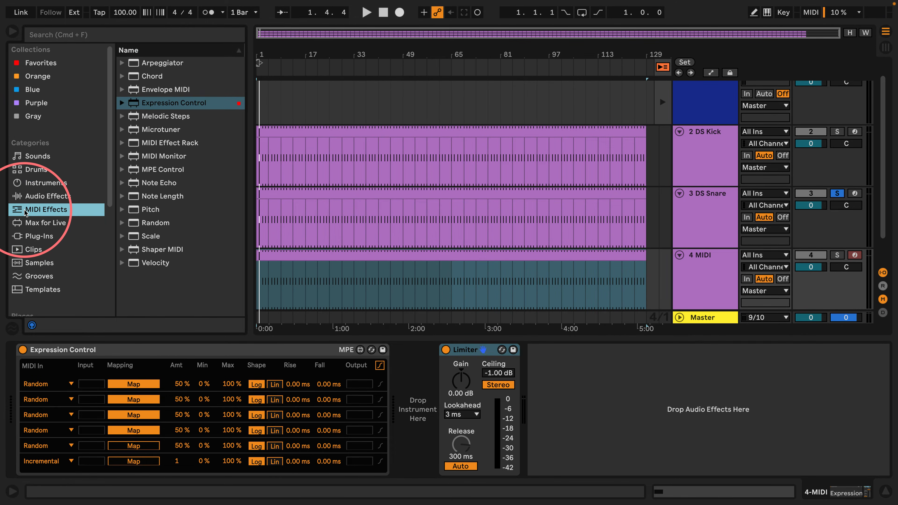
click(31, 183)
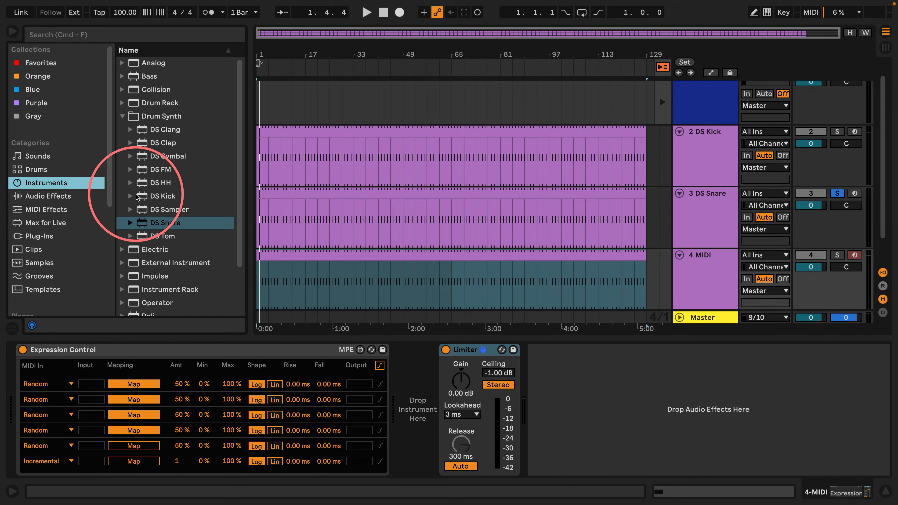
drag(161, 182, 412, 390)
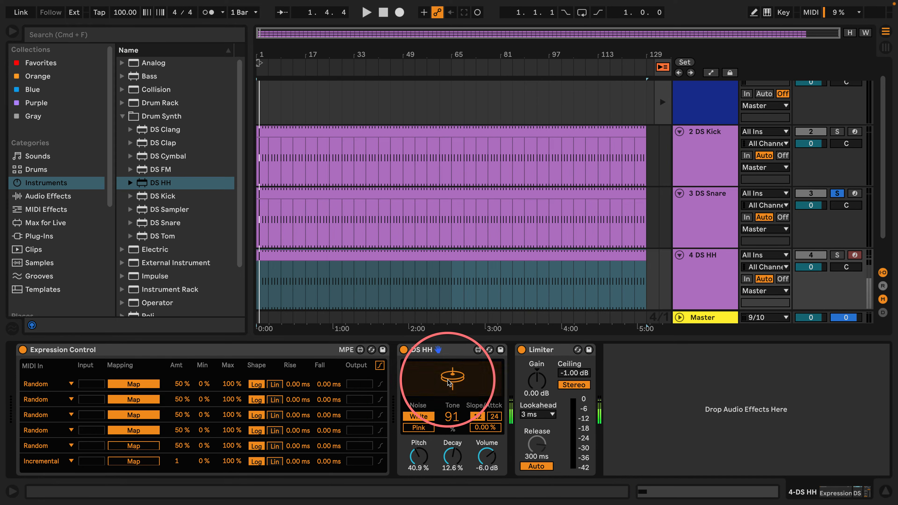
click(837, 255)
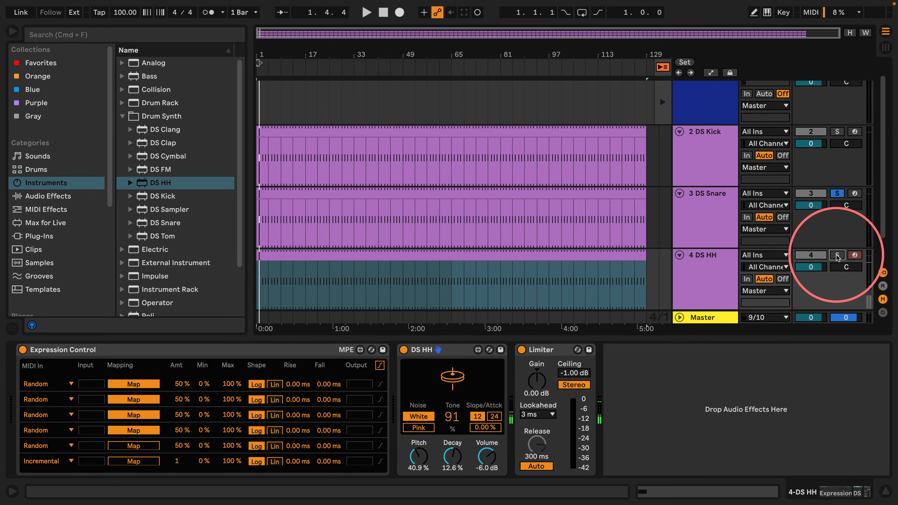
- Audition DS HH with Pink noise and map Expression Control's first Random source to its Noise parameter
click(451, 381)
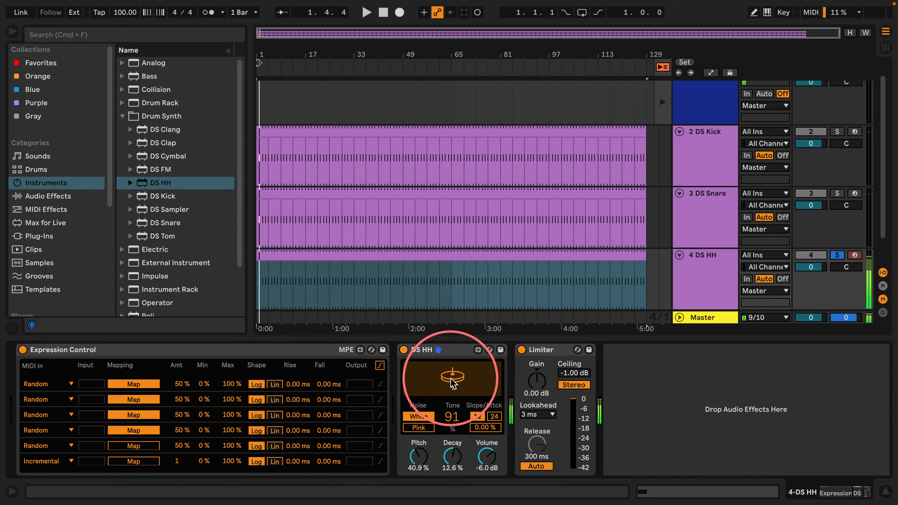
click(451, 381)
click(421, 424)
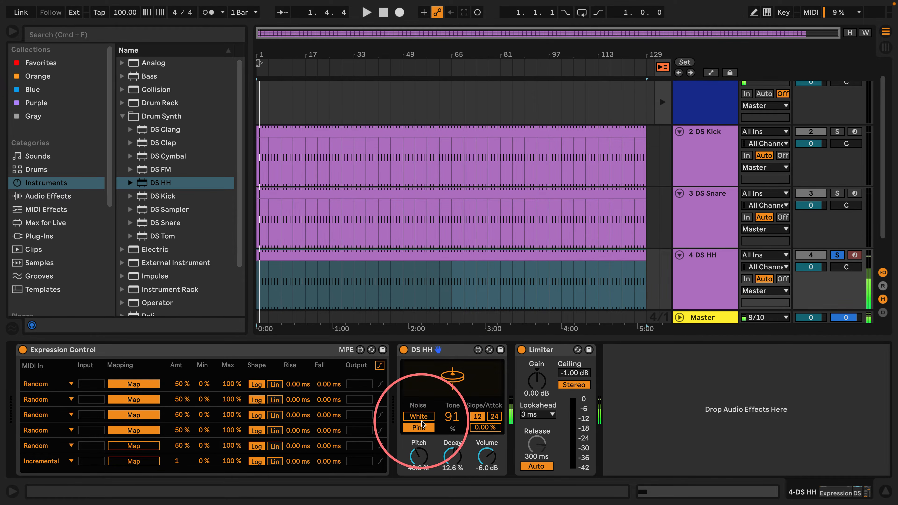
click(133, 383)
click(417, 417)
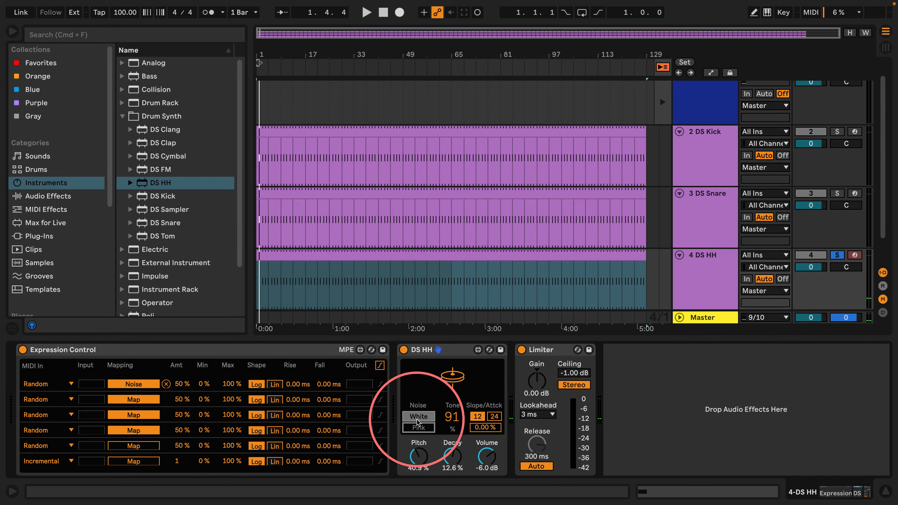
- Map the next three Random sources to DS HH's Tone, Pitch and Decay, limiting the Decay mapping to 50–75 %
click(133, 400)
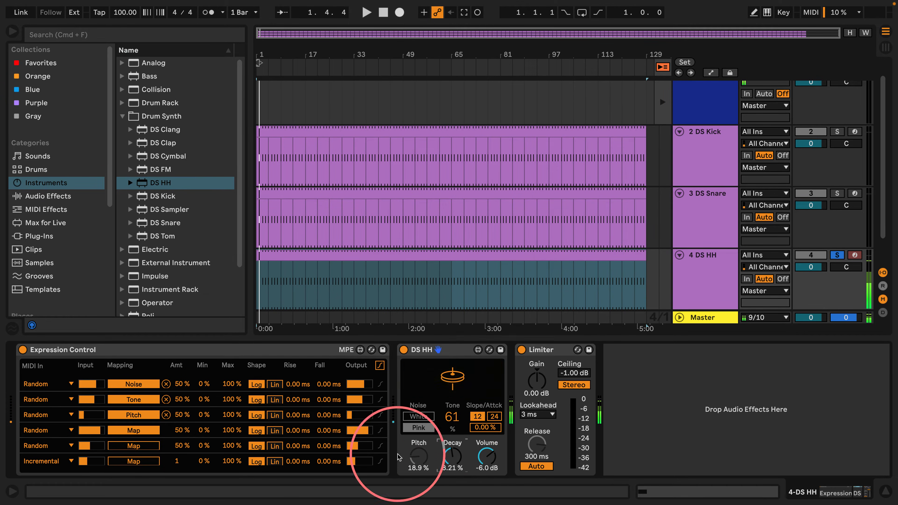
click(123, 430)
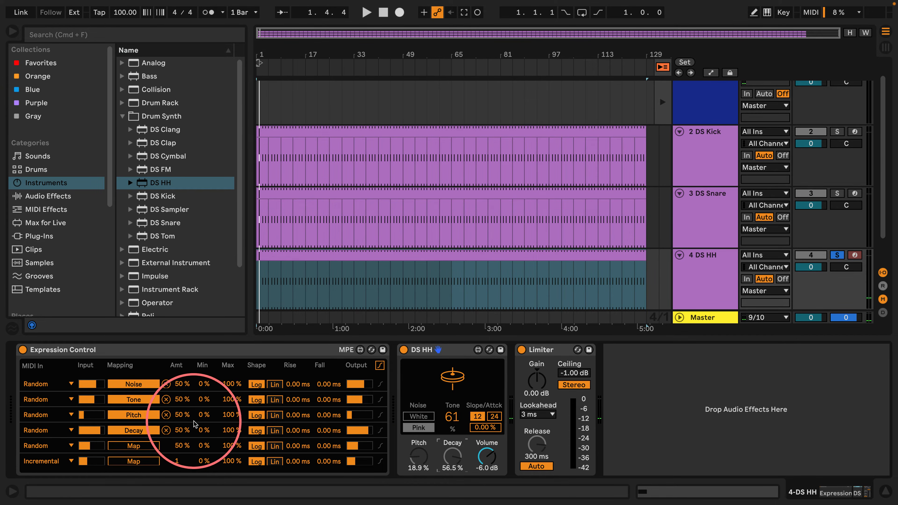
drag(204, 430, 204, 406)
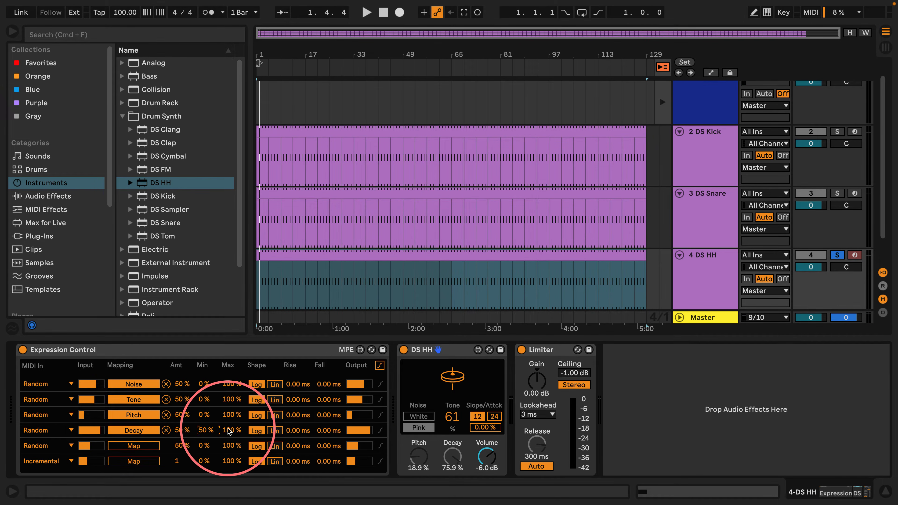
text(75)
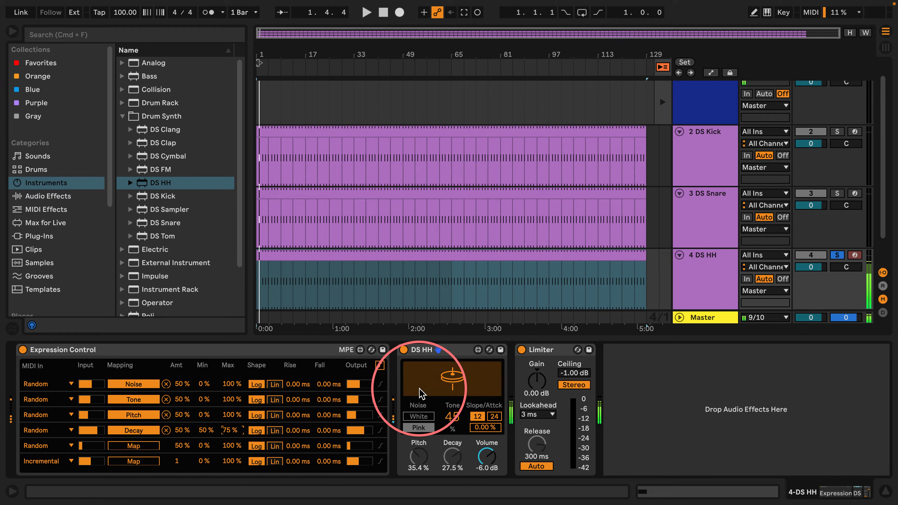
- Insert a MIDI track below DS HH, load and solo the DS Clap drum synth there, and set Tune to 18.8 %
scroll(452, 163, down, 2)
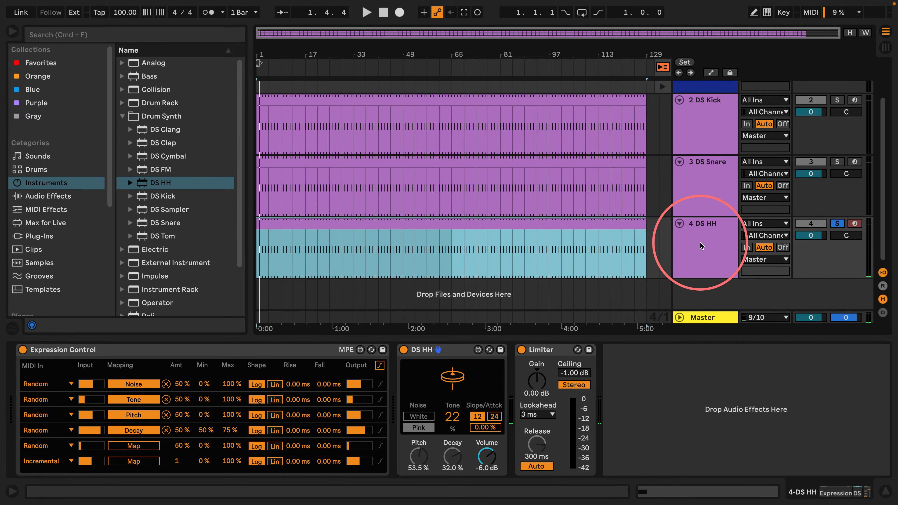
right_click(679, 294)
click(702, 312)
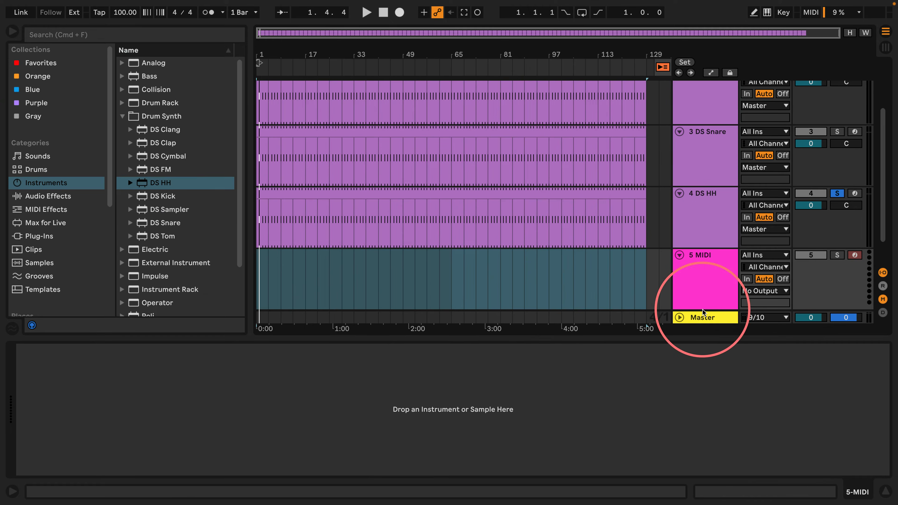
drag(155, 143, 703, 284)
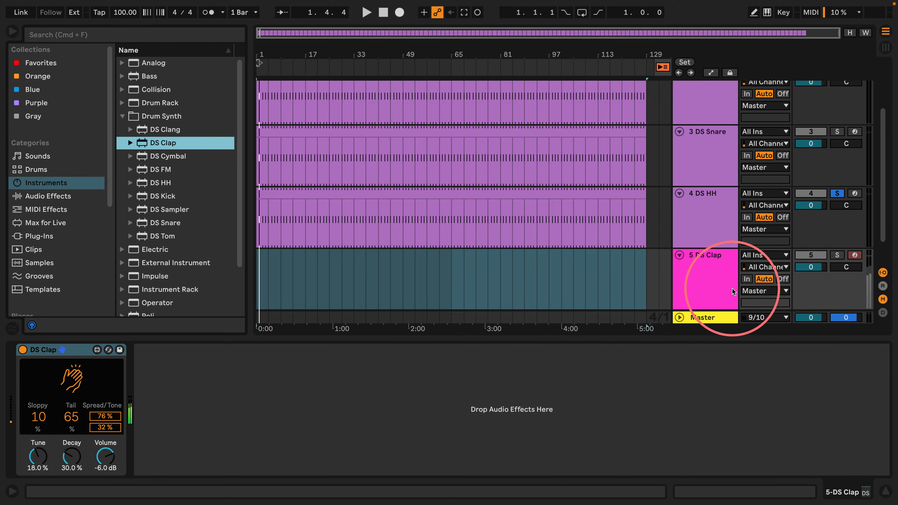
click(837, 255)
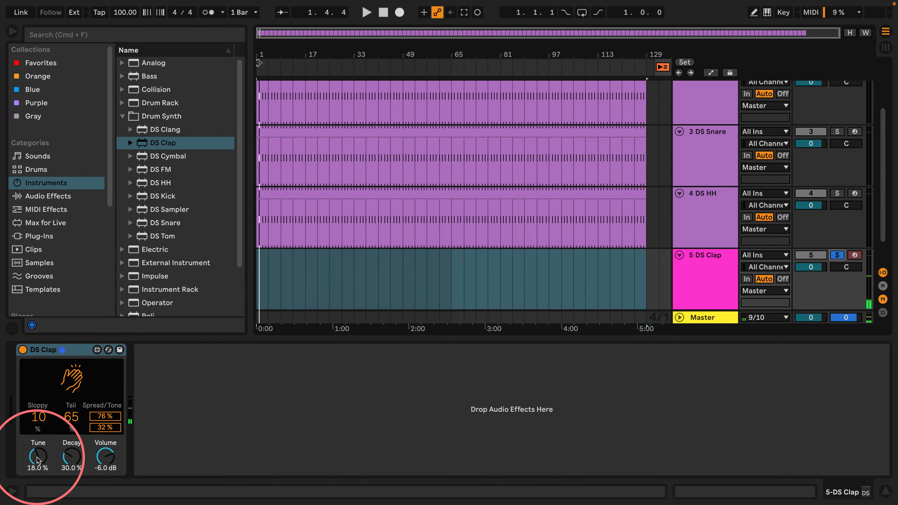
drag(26, 450, 31, 424)
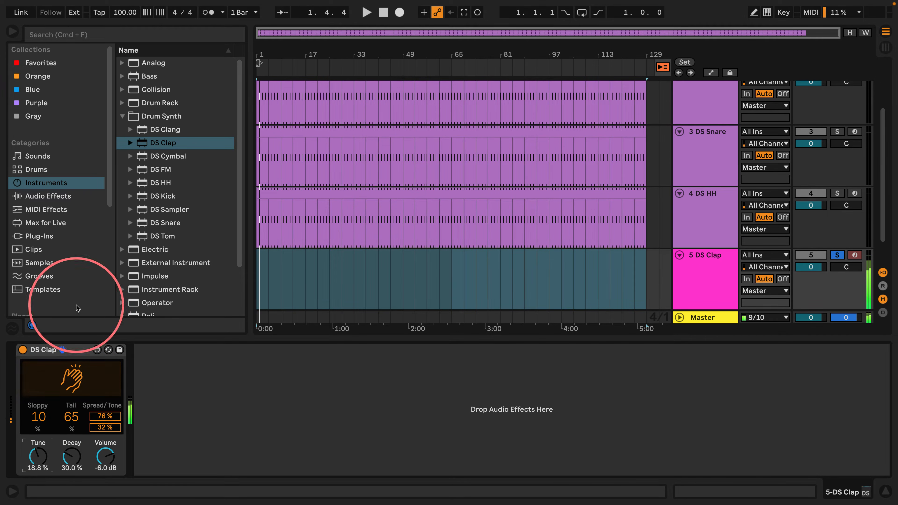
- Add Expression Control before DS Clap, set its first source to Random, and map it to Tune
click(71, 209)
click(140, 103)
drag(140, 107, 26, 398)
click(43, 385)
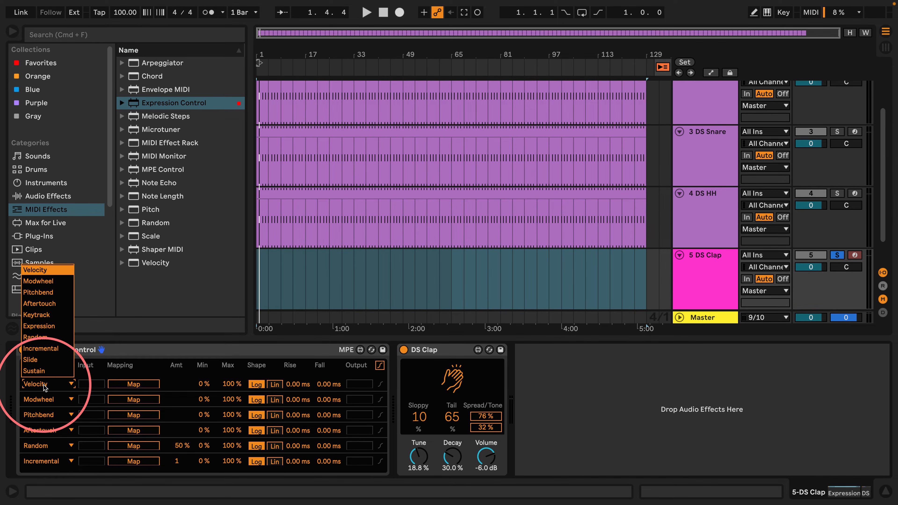
click(44, 339)
click(133, 384)
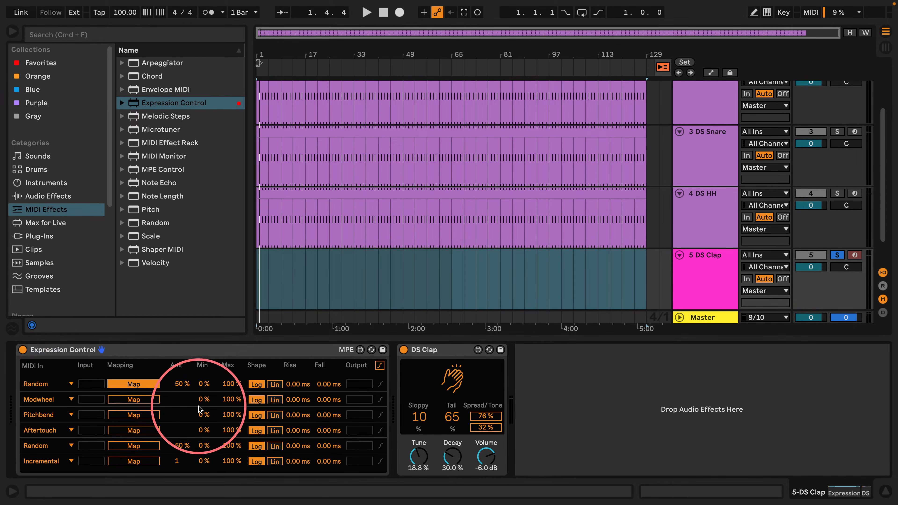
click(418, 456)
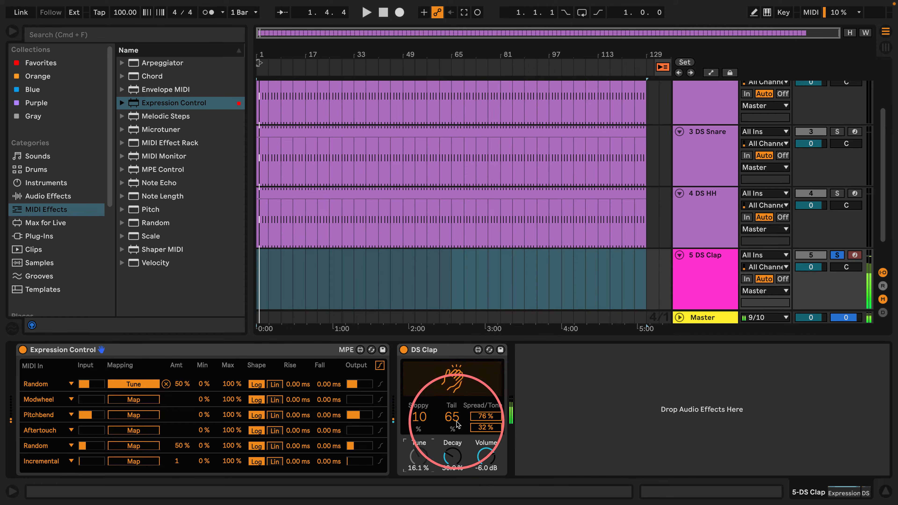
- Set DS Clap's Tail to 0 %, then switch the second Expression Control source to Random and map it to Tail
drag(452, 415, 491, 261)
drag(491, 310, 527, 442)
click(71, 399)
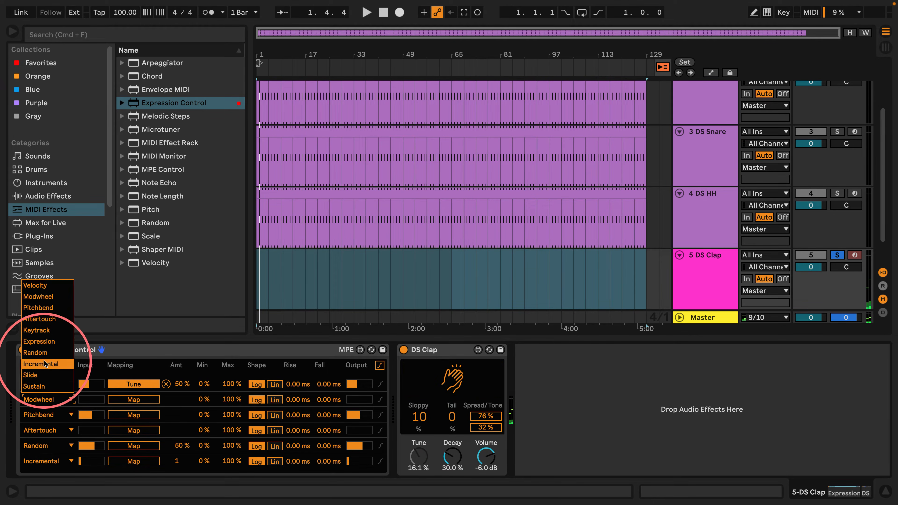
click(36, 368)
click(134, 399)
click(451, 428)
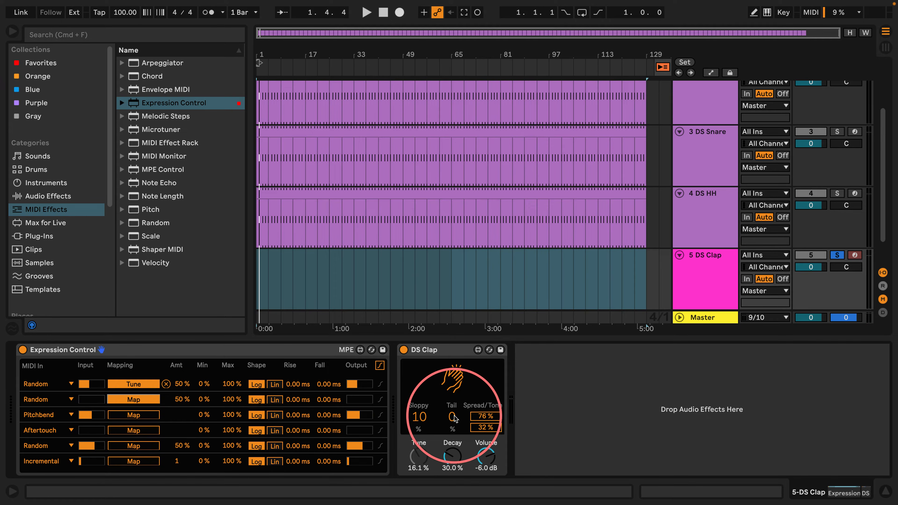
- Set DS Clap's Decay to 26.8 %, switch the third Expression Control source to Random, and map it to Decay
mouse_move(451, 436)
mouse_down()
mouse_move(450, 417)
mouse_move(450, 430)
mouse_up()
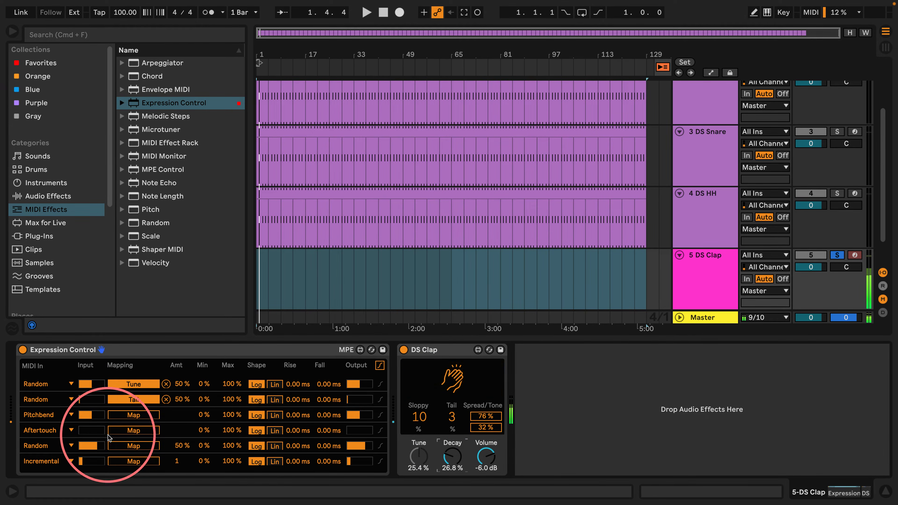
click(71, 415)
click(50, 372)
click(133, 415)
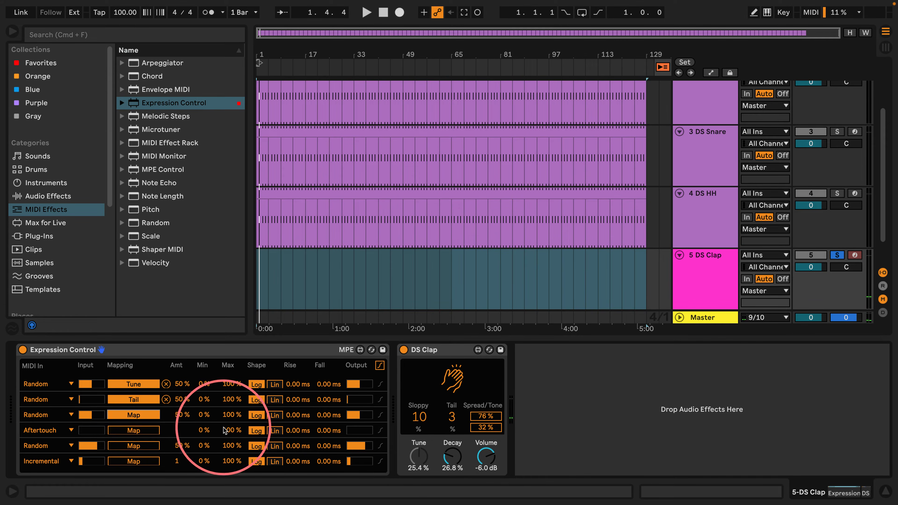
click(454, 458)
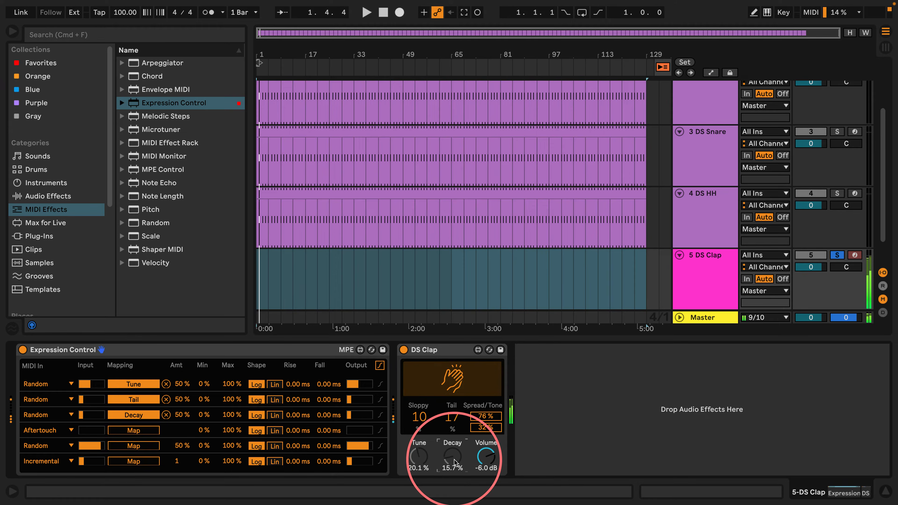
- Add the Hybrid Reverb audio effect after DS Clap and set its routing to Algorithm only
scroll(542, 252, up, 2)
scroll(543, 253, down, 2)
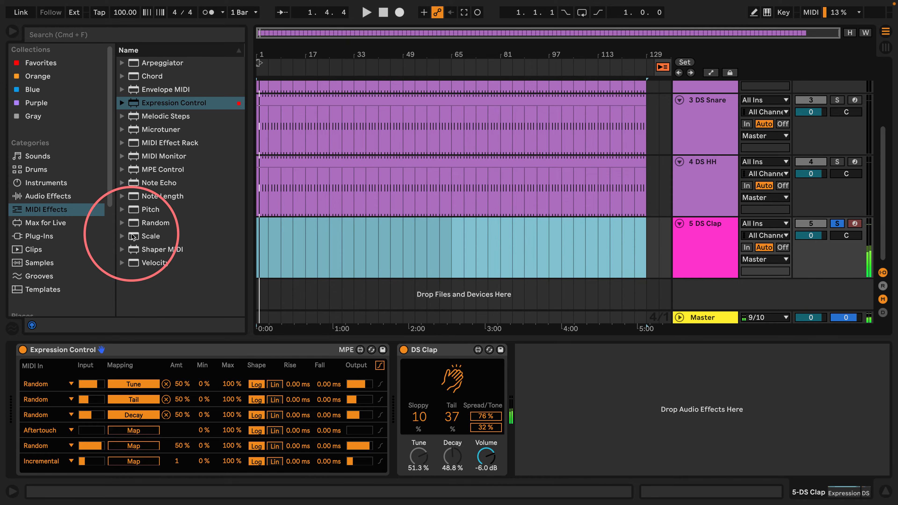
click(32, 197)
scroll(136, 197, down, 8)
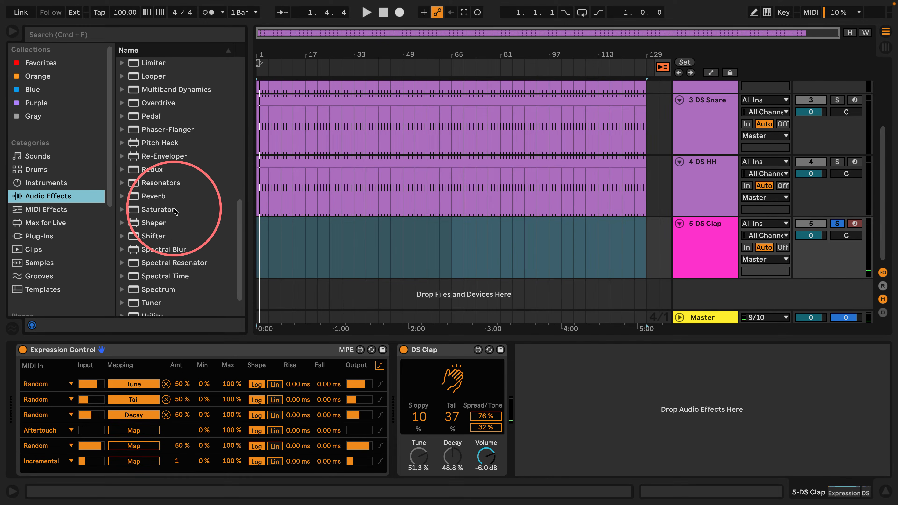
scroll(134, 196, up, 3)
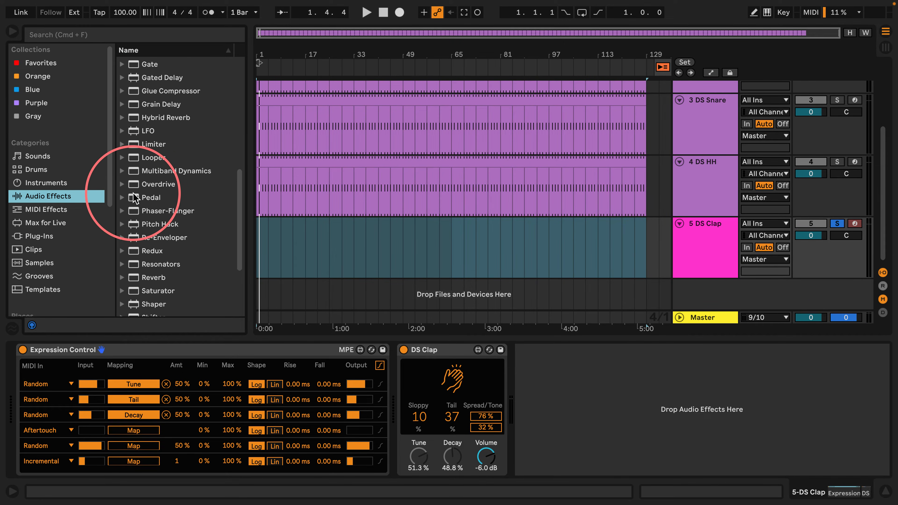
scroll(134, 198, up, 4)
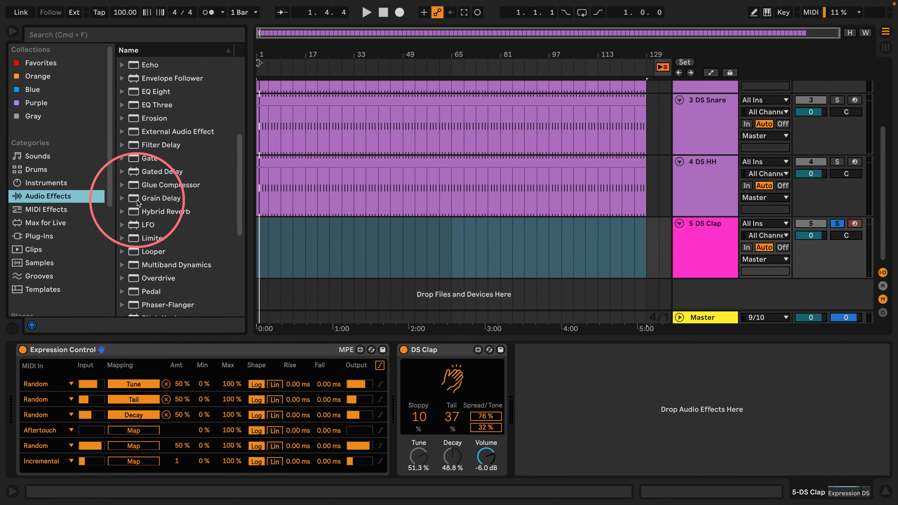
click(135, 212)
drag(135, 215, 583, 412)
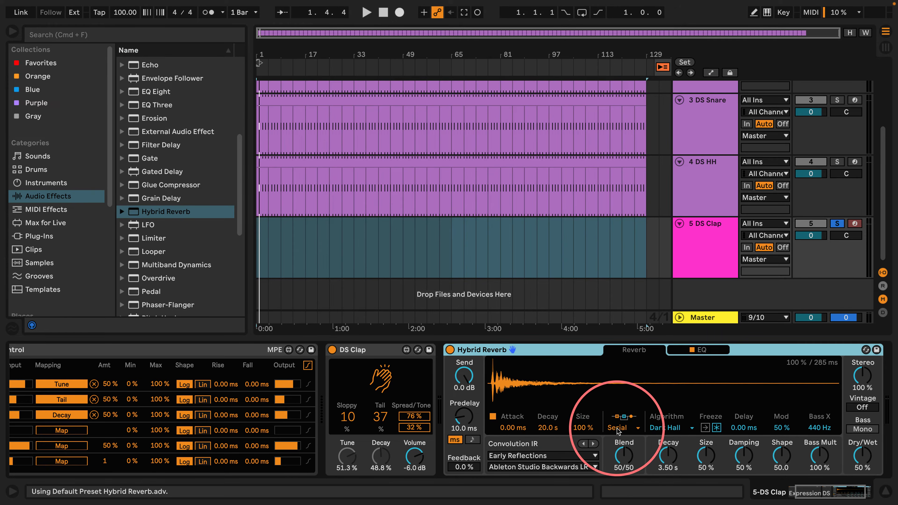
click(621, 428)
click(616, 459)
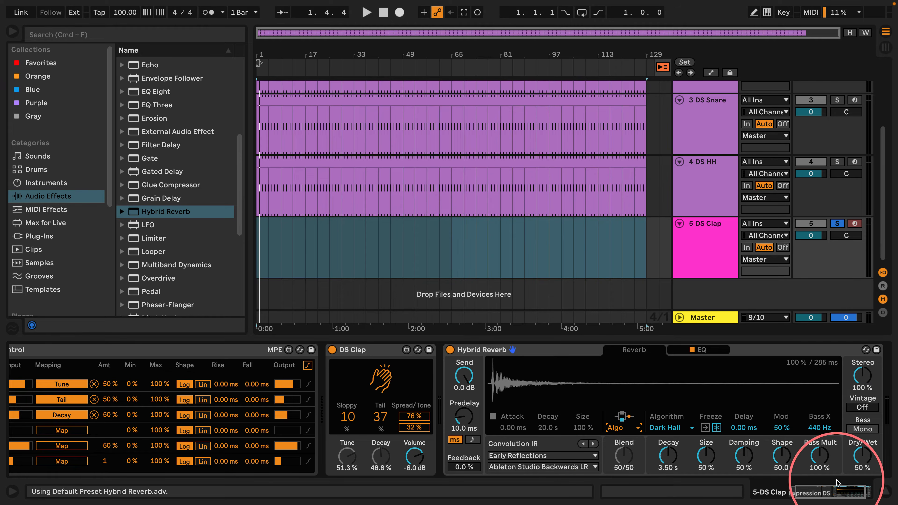
- Set the fourth Expression Control source to Random and map it to Hybrid Reverb's algorithm type
click(795, 494)
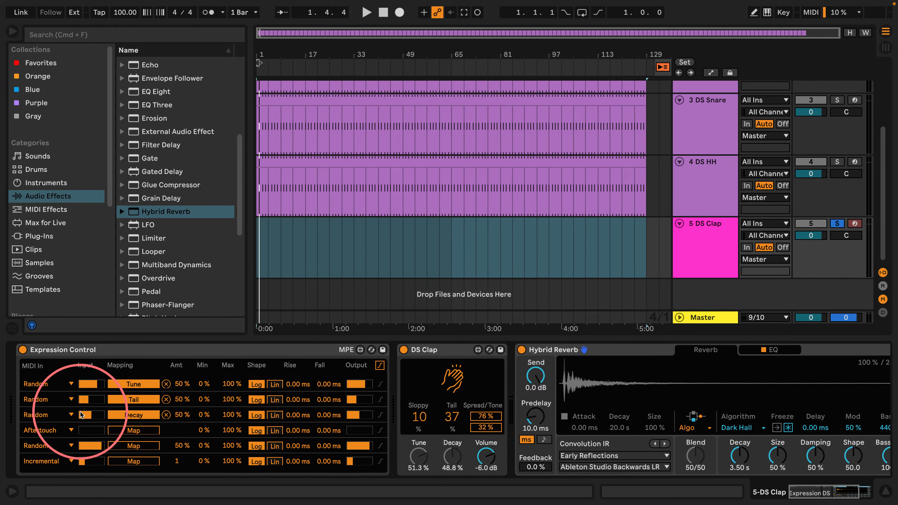
click(53, 427)
click(45, 380)
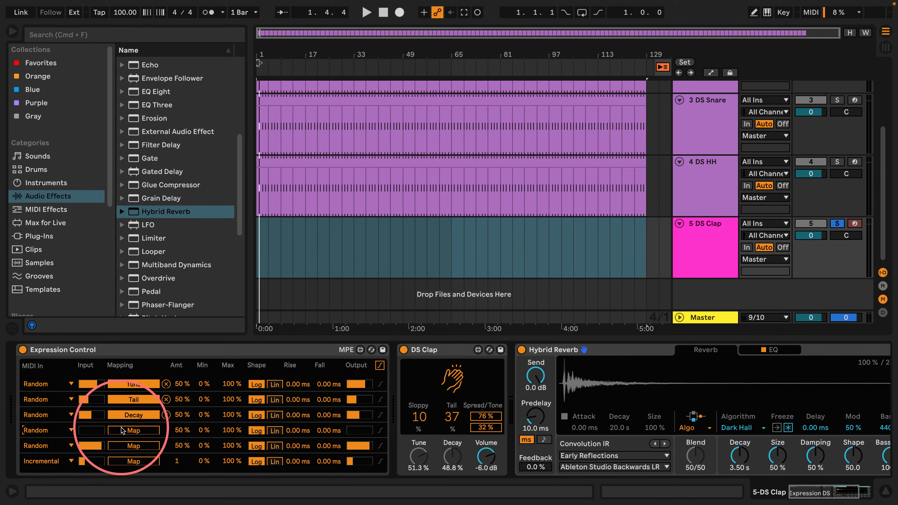
click(134, 430)
click(738, 427)
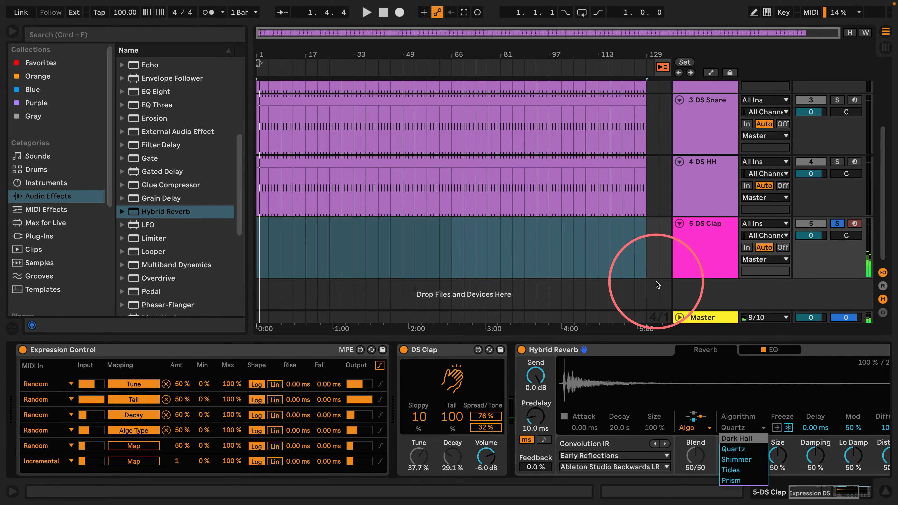
- Set Hybrid Reverb's Decay to 265 ms, Size to 15 % and Dry/Wet to 19 %, and low-cut its EQ at 252 Hz
click(711, 450)
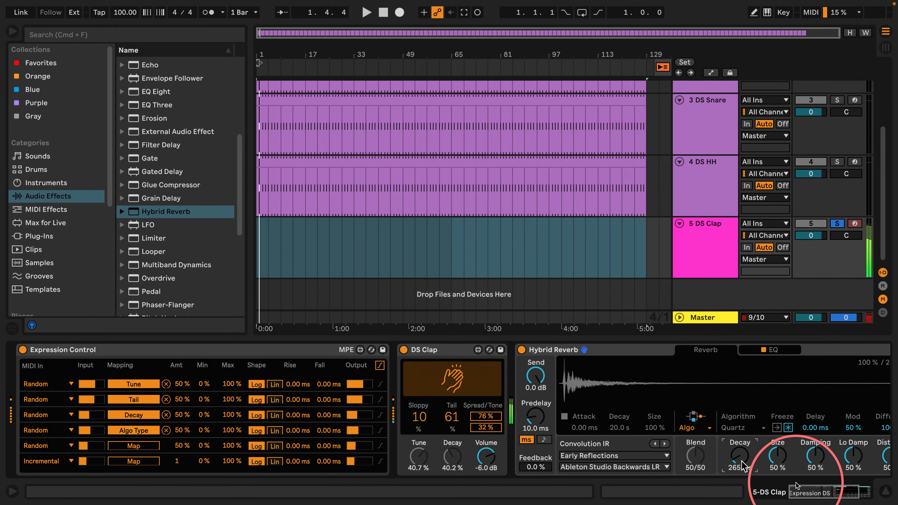
drag(816, 492, 847, 492)
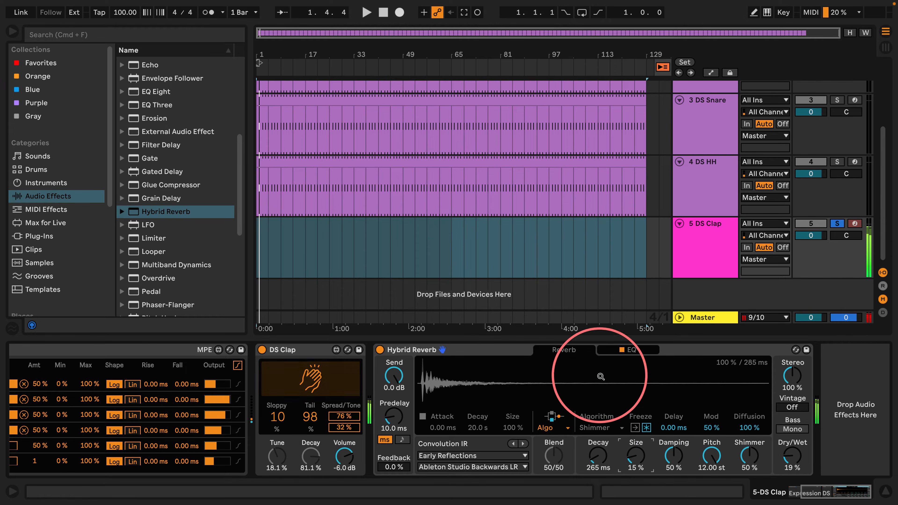
click(617, 349)
drag(531, 445, 545, 446)
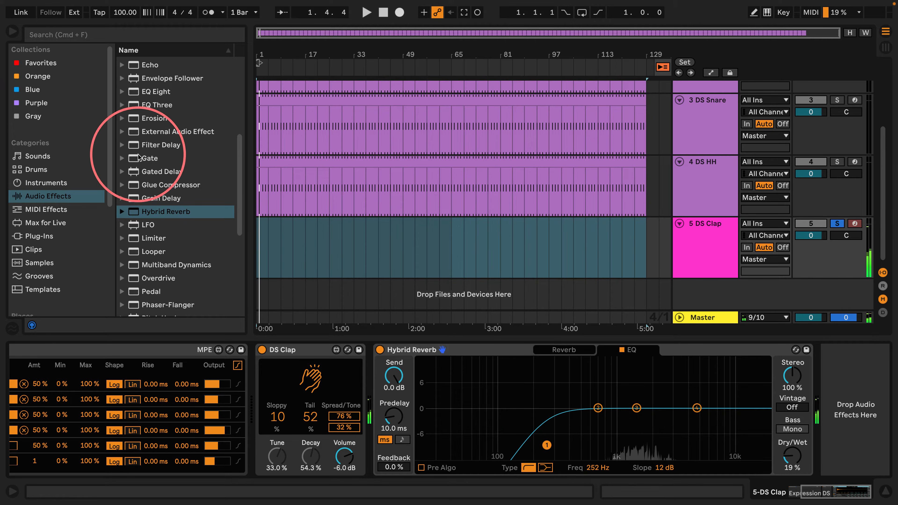
- Add Auto Filter after Hybrid Reverb as a high-pass filter with its frequency at about 177 Hz
scroll(138, 149, up, 5)
drag(141, 102, 848, 389)
drag(688, 429, 686, 429)
click(798, 491)
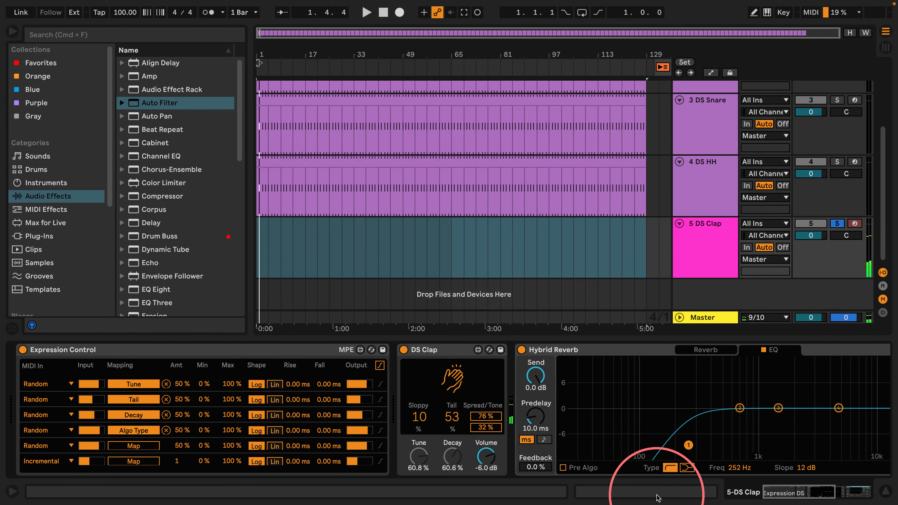
- Copy the full-length MIDI clip from the DS HH track to the DS Clap track
click(426, 160)
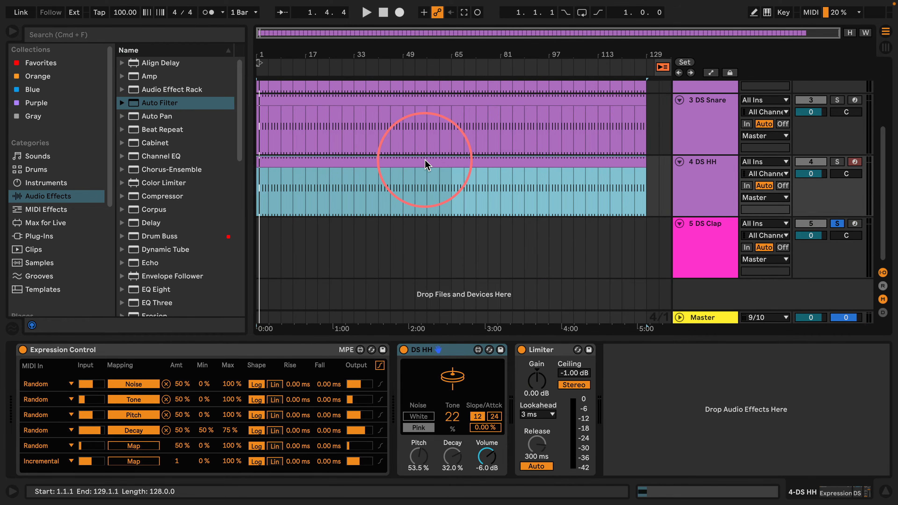
drag(426, 160, 427, 264)
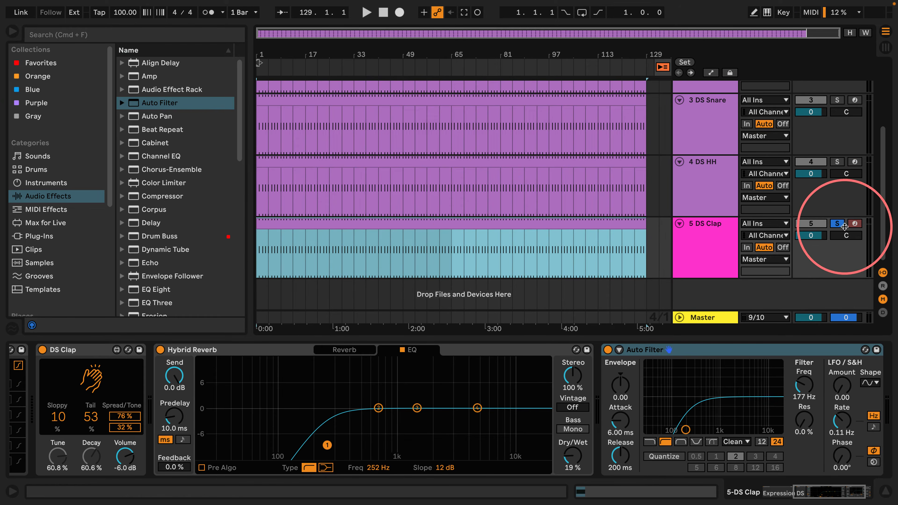
- Insert Auto Filter between DS Clap and Hybrid Reverb as a high-pass at about 148 Hz with 39 % resonance, auditioning the clap
key(space)
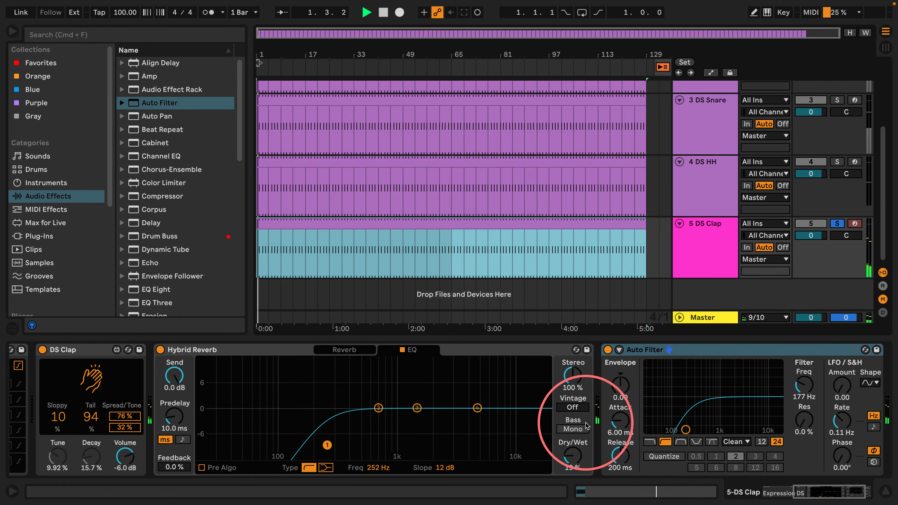
click(571, 444)
scroll(570, 443, left, 10)
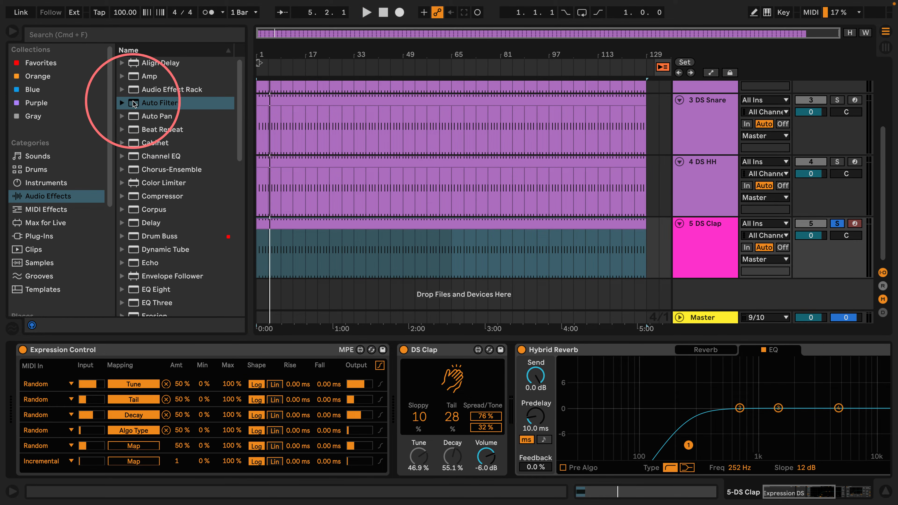
drag(134, 104, 501, 323)
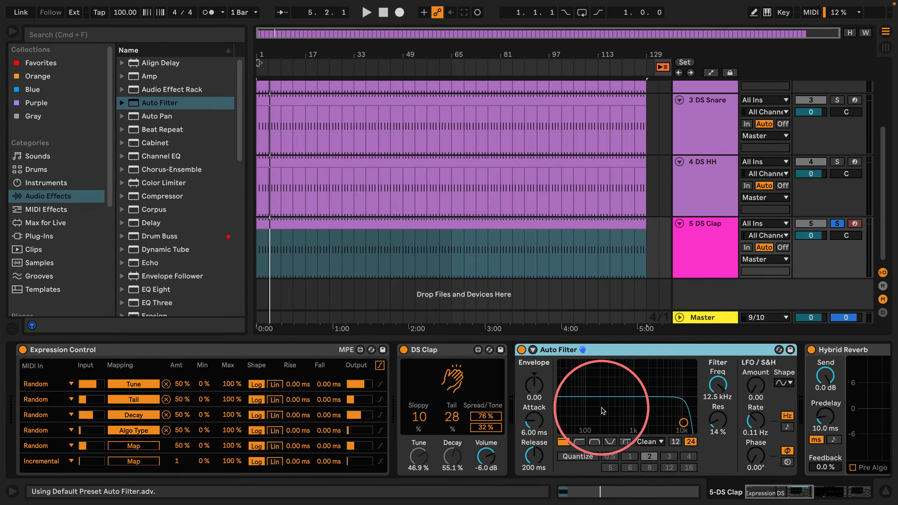
click(579, 442)
key(space)
drag(649, 424, 595, 408)
key(space)
- Map the fifth Random source to the new Auto Filter's frequency, and set the sixth source to Random mapped to its resonance
click(133, 445)
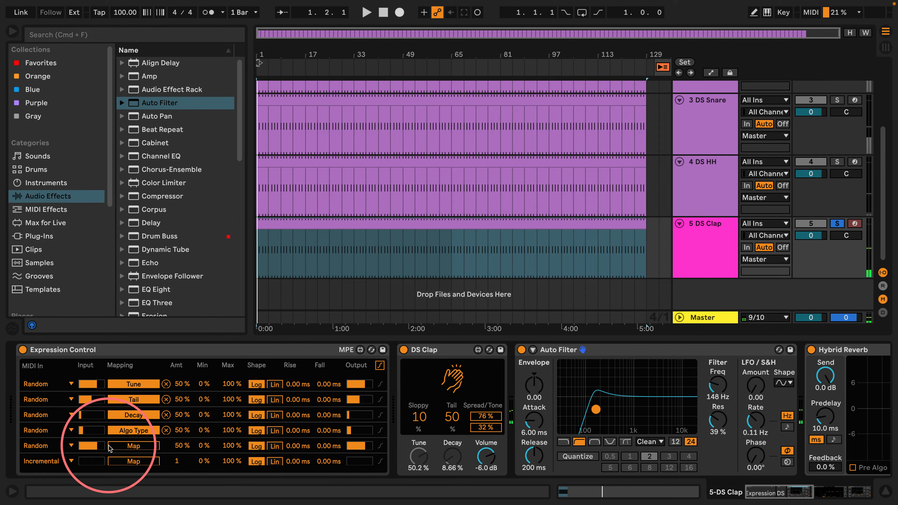
click(718, 385)
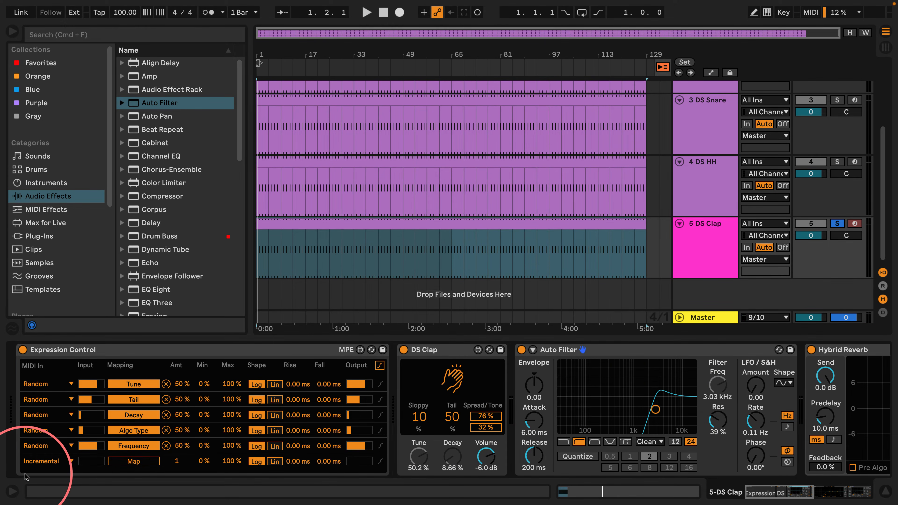
click(38, 461)
click(39, 424)
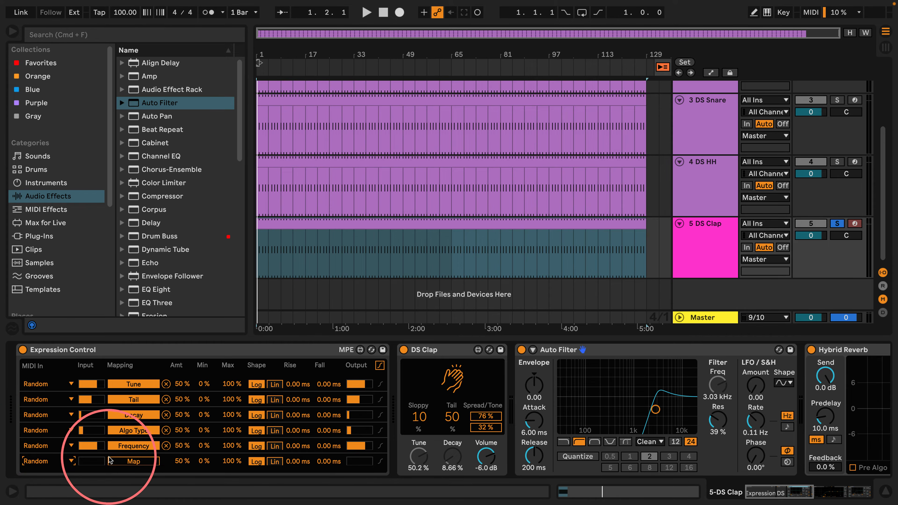
click(717, 420)
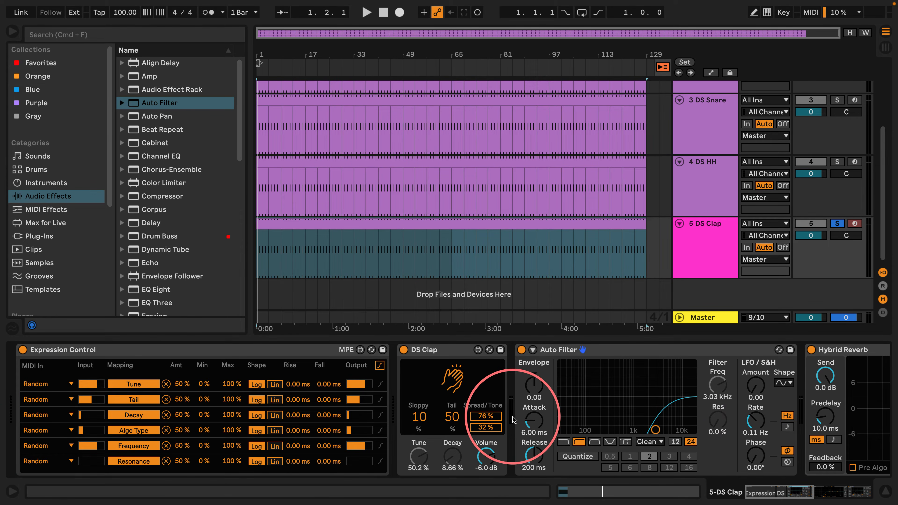
- Add a Limiter at the end of the DS Clap track's device chain, after the last Auto Filter
scroll(567, 414, right, 15)
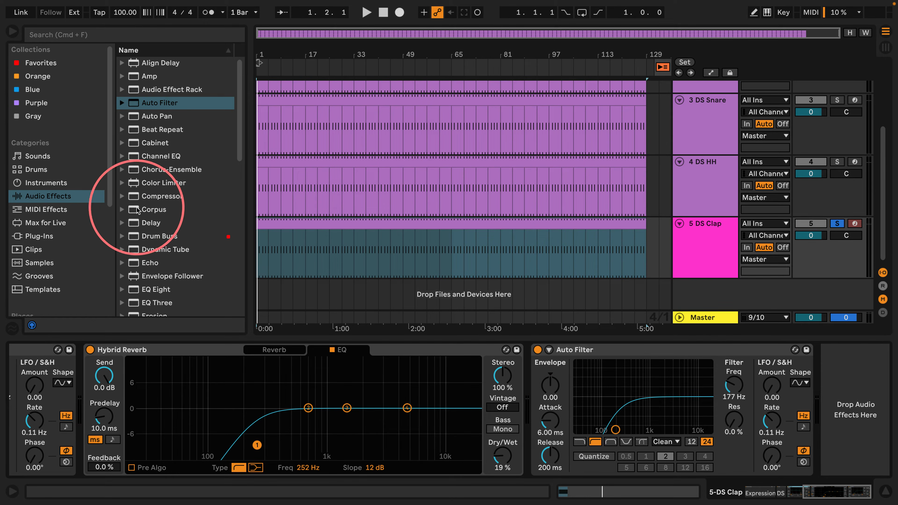
scroll(135, 240, down, 3)
scroll(135, 239, down, 8)
drag(136, 282, 834, 383)
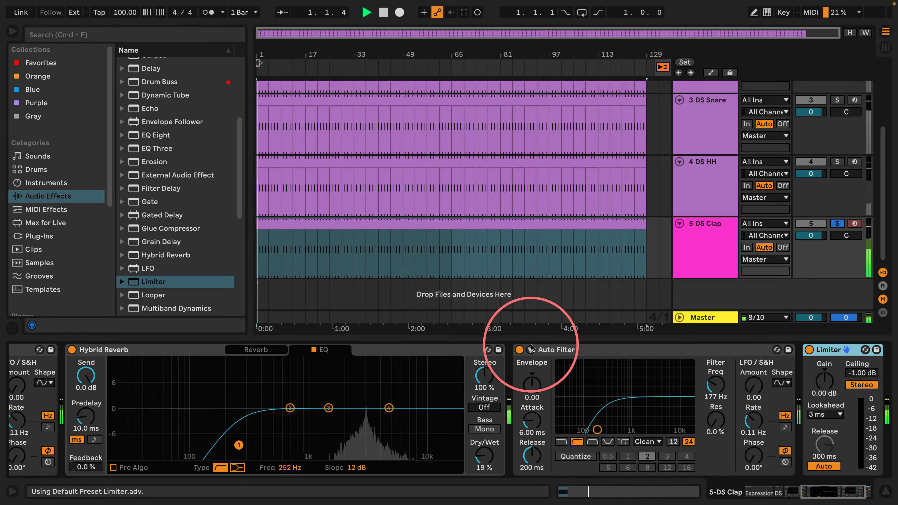
- Set the maximum of Expression Control's Frequency mapping to 80 % and audition the clap sequence
scroll(440, 381, left, 5)
scroll(441, 381, left, 10)
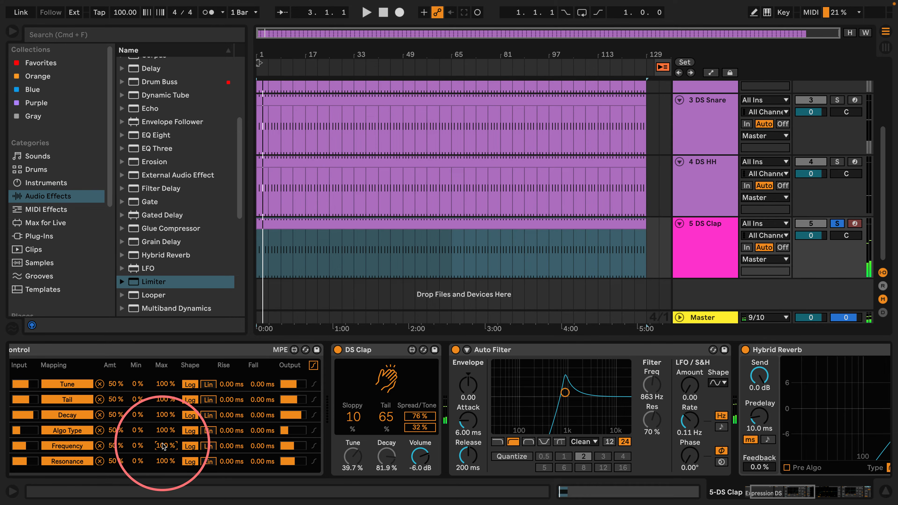
drag(163, 443, 170, 457)
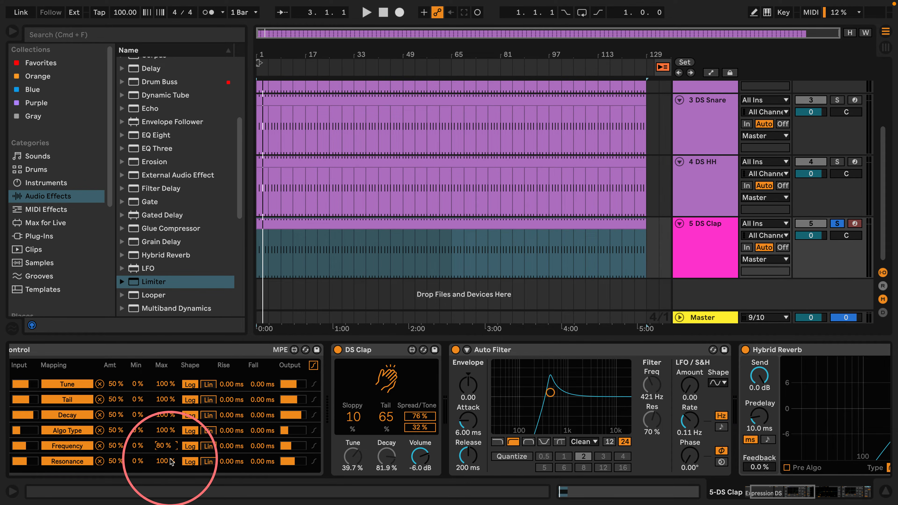
key(space)
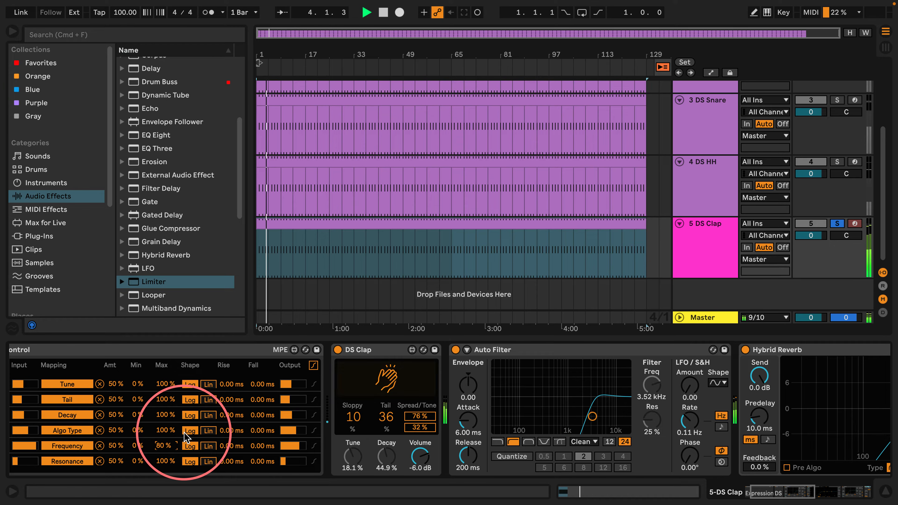
key(space)
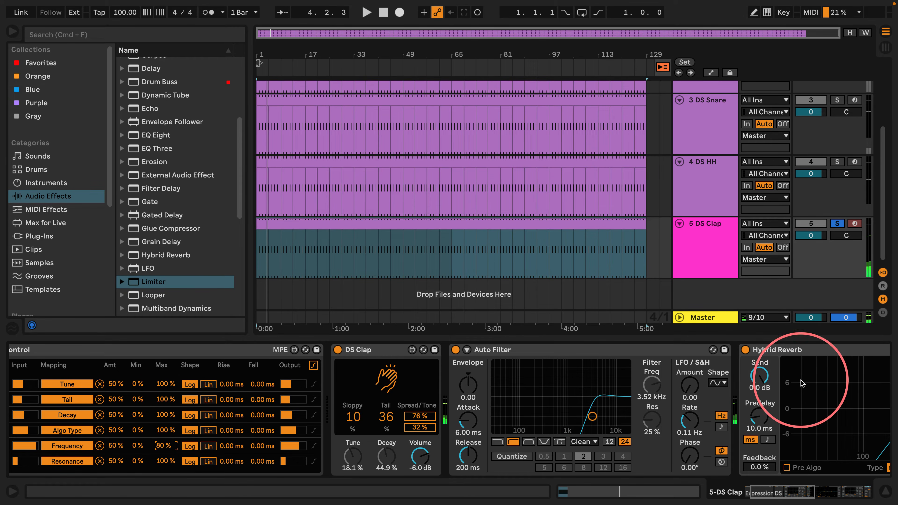
- Unsolo the DS Clap track, and enlarge the arrangement by hiding the device view and narrowing the browser
click(882, 491)
click(836, 334)
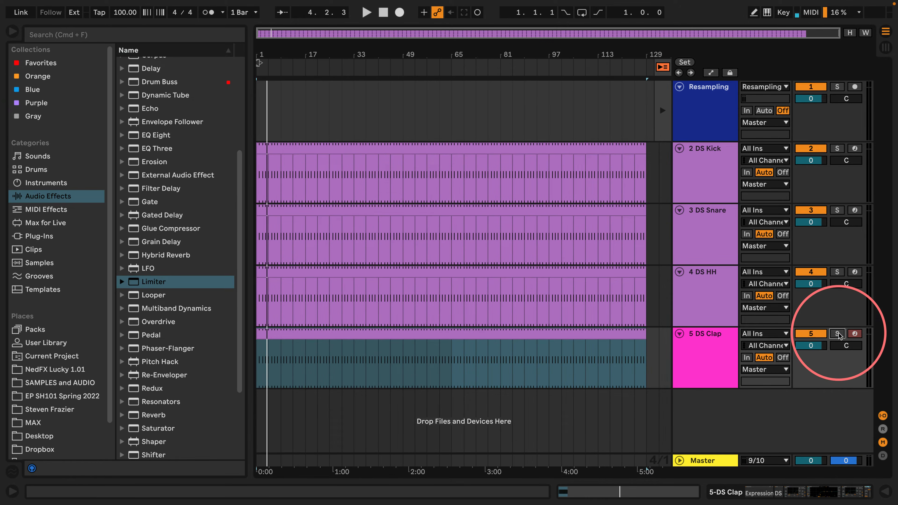
drag(247, 179, 177, 179)
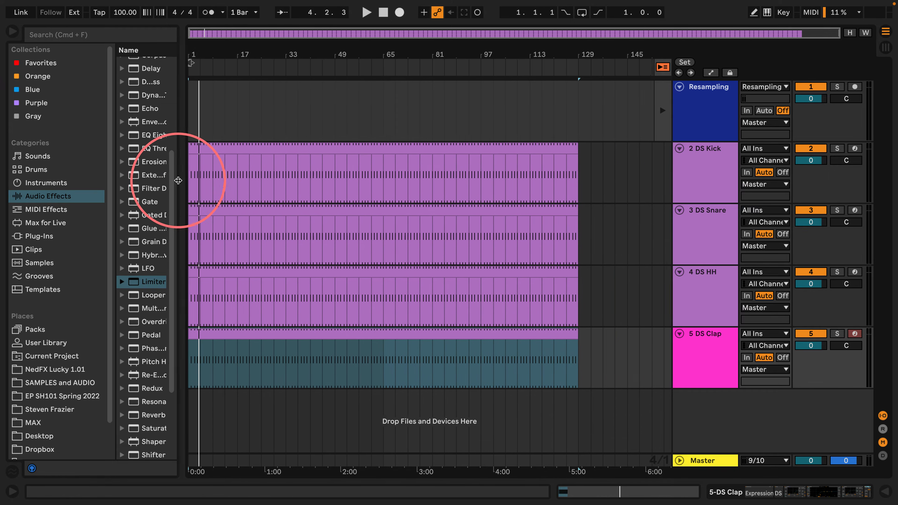
- Freeze the DS Kick, DS Snare, DS HH and DS Clap tracks and flatten them to audio
click(710, 153)
shift+click(707, 339)
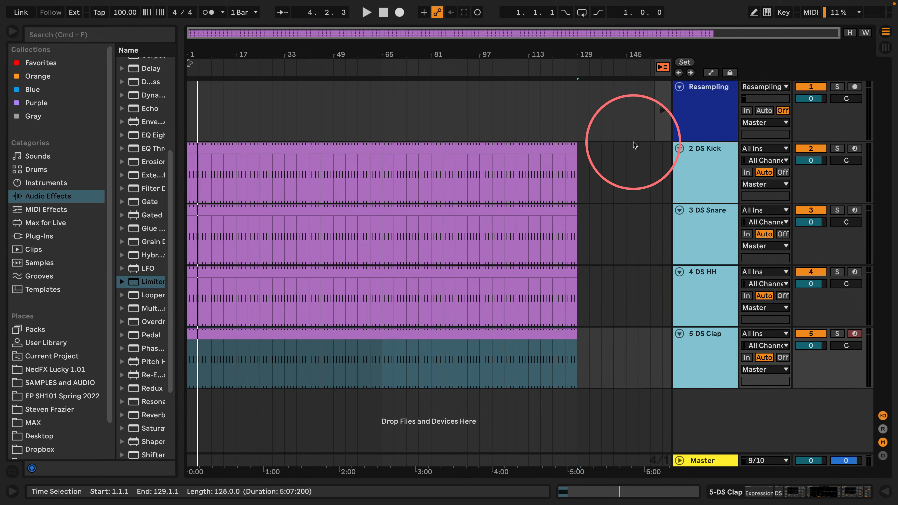
right_click(704, 343)
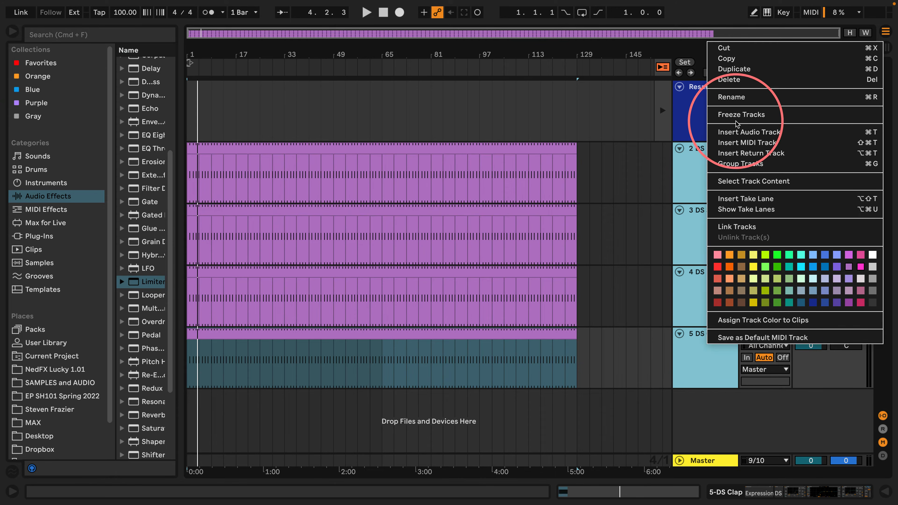
click(734, 114)
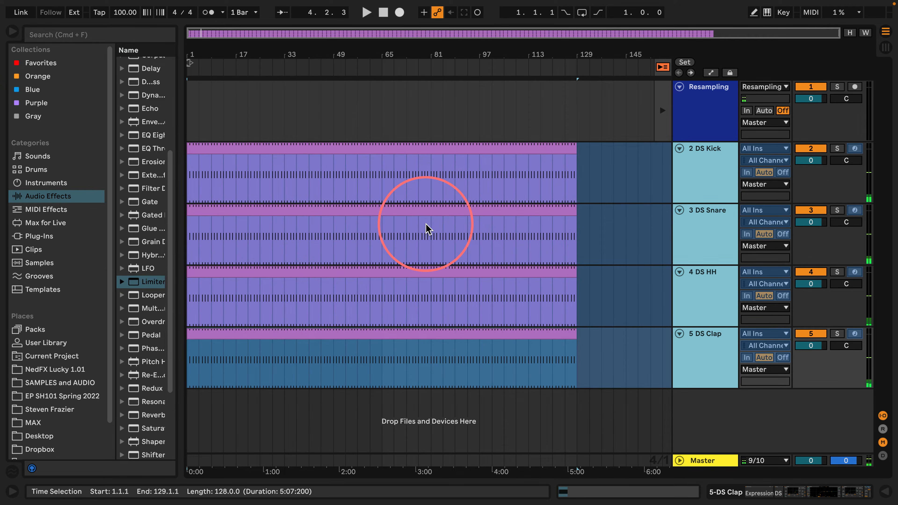
right_click(700, 169)
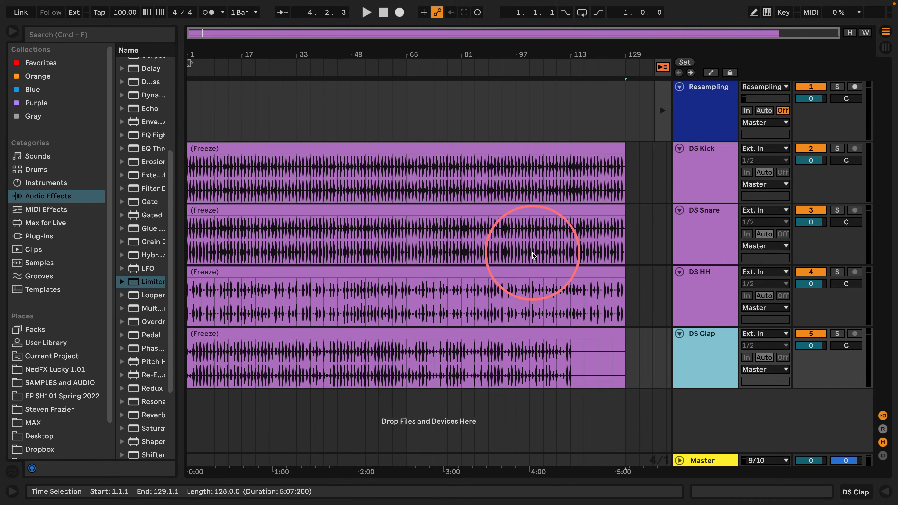
- Solo the flattened DS Snare track, play its hit at bar 6 and examine the waveform up close
drag(222, 64, 263, 161)
click(297, 237)
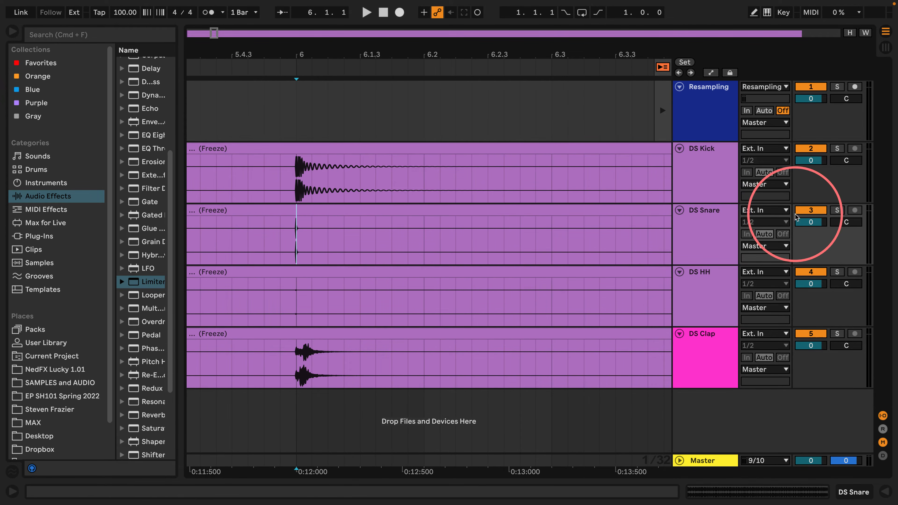
click(837, 210)
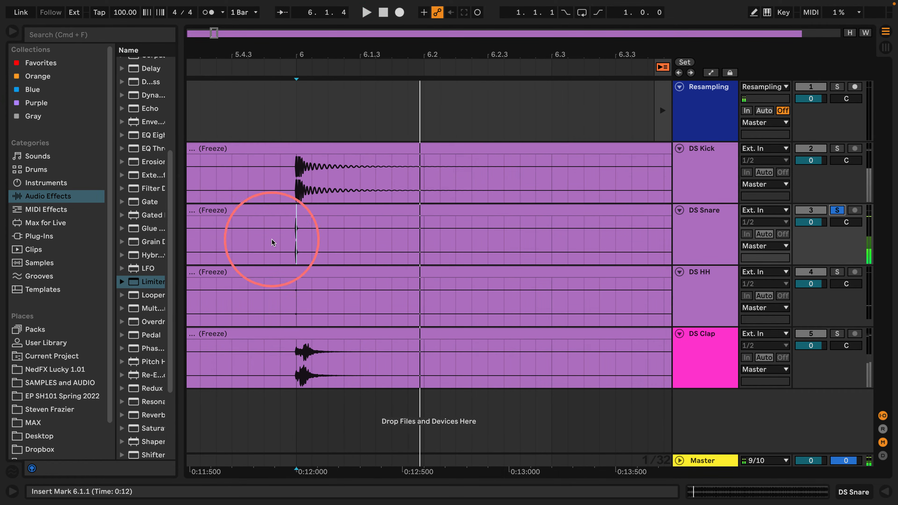
mouse_move(281, 50)
mouse_down()
mouse_move(292, 51)
mouse_move(281, 45)
mouse_up()
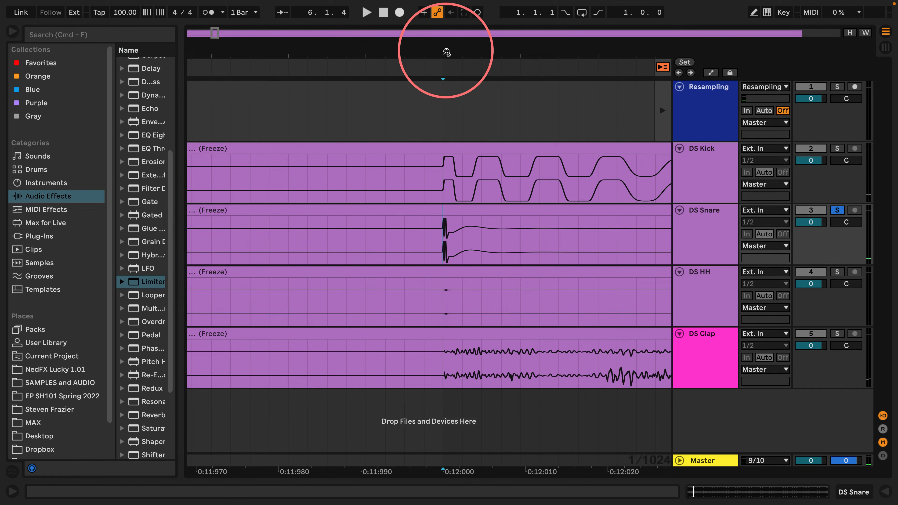
drag(444, 51, 281, 48)
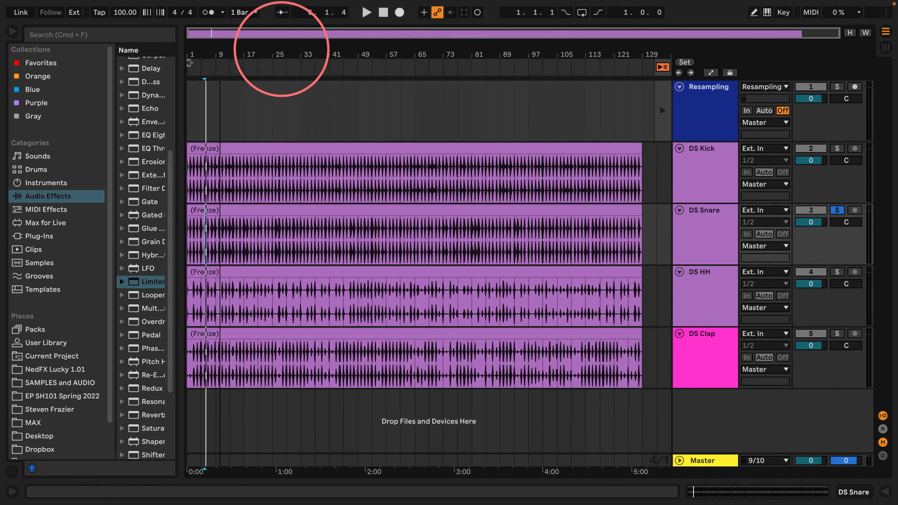
- Play the soloed snare audio from around bar 41 and examine the start of the hit at bar 42
click(326, 245)
key(space)
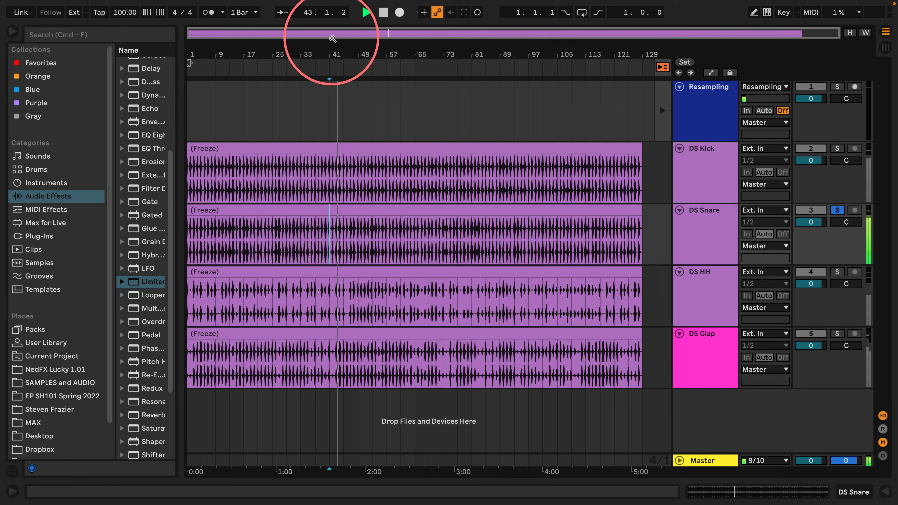
drag(332, 39, 333, 65)
key(space)
drag(537, 49, 358, 53)
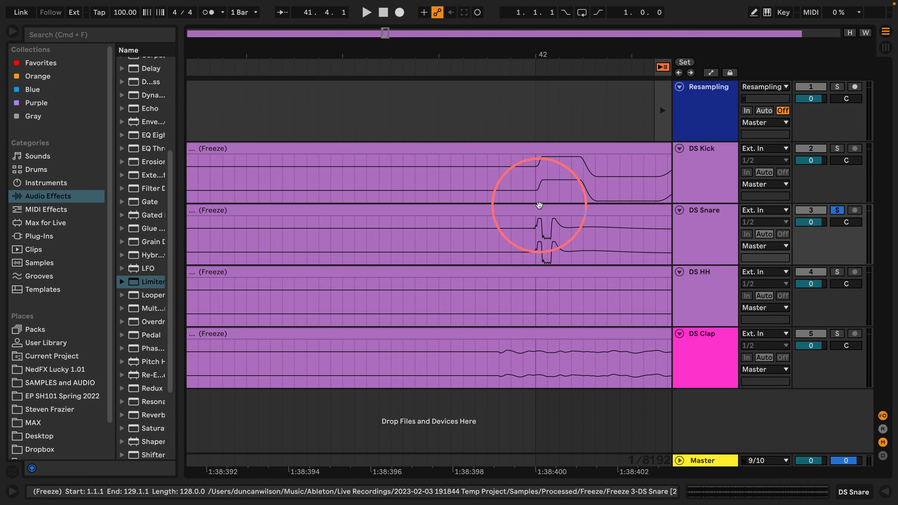
click(463, 241)
key(space)
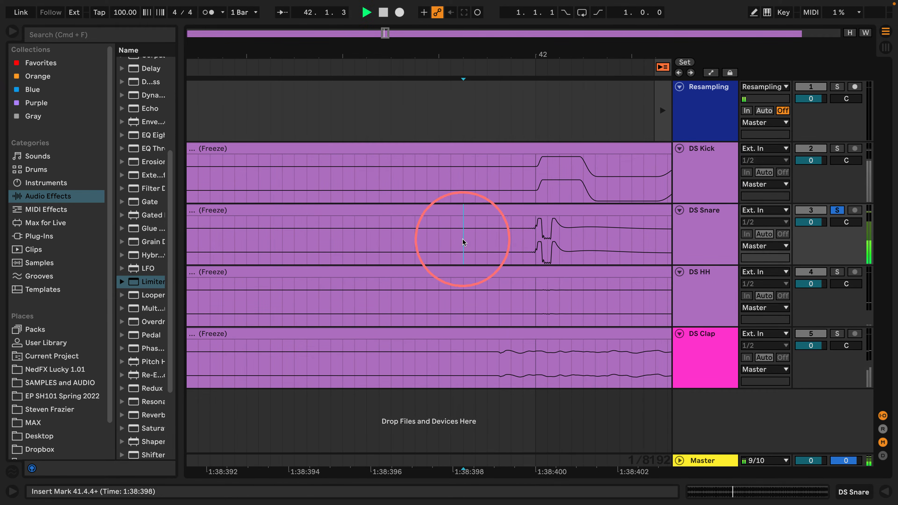
drag(472, 54, 470, 40)
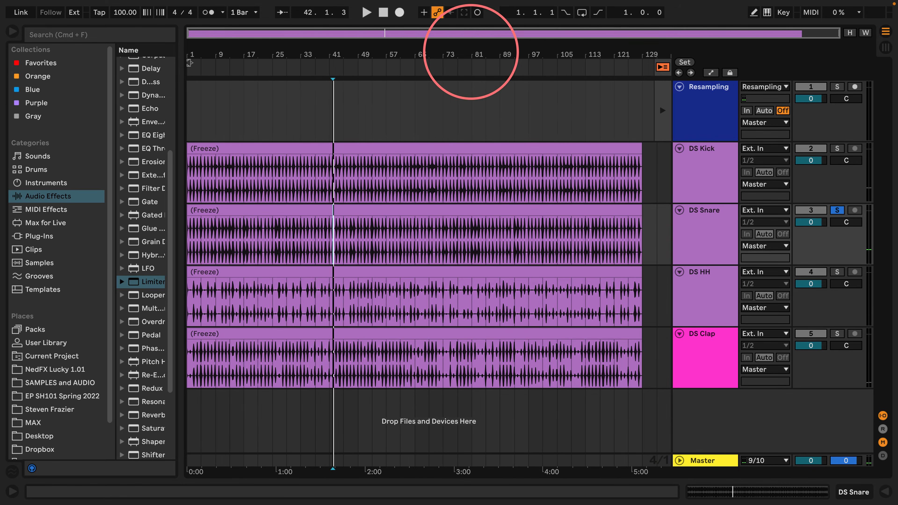
click(478, 212)
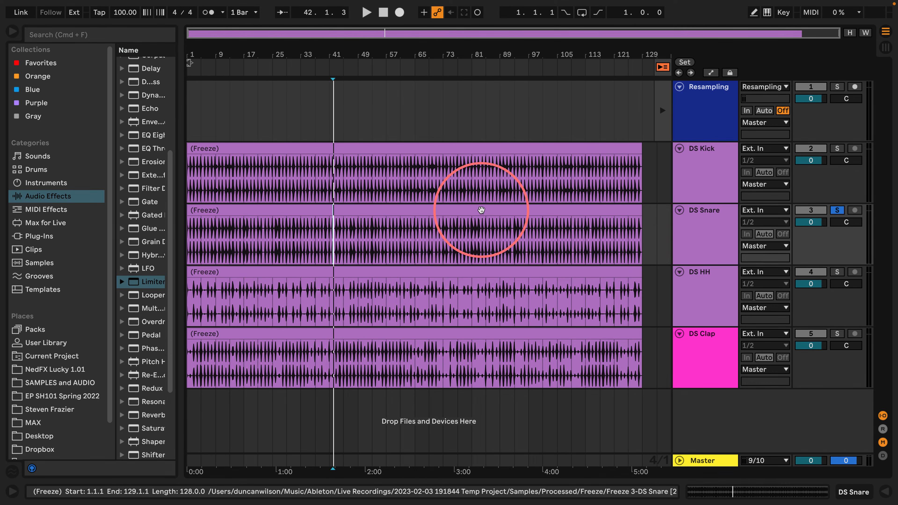
click(476, 200)
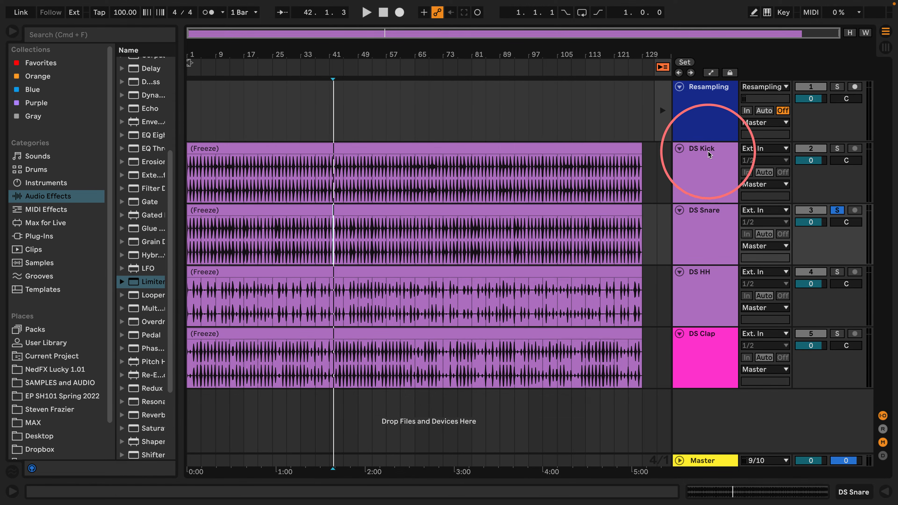
- Collapse the Resampling track and unsolo the DS Snare track
click(678, 86)
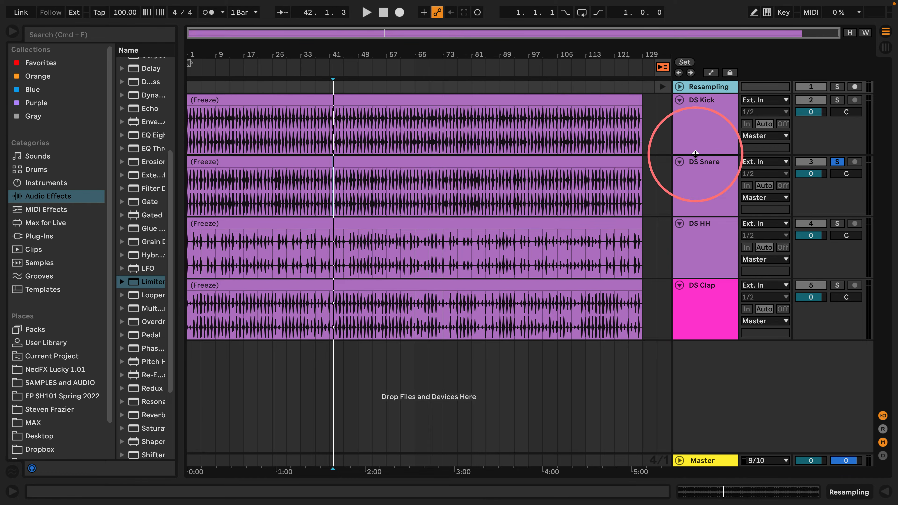
click(836, 162)
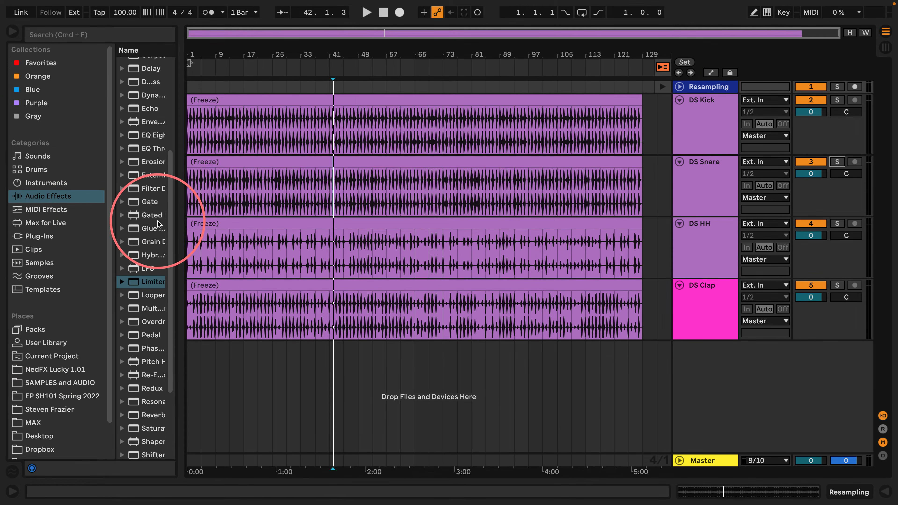
- Load Sampler onto a new, unfolded MIDI track below DS Clap and show its Filter/Global settings
drag(182, 220, 271, 217)
click(46, 183)
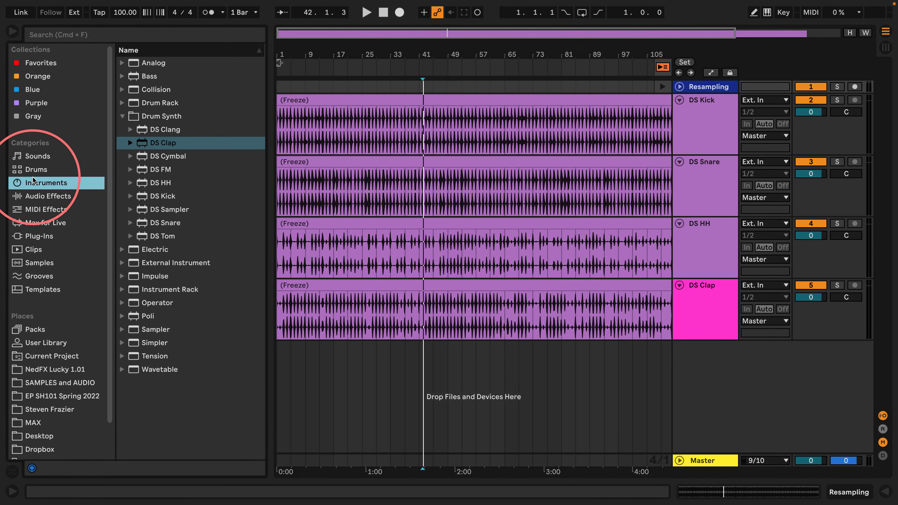
drag(133, 332, 705, 367)
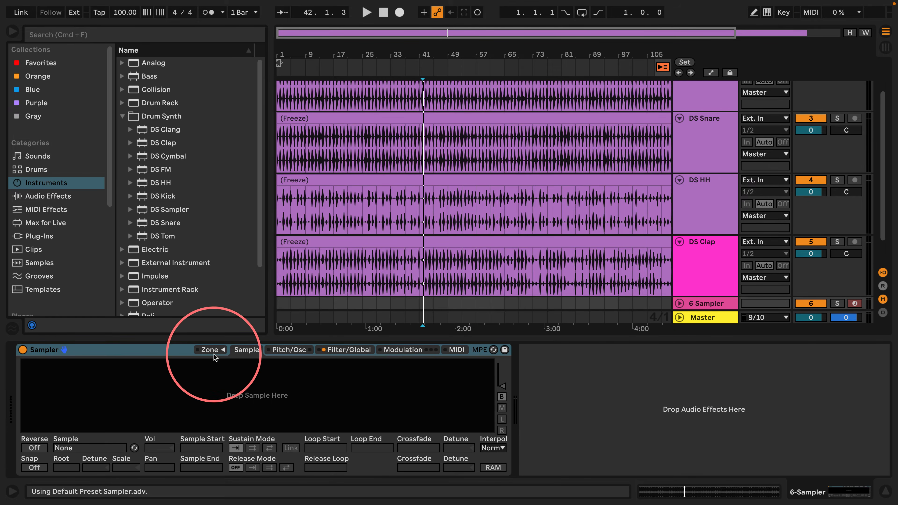
scroll(483, 120, down, 2)
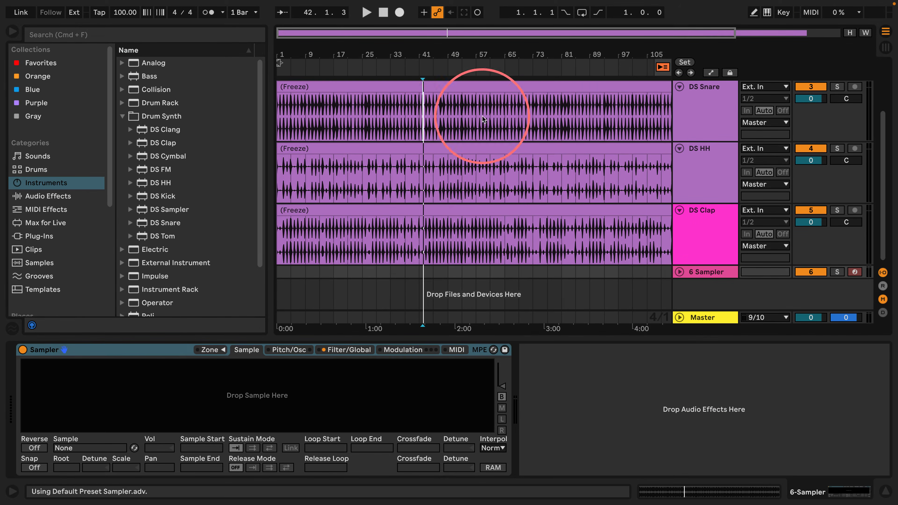
click(679, 272)
click(350, 350)
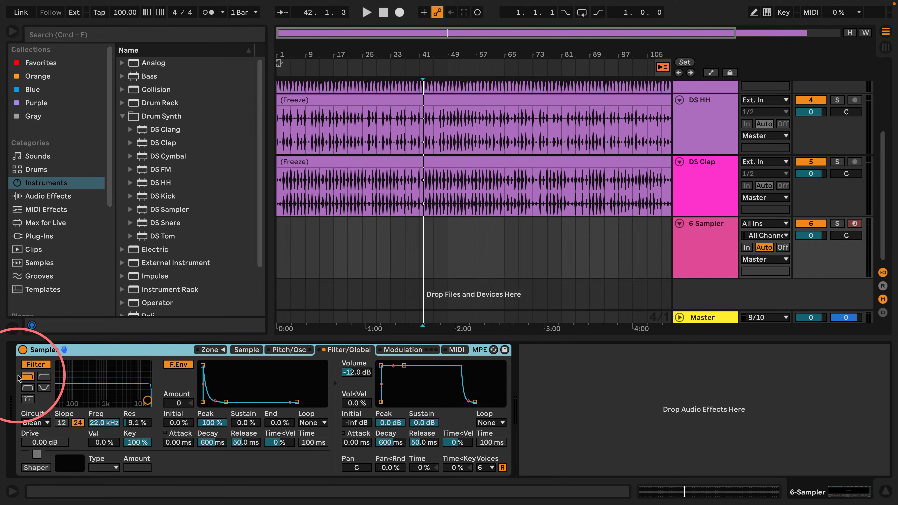
- Turn off Sampler's filter, set its volume to 0 dB, amplitude sustain to -inf dB and voices to 1, with Retrigger off
click(35, 364)
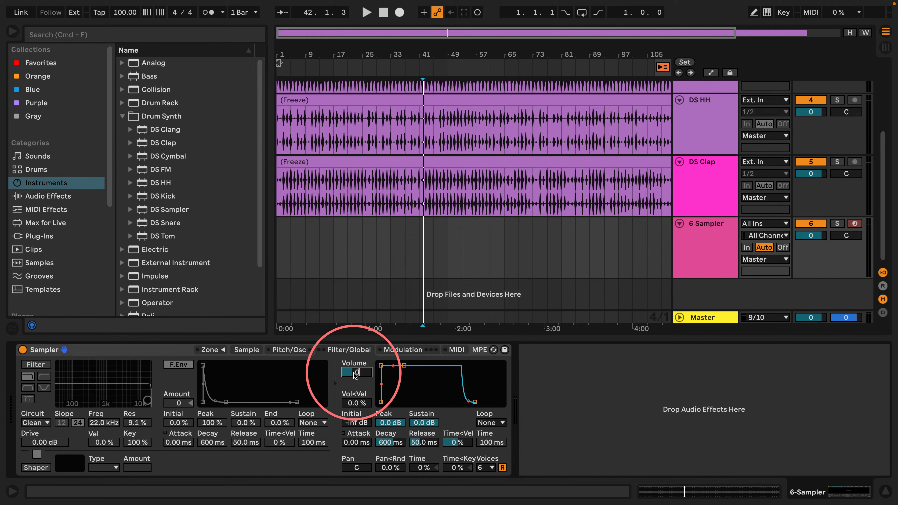
drag(424, 422, 424, 445)
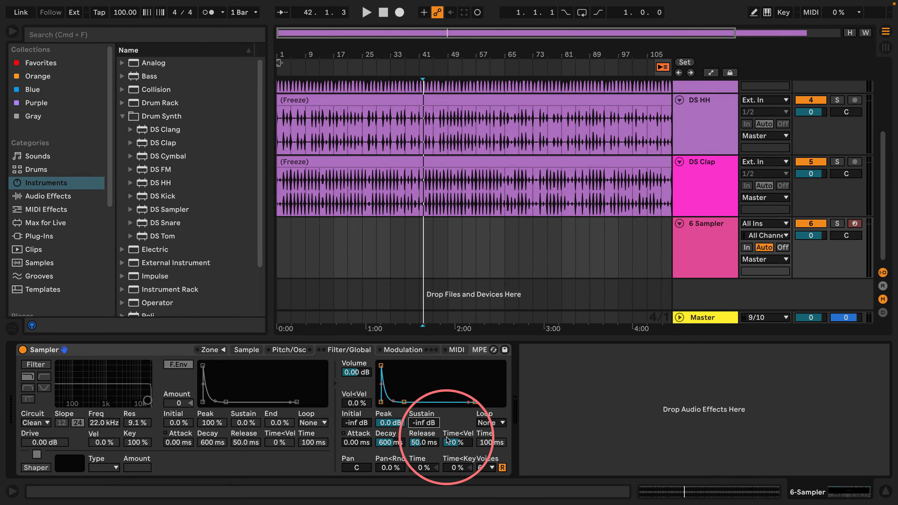
click(487, 469)
click(485, 311)
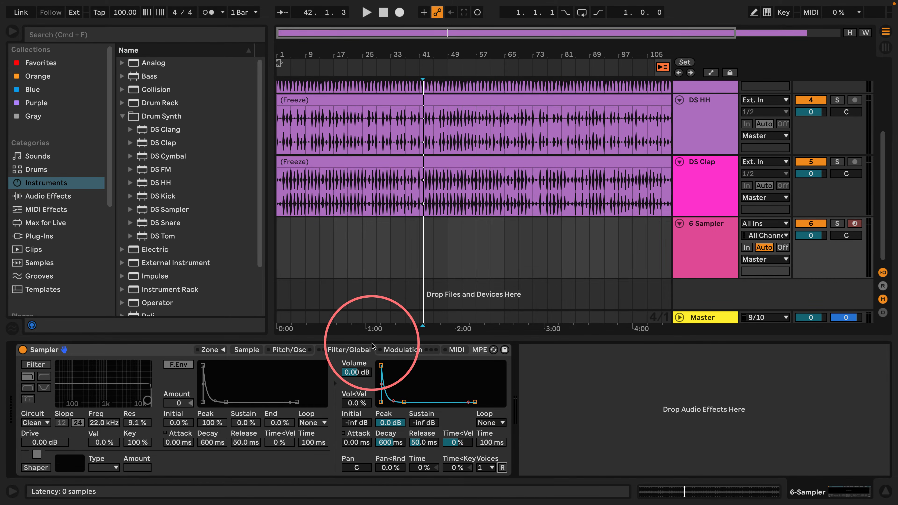
click(402, 350)
click(325, 349)
click(287, 349)
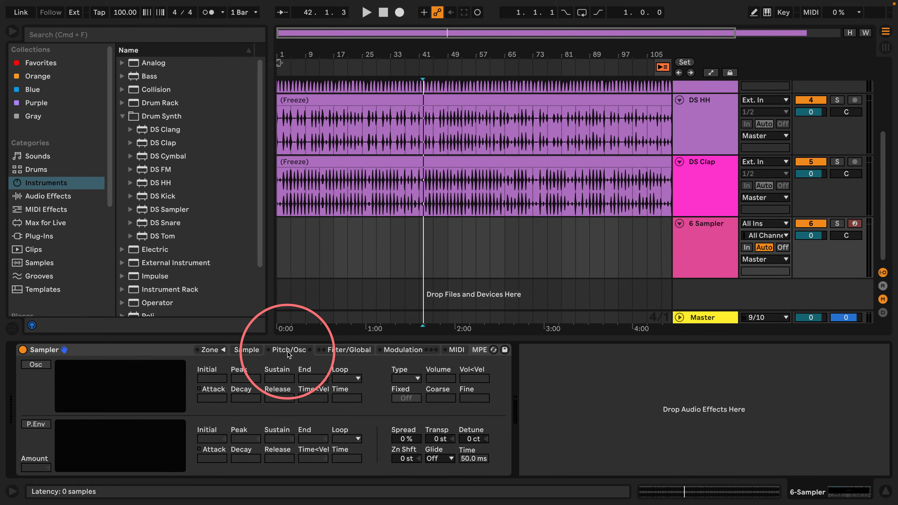
click(252, 349)
click(399, 350)
click(348, 349)
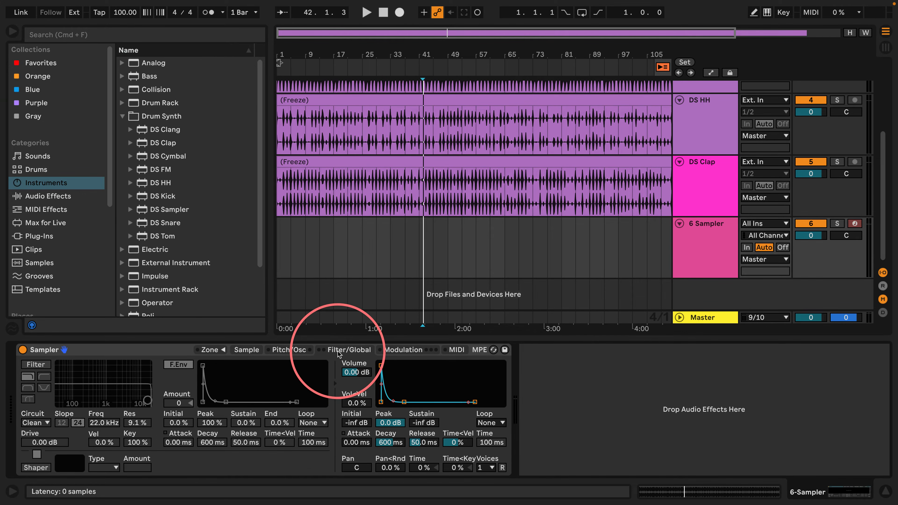
- Open the Slicing folder inside the User Library's Defaults folder
scroll(31, 177, down, 5)
click(18, 234)
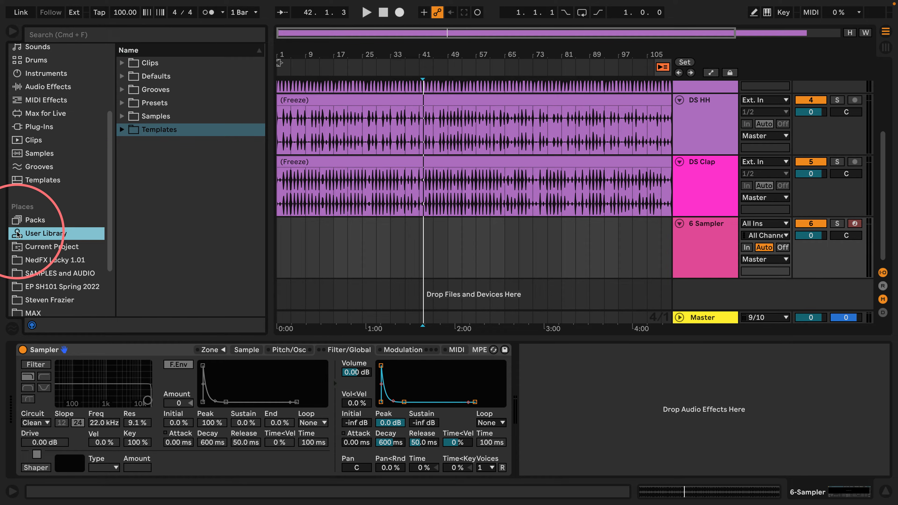
click(122, 76)
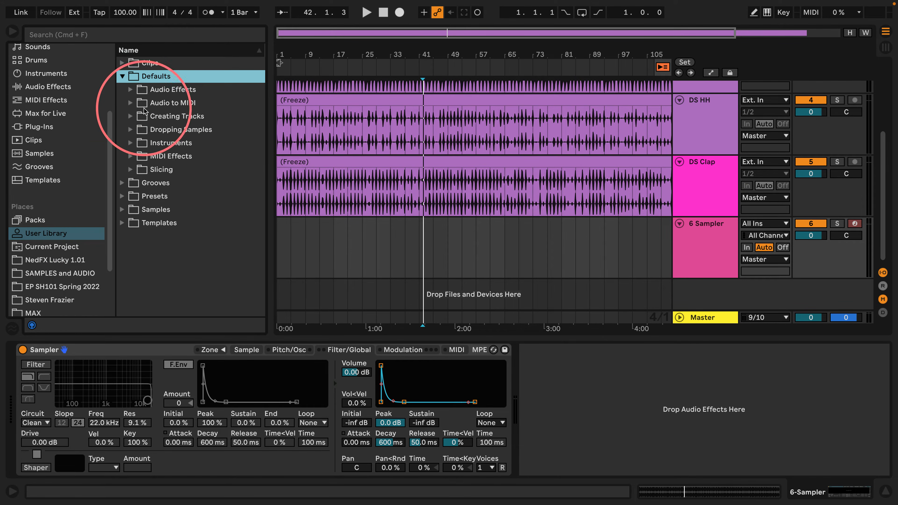
click(128, 170)
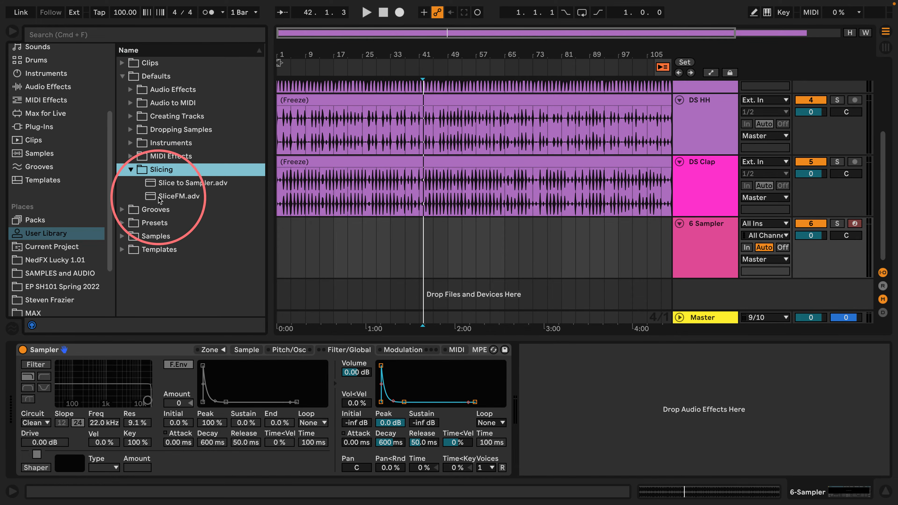
- Rename the Sampler device as One Shot Slicer and save it as a preset in the Slicing folder
click(115, 347)
key(super+r)
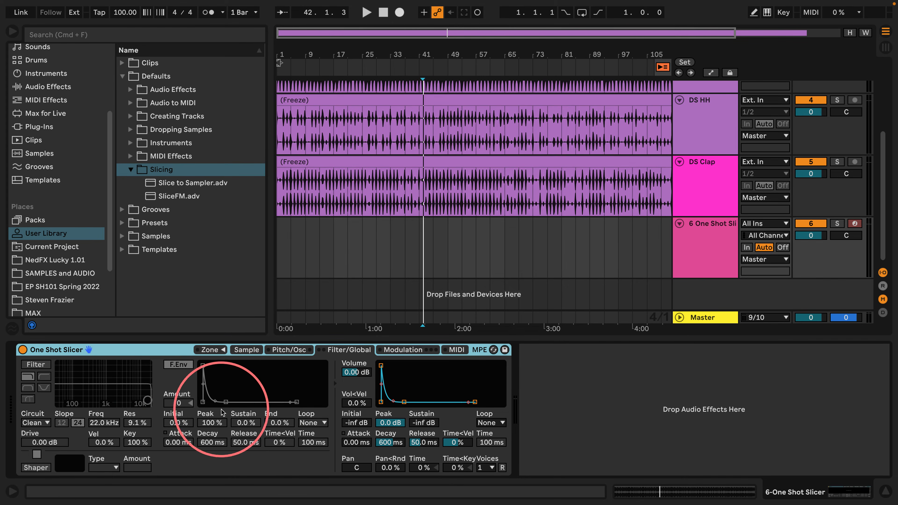
drag(159, 349, 161, 174)
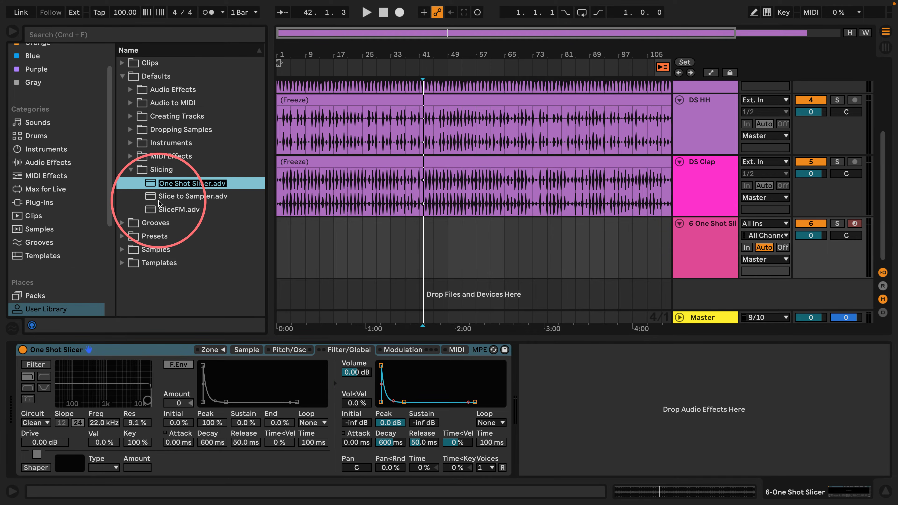
key(Return)
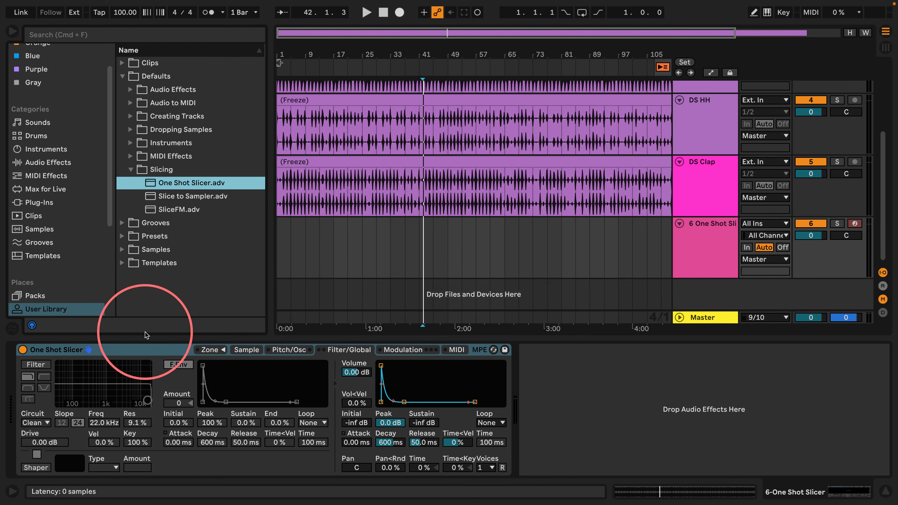
- Slice the flattened DS Kick clip to a new MIDI track, one slice per Bar, using the One Shot Slicer preset
scroll(444, 258, up, 5)
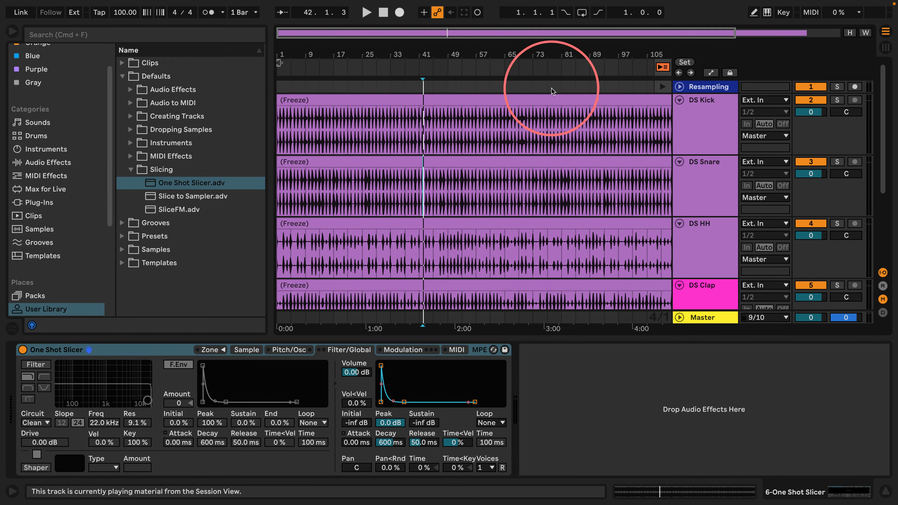
click(528, 104)
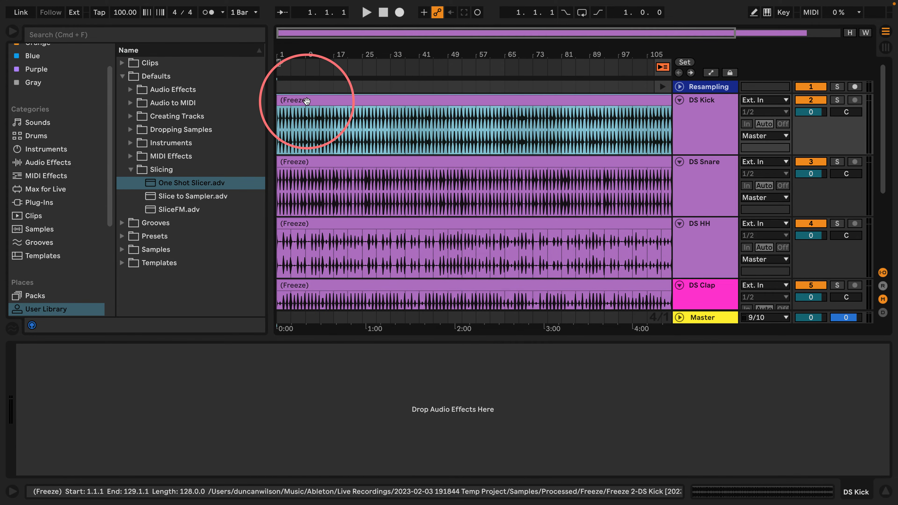
click(13, 34)
right_click(262, 100)
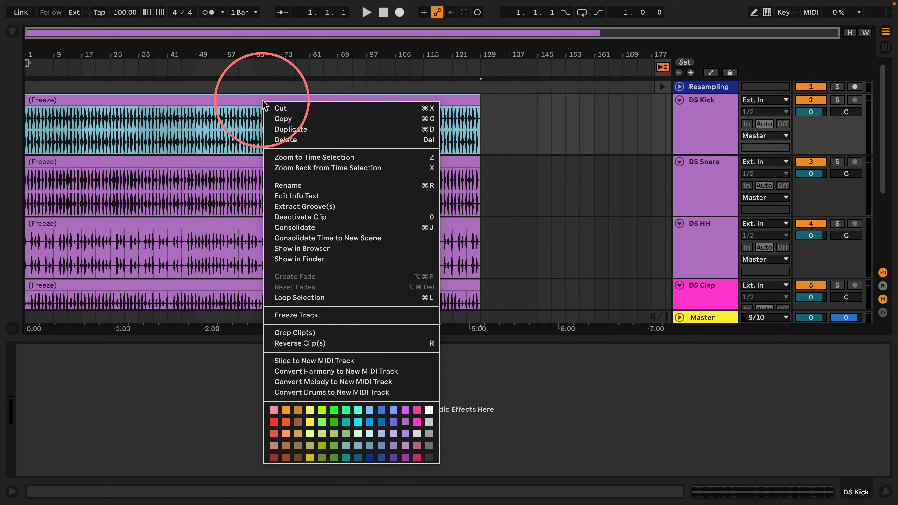
click(303, 360)
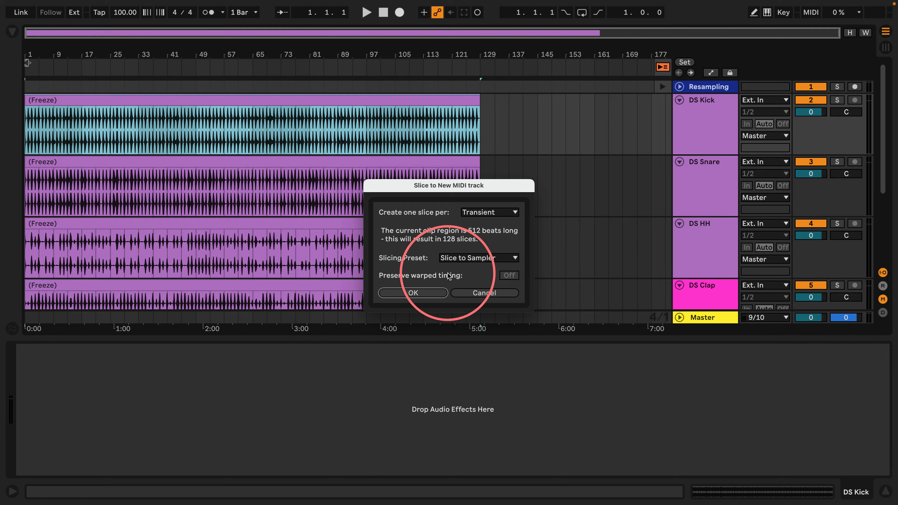
click(463, 258)
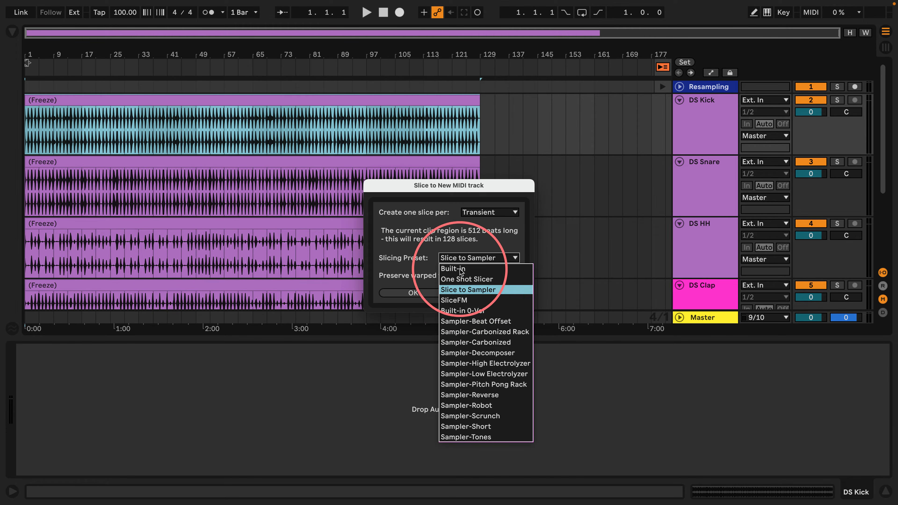
click(479, 279)
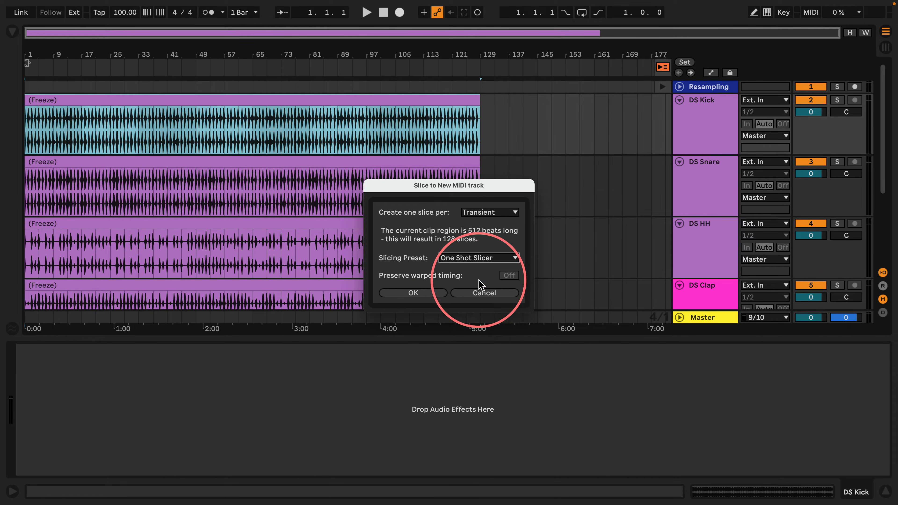
click(471, 212)
click(475, 246)
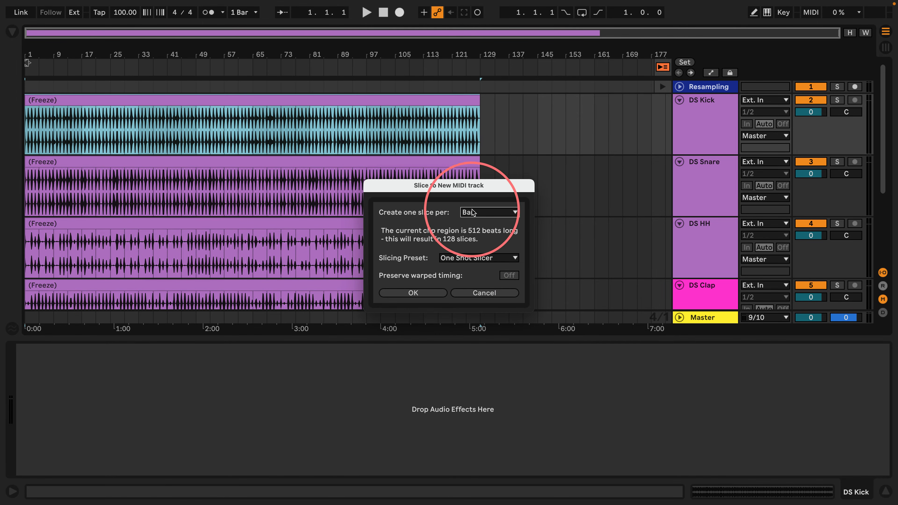
click(410, 293)
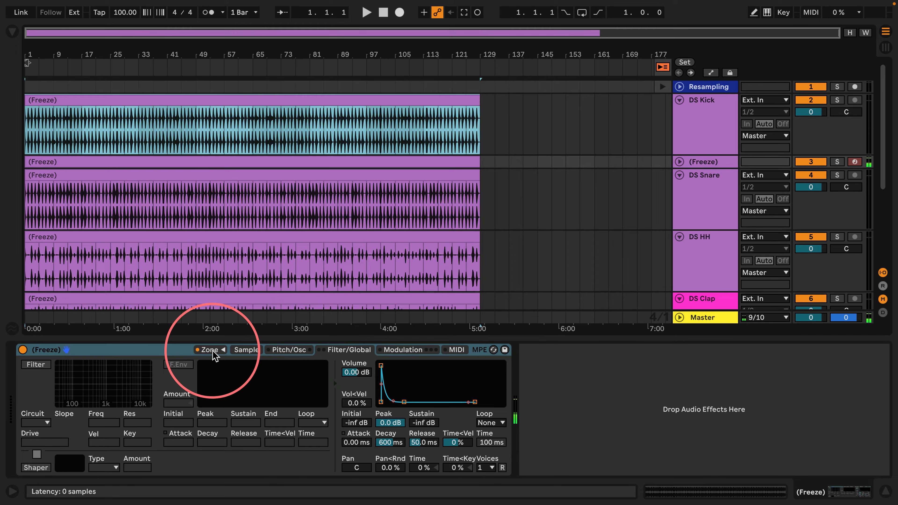
- Examine the slice zones and their key mapping in the new kick Sampler, and show its Sample view
click(214, 352)
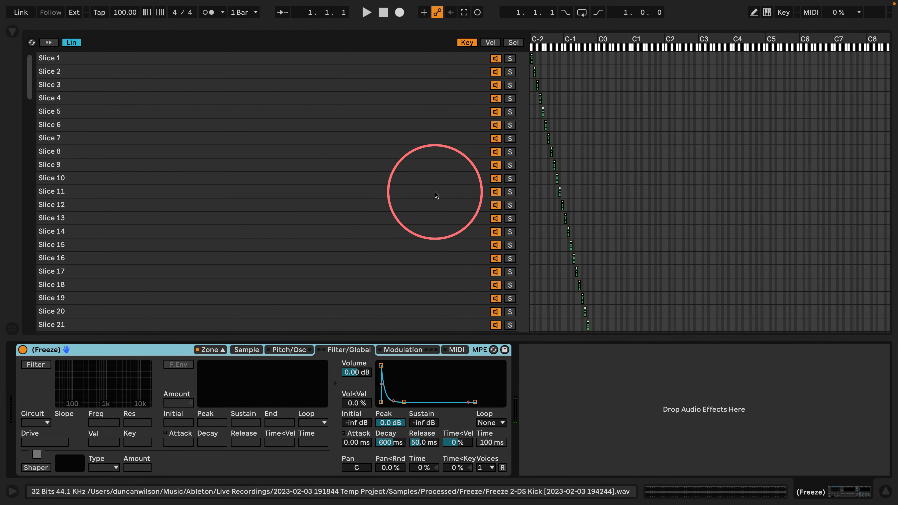
scroll(389, 184, down, 14)
scroll(361, 196, down, 20)
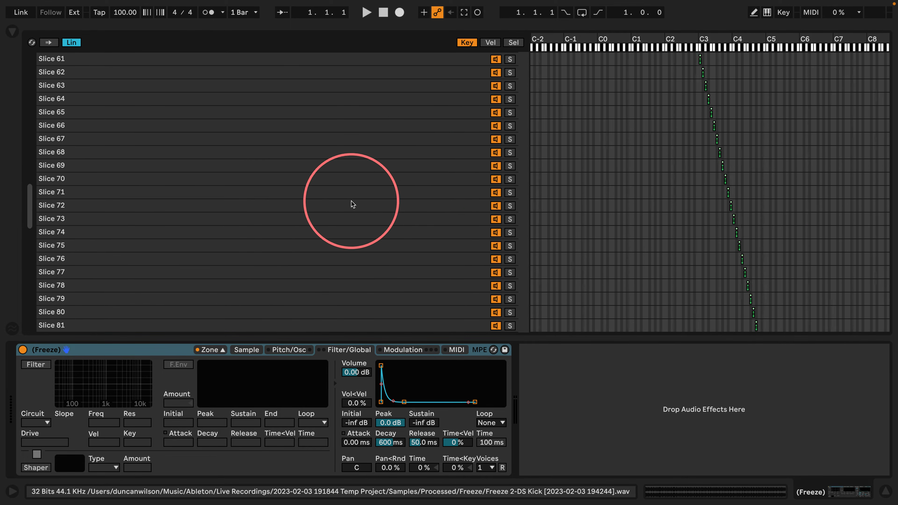
click(216, 350)
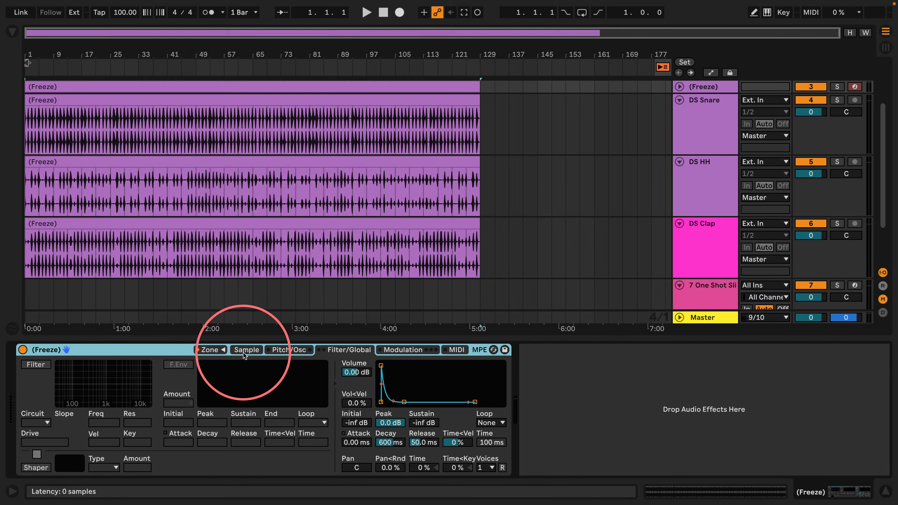
click(244, 350)
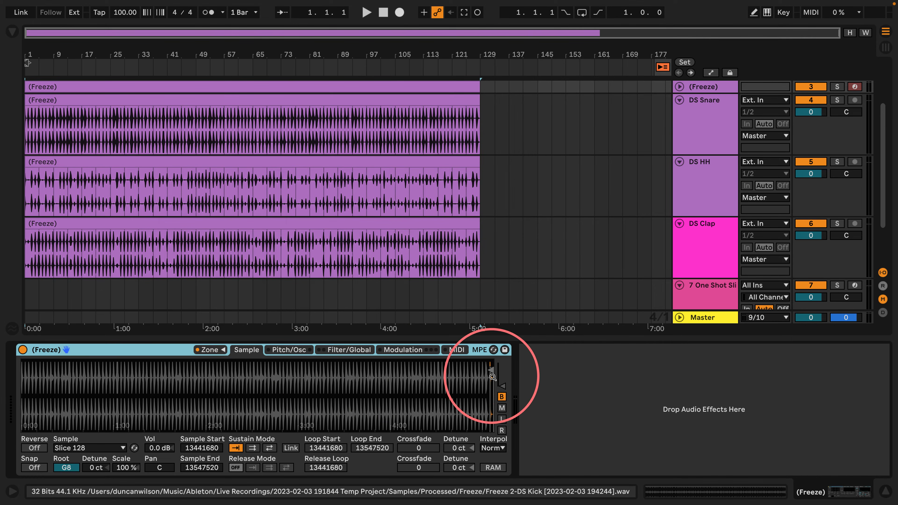
- Reopen the zone list, examine the sample options for Slice 93, and look through the slices' key mapping
click(209, 349)
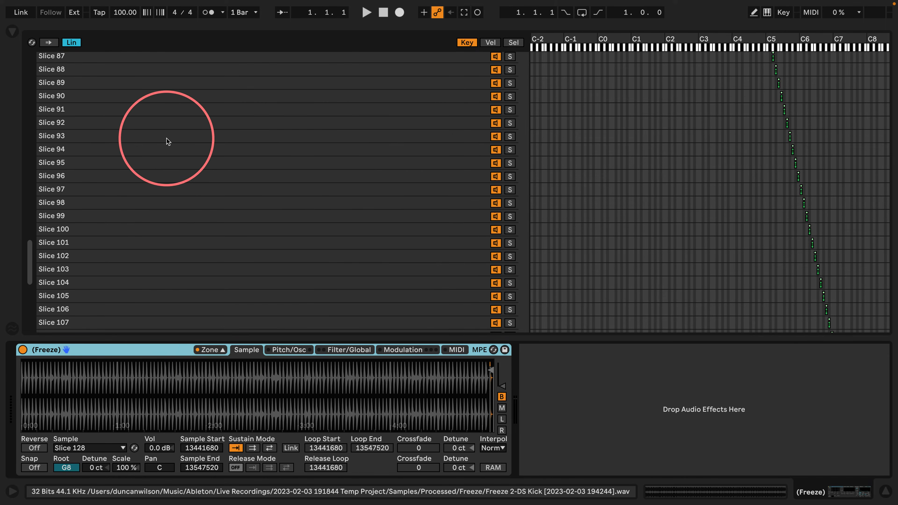
click(139, 137)
right_click(138, 137)
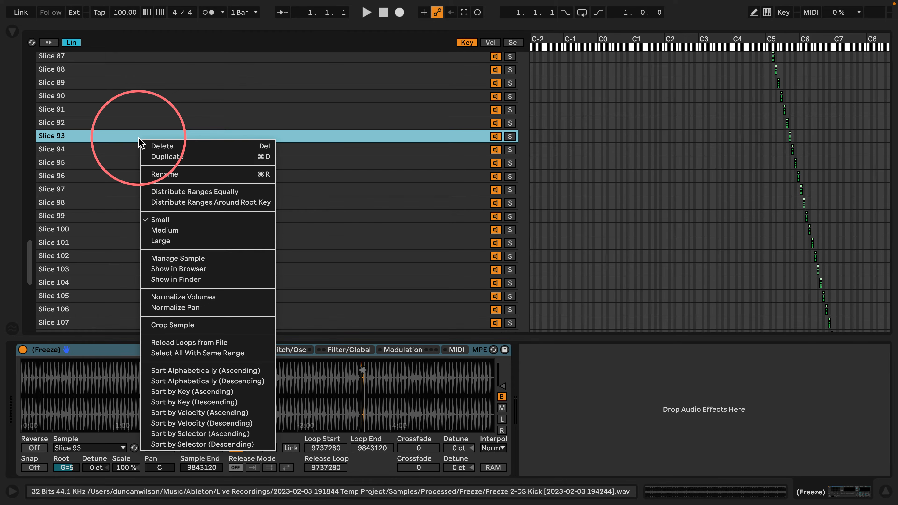
click(167, 324)
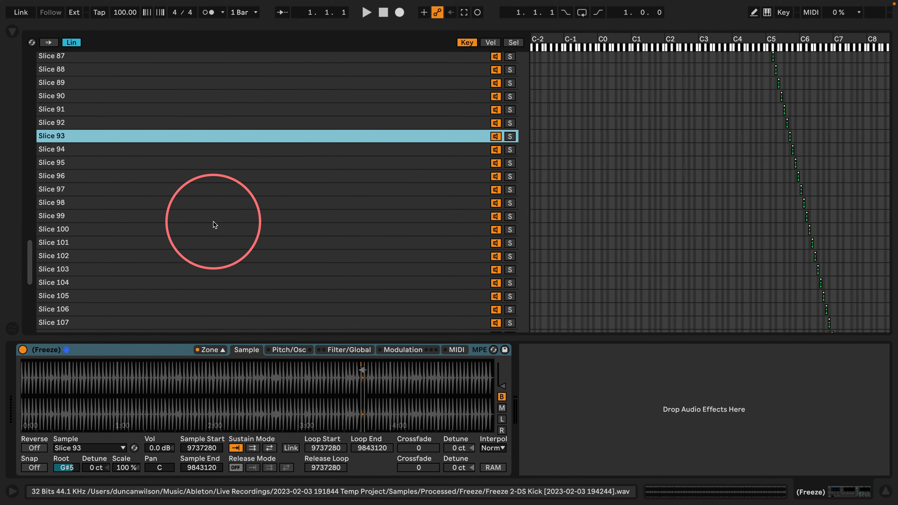
scroll(213, 222, up, 20)
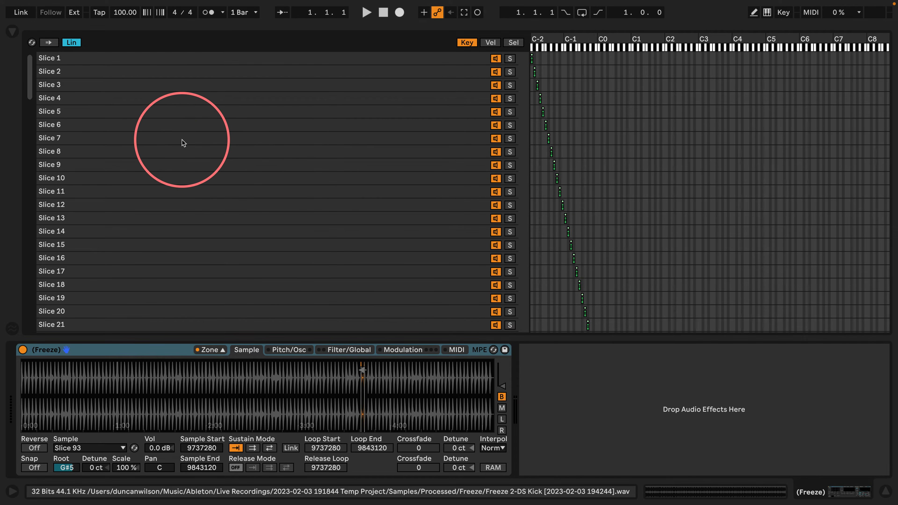
scroll(182, 141, down, 12)
scroll(182, 141, down, 16)
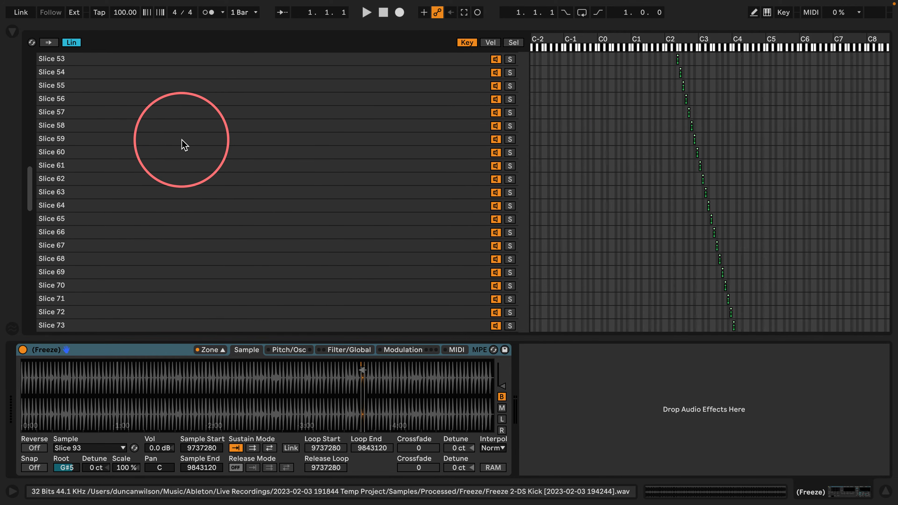
scroll(206, 208, up, 20)
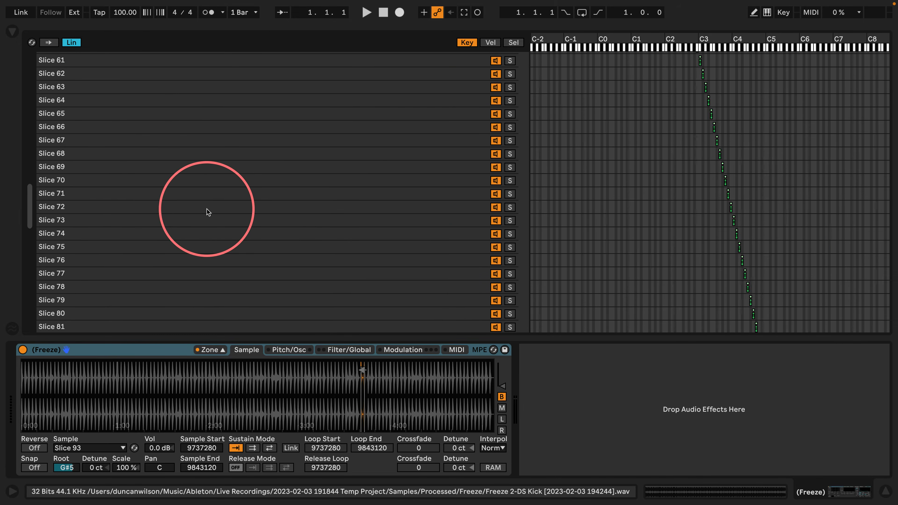
- Select all the slices and extend their key zones in both directions across the entire keyboard, starting at C-2
click(445, 148)
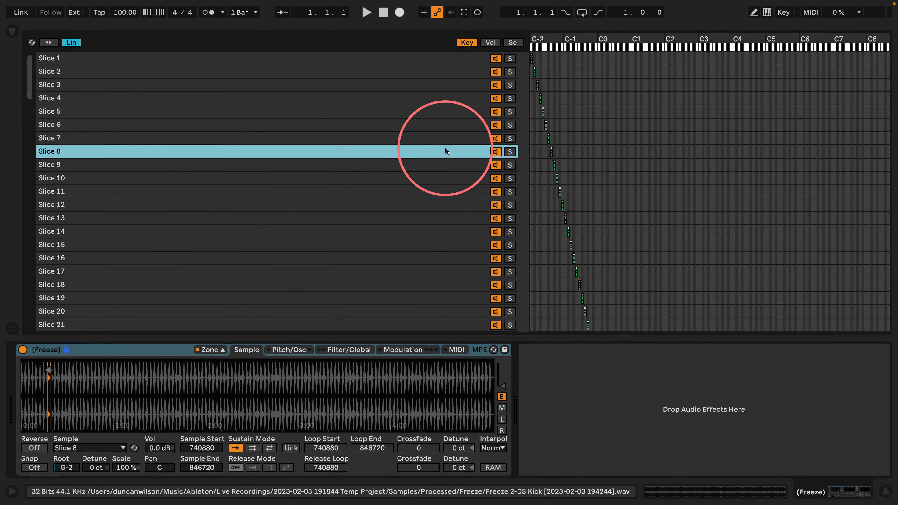
click(383, 113)
key(super+a)
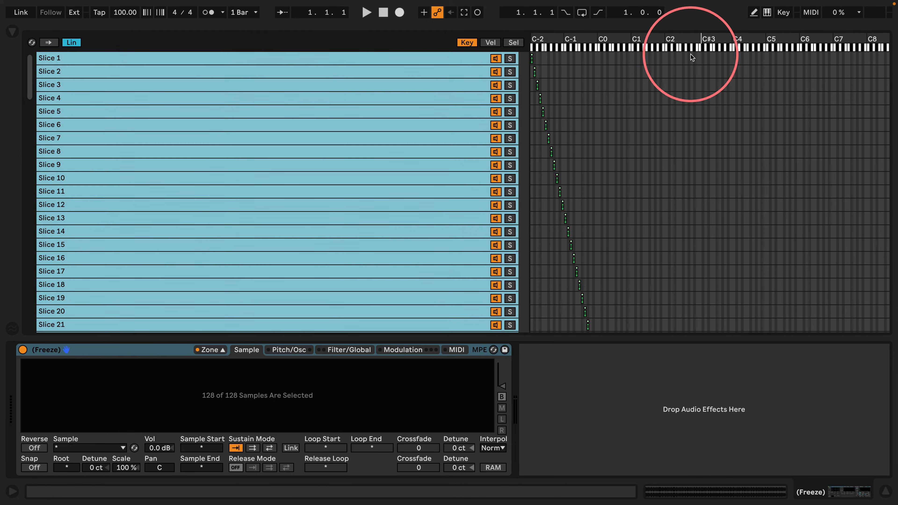
scroll(610, 244, down, 14)
scroll(636, 255, down, 18)
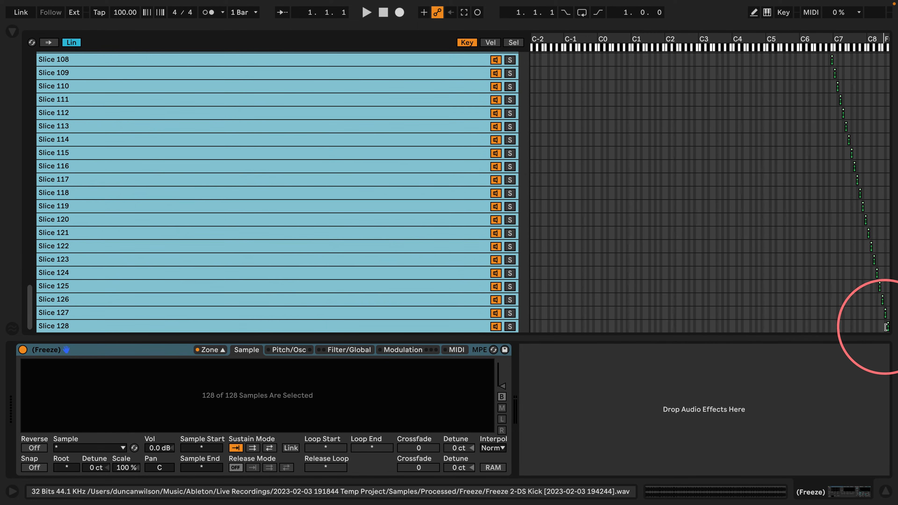
drag(887, 327, 431, 325)
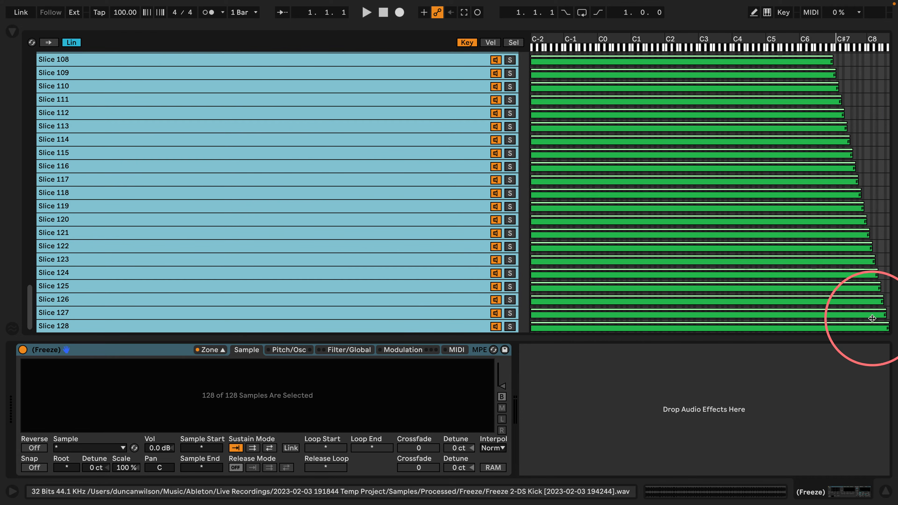
mouse_move(890, 328)
mouse_down()
mouse_move(491, 316)
mouse_move(465, 327)
mouse_move(896, 335)
mouse_up()
scroll(641, 233, up, 20)
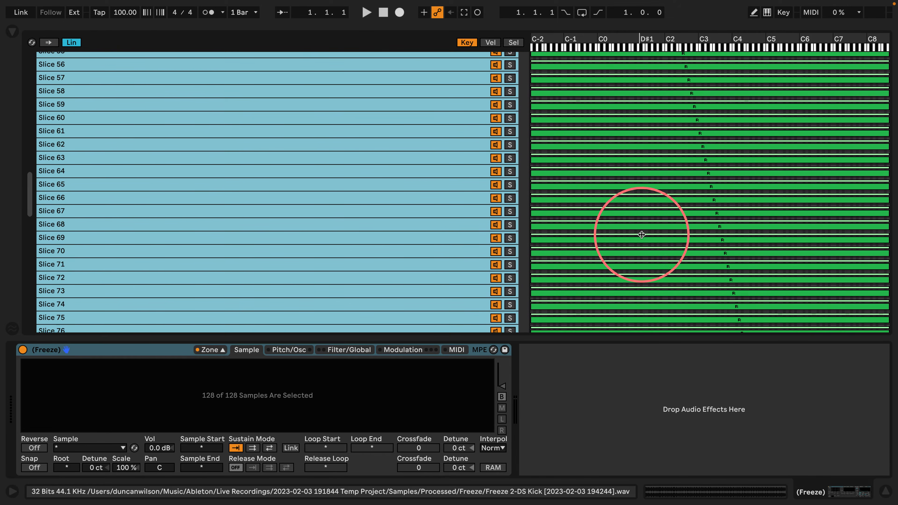
scroll(641, 235, down, 14)
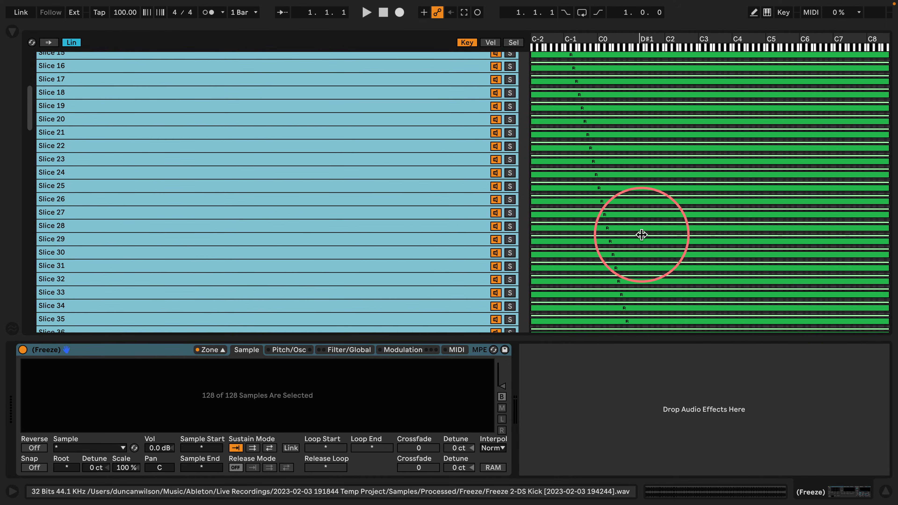
- Set the root key of all the selected kick slices to C3
scroll(471, 290, up, 4)
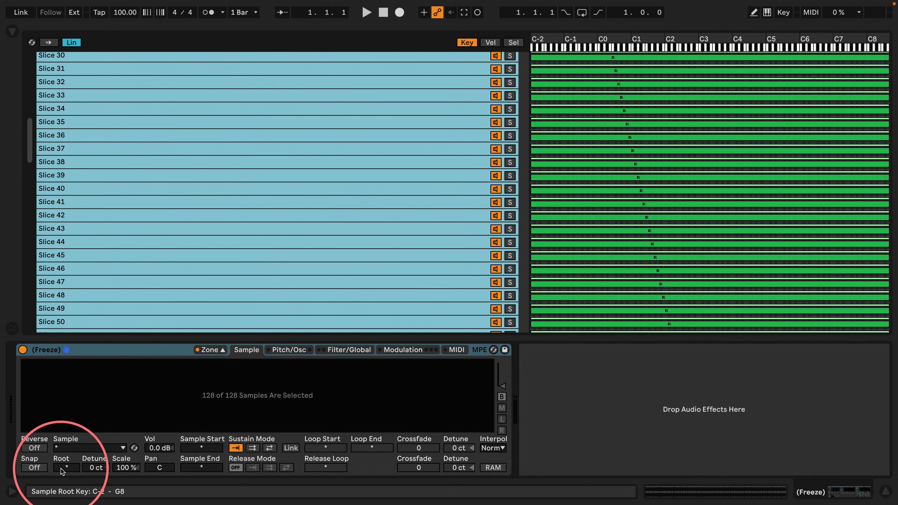
drag(67, 468, 66, 475)
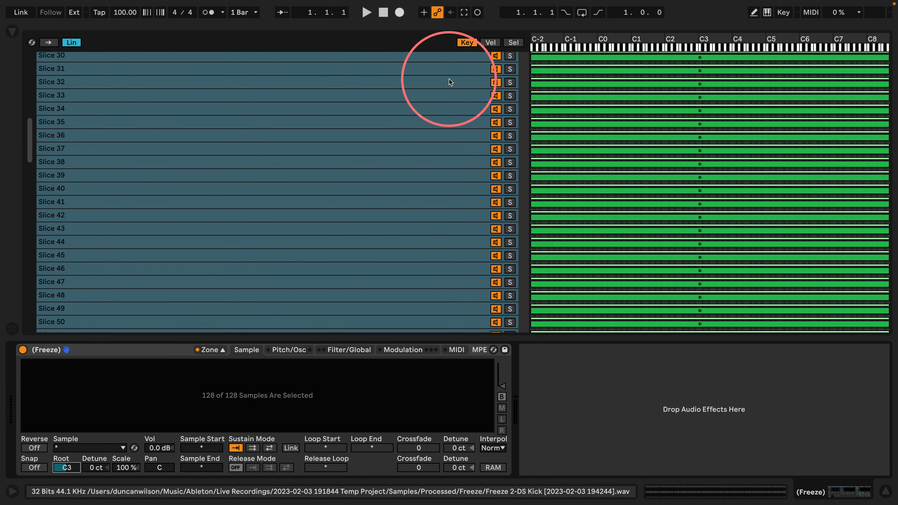
- Distribute the sample select ranges of all the kick slices equally, and sweep the sample selector across the first slices
click(515, 42)
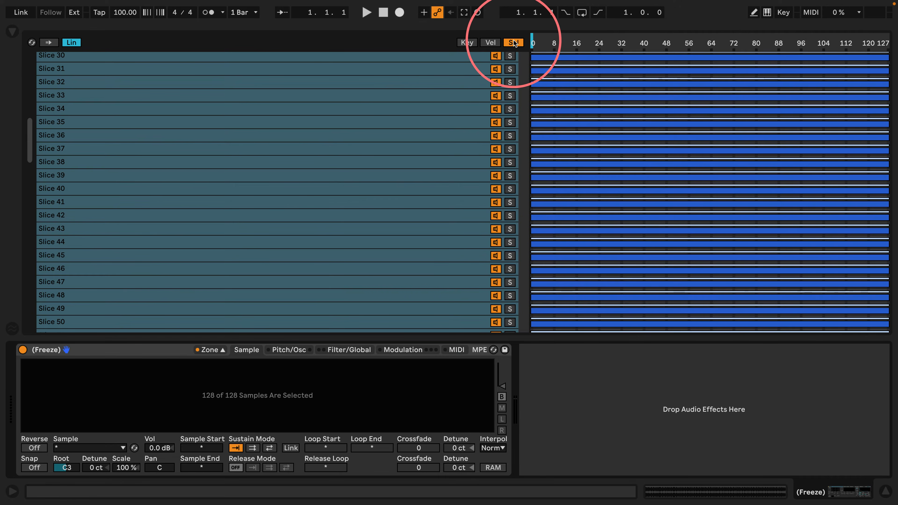
click(404, 76)
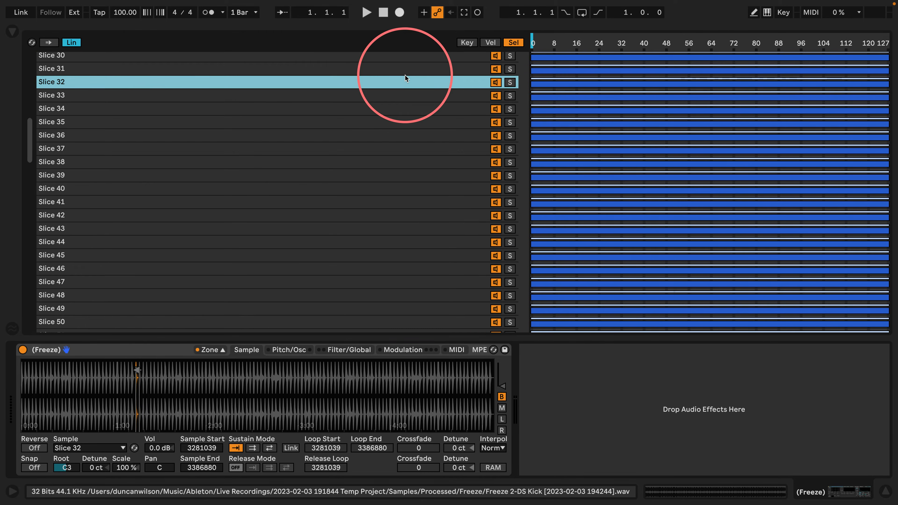
key(super+a)
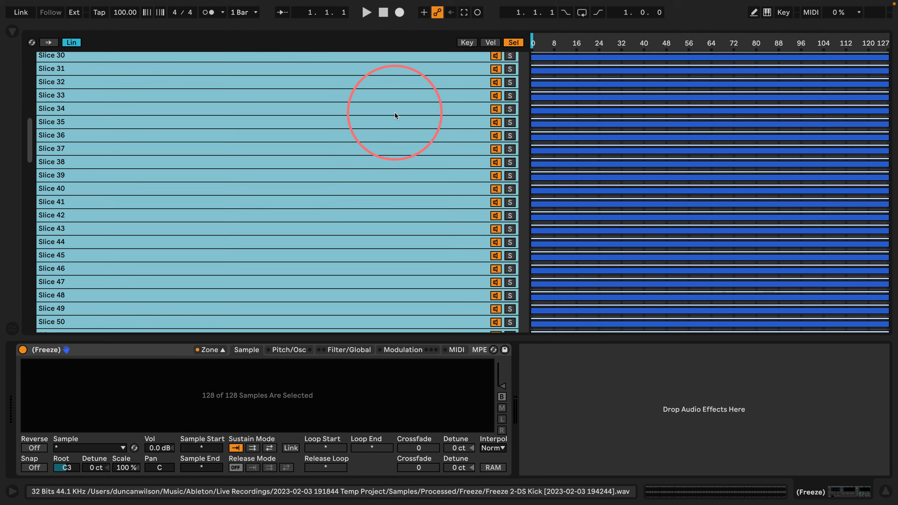
right_click(547, 83)
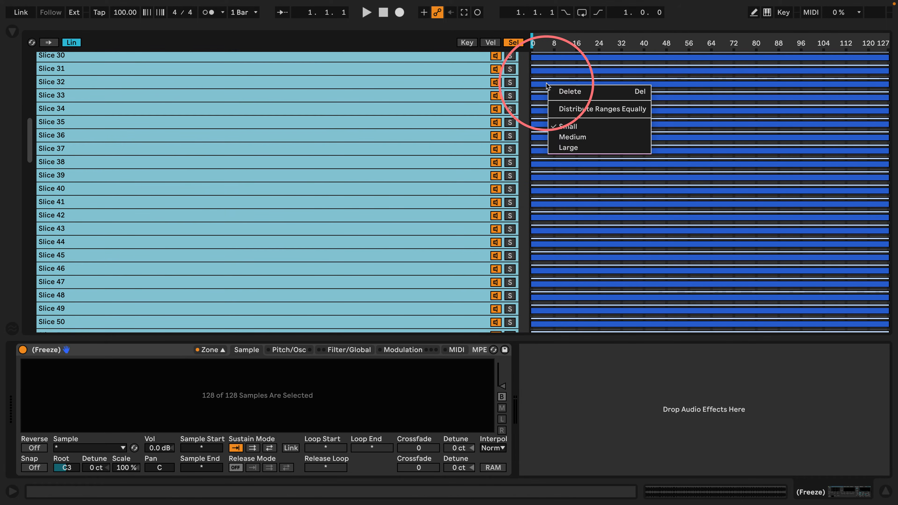
click(569, 109)
scroll(572, 114, up, 10)
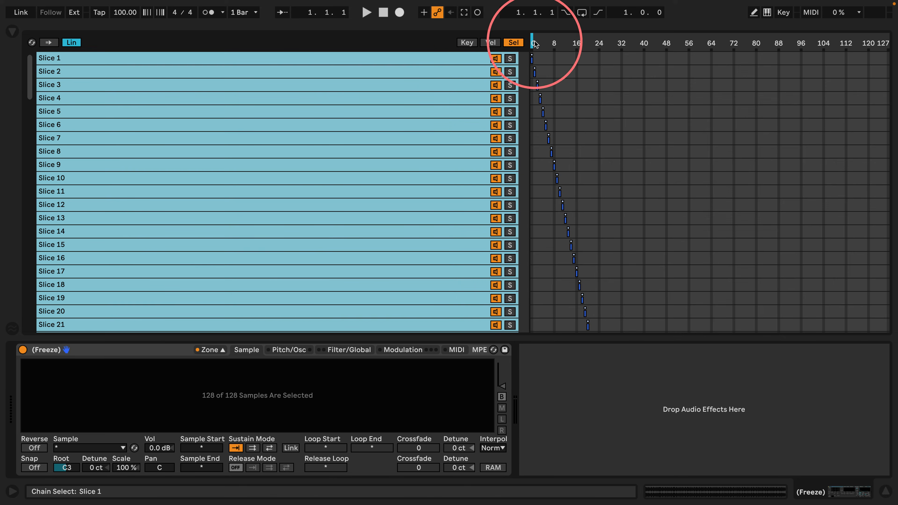
drag(532, 42, 568, 42)
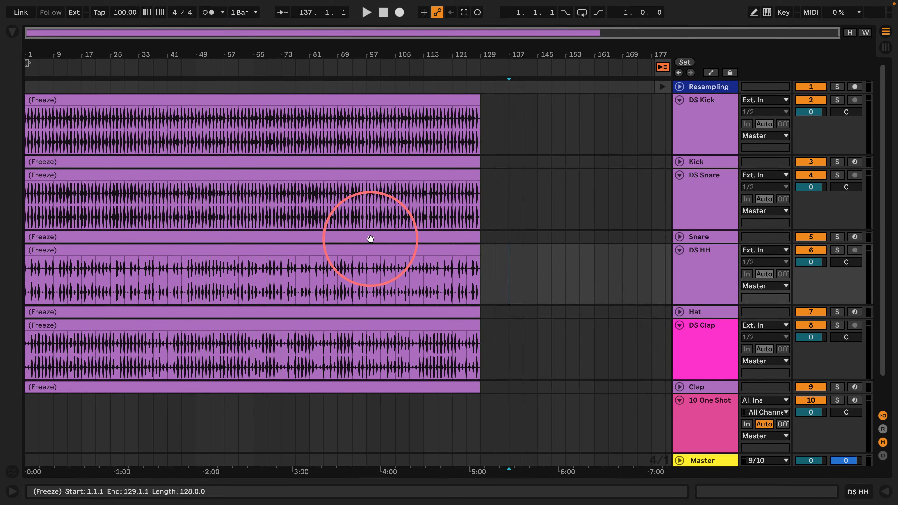
- Look through the Snare, Hat and Clap tracks' devices, and bring up the Sampler on the Kick track
click(704, 234)
click(695, 312)
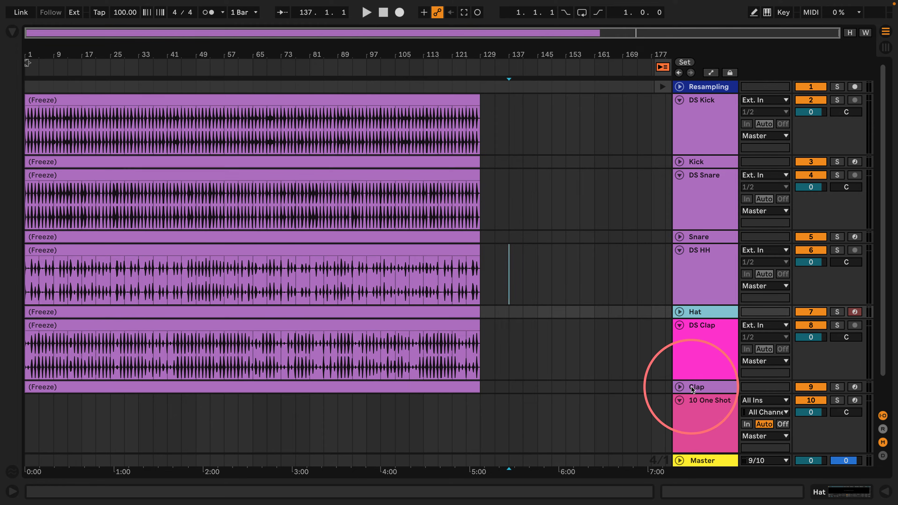
double_click(691, 386)
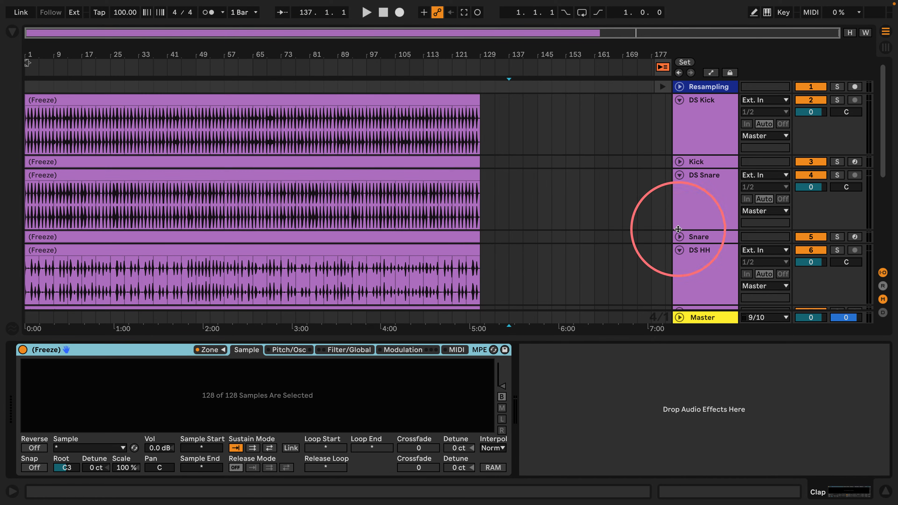
click(689, 170)
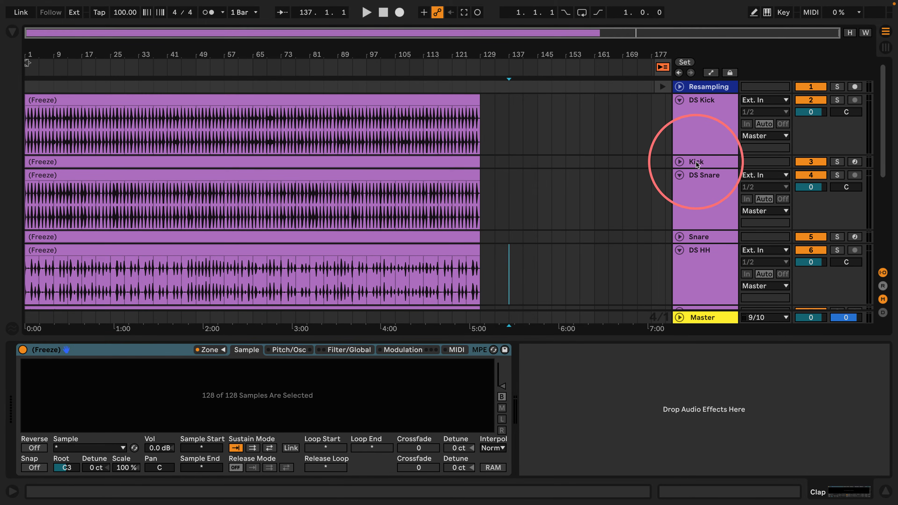
click(695, 164)
click(211, 349)
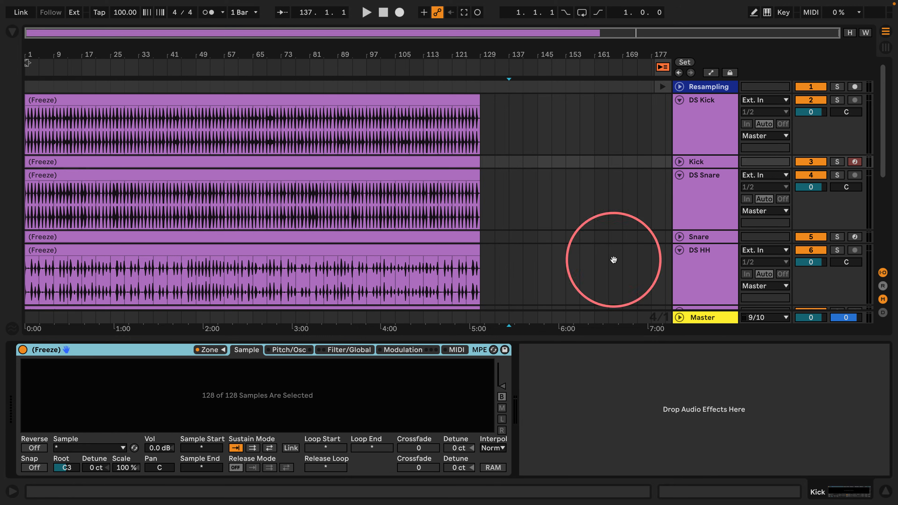
- Review the sliced samplers on the Kick, Snare, Hat and Clap tracks
click(695, 162)
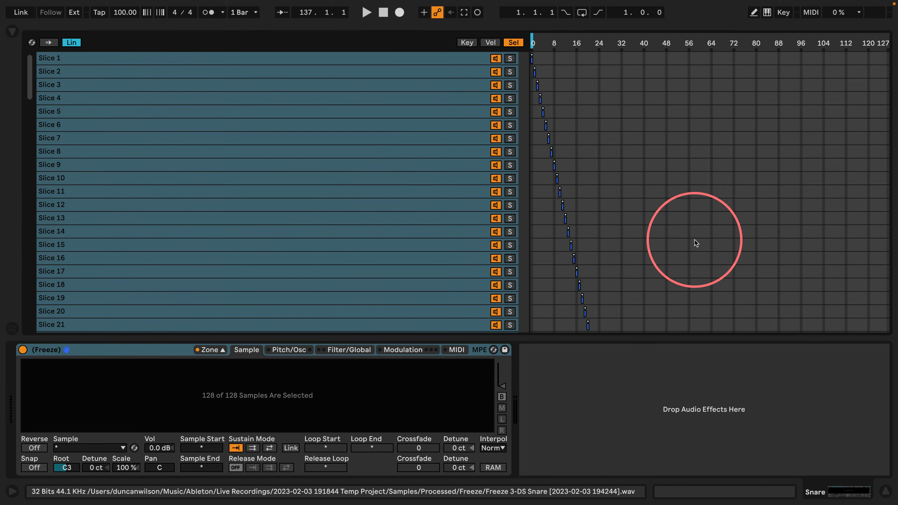
click(665, 246)
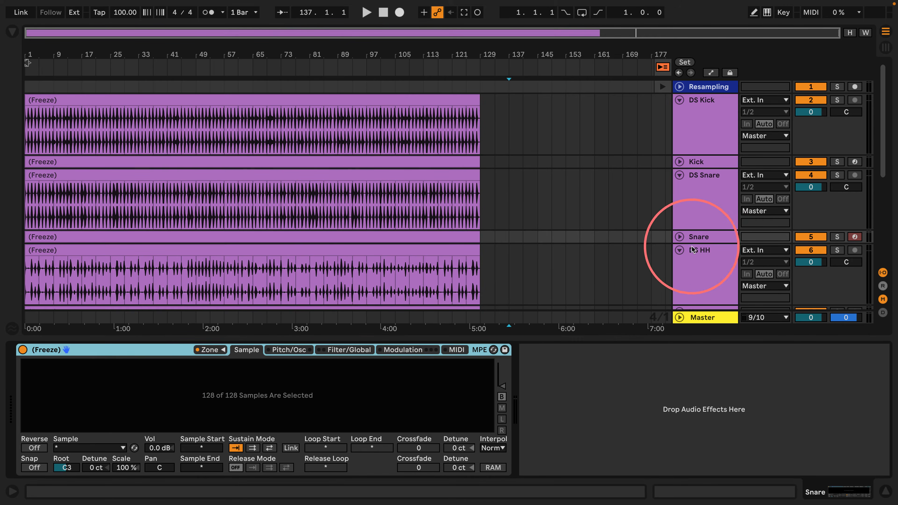
click(695, 237)
scroll(695, 237, down, 2)
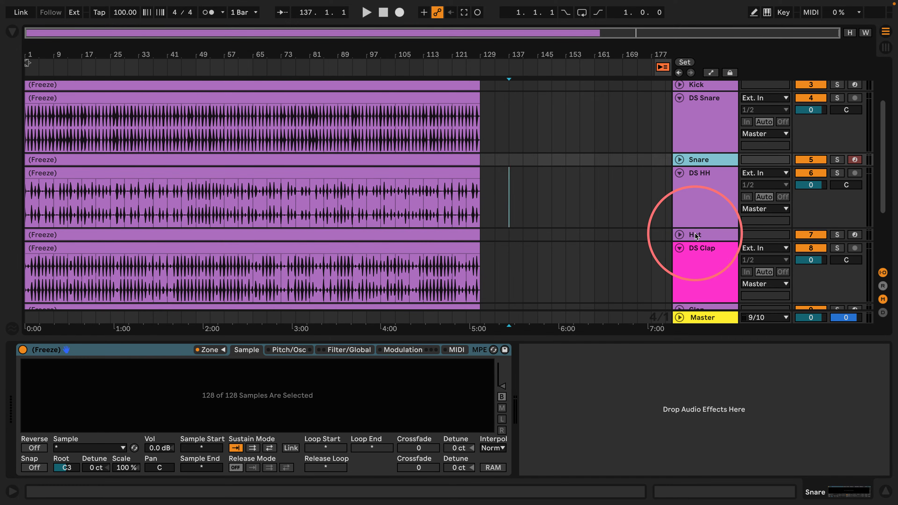
click(693, 234)
click(215, 350)
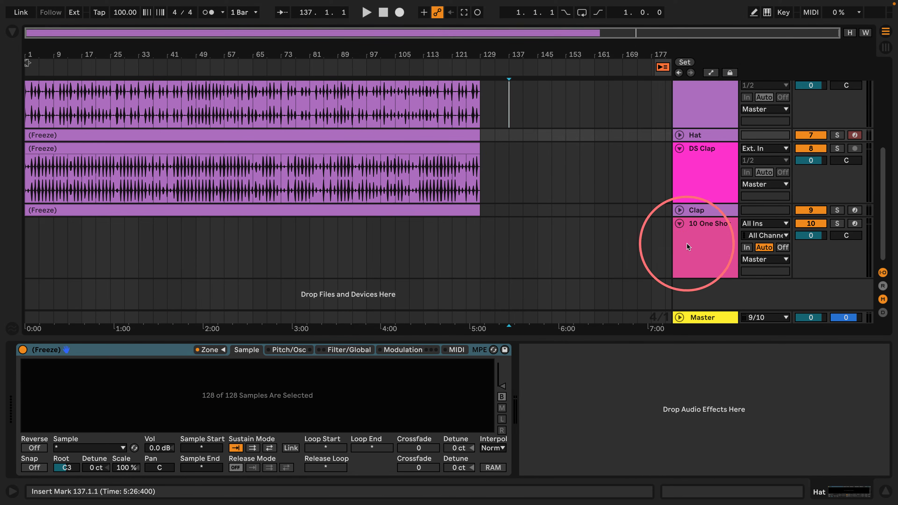
click(690, 209)
click(461, 198)
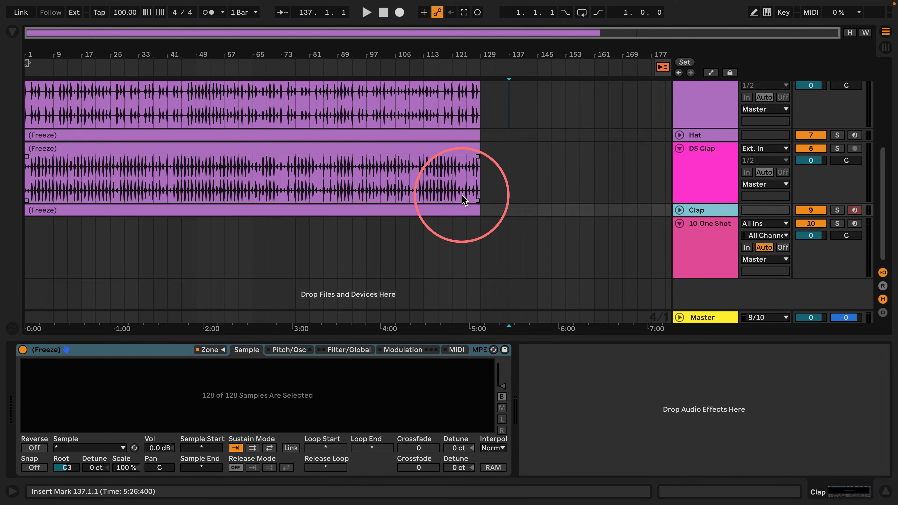
click(431, 212)
- Switch to Session View, add an empty Drum Rack on a new track after the last one, and delete the One Shot Slicer track
click(889, 53)
click(886, 47)
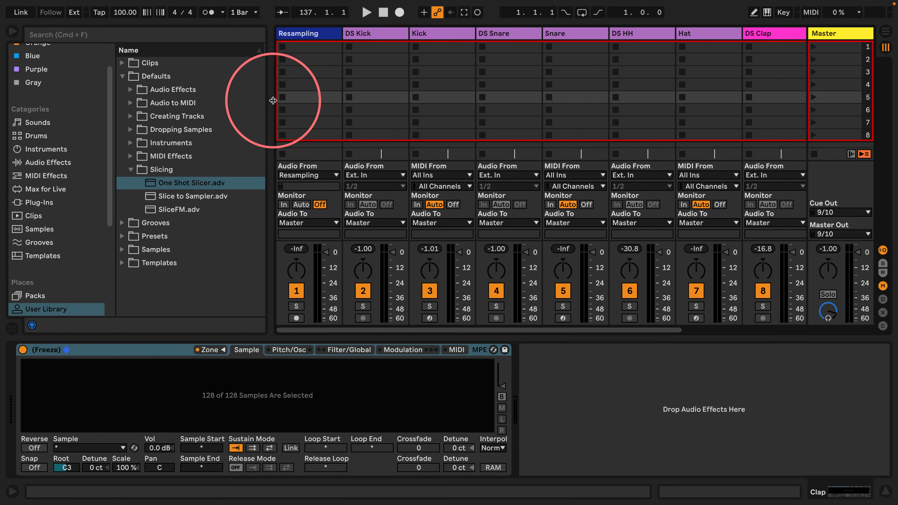
drag(260, 112, 98, 120)
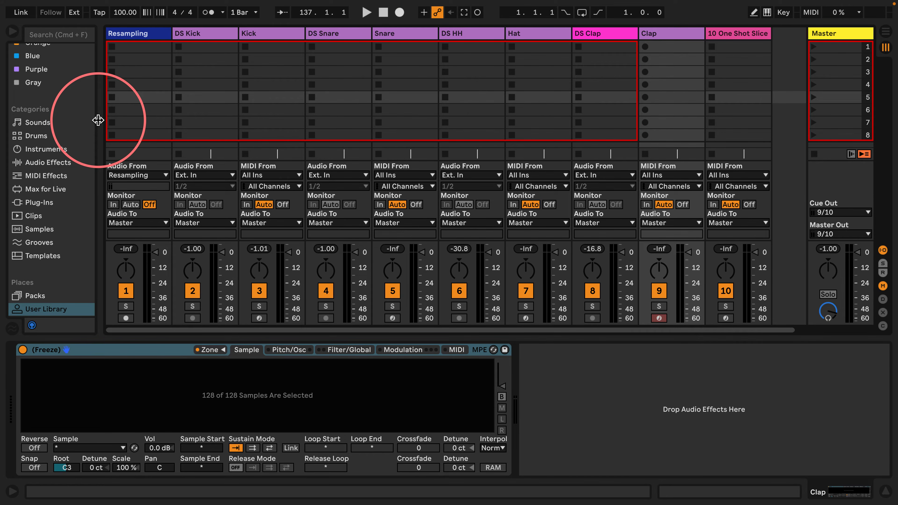
click(39, 136)
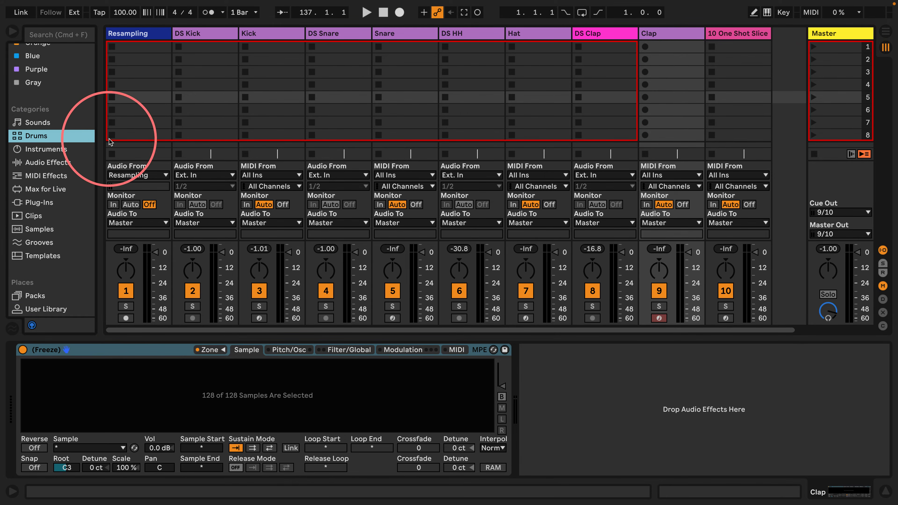
drag(100, 149, 212, 166)
scroll(676, 106, right, 3)
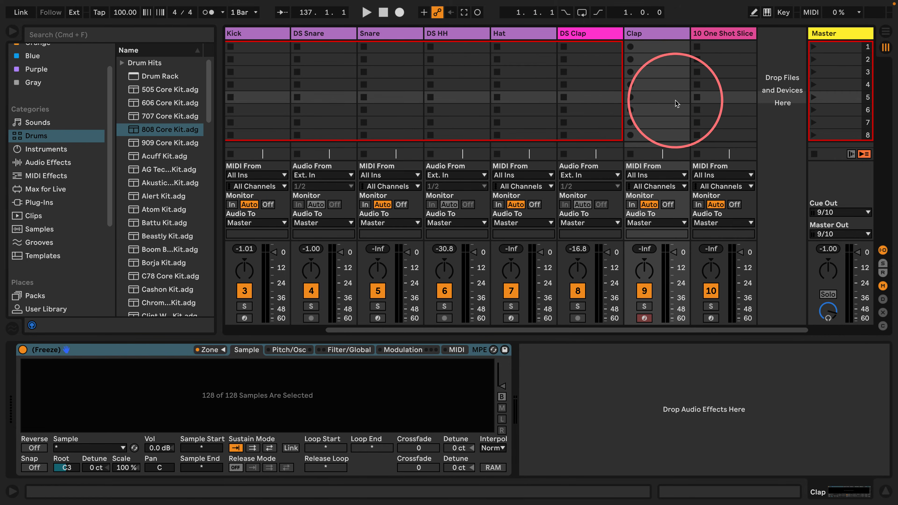
drag(160, 76, 773, 75)
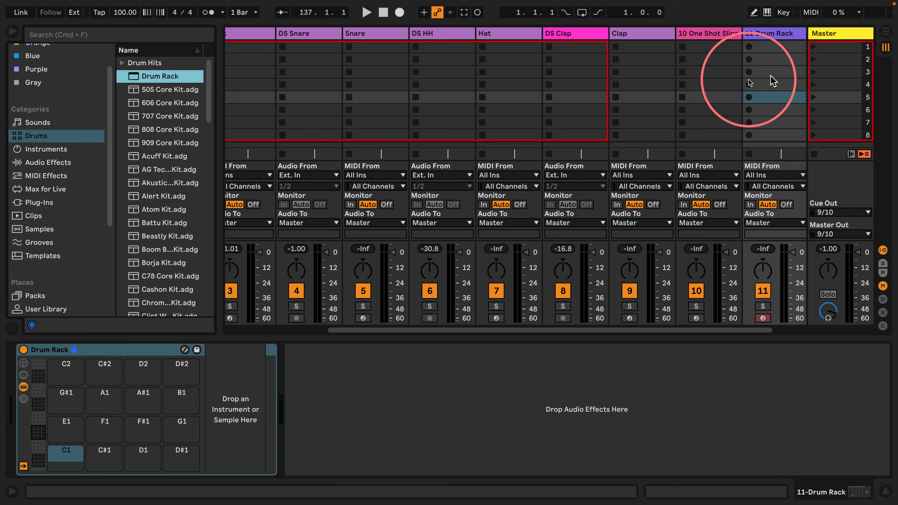
click(695, 29)
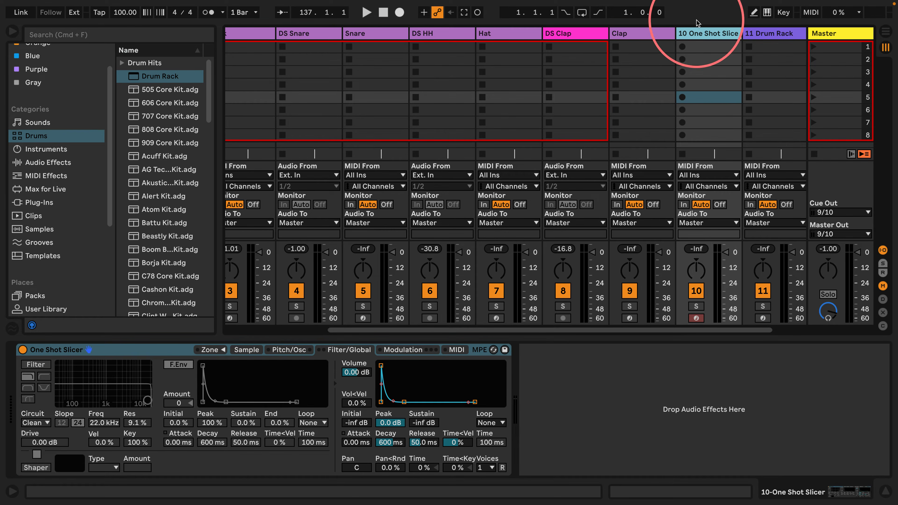
key(Delete)
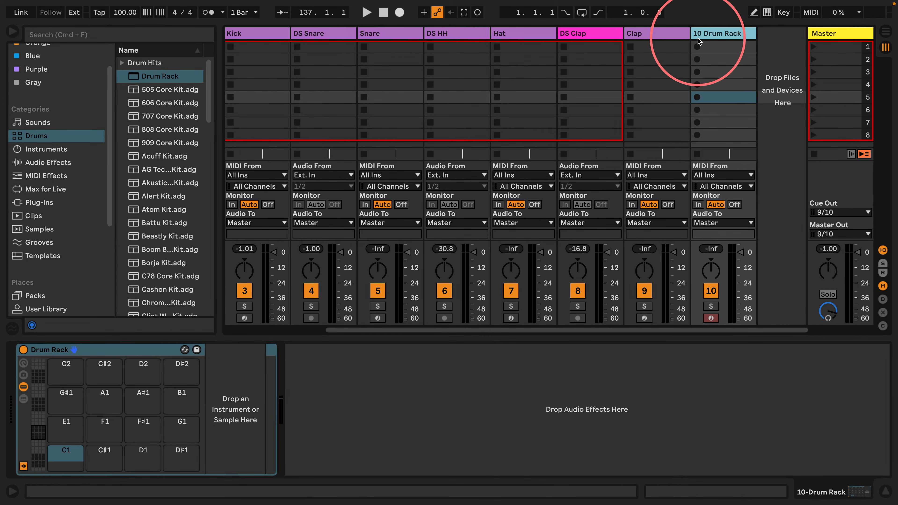
- Move the Kick track's sampler onto Drum Rack pad C1 and the Snare track's sampler onto pad C#1
click(256, 37)
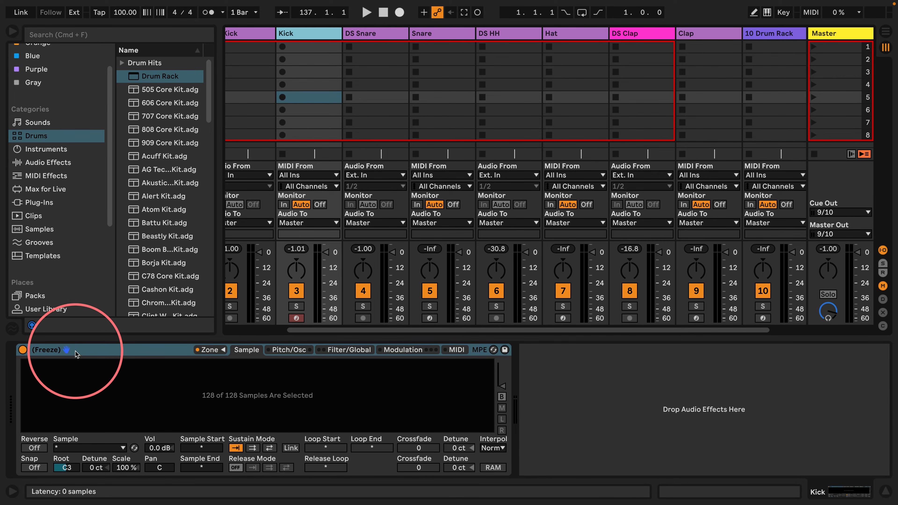
drag(78, 354, 63, 453)
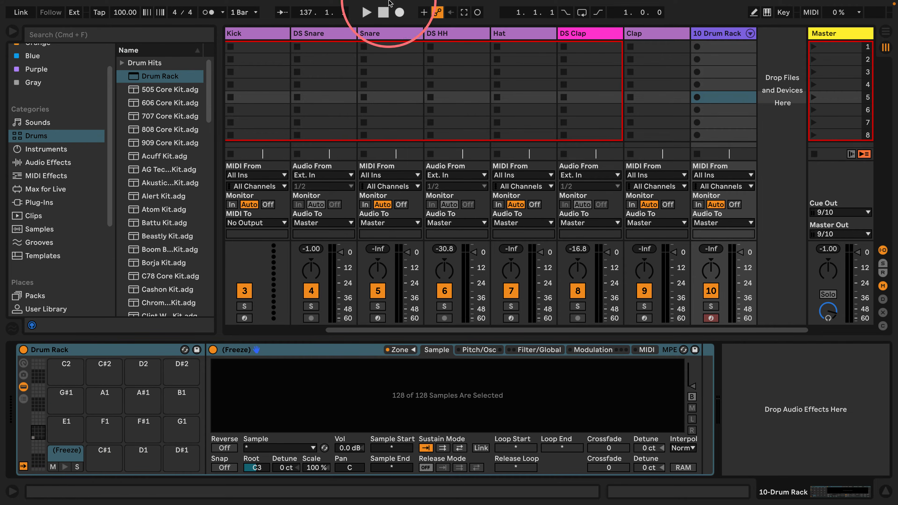
click(374, 36)
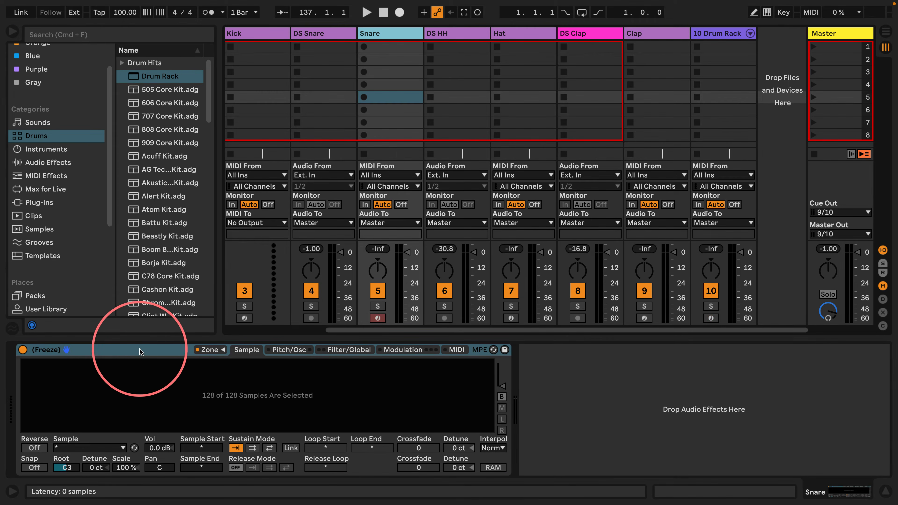
click(721, 35)
drag(720, 36, 100, 453)
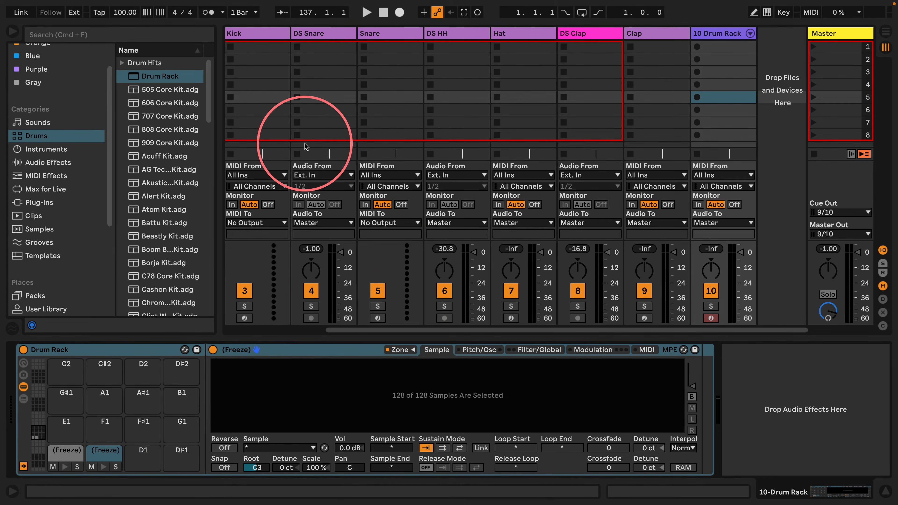
- Move the Hat track's sampler onto Drum Rack pad D1 and the Clap track's sampler onto pad D#1
click(505, 34)
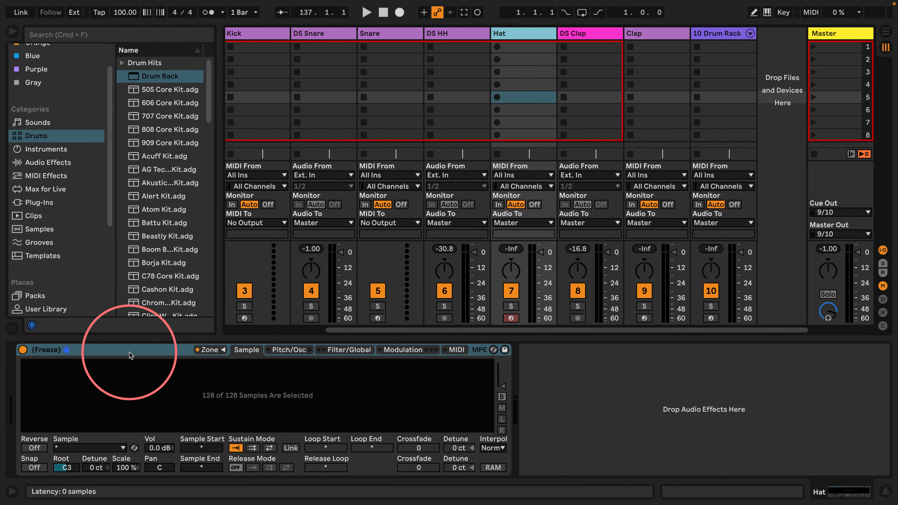
drag(123, 351, 139, 455)
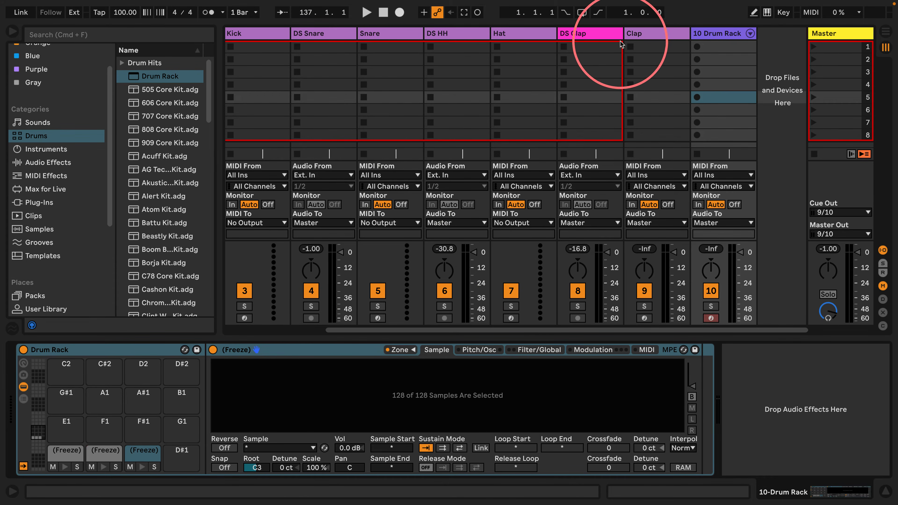
click(639, 34)
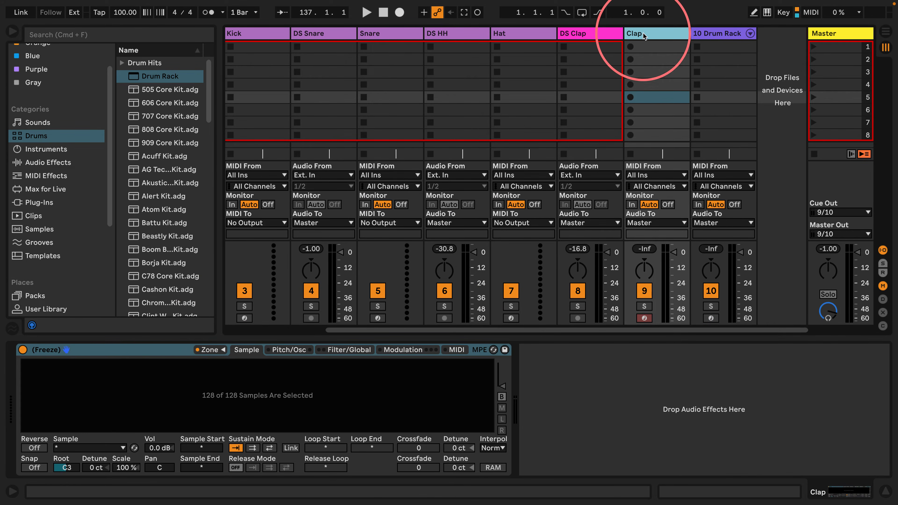
click(88, 350)
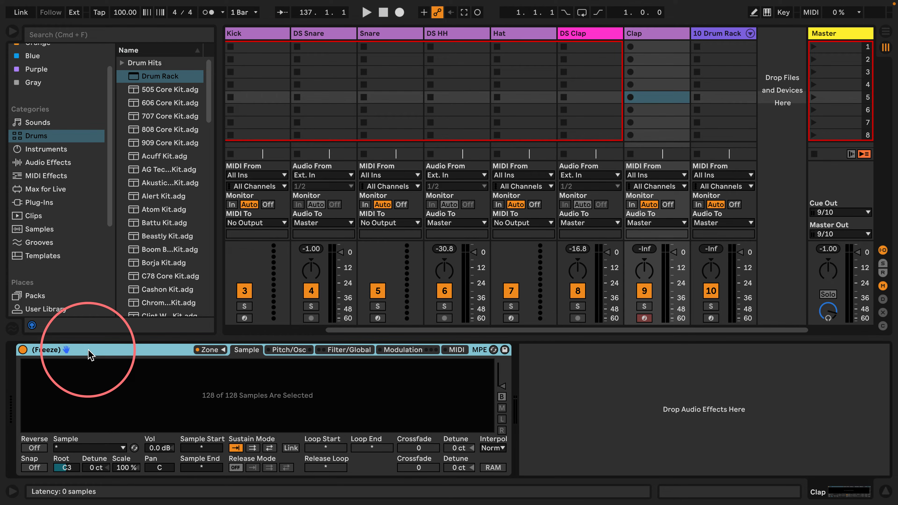
drag(88, 350, 177, 456)
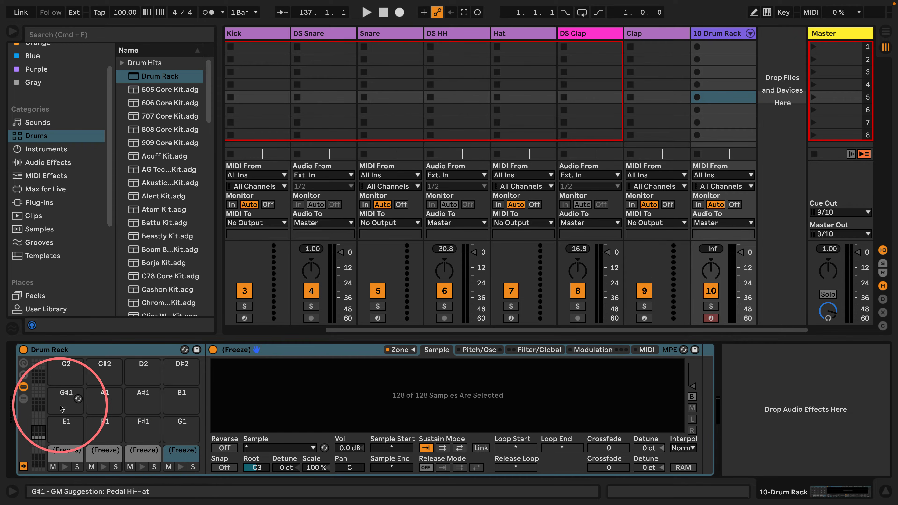
- Show the Drum Rack's macro controls and map the sample selector of the kick sampler on pad C1 to Macro 1
click(23, 364)
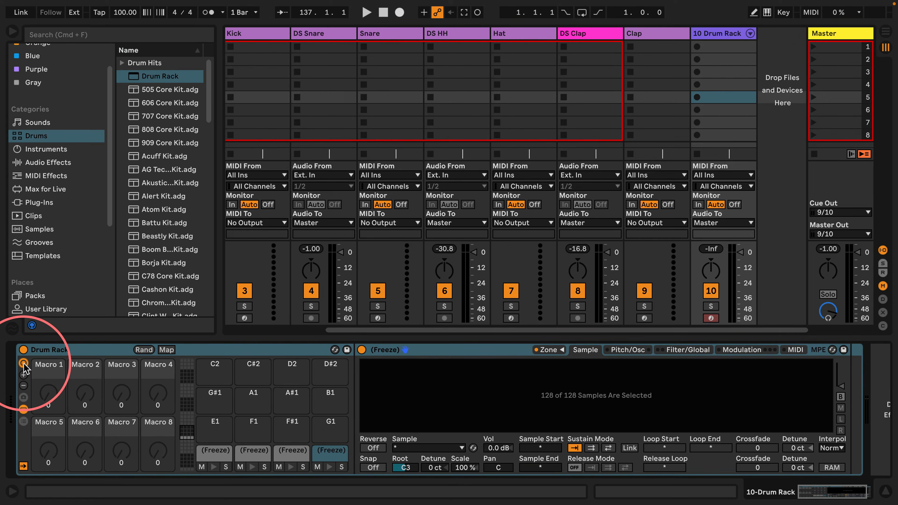
click(211, 454)
click(211, 454)
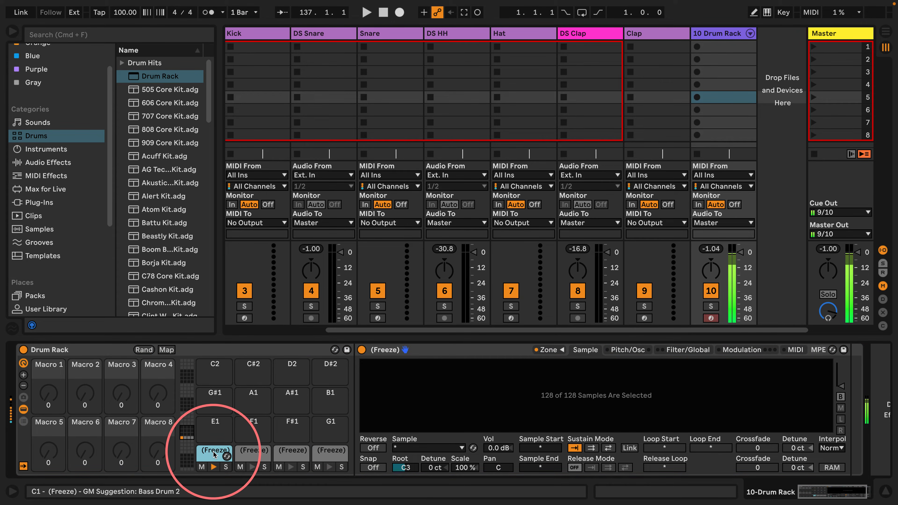
click(553, 351)
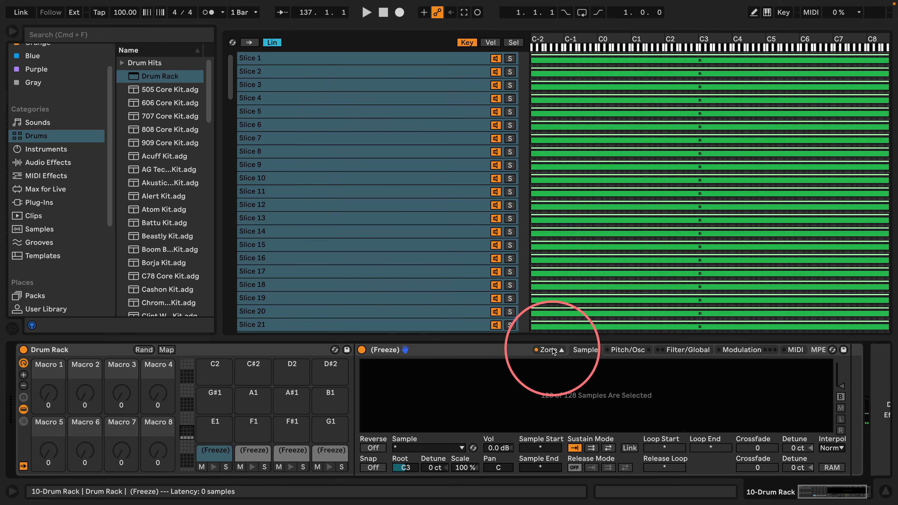
click(513, 42)
right_click(533, 43)
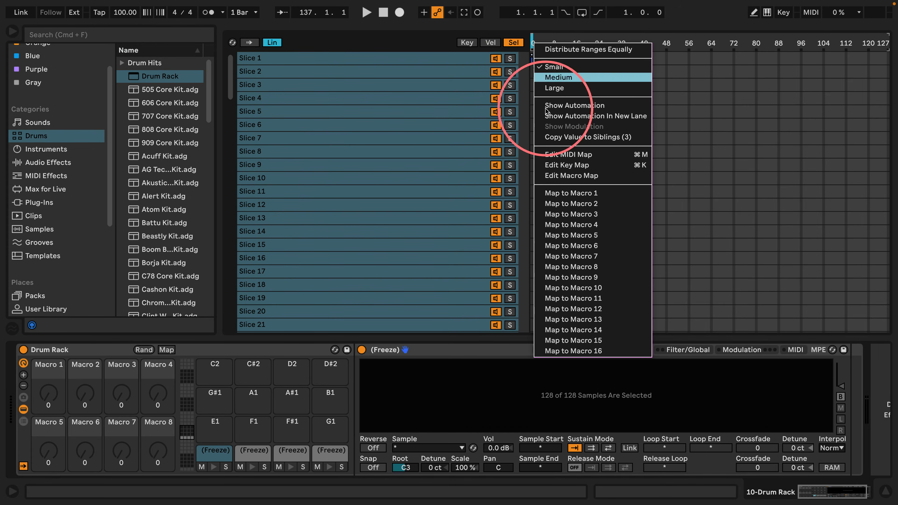
click(548, 194)
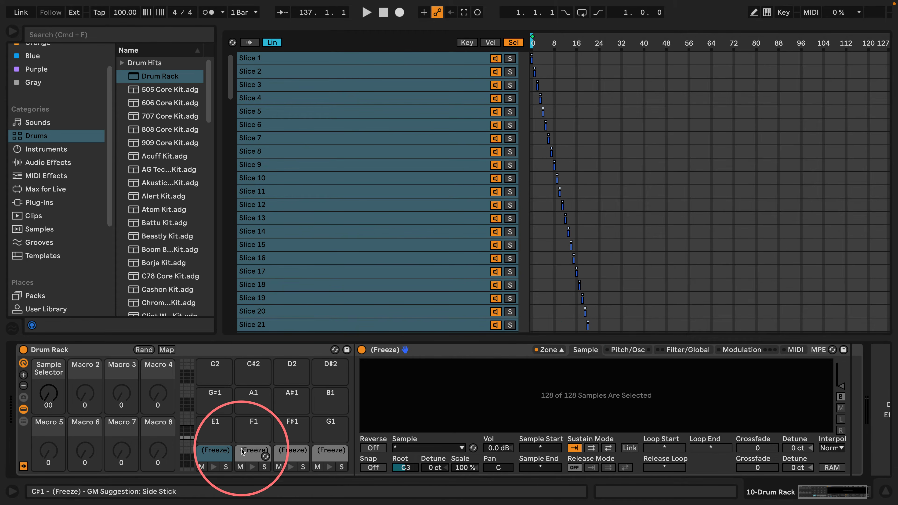
- Map the sample selector of the snare sampler on pad C#1 to Macro 2
click(253, 451)
click(508, 44)
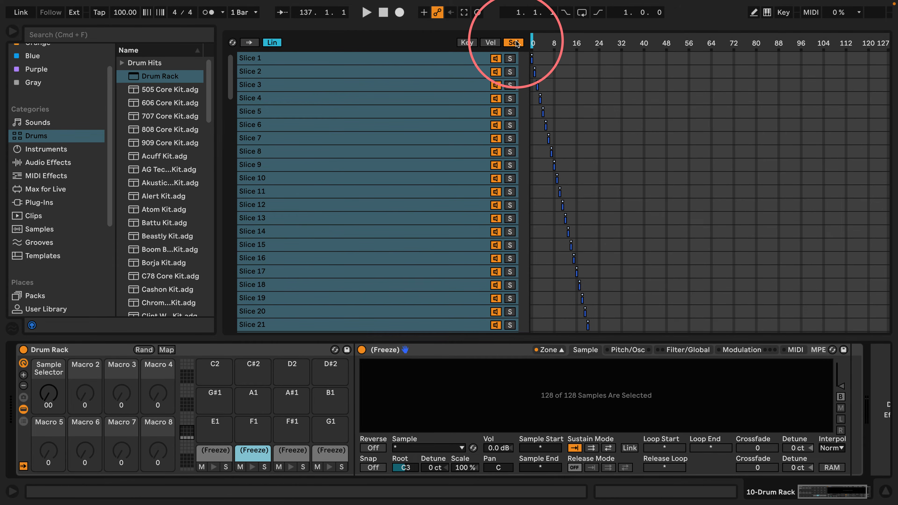
right_click(532, 44)
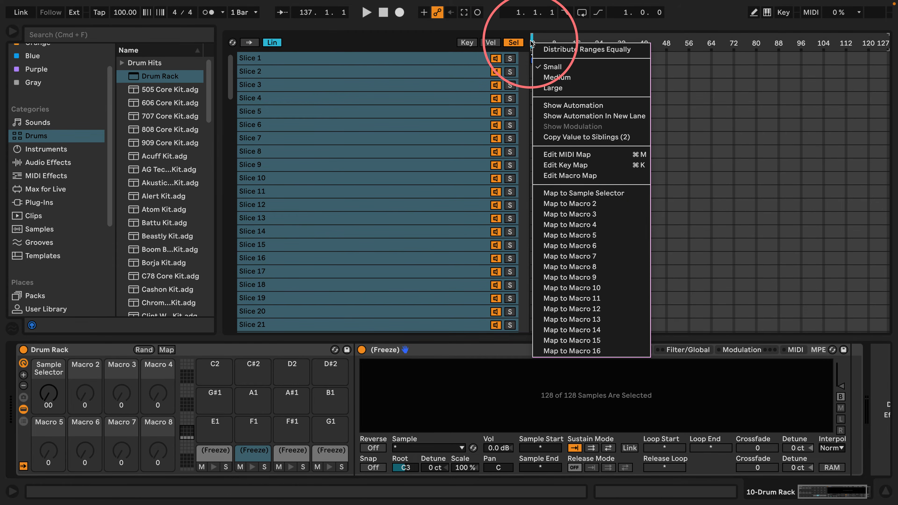
click(566, 204)
- Map the sample selector of the hi-hat sampler on pad D1 to Macro 3
click(283, 454)
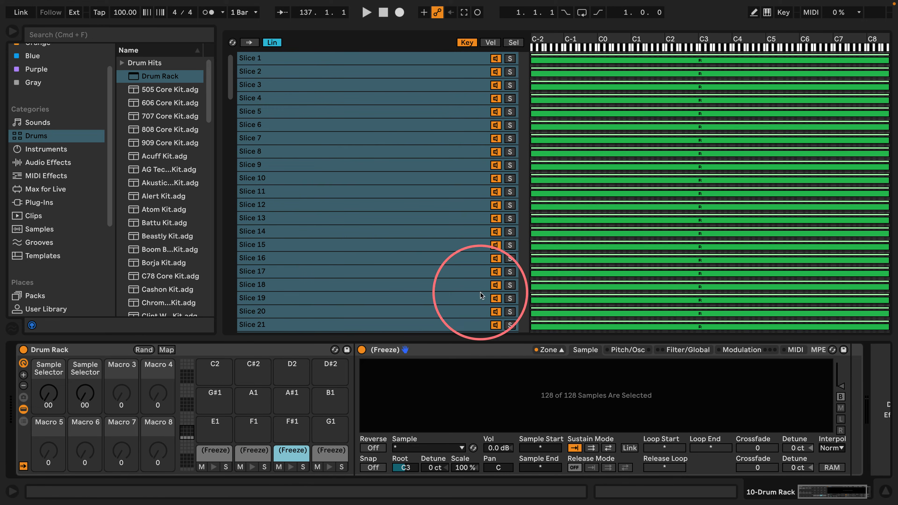
click(513, 43)
right_click(532, 45)
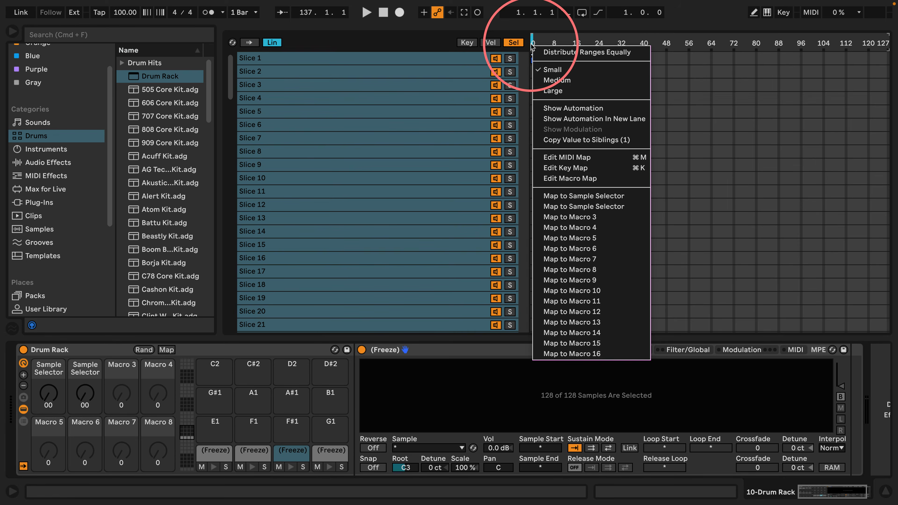
click(552, 216)
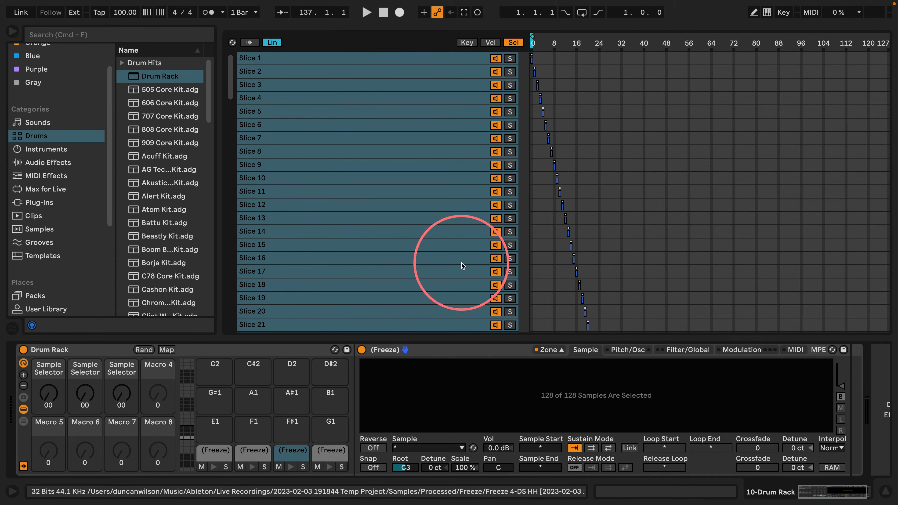
- Map the sample selector of the clap sampler on pad D#1 to Macro 4
click(330, 454)
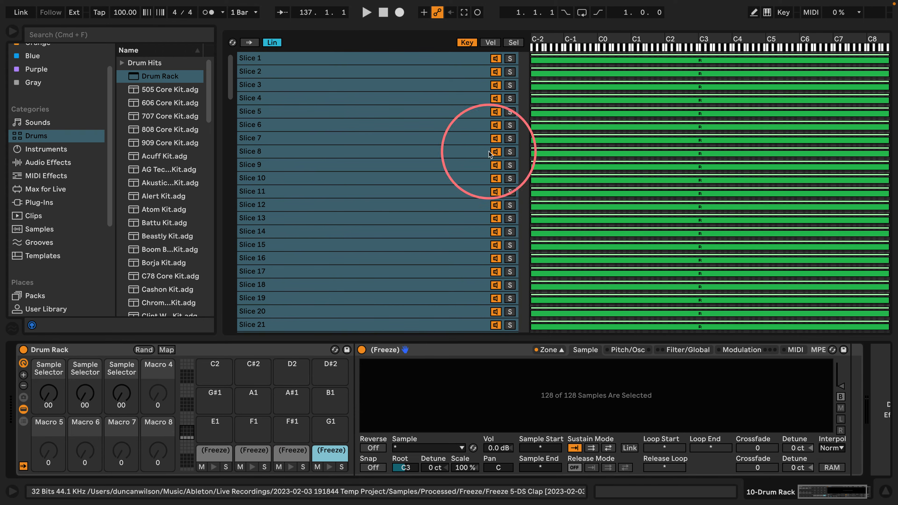
click(514, 42)
right_click(531, 46)
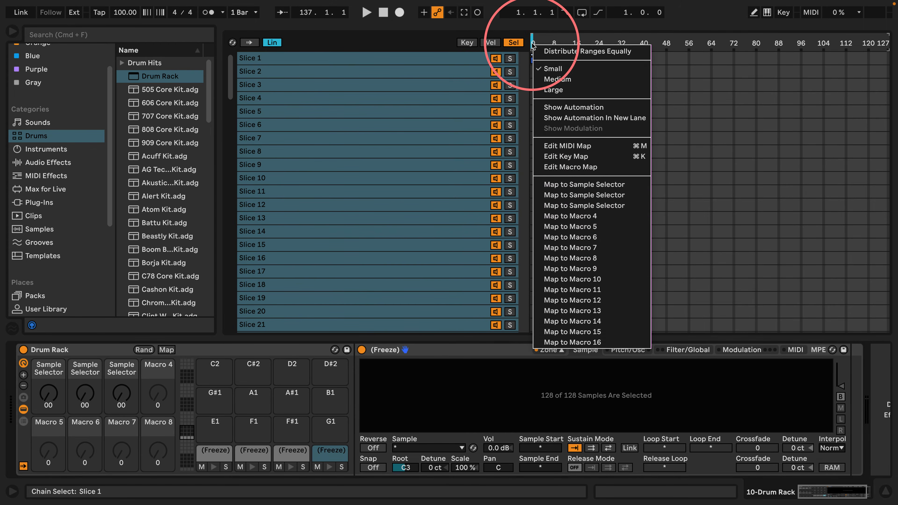
click(566, 216)
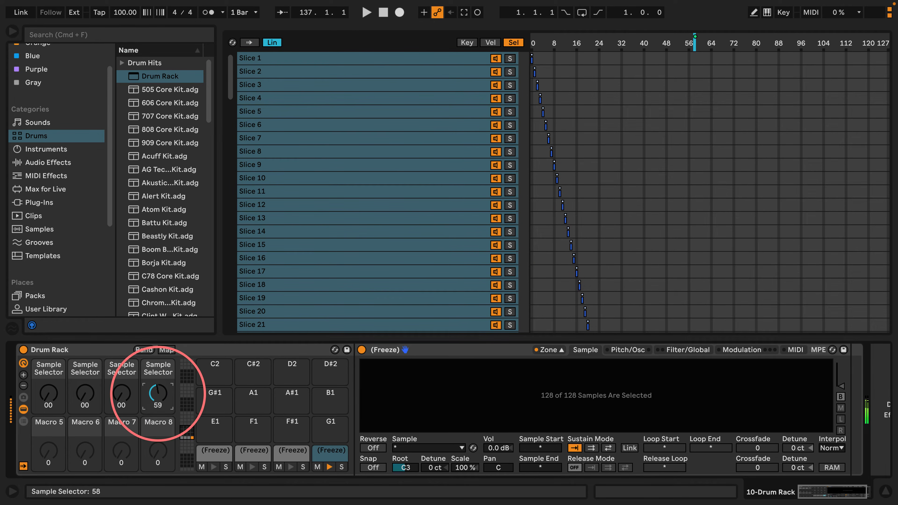
- Set the hat's sample selector macro to 78, the snare's to 114 and the kick's to 73
drag(123, 390, 123, 389)
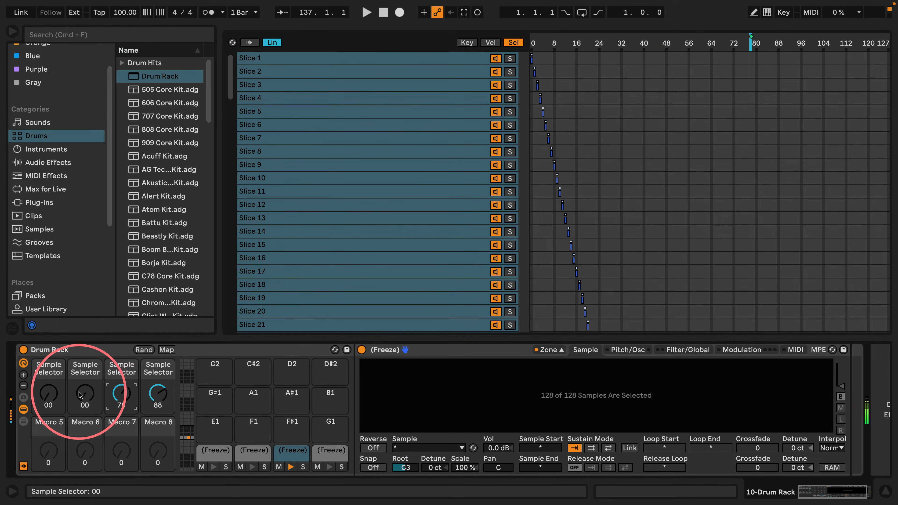
drag(84, 394, 85, 389)
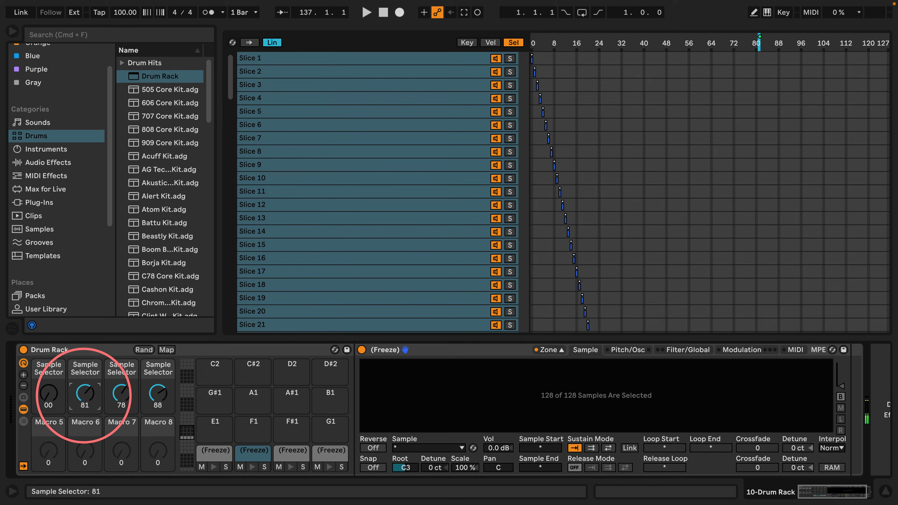
drag(48, 393, 48, 368)
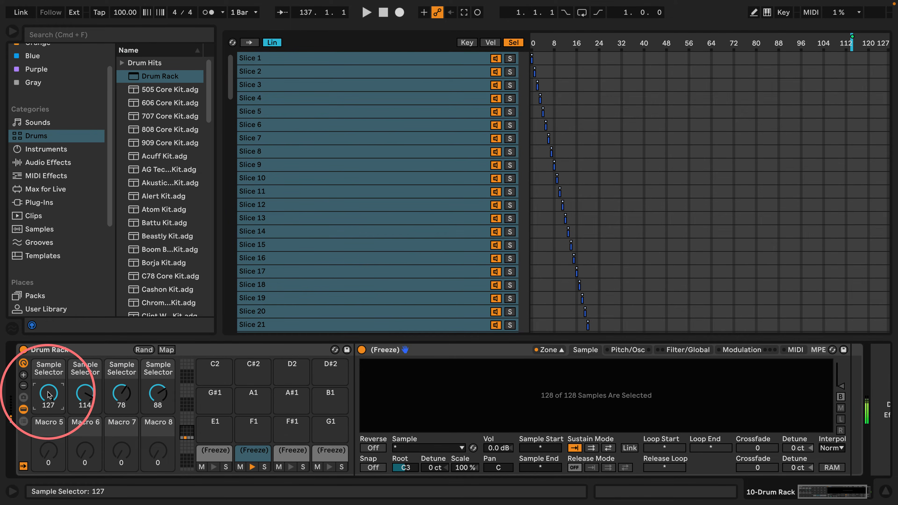
drag(51, 397, 51, 400)
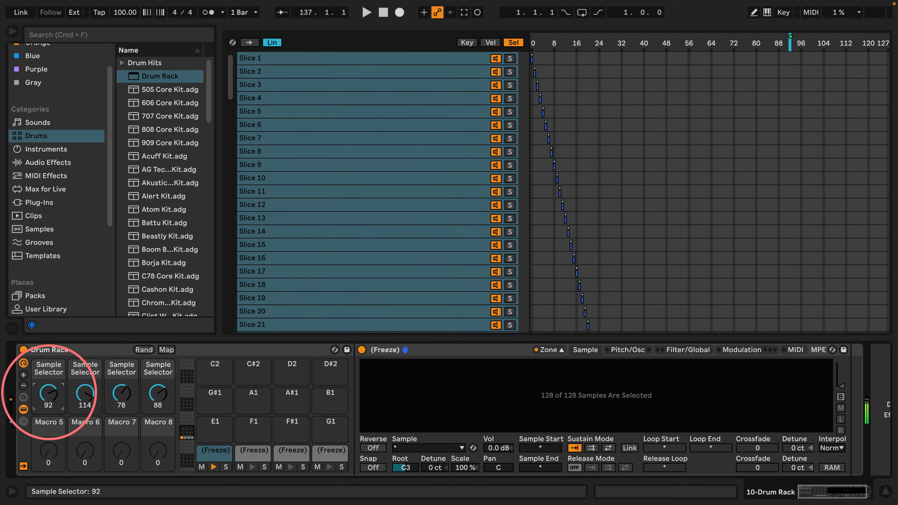
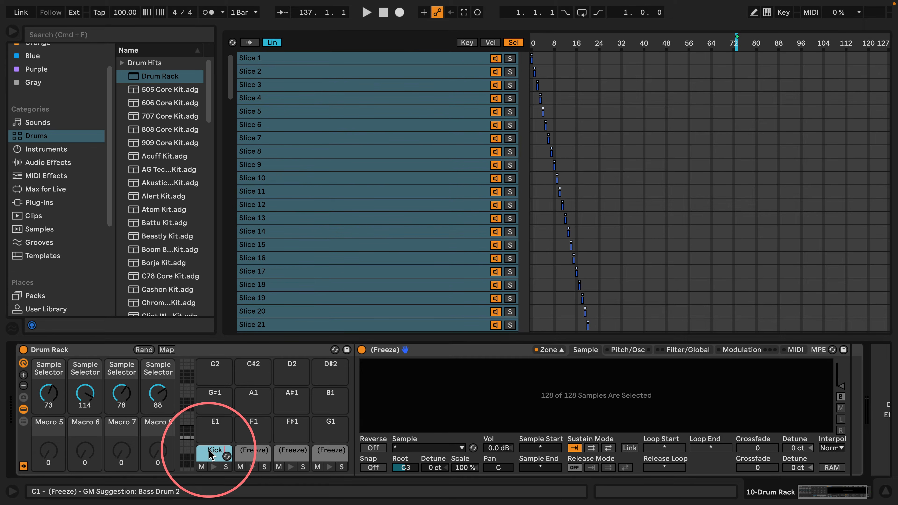
- Show the Drum Rack's chain list and rename the second chain as Snare
click(24, 421)
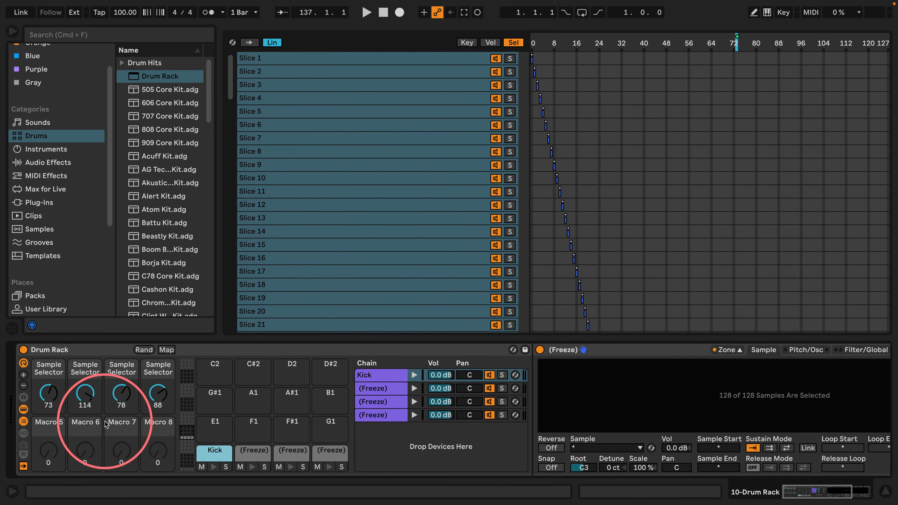
click(373, 389)
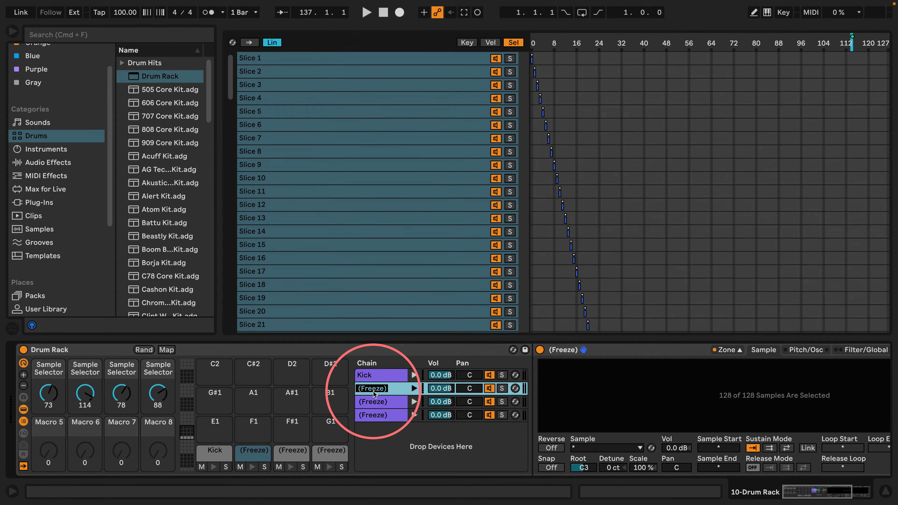
key(super+r)
text(Snare)
key(Return)
key(super+alt+b)
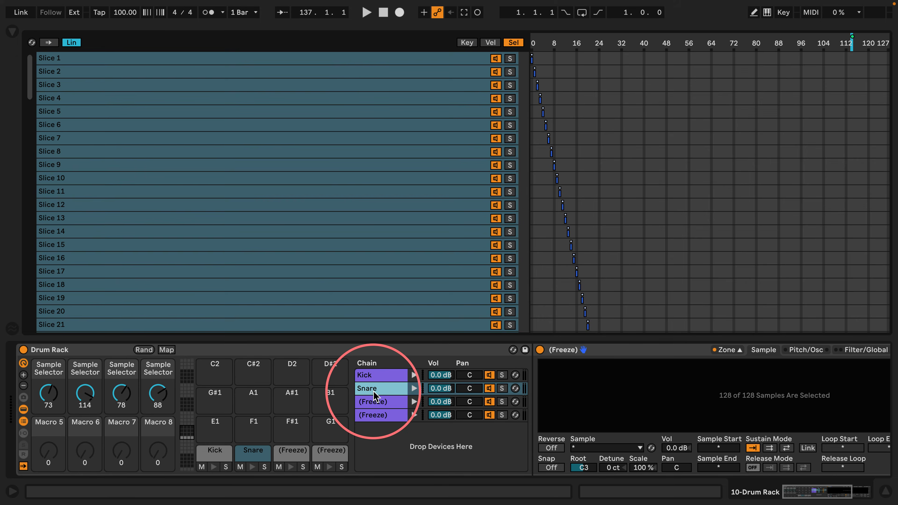
key(super+alt+b)
- Rename the third chain as Hat and the fourth chain as Clap
click(375, 403)
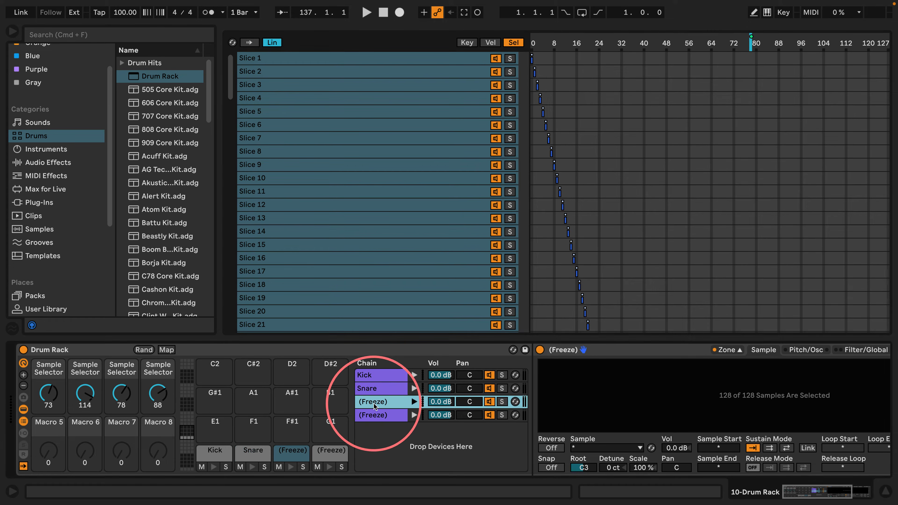
key(super+r)
text(Hat)
click(373, 417)
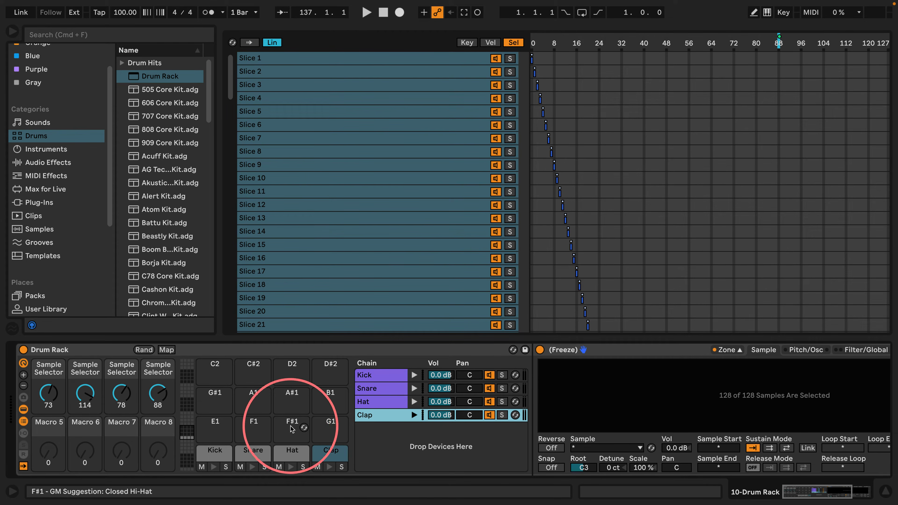
- Color the Clap chain cyan, the Hat chain green and the Snare chain red
right_click(371, 416)
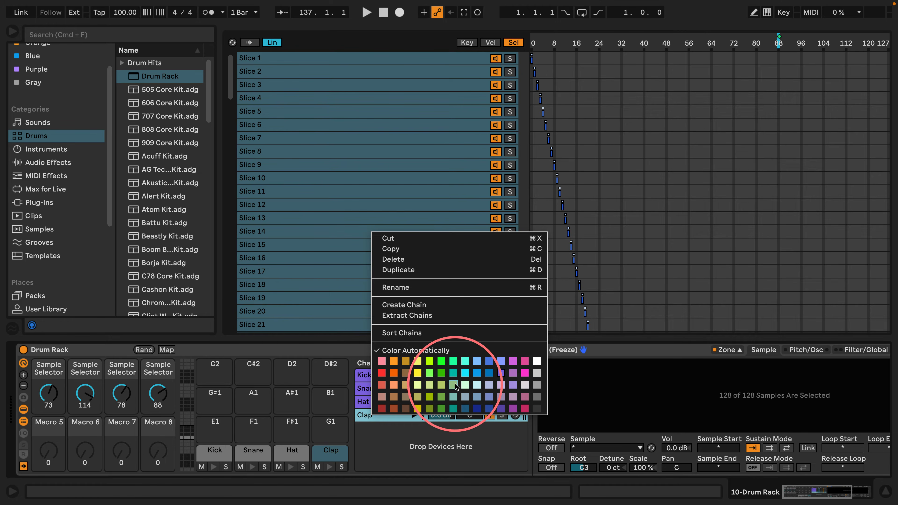
click(469, 382)
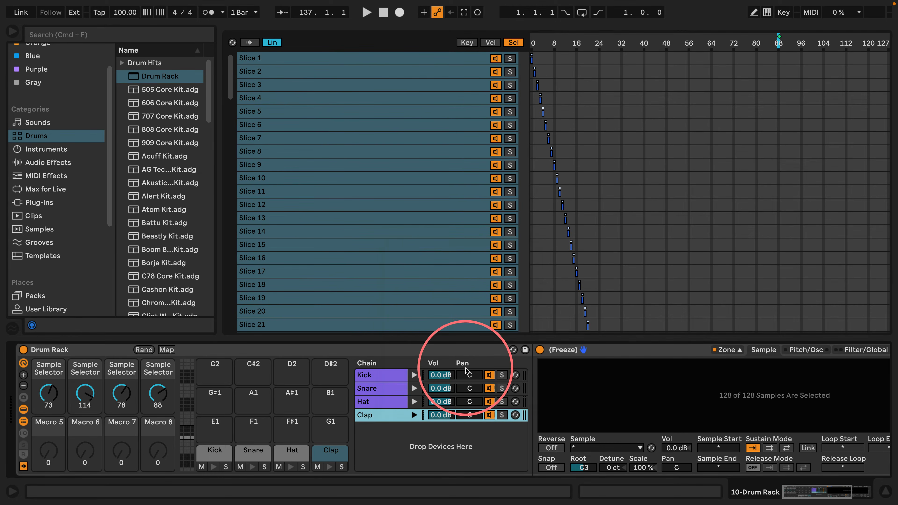
right_click(385, 399)
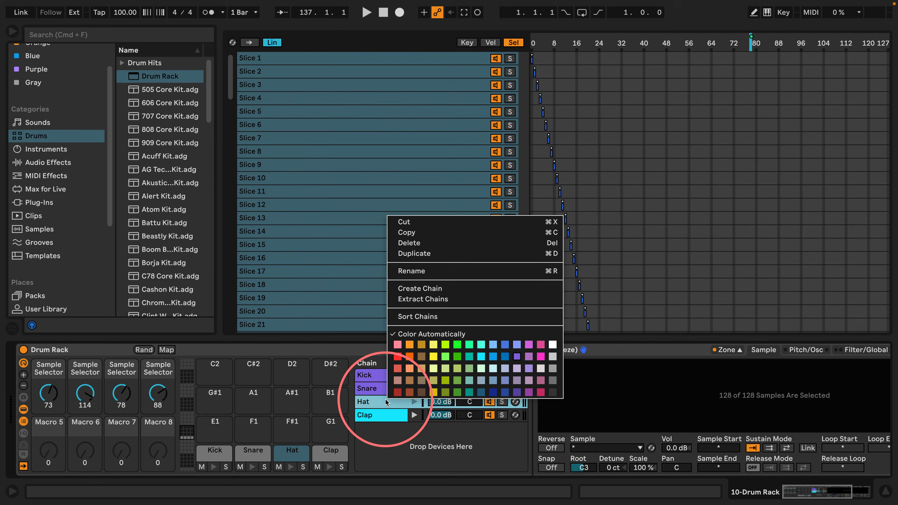
click(456, 355)
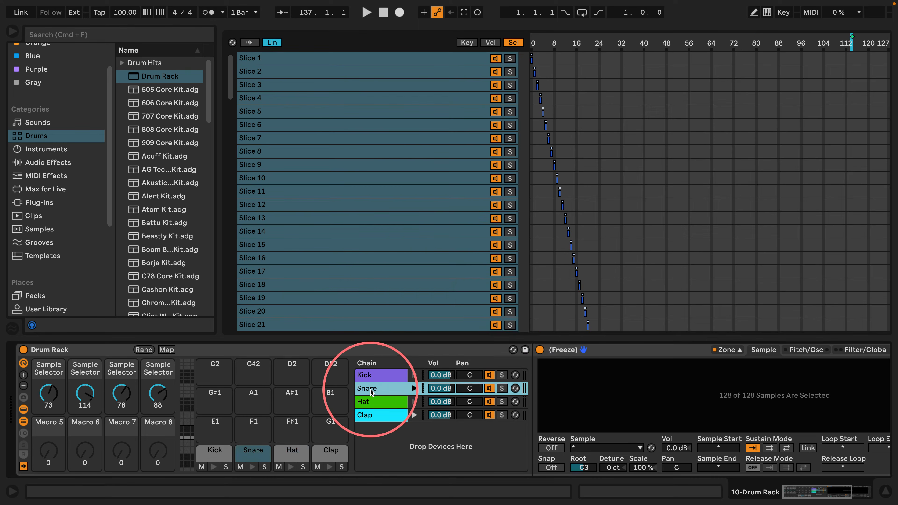
right_click(370, 389)
click(382, 347)
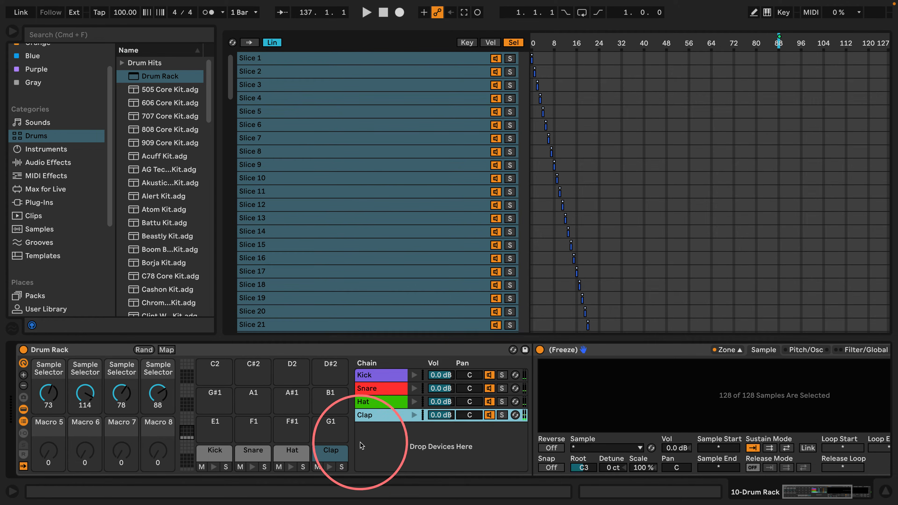
- Map both the decay and release times of the Kick sampler's volume envelope to Macro 5
click(381, 375)
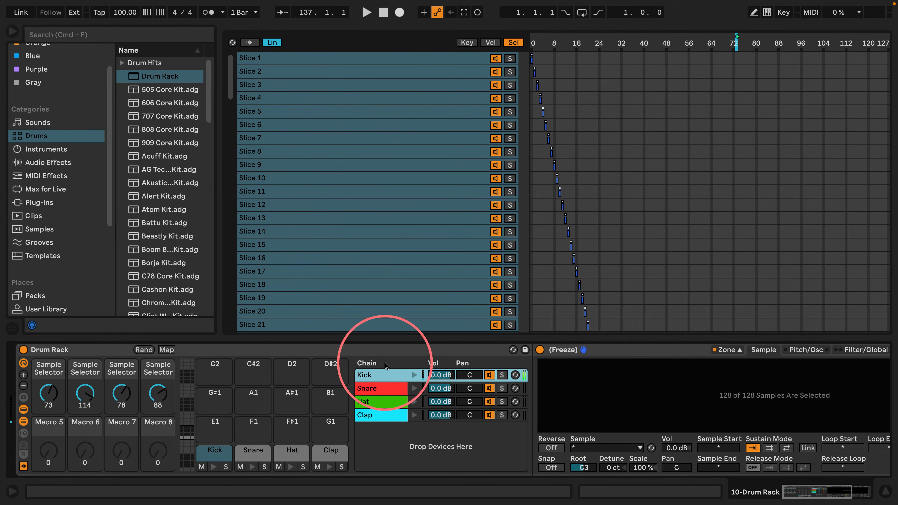
click(813, 493)
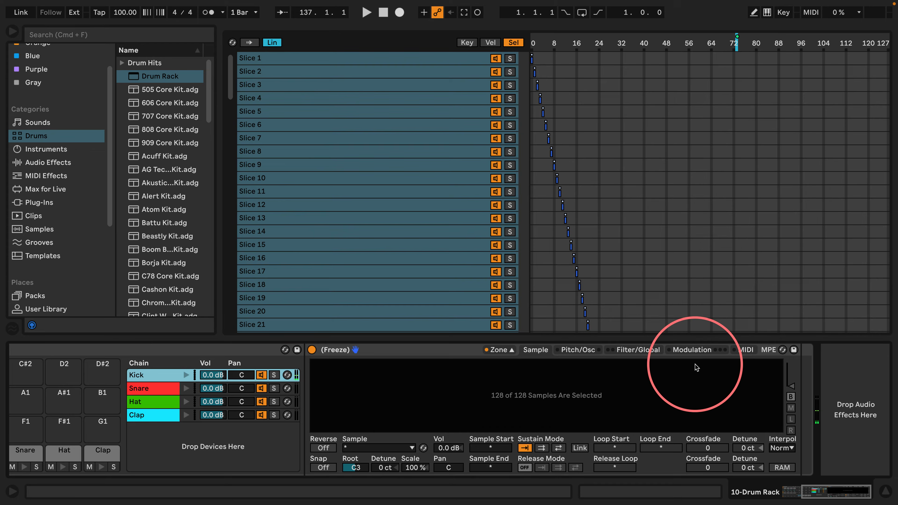
click(637, 350)
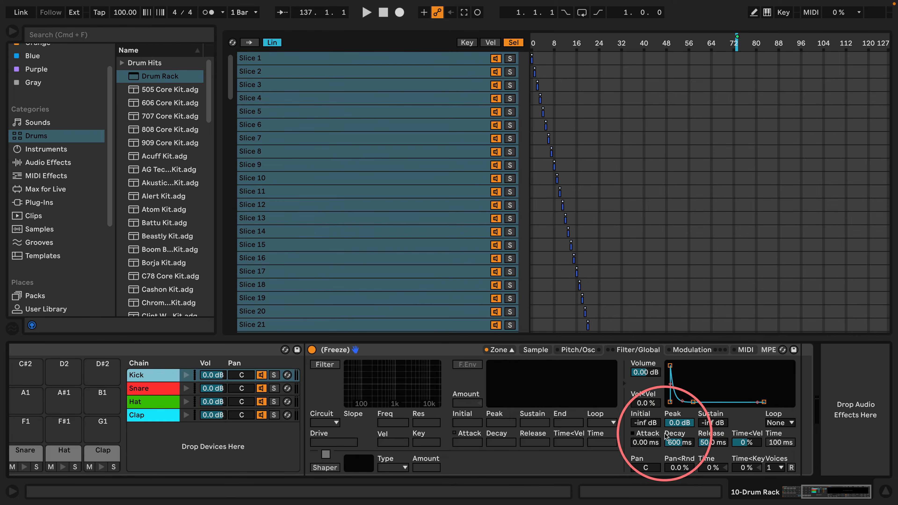
right_click(676, 447)
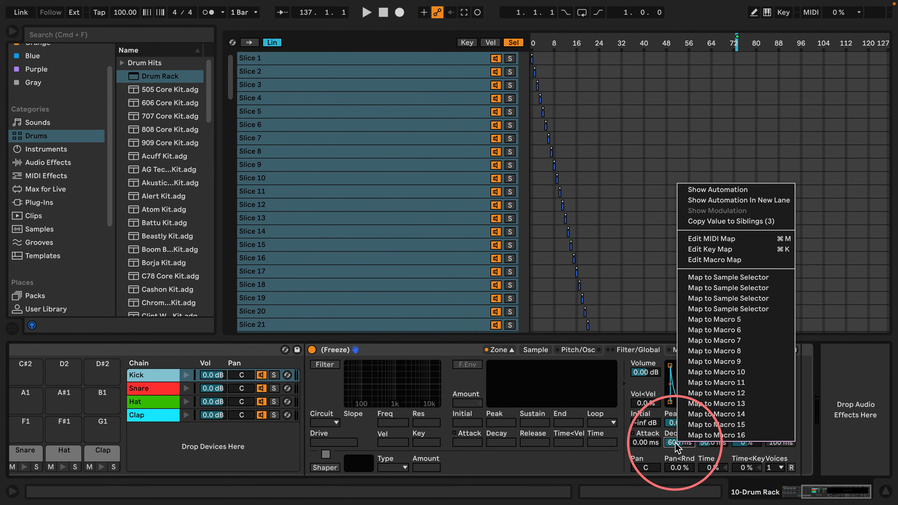
click(702, 320)
right_click(711, 443)
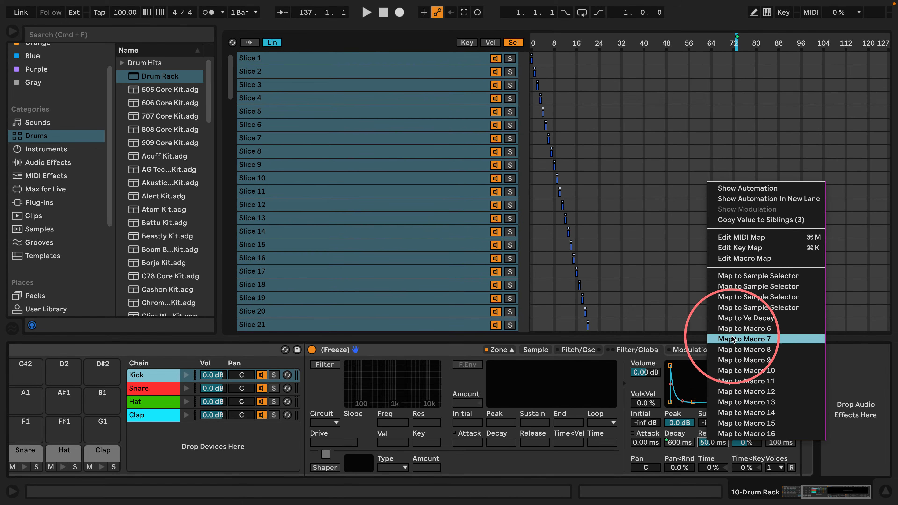
click(742, 317)
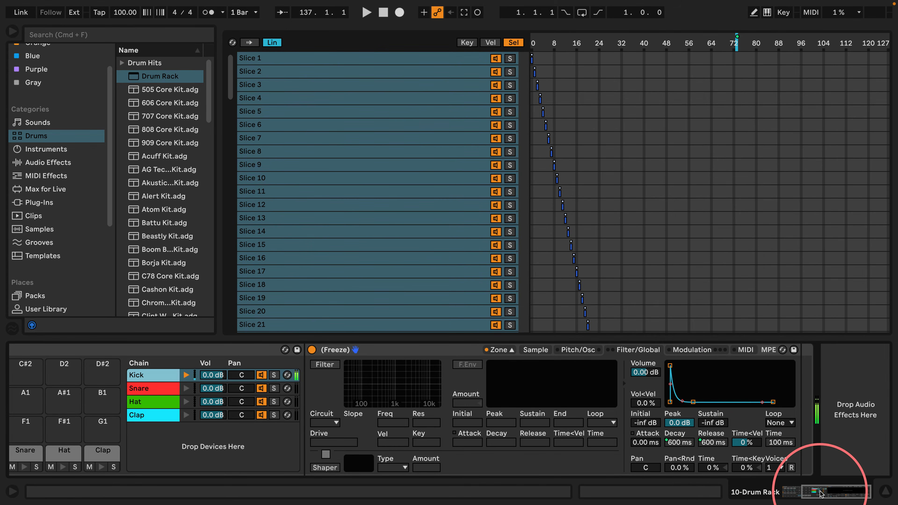
- Open the macro mappings and set the minimum of the kick's volume envelope decay and release times to 100 ms
drag(819, 493, 801, 493)
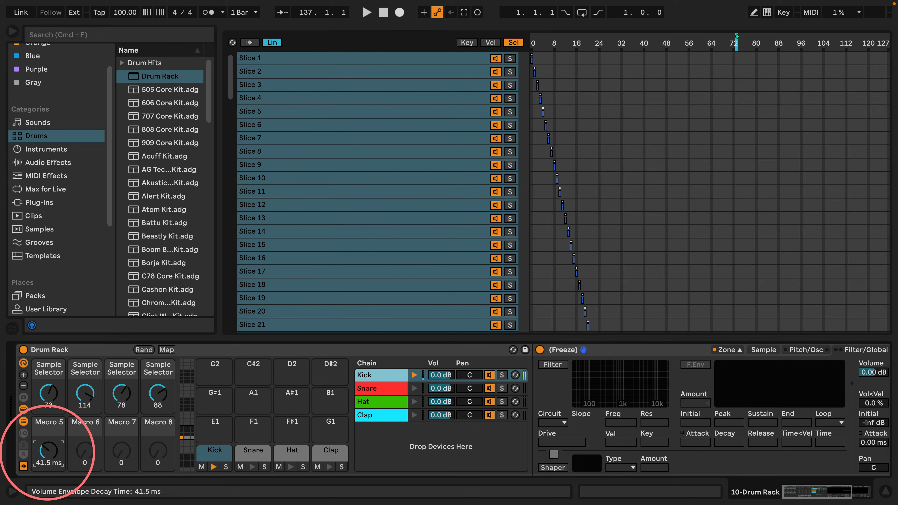
click(166, 349)
drag(41, 446, 42, 464)
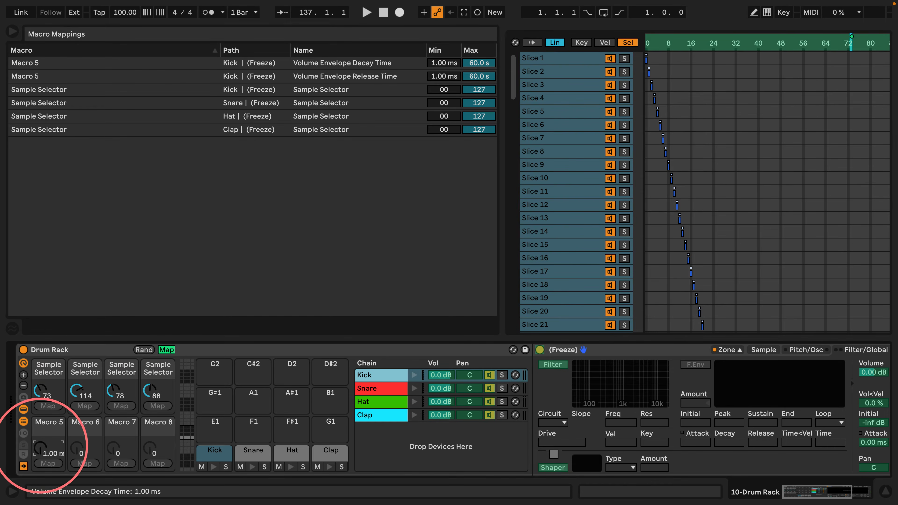
click(443, 63)
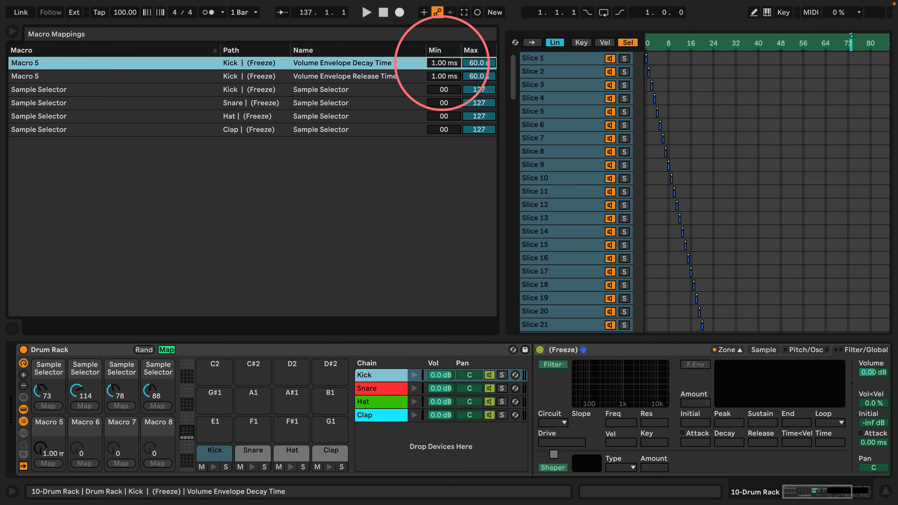
text(10)
click(443, 77)
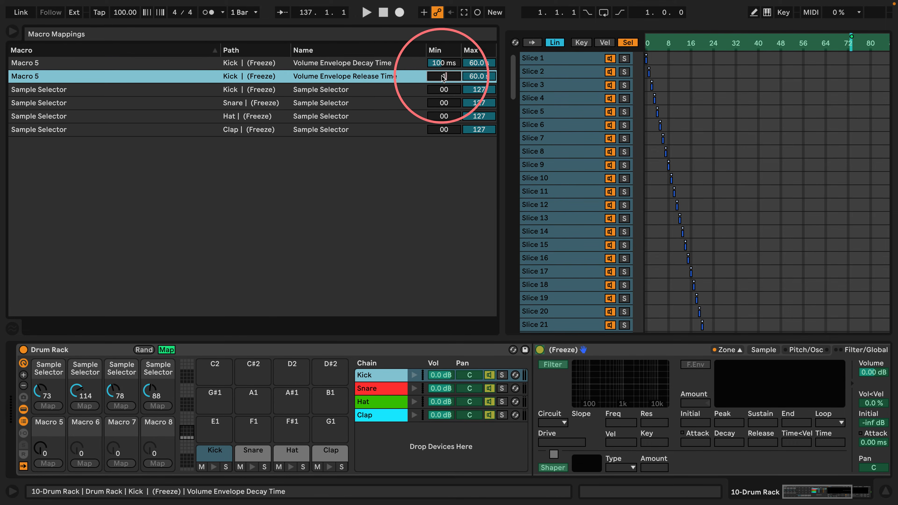
text(100)
key(Return)
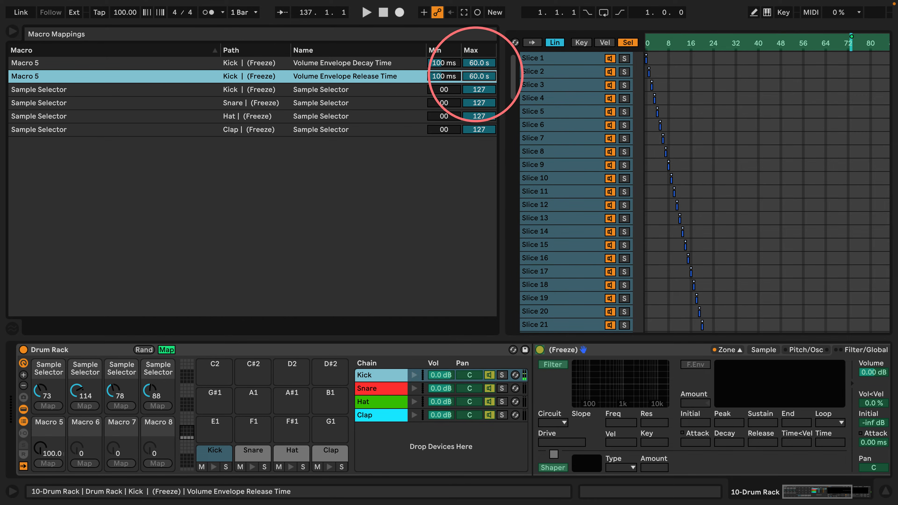
- Set the maximum of the kick's release and decay mappings to 1.00 s, turn Macro 5 up to 1.00 s and leave macro mapping
text(1)
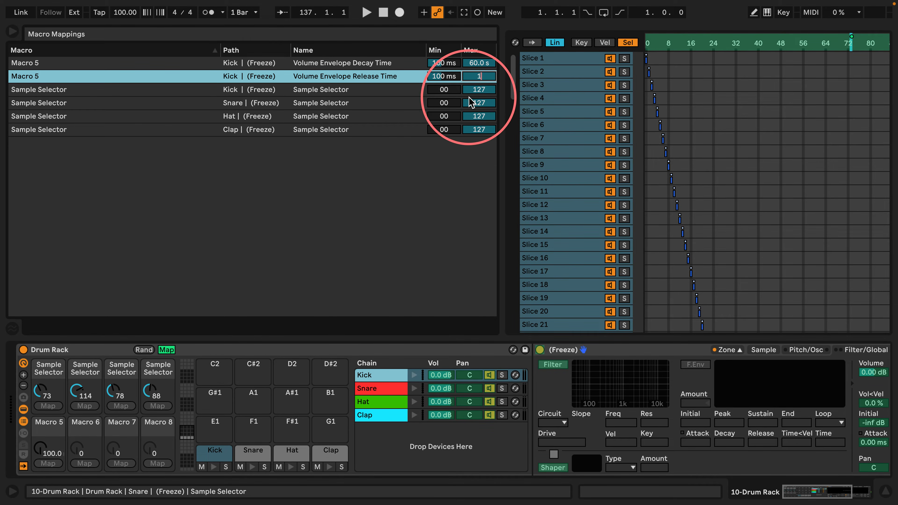
text(100)
text(0)
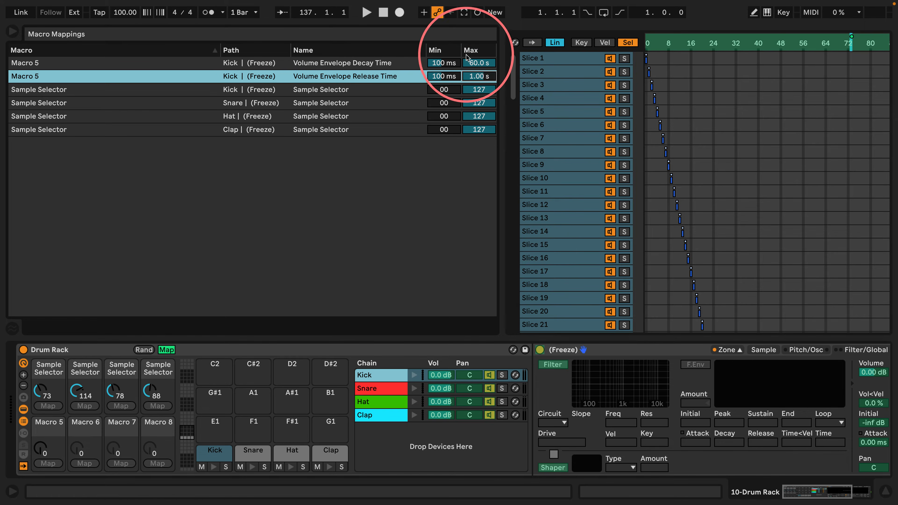
click(478, 63)
text(100)
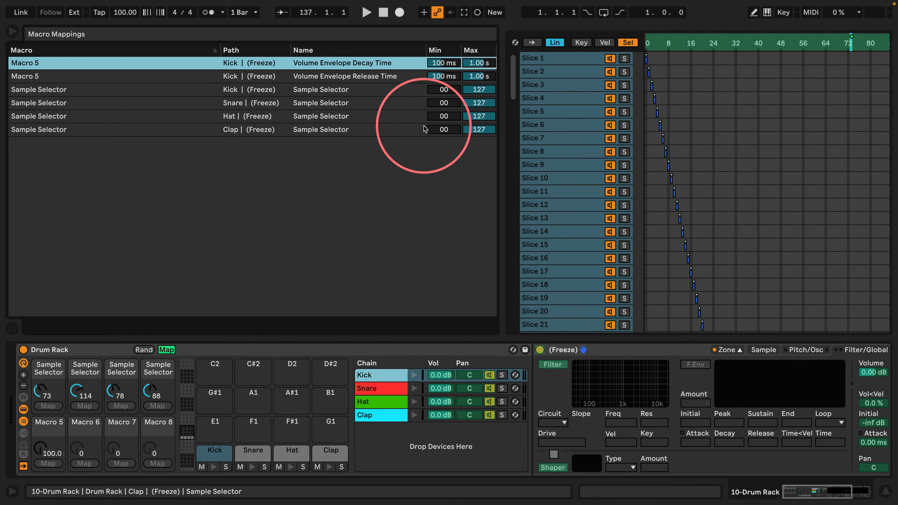
drag(42, 449, 41, 430)
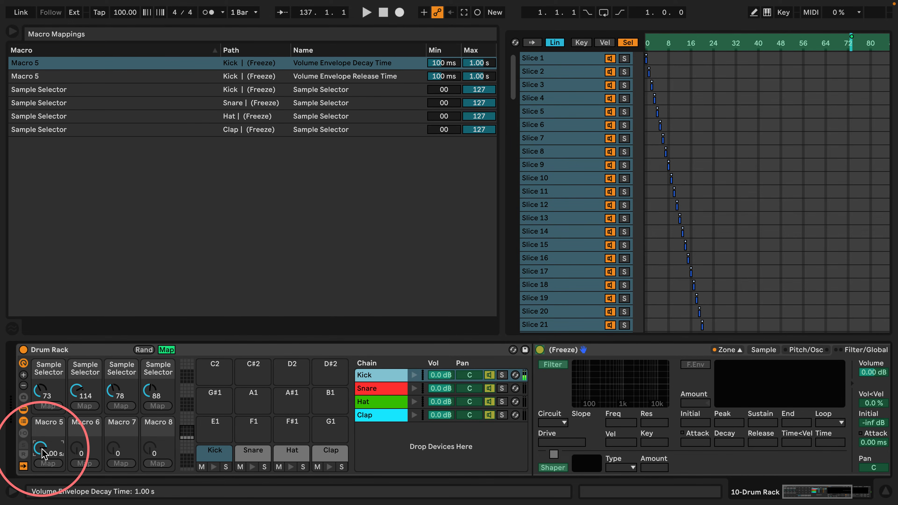
click(167, 349)
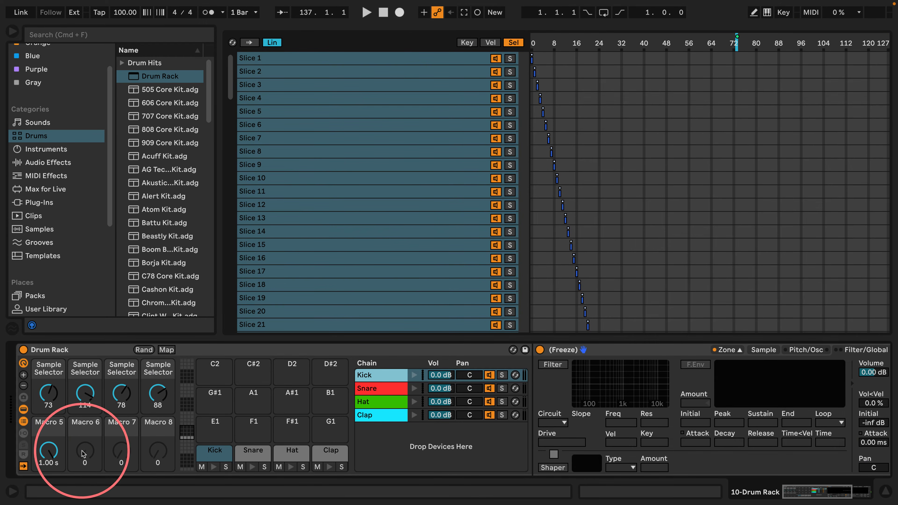
click(252, 453)
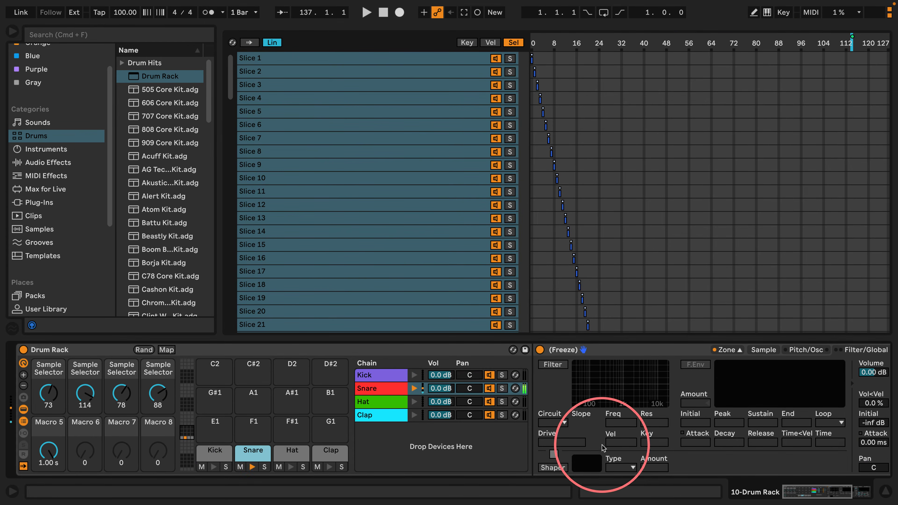
scroll(617, 389, right, 5)
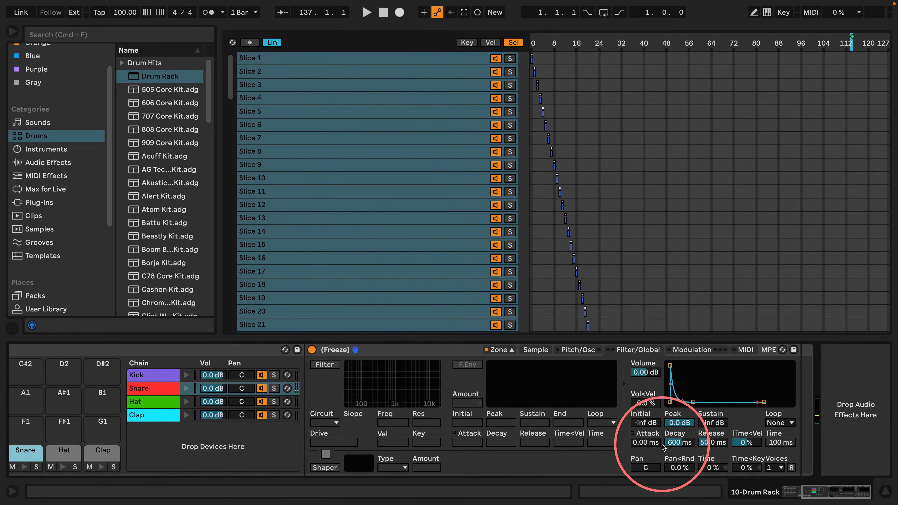
right_click(675, 444)
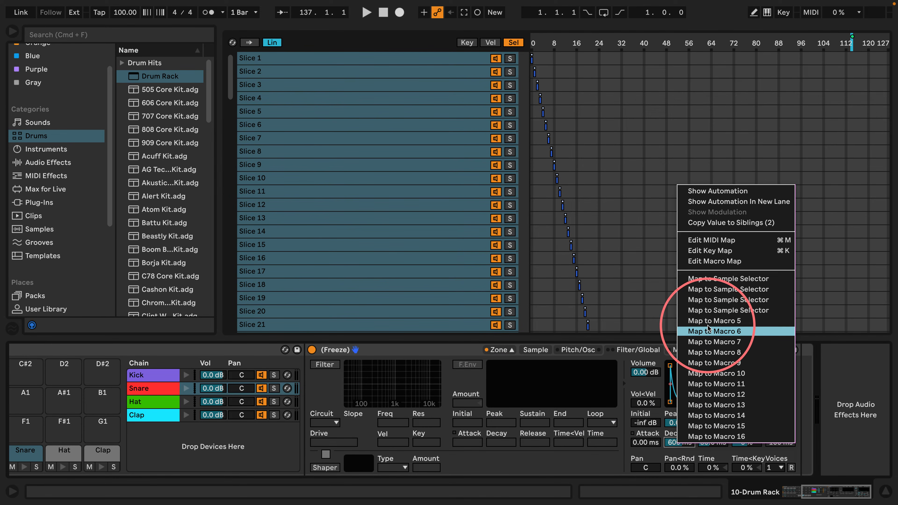
click(156, 452)
scroll(263, 424, left, 6)
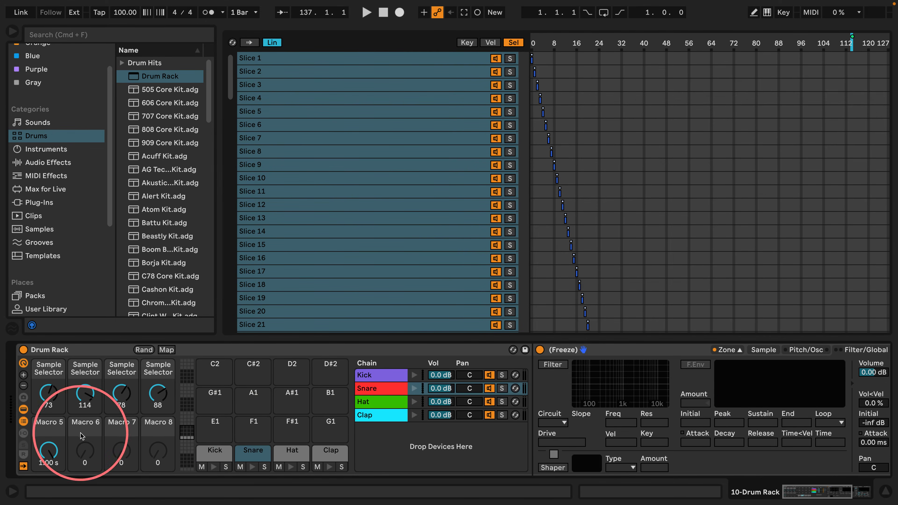
- Rename Macro 5 as Kick Env
click(49, 449)
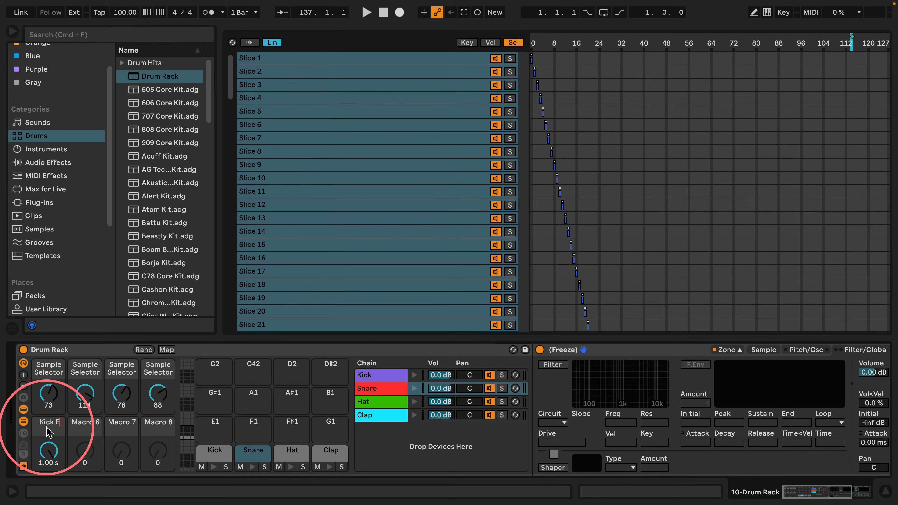
key(Return)
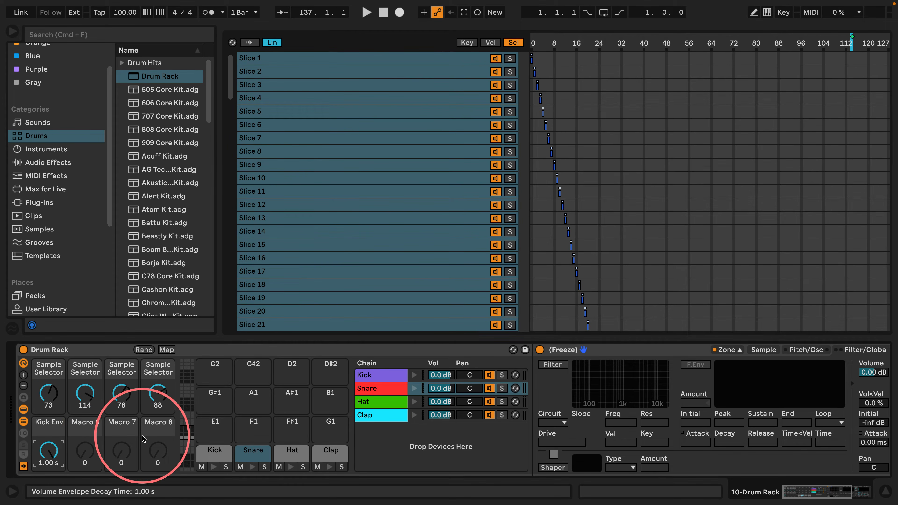
- Map both the decay and release times of the Snare sampler's volume envelope to Macro 6
click(94, 426)
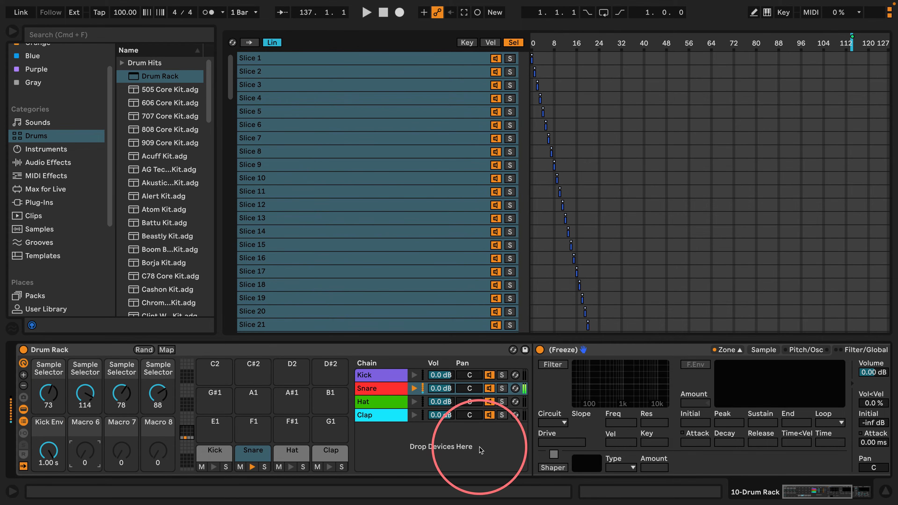
drag(808, 492, 828, 493)
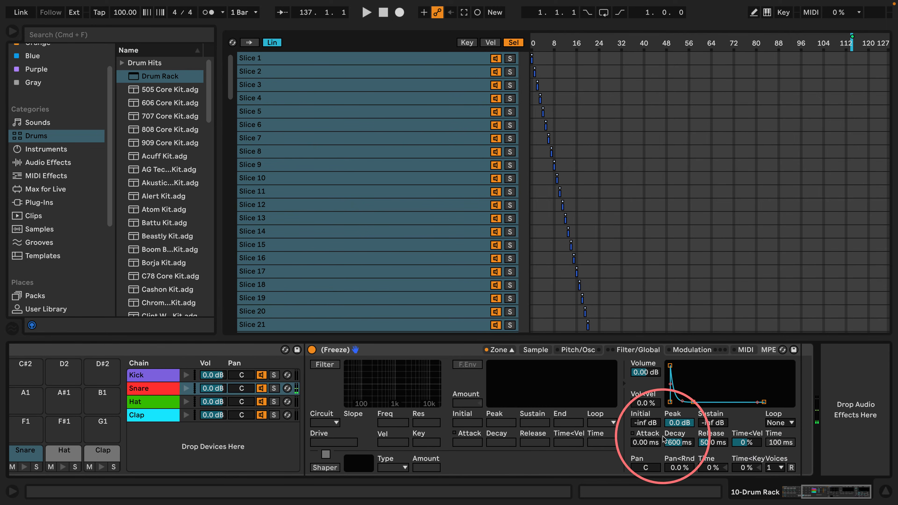
right_click(671, 414)
click(687, 329)
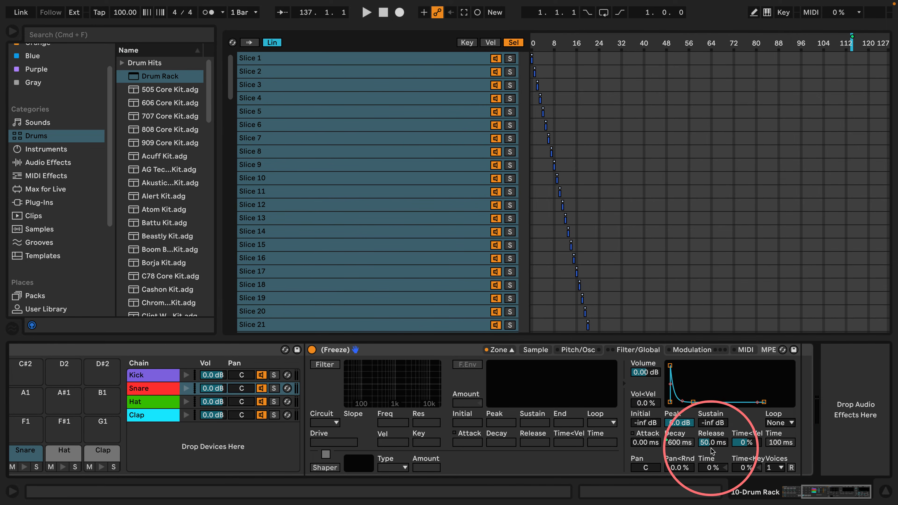
right_click(712, 442)
click(733, 341)
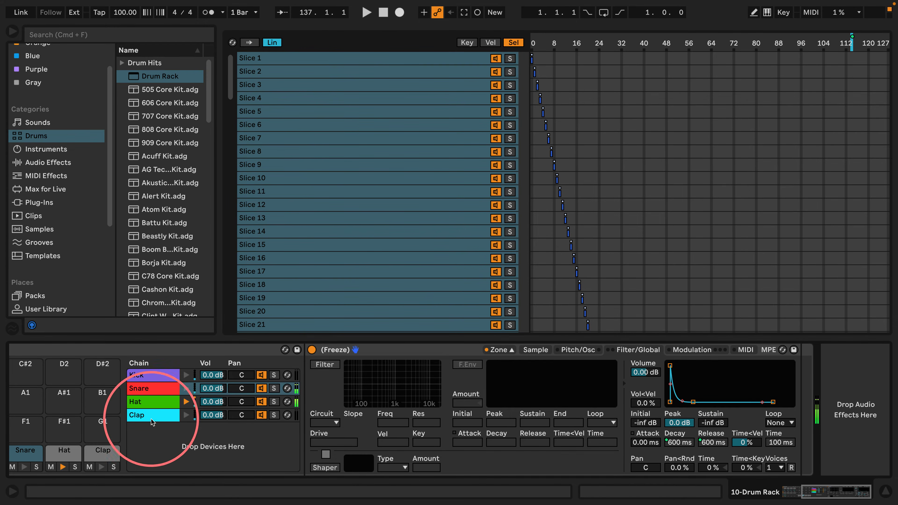
- Select the Hat chain and map its sampler's volume envelope decay and release times to Macro 7
click(152, 402)
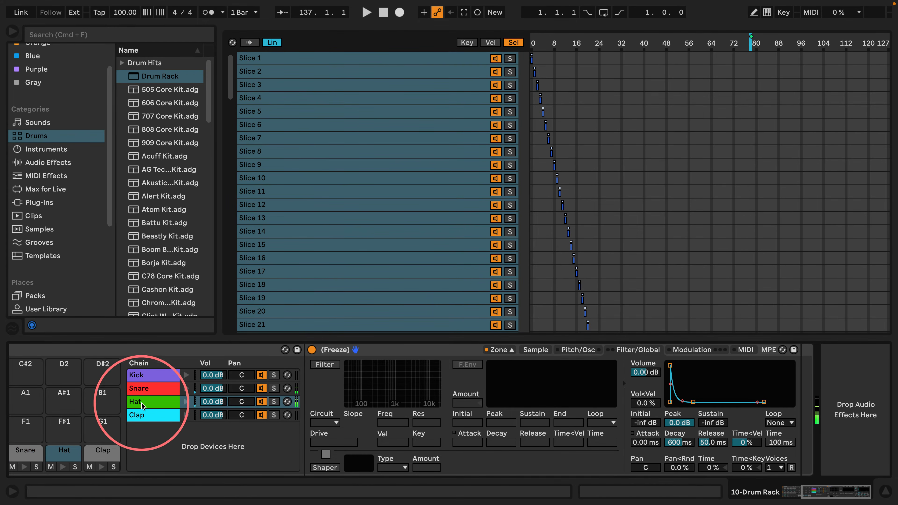
right_click(682, 442)
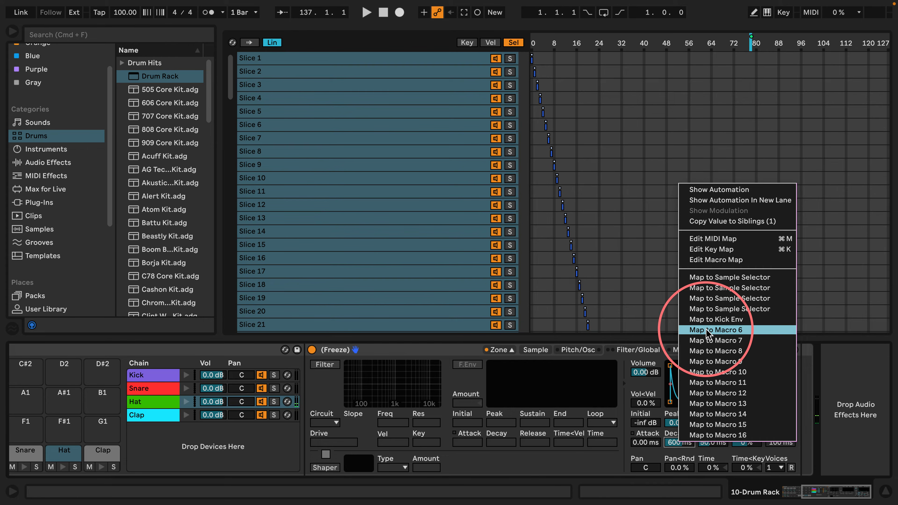
click(704, 340)
right_click(712, 442)
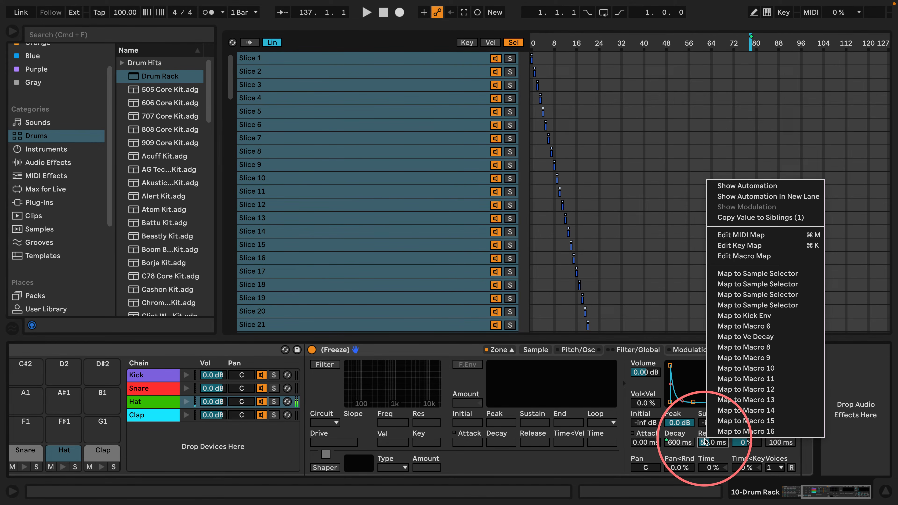
click(732, 336)
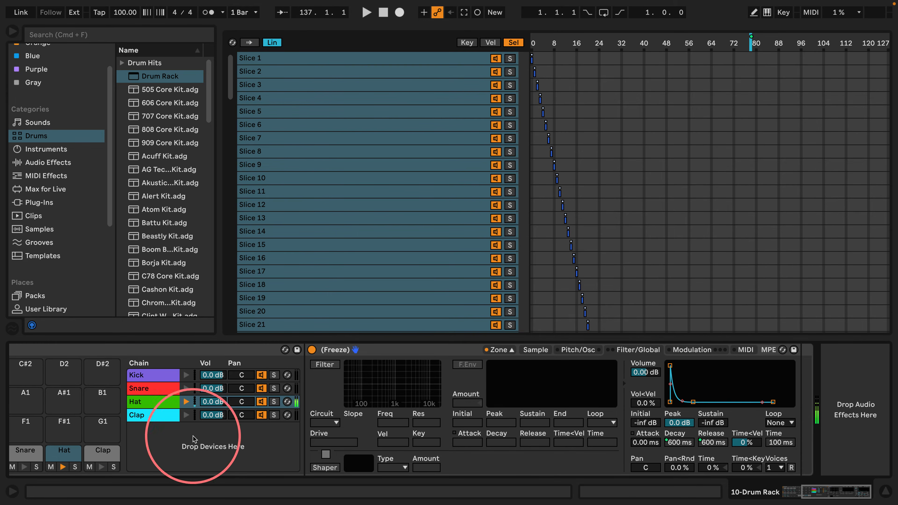
- Map the Clap sampler's volume envelope decay and release times to Macro 8
right_click(682, 440)
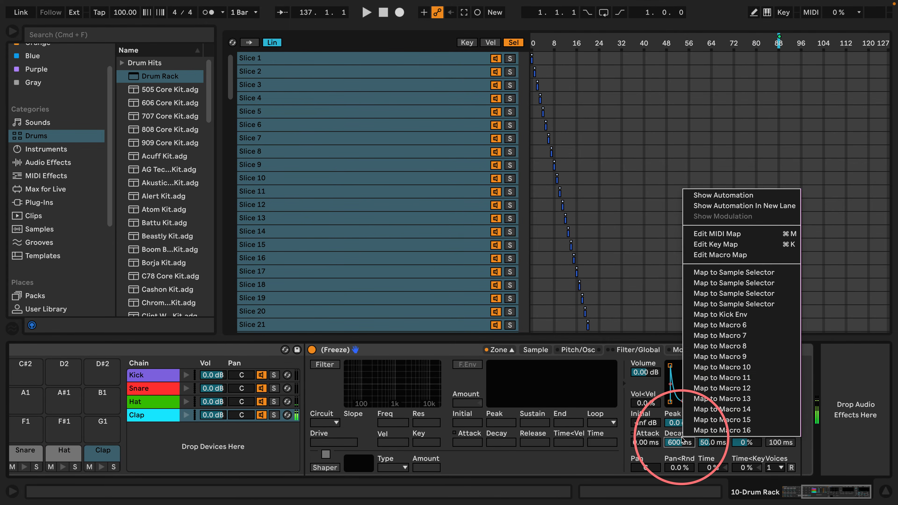
click(734, 343)
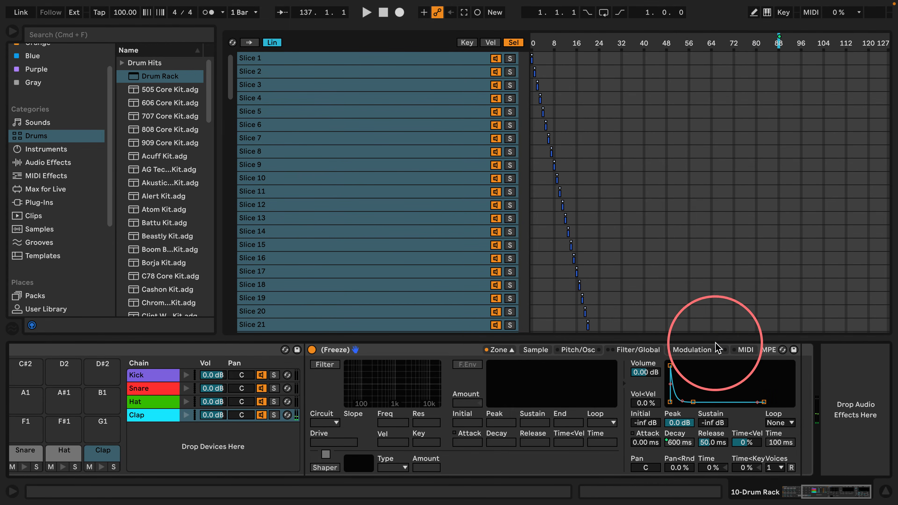
right_click(704, 445)
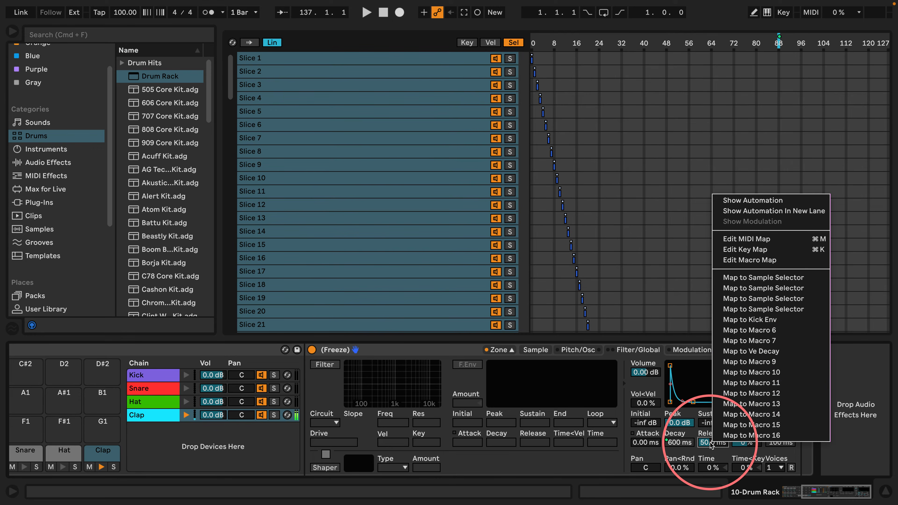
click(750, 351)
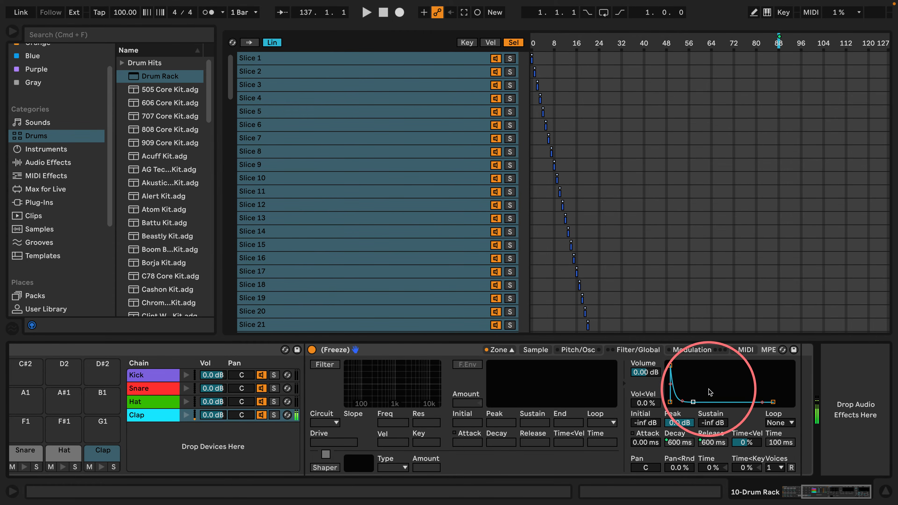
- Open the Drum Rack's macro mappings and rename Macros 6, 7 and 8 as Snare Env, Hat Env and Clap Env
scroll(643, 389, left, 5)
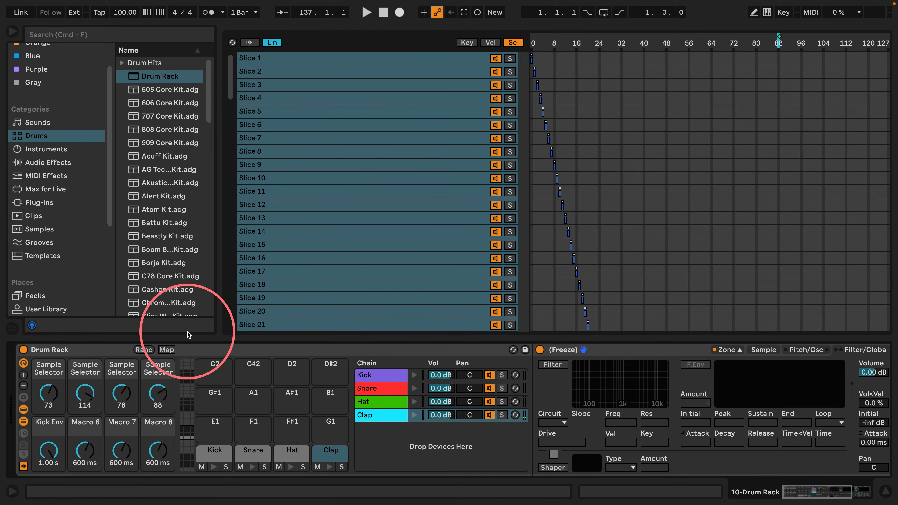
click(167, 350)
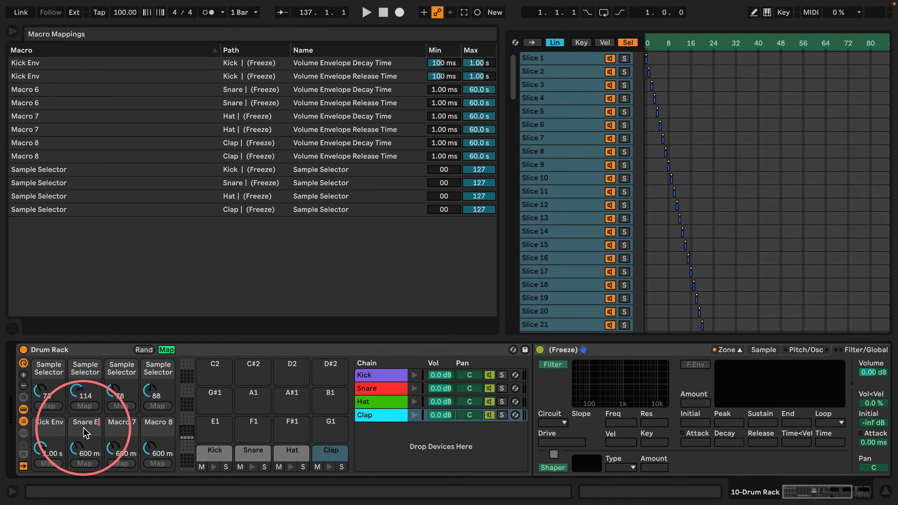
key(Tab)
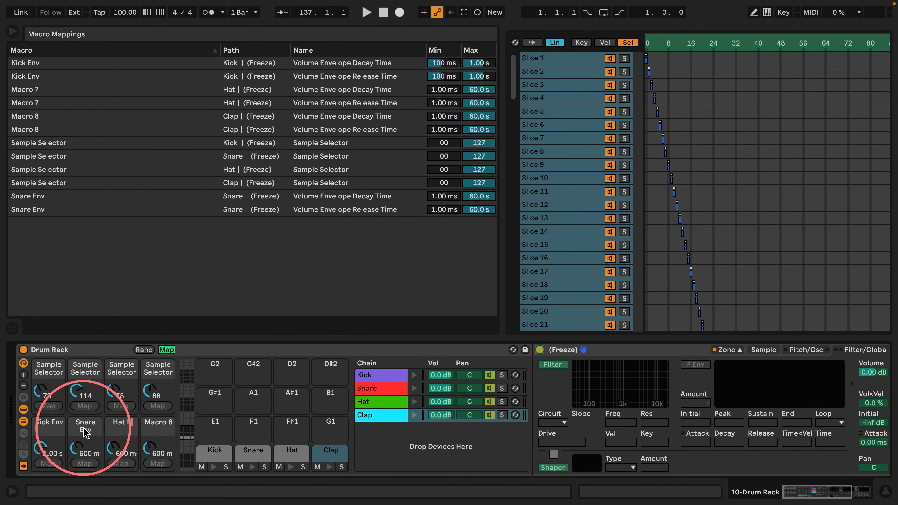
key(Tab)
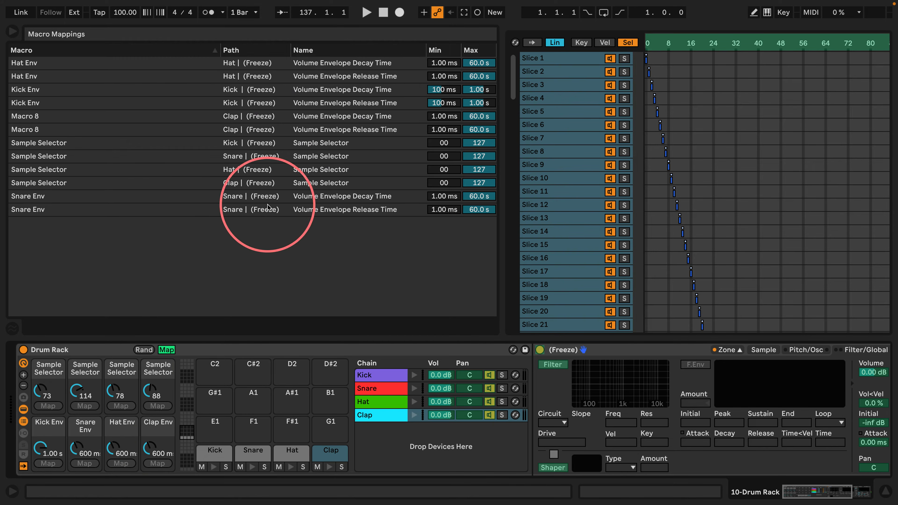
- Set the minimum of the Hat Env decay time mapping to 100 ms
click(443, 64)
text(10)
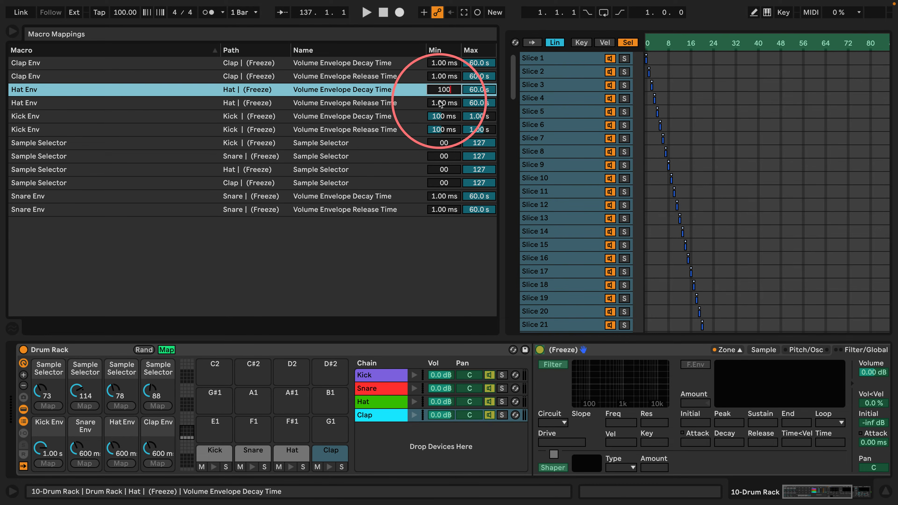
text(0)
key(Return)
- Set the minimum of both Clap Env mappings, decay time and release time, to 100 ms
click(440, 63)
text(100)
key(Return)
click(438, 75)
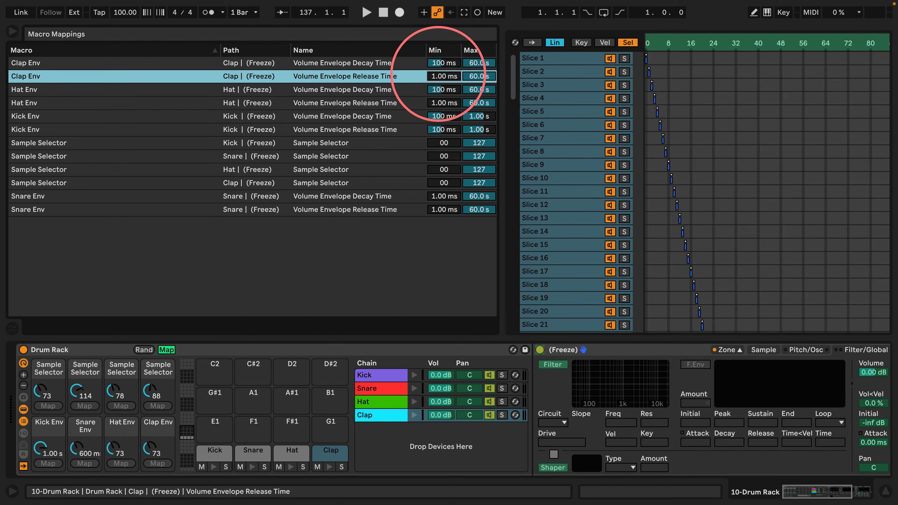
text(100)
key(Return)
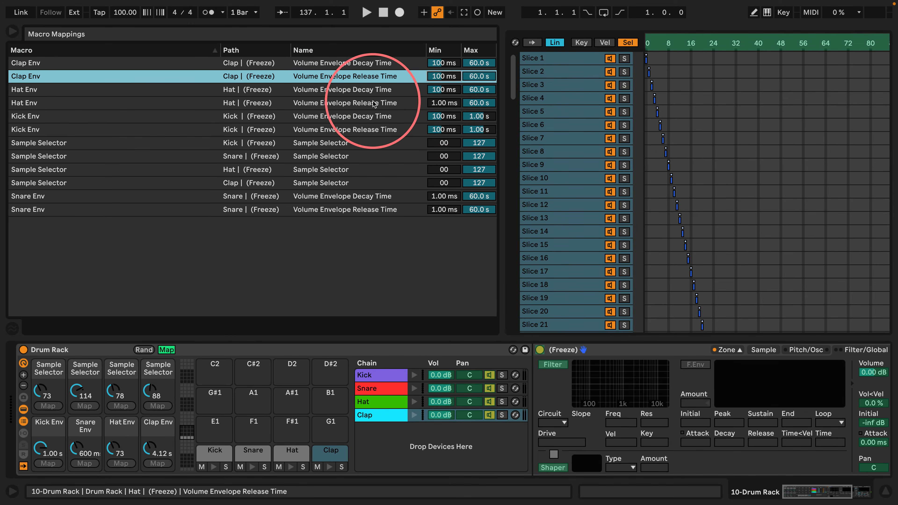
- Set the minimum of the Hat Env release mapping and of both Snare Env mappings to 100 ms
click(438, 103)
text(100)
key(Return)
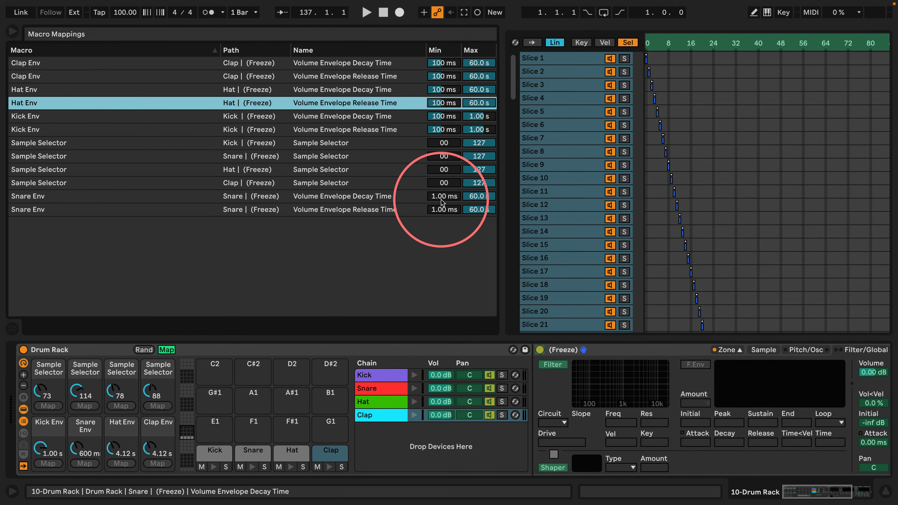
click(444, 196)
text(100)
key(Return)
click(440, 209)
text(100)
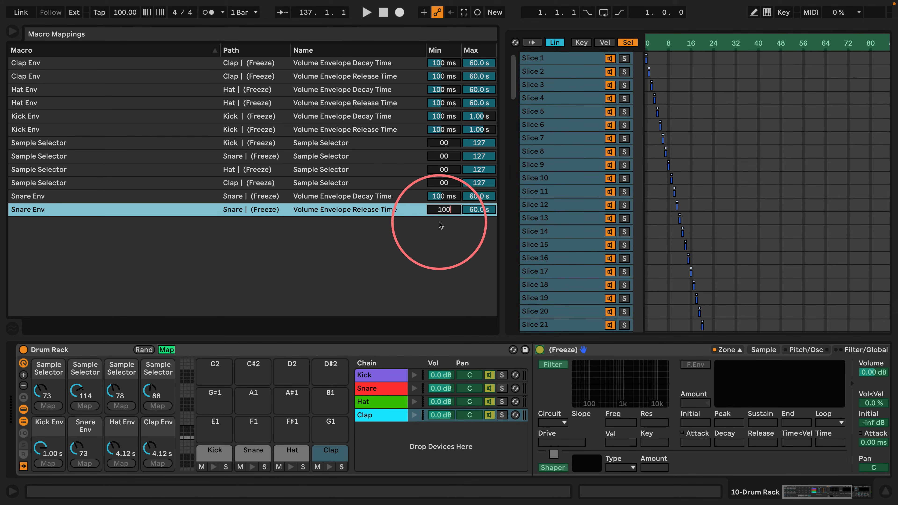
- Set the maximum of the Snare Env release and decay time mappings to 1.00 s
click(477, 211)
text(1)
key(Return)
key(Up)
text(100)
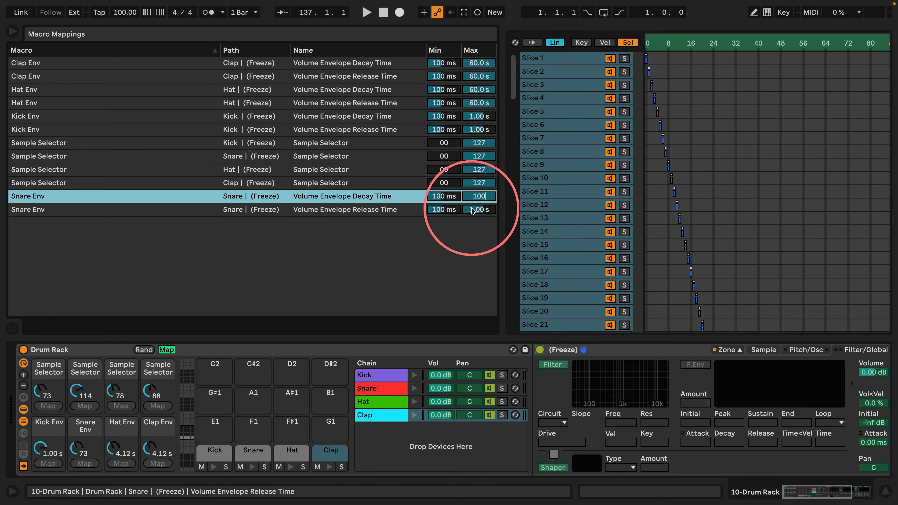
text(0)
- Set the maximum of the Hat Env release and decay time mappings to 1.00 s
click(478, 103)
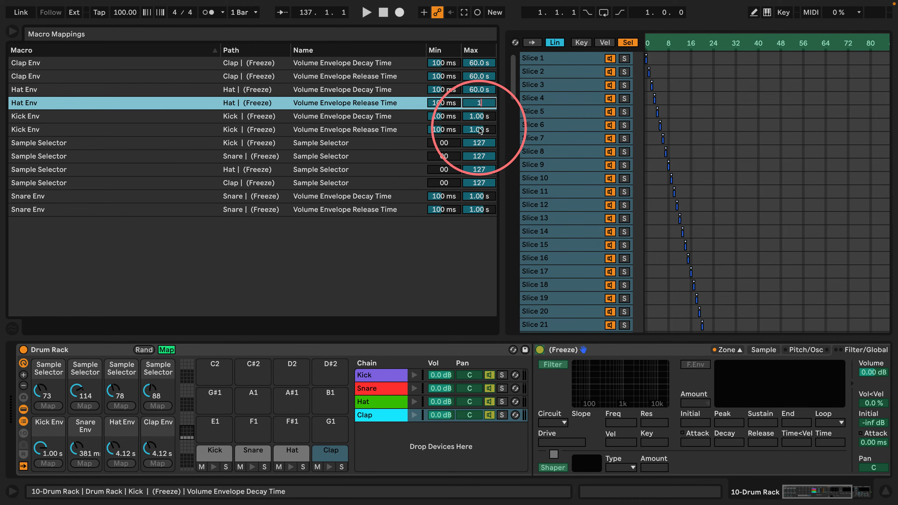
text(1000)
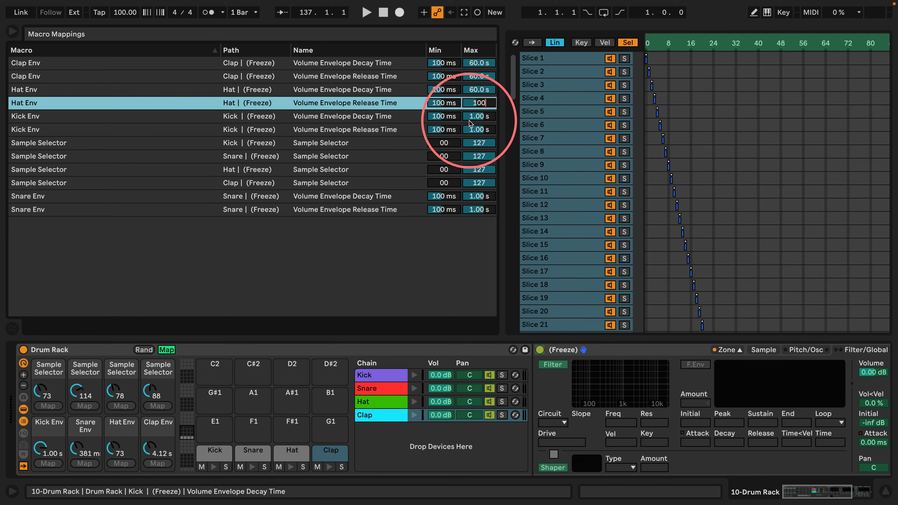
key(Return)
key(Up)
text(1000)
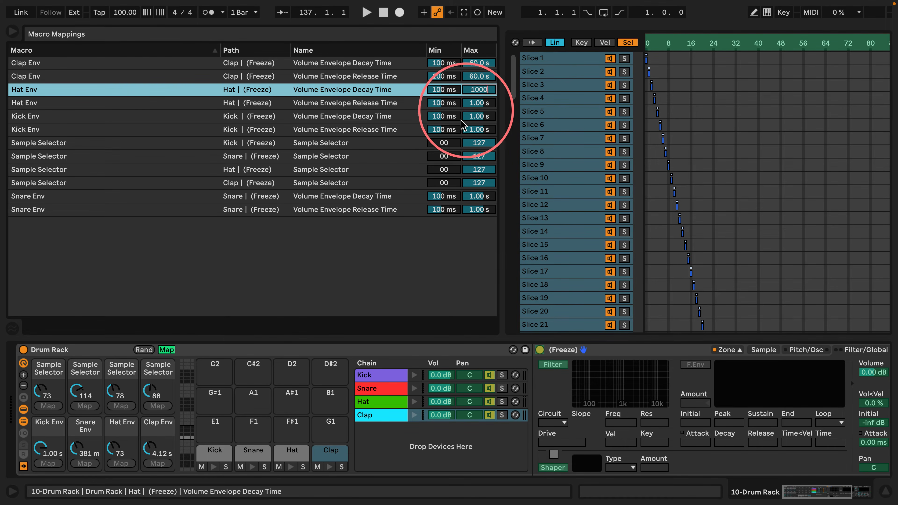
key(Return)
- Set the maximum of the Clap Env release and decay time mappings to 1.00 s
key(Up)
text(1000)
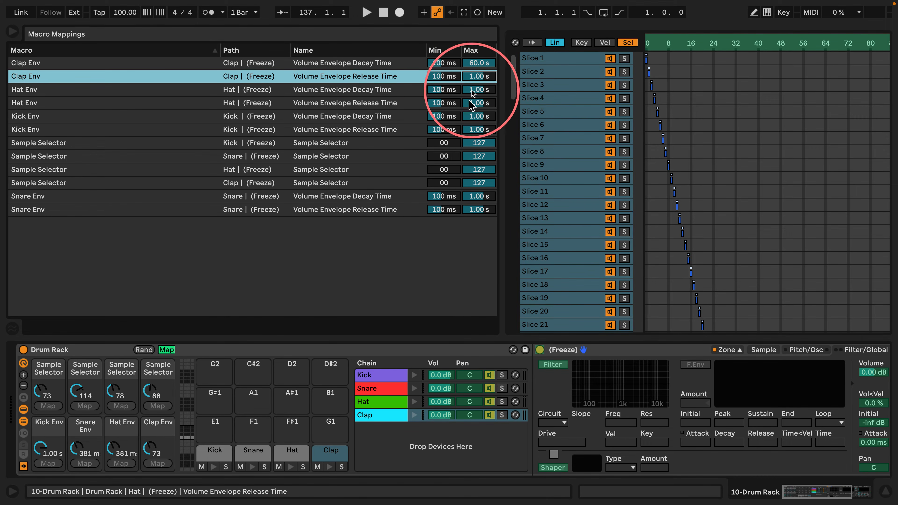
key(Return)
key(Up)
text(1000)
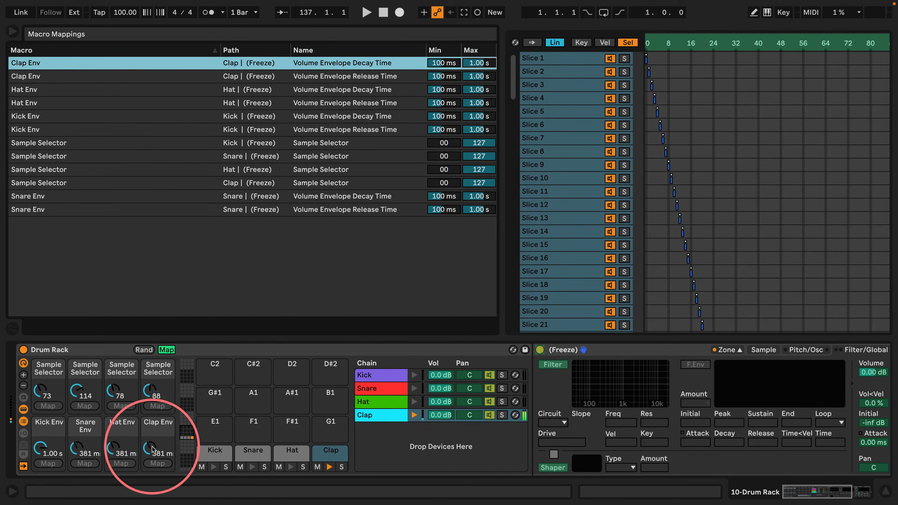
- Leave macro mapping and set the envelope macros to about 252 ms for clap, 243 ms for hat and 459 ms for snare
mouse_move(150, 449)
mouse_down()
mouse_move(148, 438)
mouse_move(147, 449)
mouse_up()
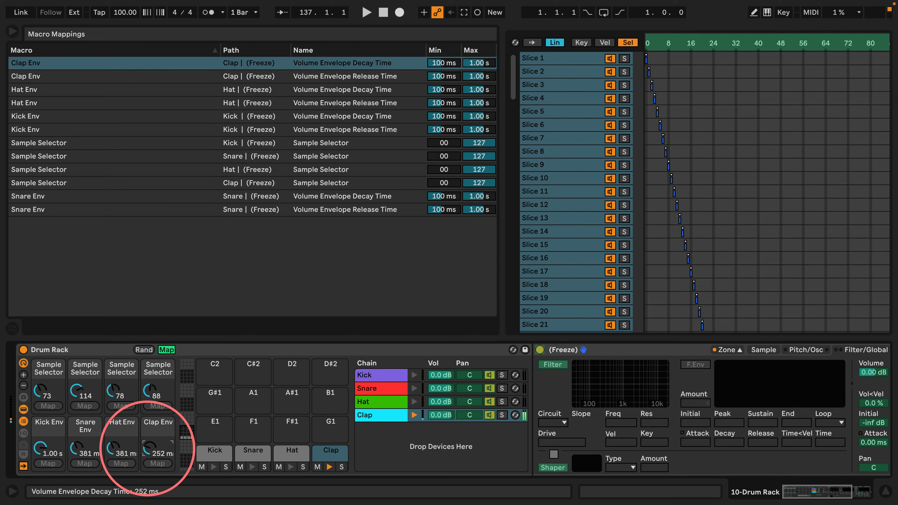
click(166, 349)
drag(118, 460, 47, 448)
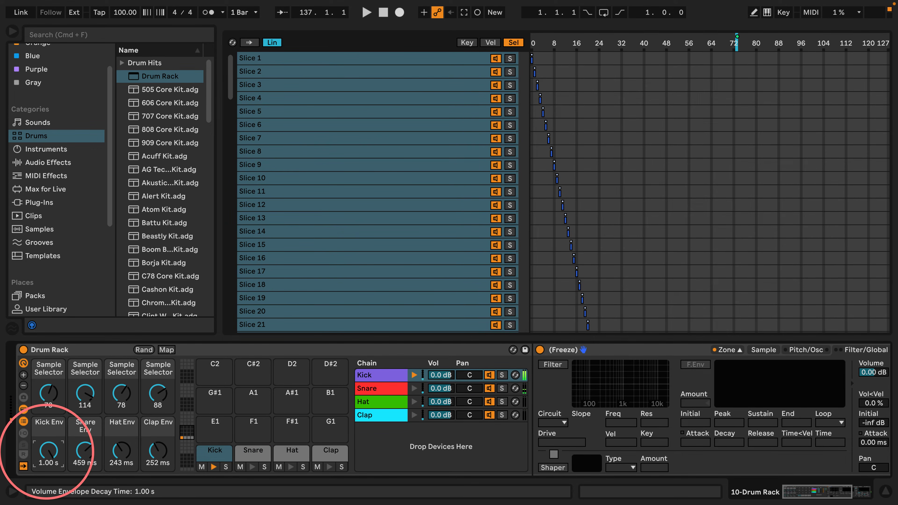
- Set the number of visible Drum Rack macros to 12
click(23, 375)
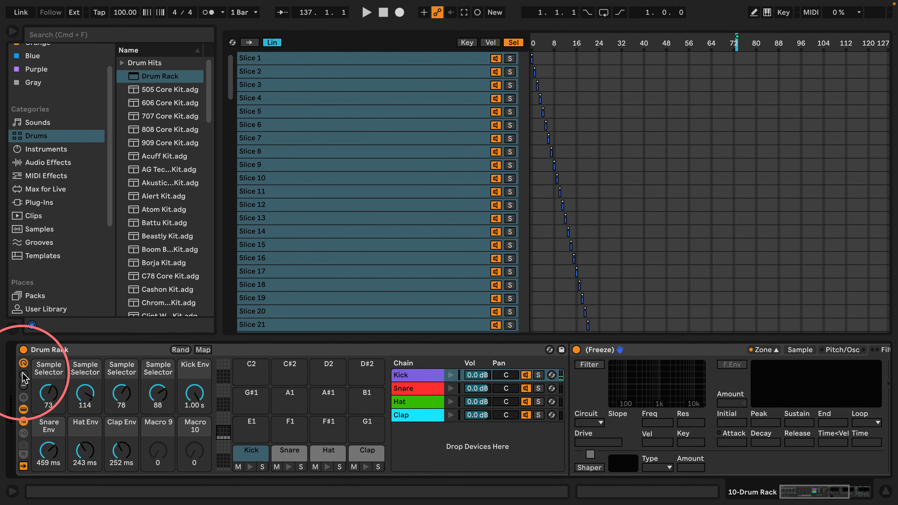
click(22, 375)
click(23, 375)
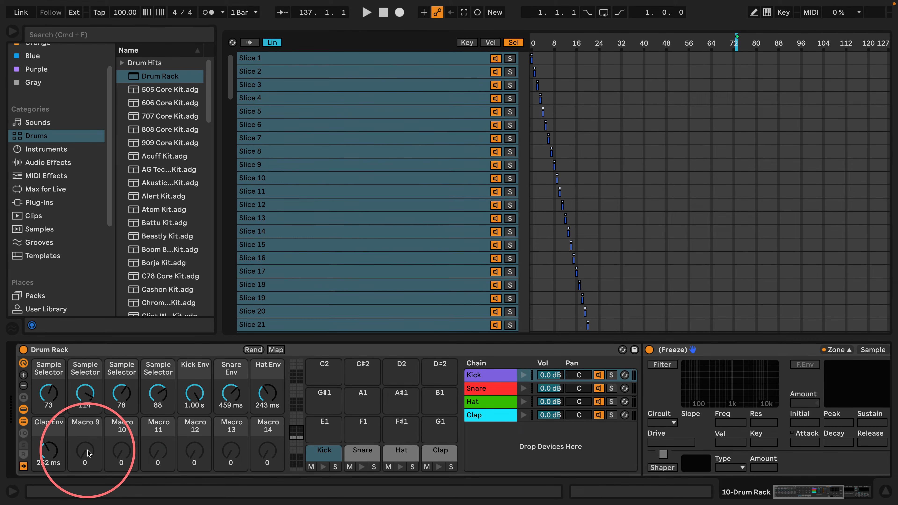
click(23, 387)
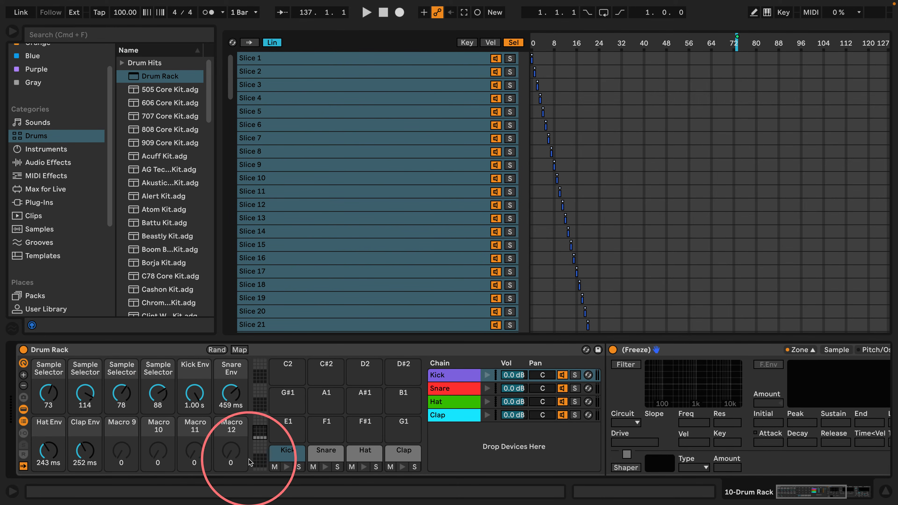
- Rename macros 9 to 12 as Kick Pitch, Snare Pitch, Hat Pitch and Clap Pitch
click(288, 452)
click(129, 425)
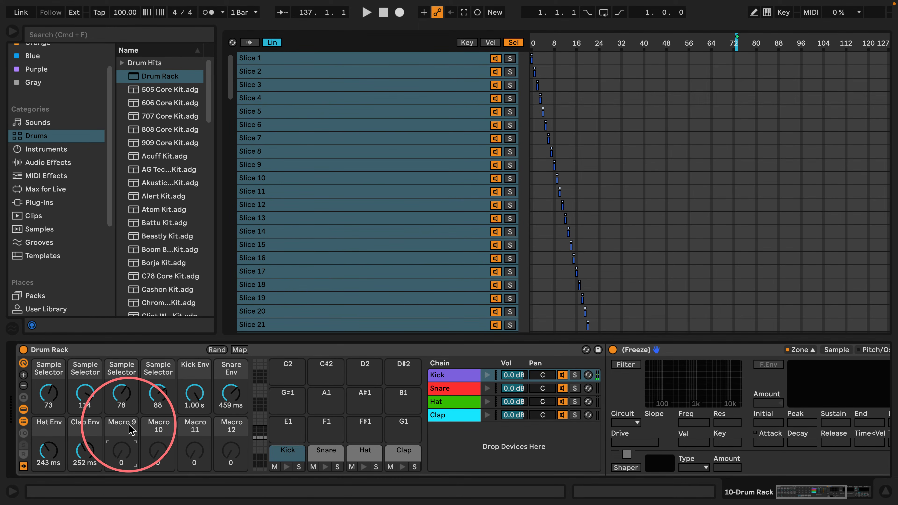
key(super+r)
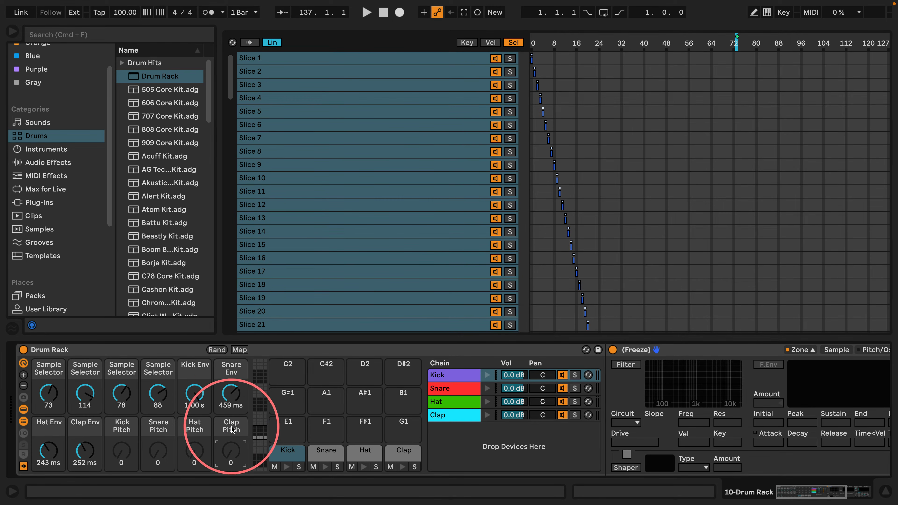
click(117, 424)
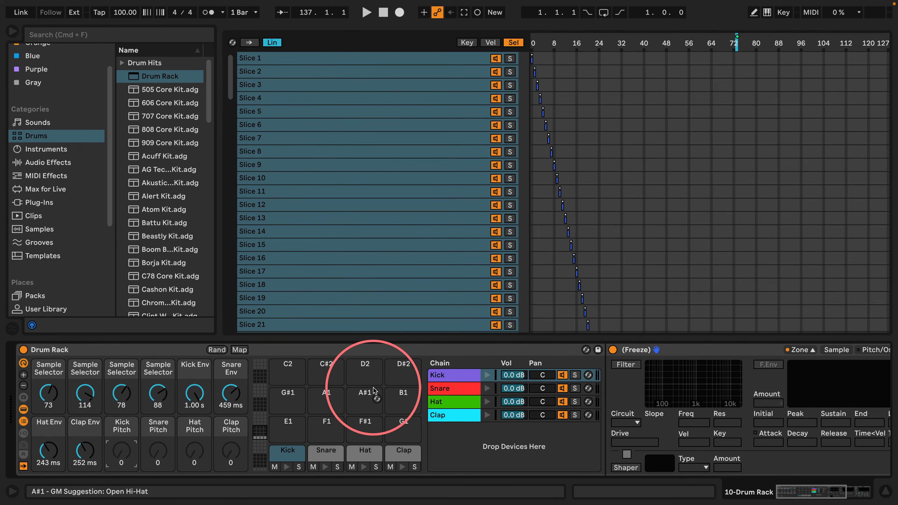
- Map the kick sampler's Transpose to the Kick Pitch macro and the snare sampler's Transpose to Snare Pitch
drag(790, 491, 813, 490)
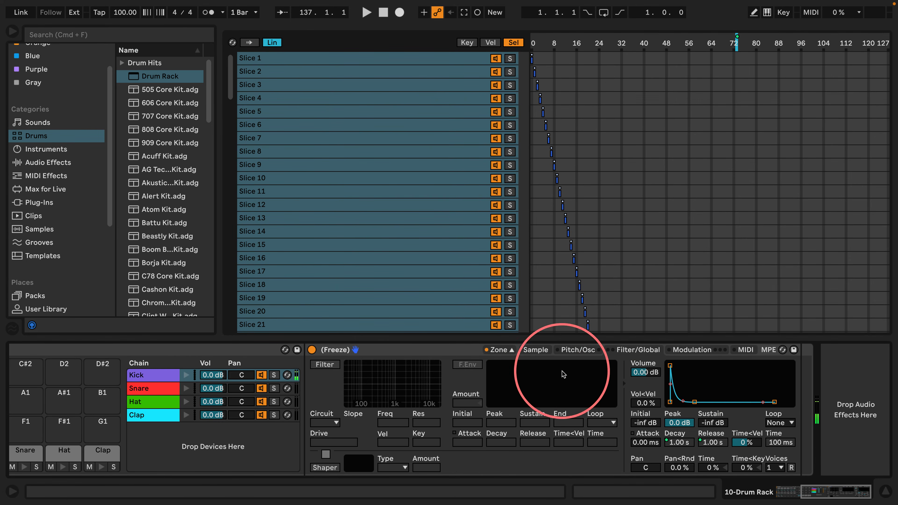
click(535, 349)
click(582, 350)
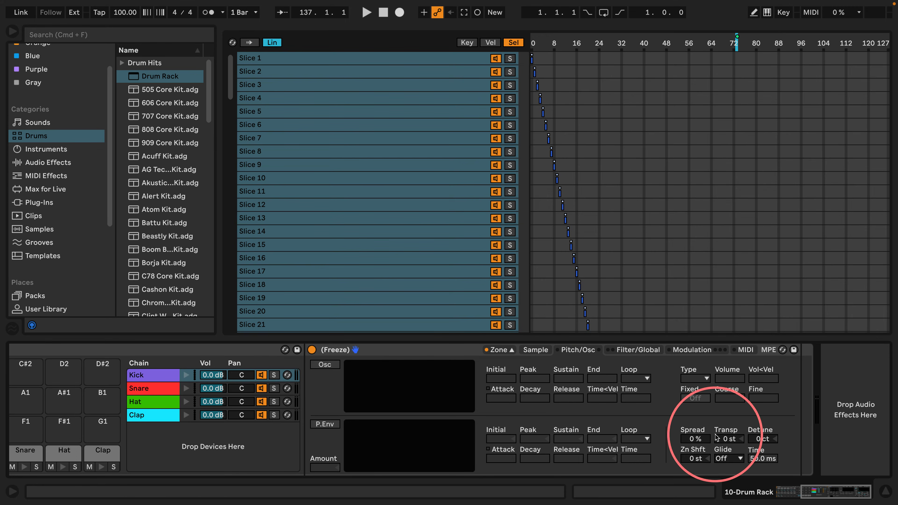
right_click(728, 440)
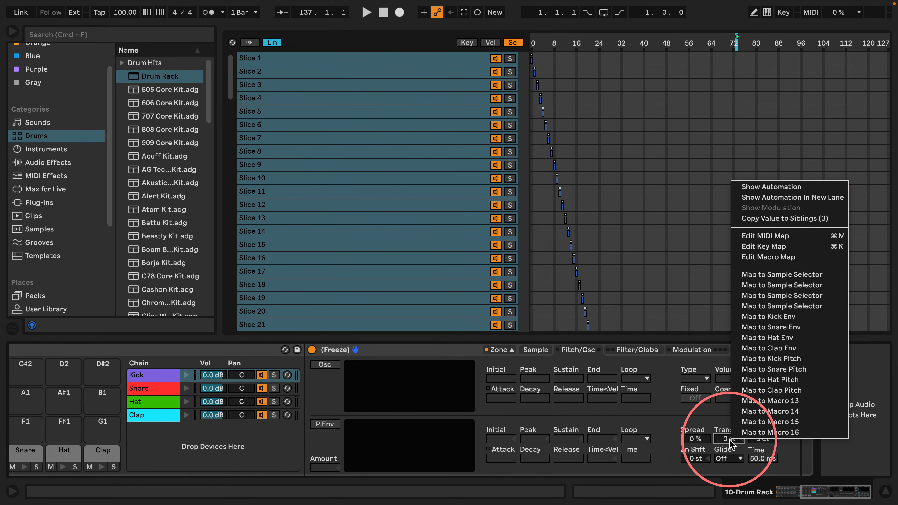
click(759, 360)
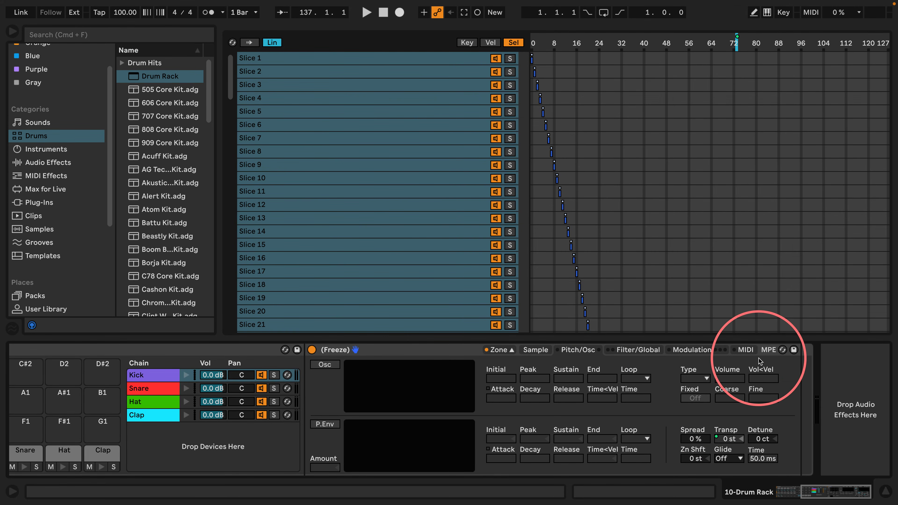
right_click(728, 438)
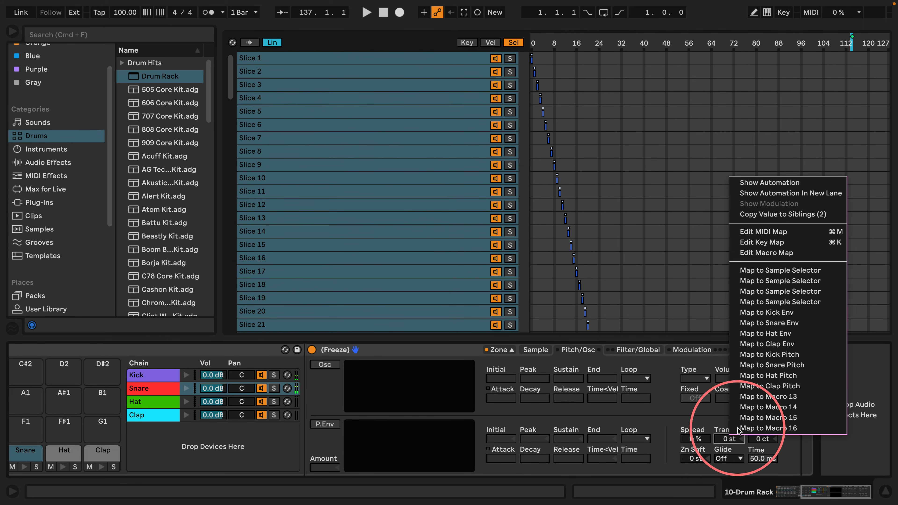
click(771, 366)
- Map the hat sampler's Transpose to the Hat Pitch macro and the clap sampler's Transpose to Clap Pitch
click(824, 490)
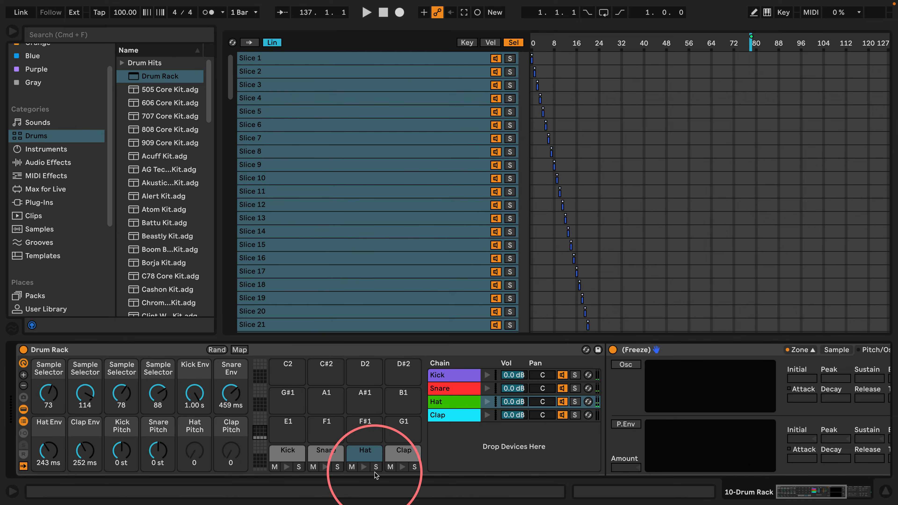
drag(812, 492, 831, 494)
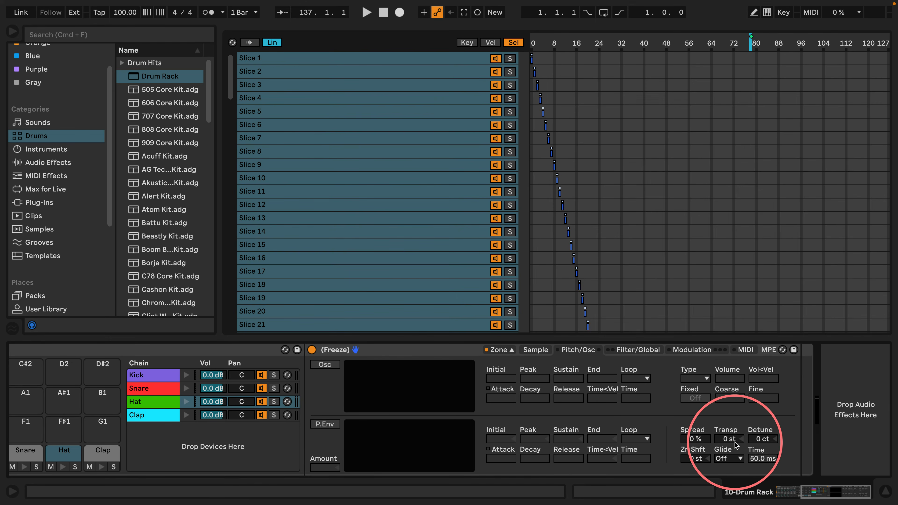
right_click(728, 439)
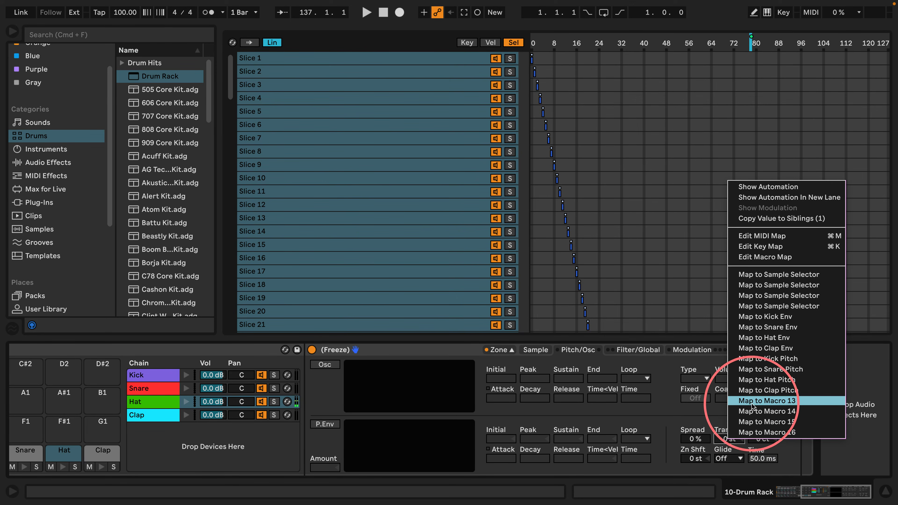
click(777, 369)
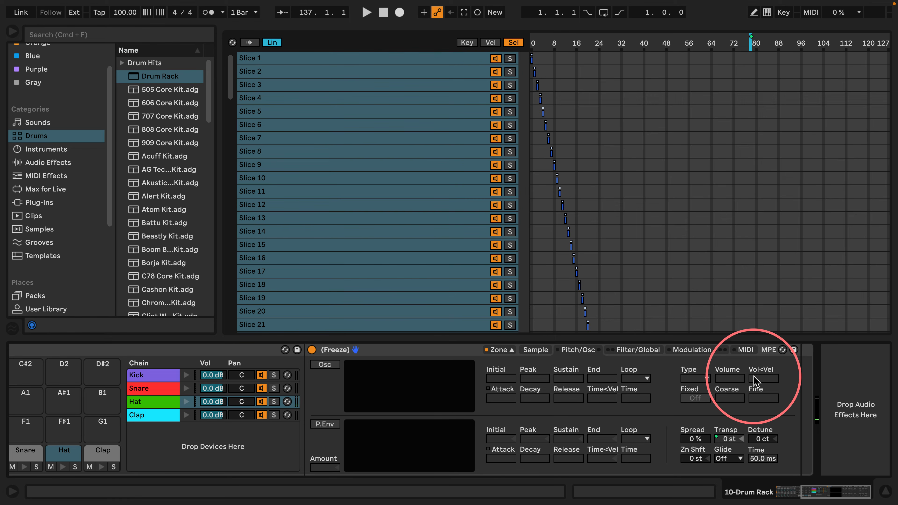
right_click(730, 439)
click(760, 389)
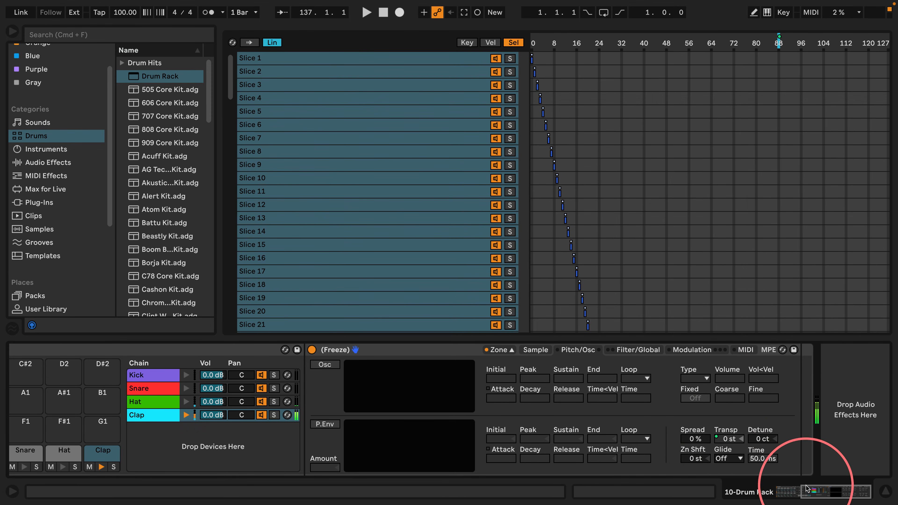
- Audition the Kick Pitch macro by raising it to about +41 st and bringing it back to about -1 st
drag(820, 490, 718, 488)
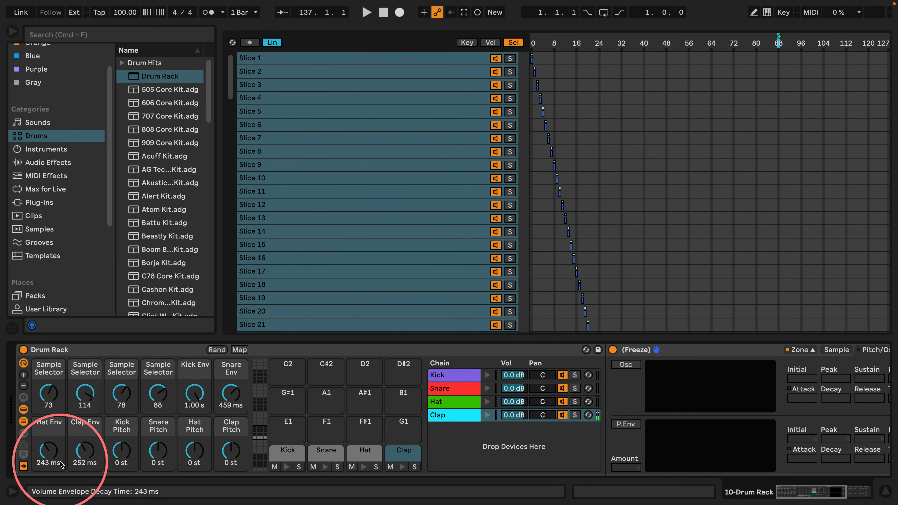
drag(122, 446, 118, 451)
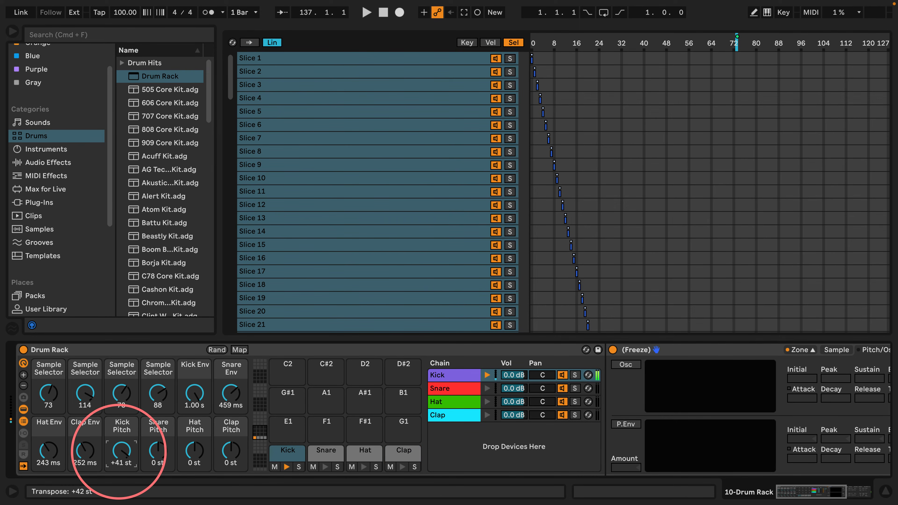
drag(121, 450, 122, 438)
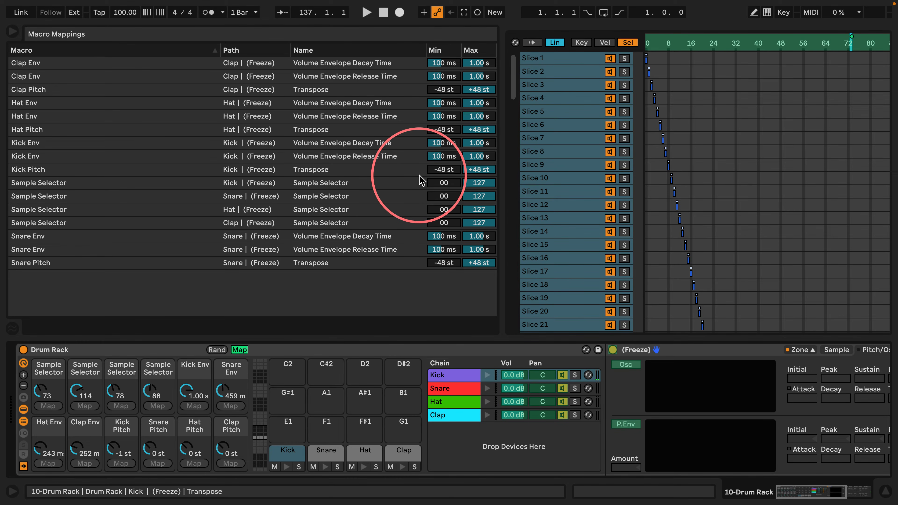
- Set the minimum of the Clap Pitch transpose mapping to +12 st and of the Hat Pitch mapping to -12 st
click(438, 90)
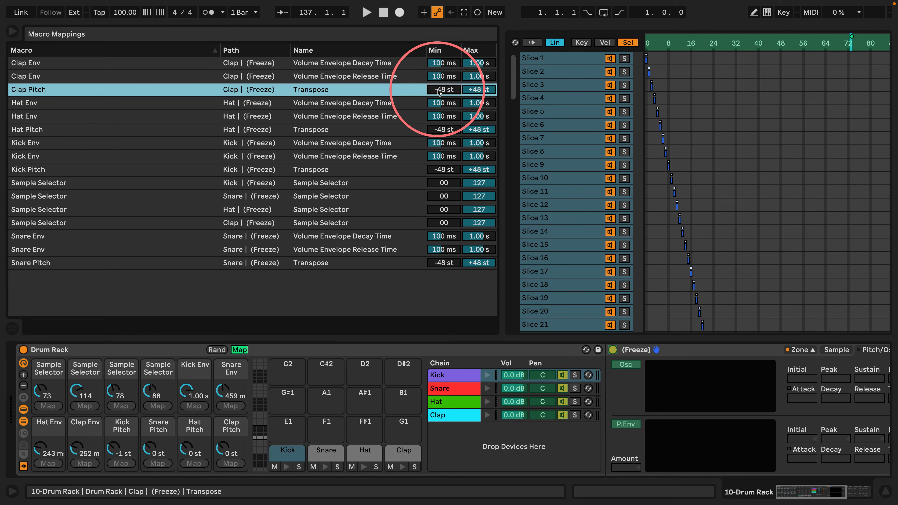
text(12)
click(440, 130)
text(-12)
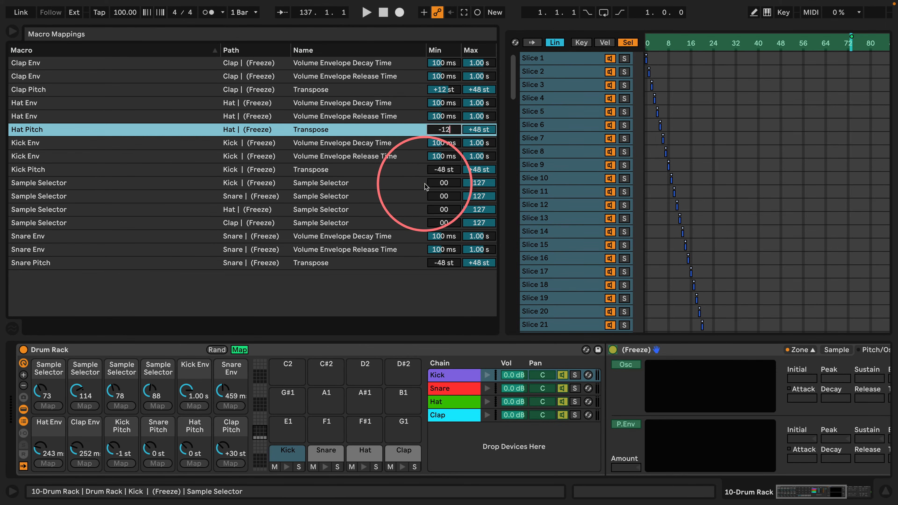
key(Return)
- Set the minimum of the Kick Pitch and Snare Pitch transpose mappings to -12 st
click(440, 170)
text(-12)
key(Return)
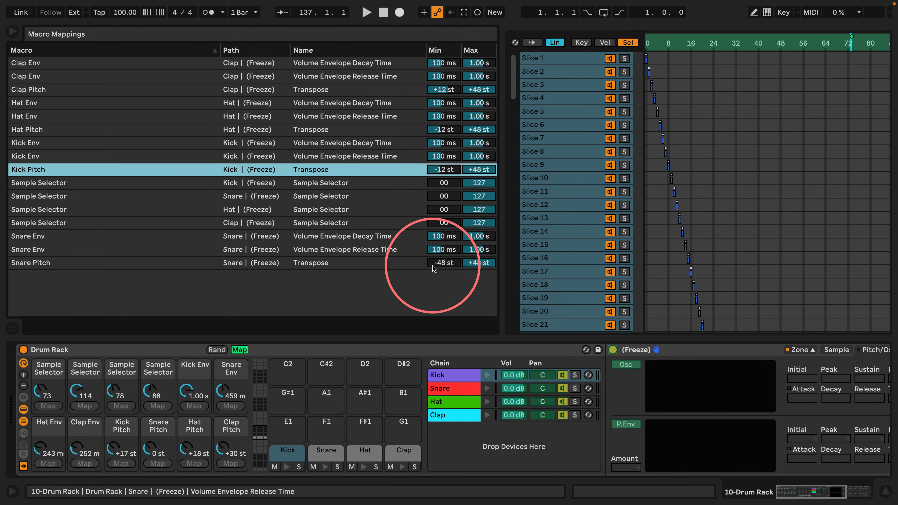
click(434, 266)
text(-12)
key(Return)
- Set the maximum of the Snare Pitch and Kick Pitch transpose mappings to +12 st
click(463, 263)
text(12)
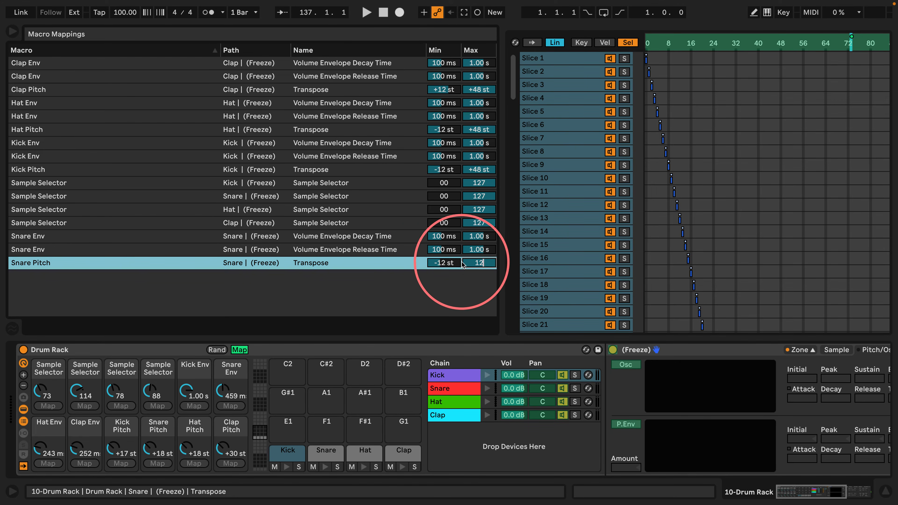
key(Return)
click(478, 169)
text(12)
key(Return)
- Set the maximum of the Hat Pitch and Clap Pitch transpose mappings to +12 st
click(475, 130)
text(12)
key(Return)
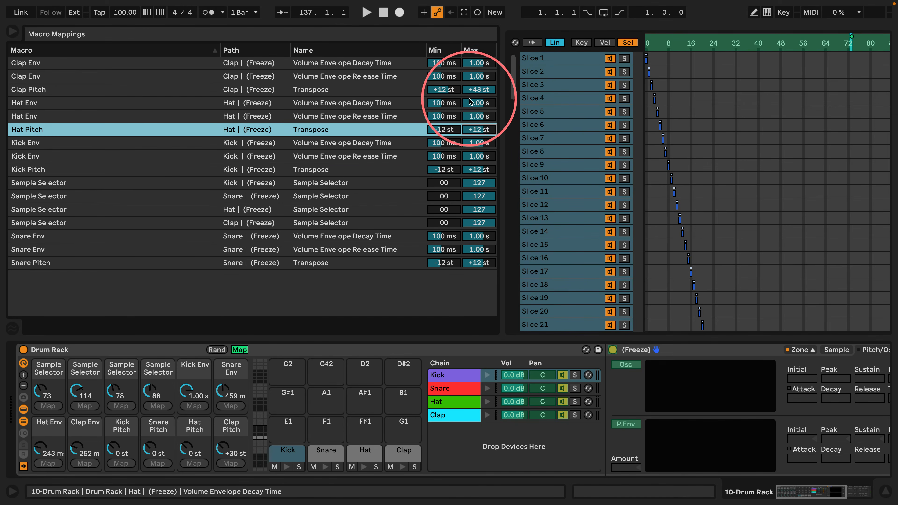
click(478, 90)
text(12)
key(Return)
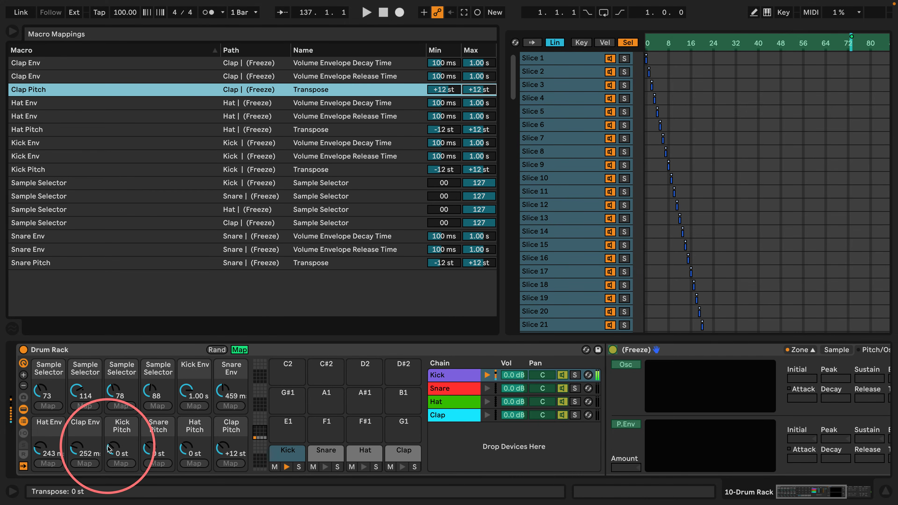
- Leave macro mapping and randomize all of the Drum Rack's macros twice
mouse_move(108, 449)
mouse_down()
mouse_move(108, 432)
mouse_move(110, 451)
mouse_up()
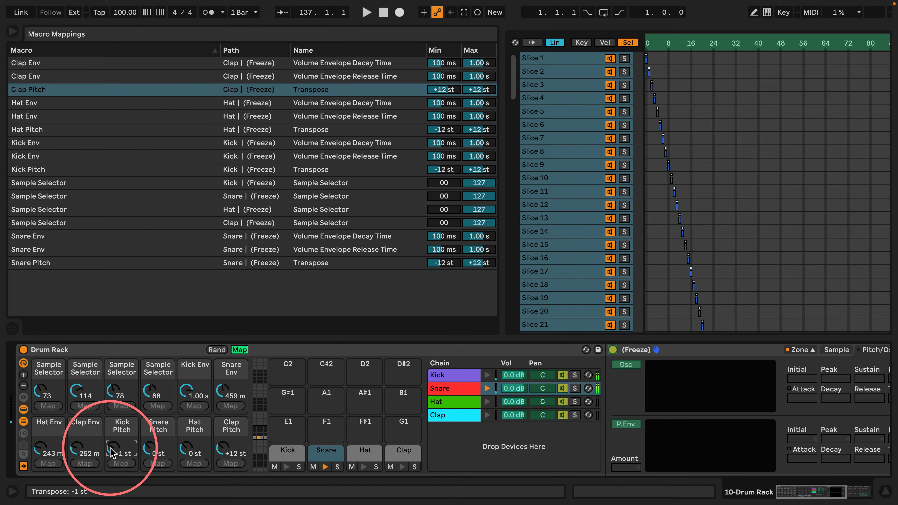
click(240, 350)
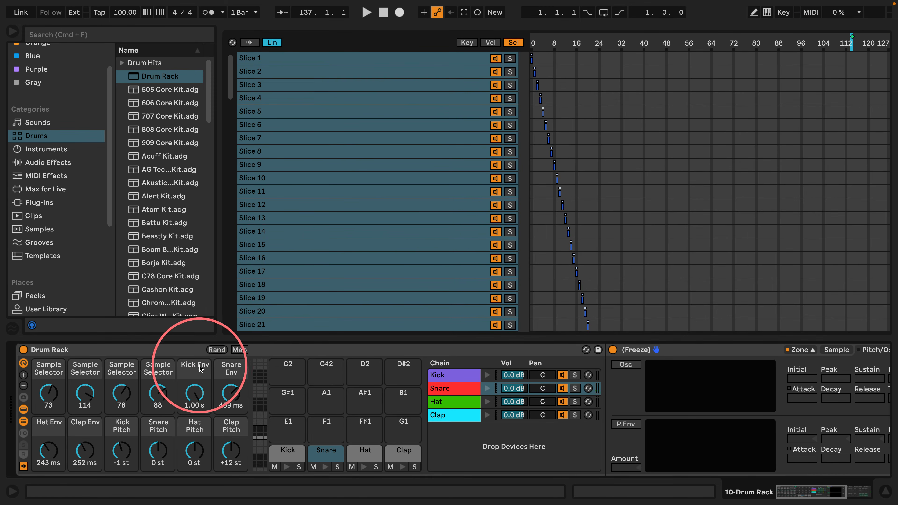
click(217, 349)
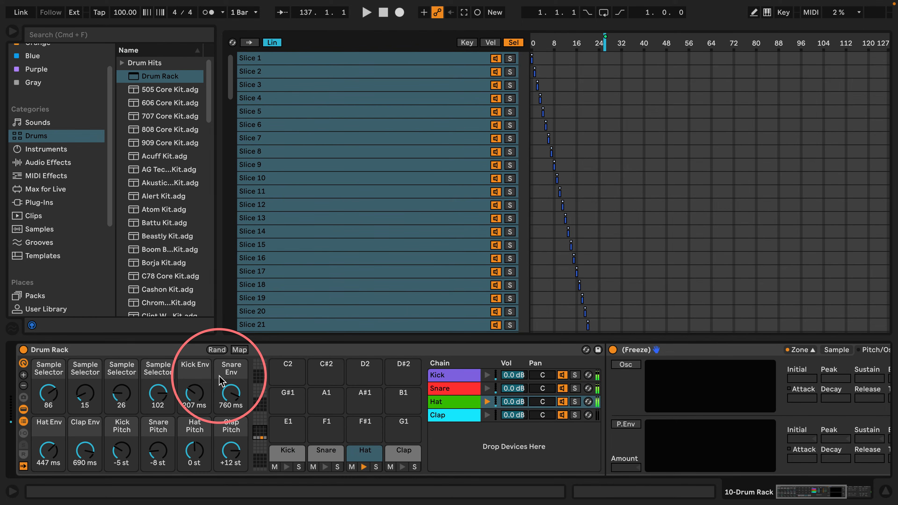
click(217, 349)
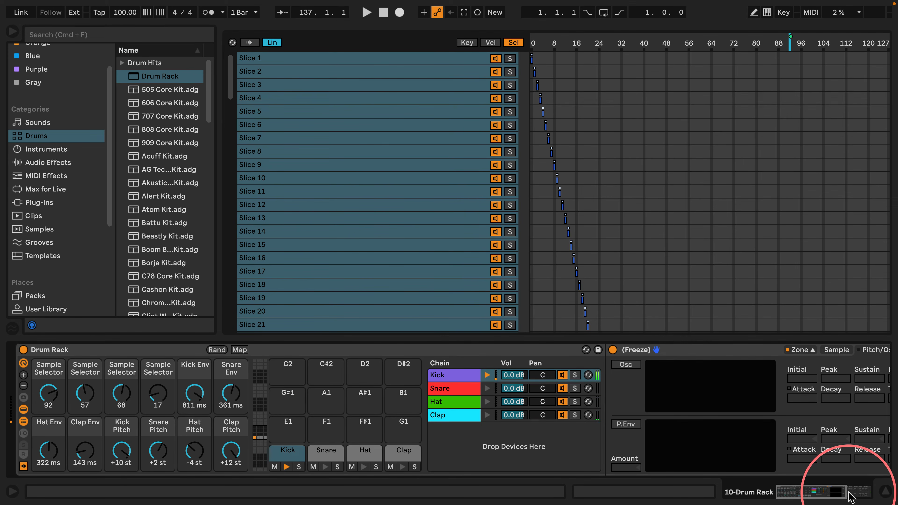
- Start playback and set the tempo to 150 BPM
key(space)
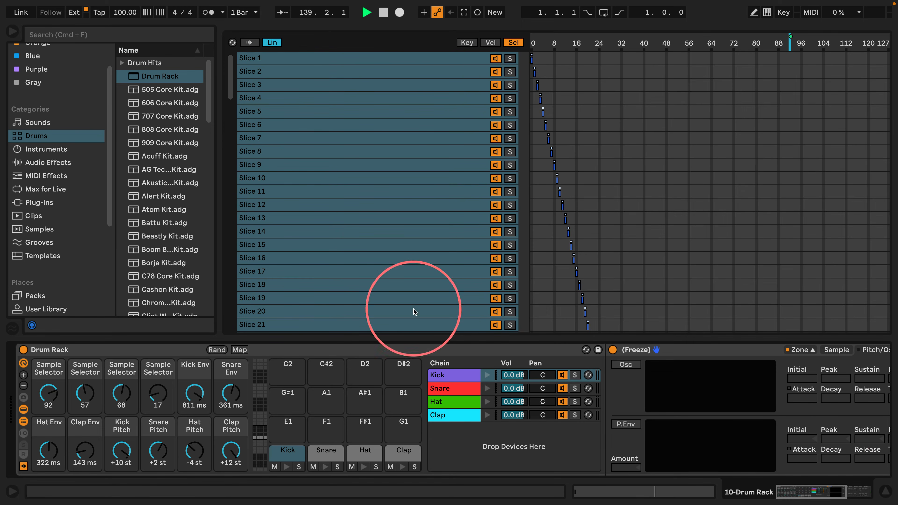
click(119, 13)
text(150)
key(Return)
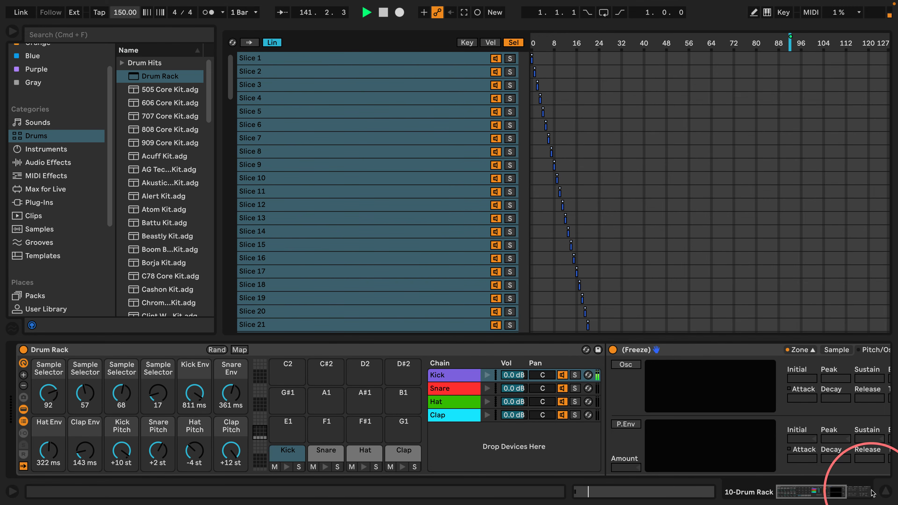
- Hide the device view and shrink the tracks from DS Kick through Clap to their narrowest width
click(885, 490)
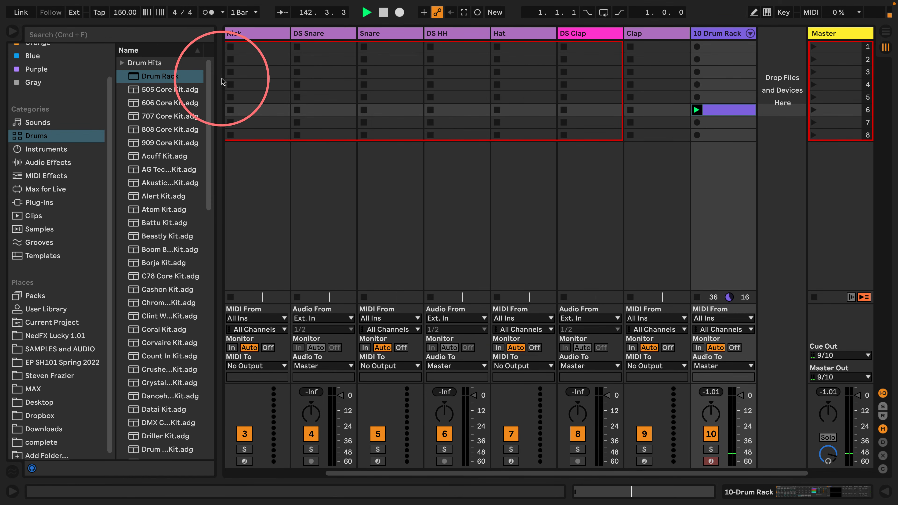
click(309, 35)
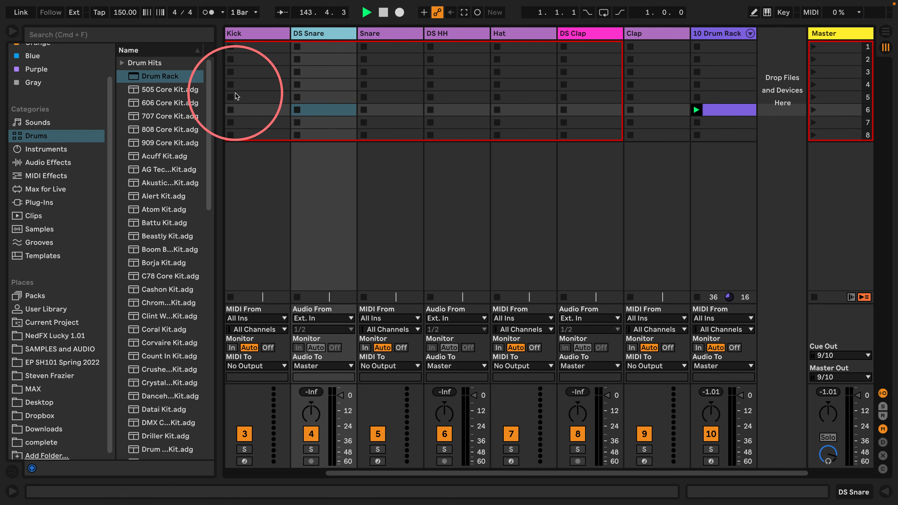
scroll(251, 90, left, 2)
click(330, 33)
scroll(530, 53, right, 2)
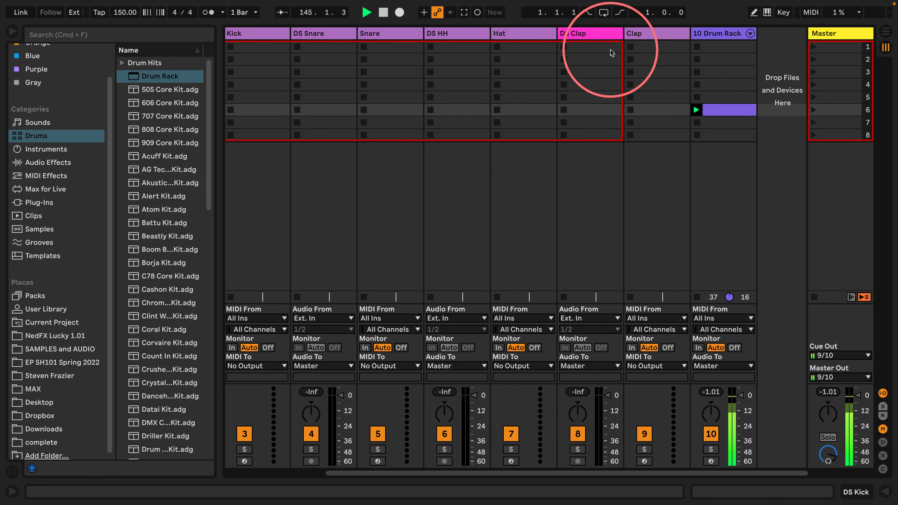
shift+click(661, 33)
drag(686, 36, 474, 27)
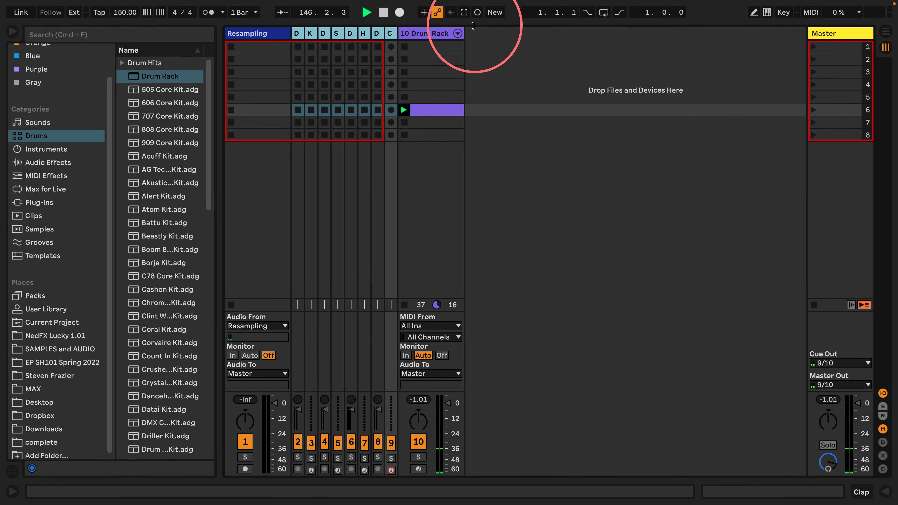
- Move the Drum Rack track's clip from the sixth slot up to the first slot and open its note editor
drag(431, 110, 429, 47)
double_click(430, 48)
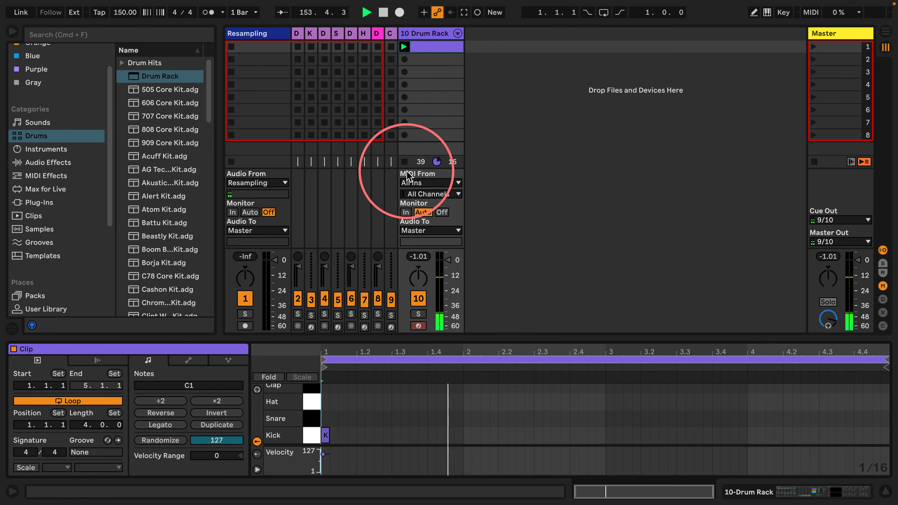
key(Delete)
key(super+z)
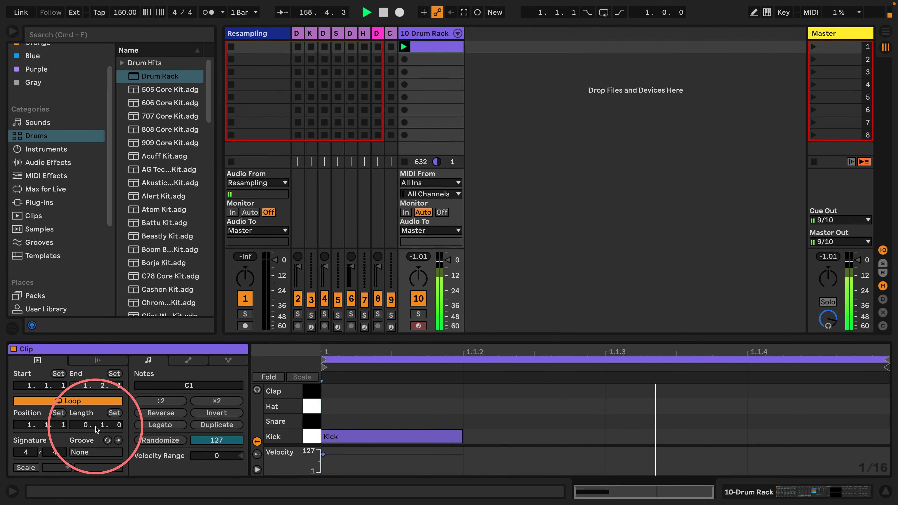
- Set the clip's loop length to one bar (1.0.0) and stop playback
click(85, 424)
key(Up)
click(99, 427)
key(Down)
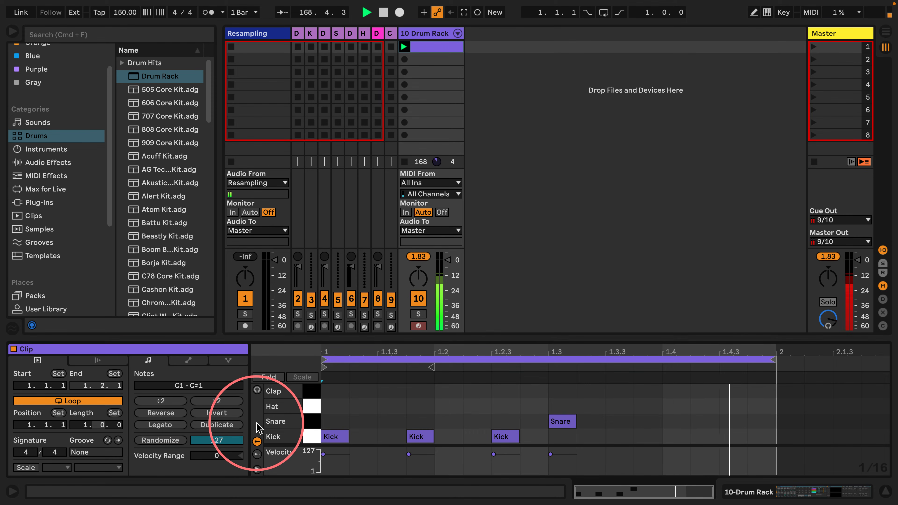
key(space)
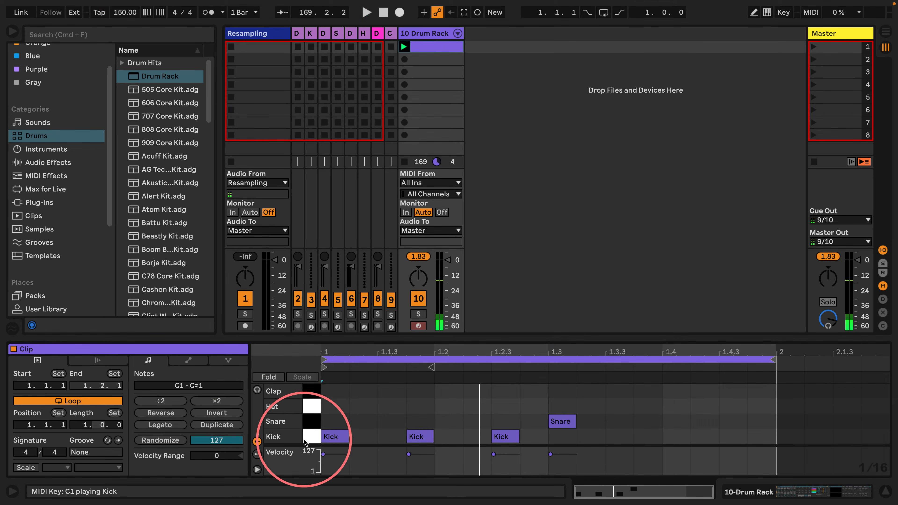
- In the Hat pad's Sampler, set the global Vol<Vel amount to 50 % and the Volume to -12 dB
click(753, 494)
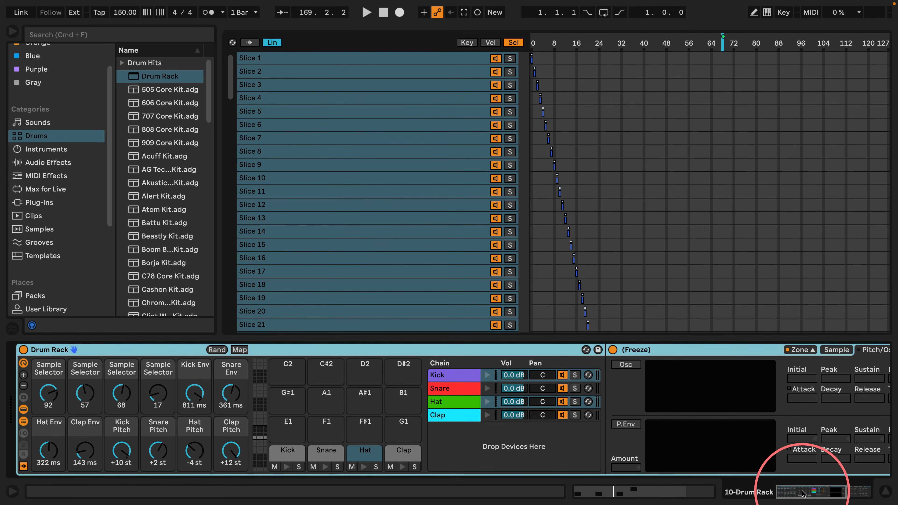
drag(803, 494, 857, 489)
click(634, 350)
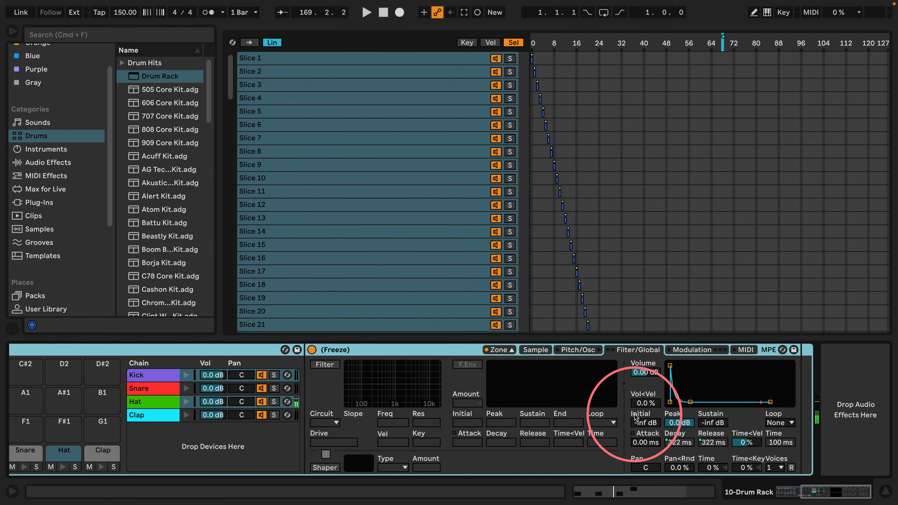
click(646, 403)
text(50)
key(Return)
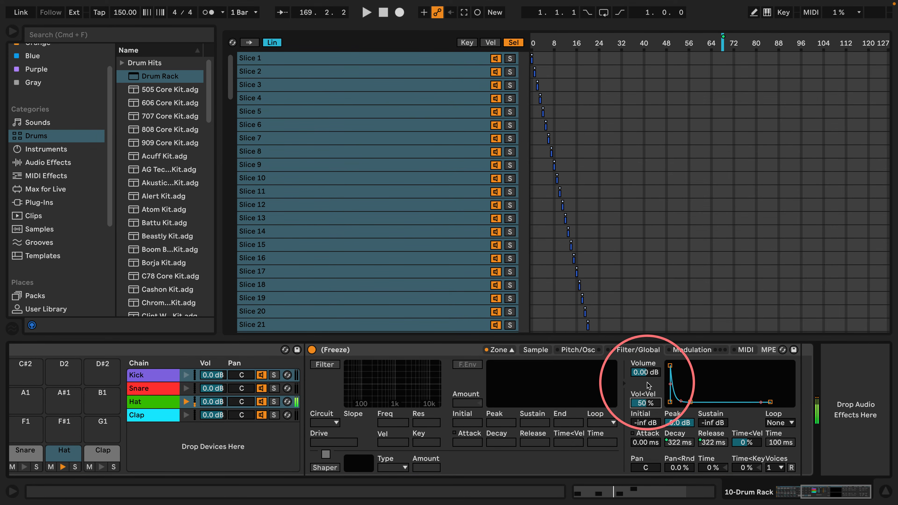
click(640, 373)
text(-12)
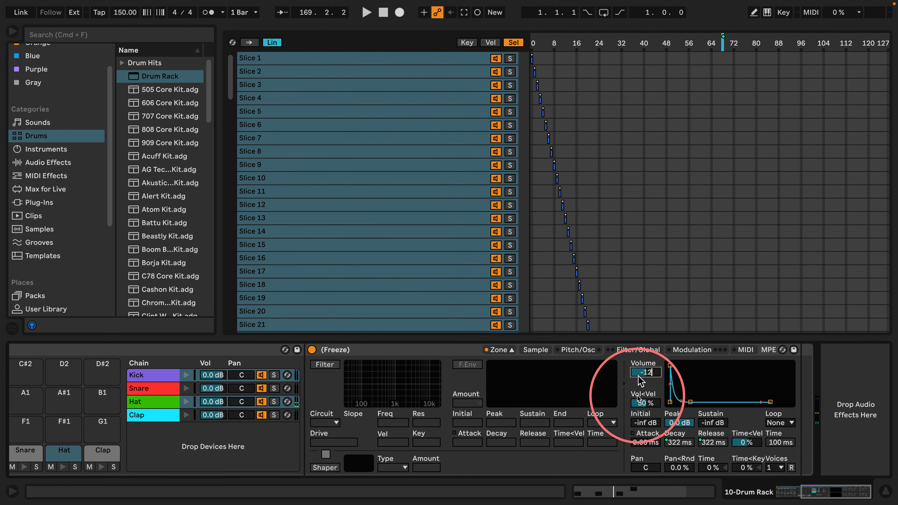
key(Return)
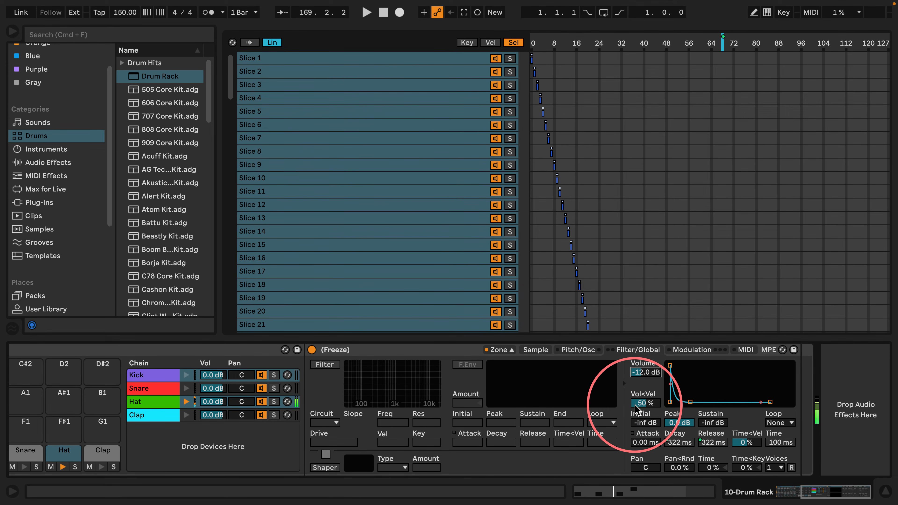
- Copy the Hat Sampler's Vol<Vel and Volume values to its sibling Samplers
right_click(638, 408)
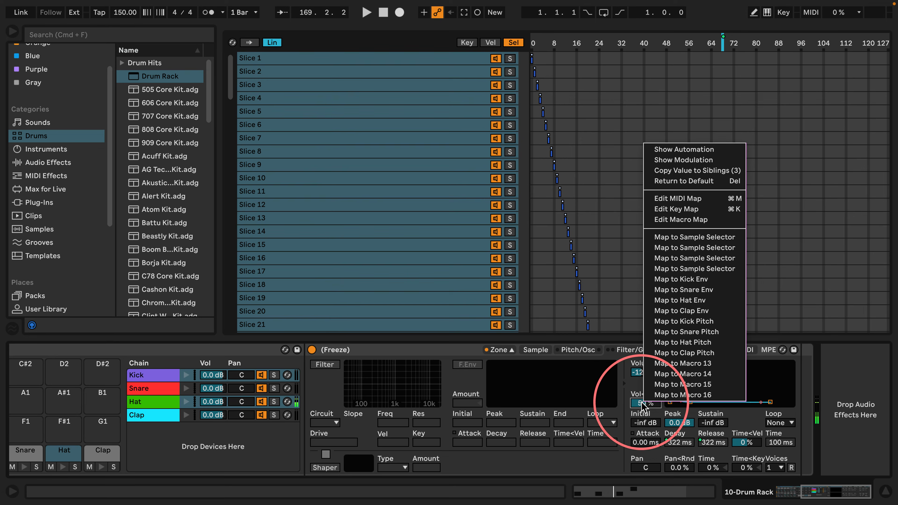
click(674, 171)
right_click(640, 371)
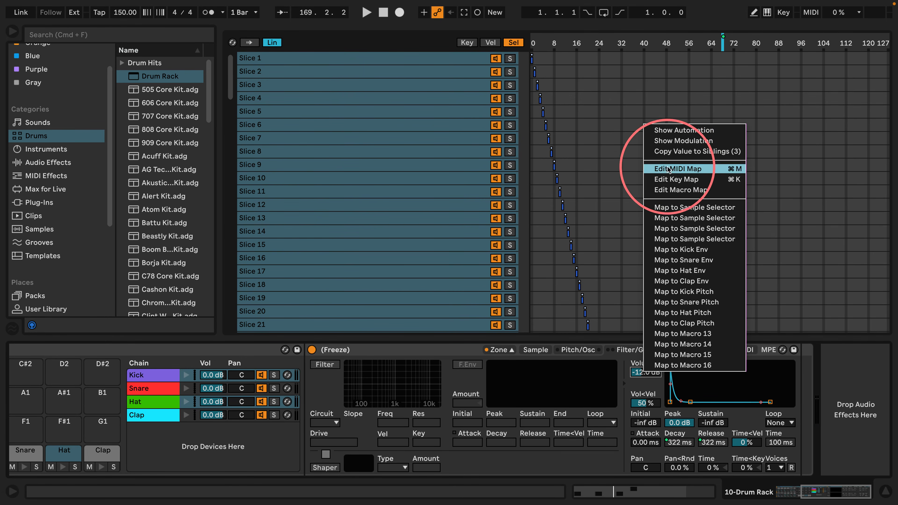
click(674, 151)
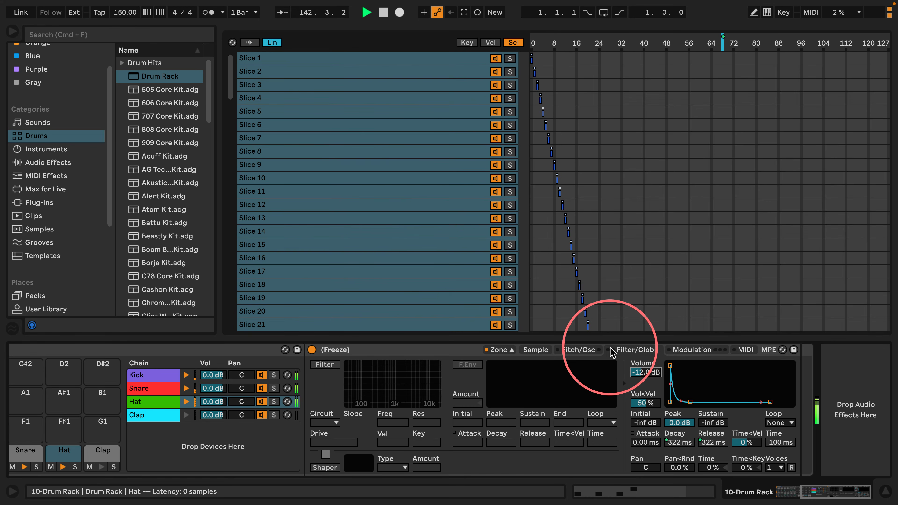
- Check the clip's notes, return to the Drum Rack and randomize its macros four times over the playing beat
key(Tab)
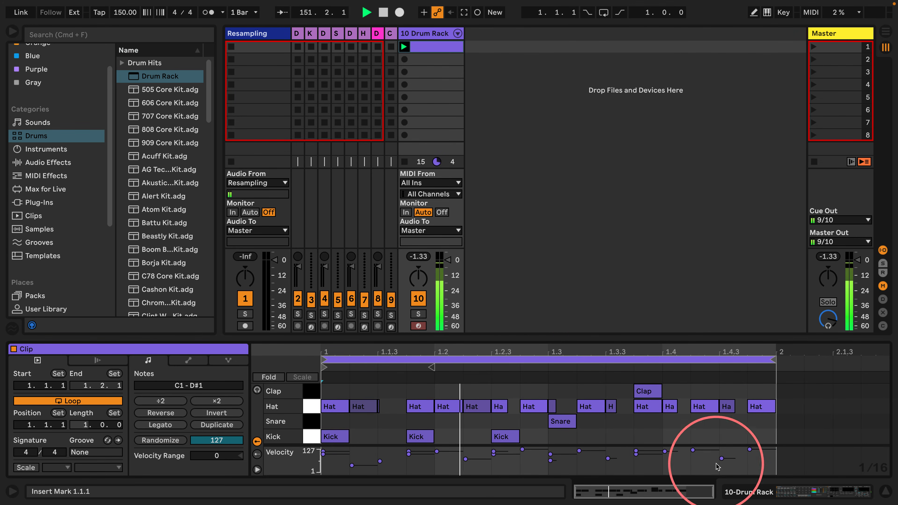
click(739, 494)
scroll(496, 361, left, 10)
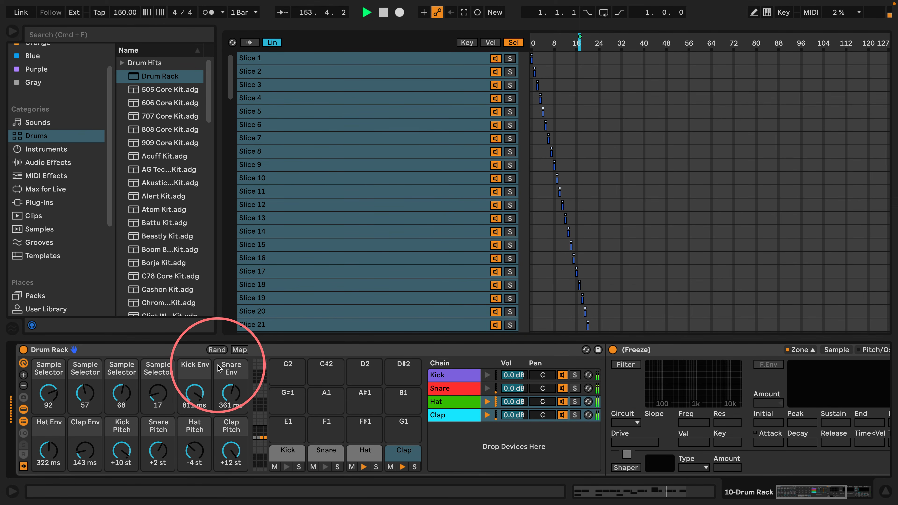
click(216, 350)
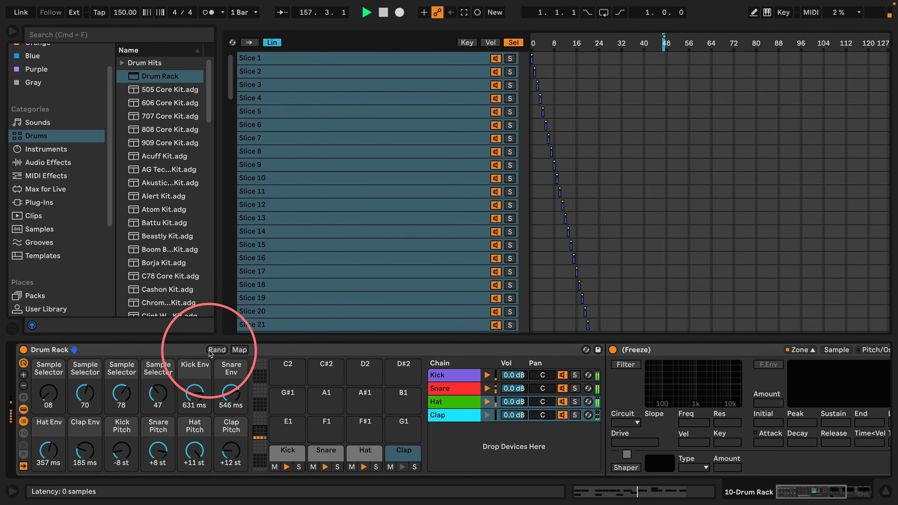
click(216, 349)
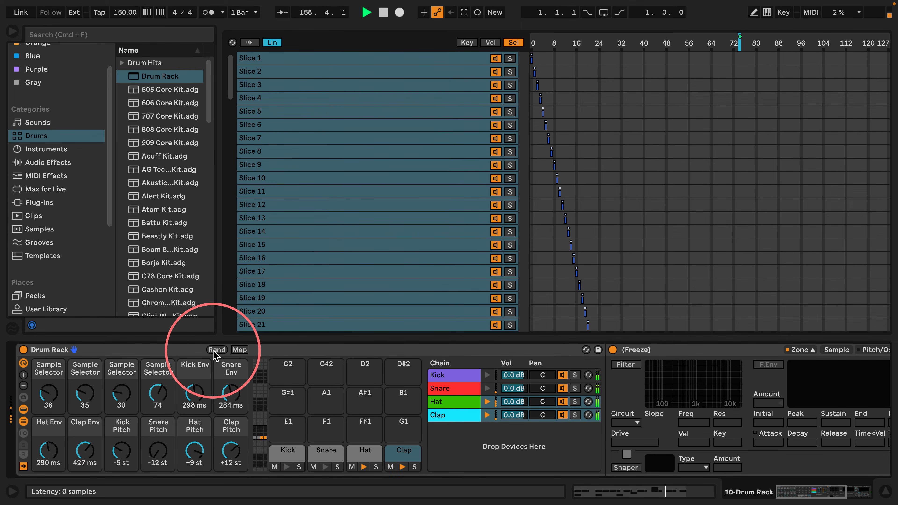
click(214, 352)
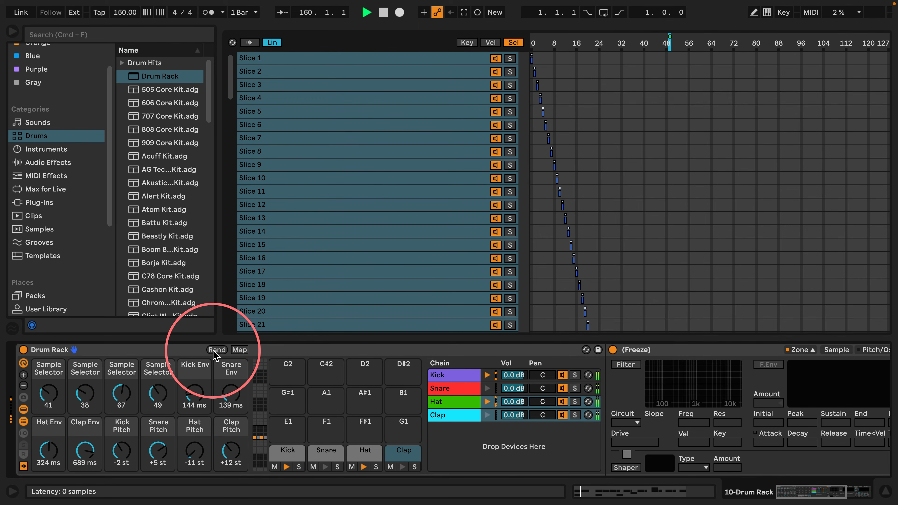
click(213, 350)
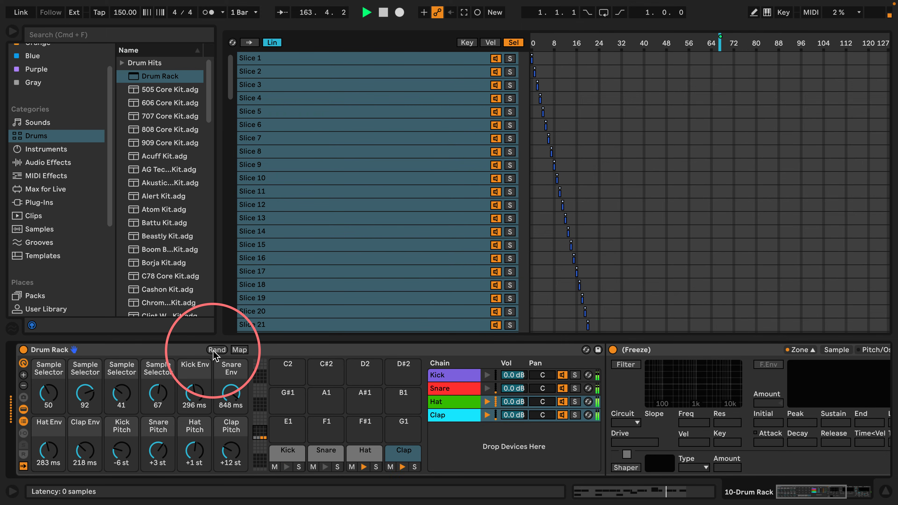
- Hide the Sampler's zone editor, replay the beat with the current macro settings and stop playback
click(800, 349)
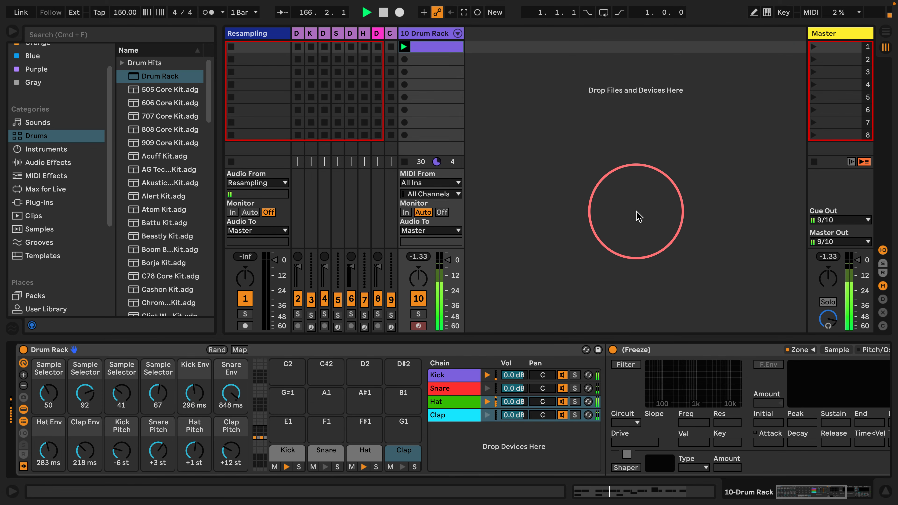
key(space)
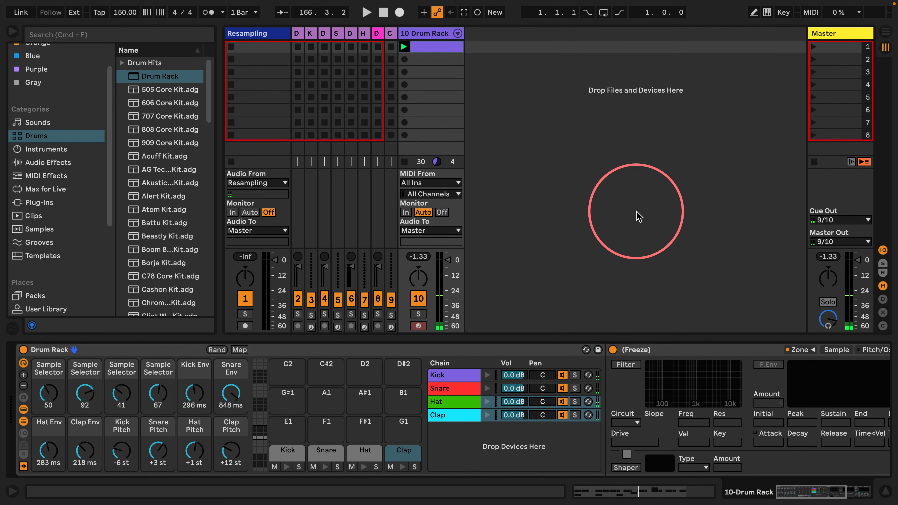
key(space)
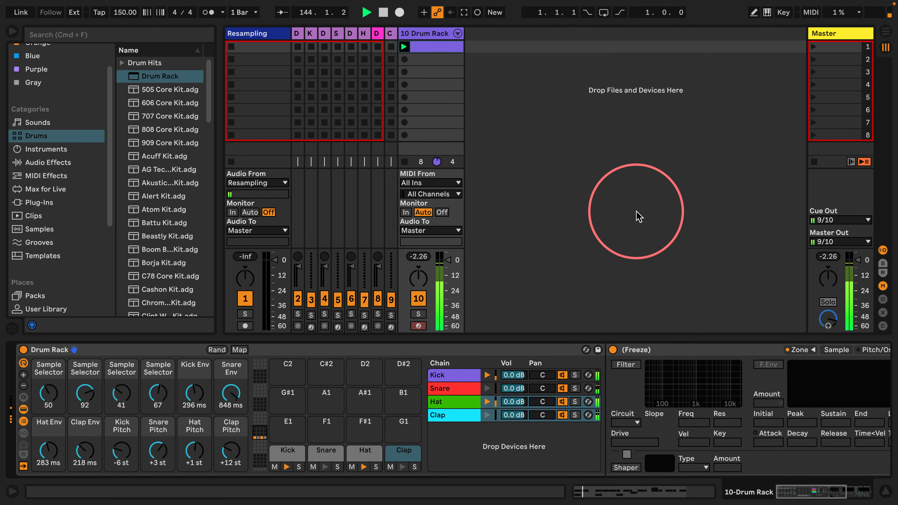
key(space)
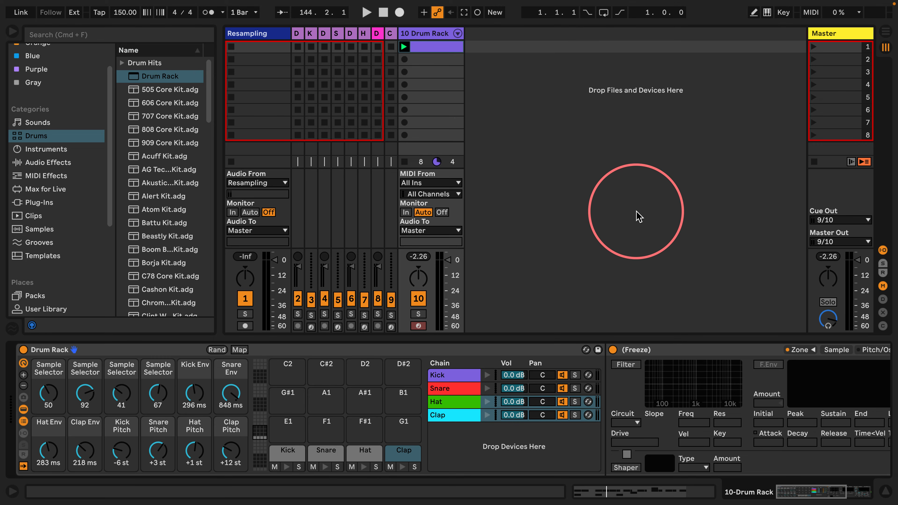
- Restart playback and store the Drum Rack's current macro values as a new macro variation
key(space)
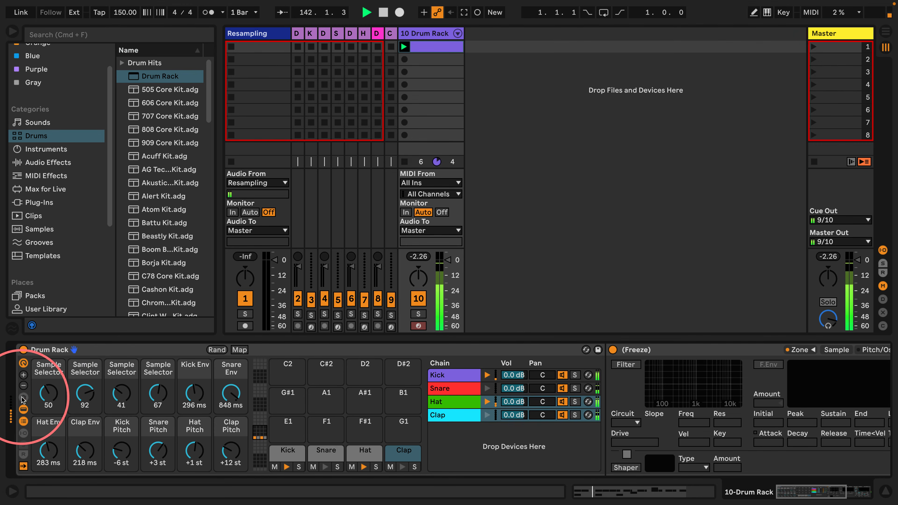
click(24, 420)
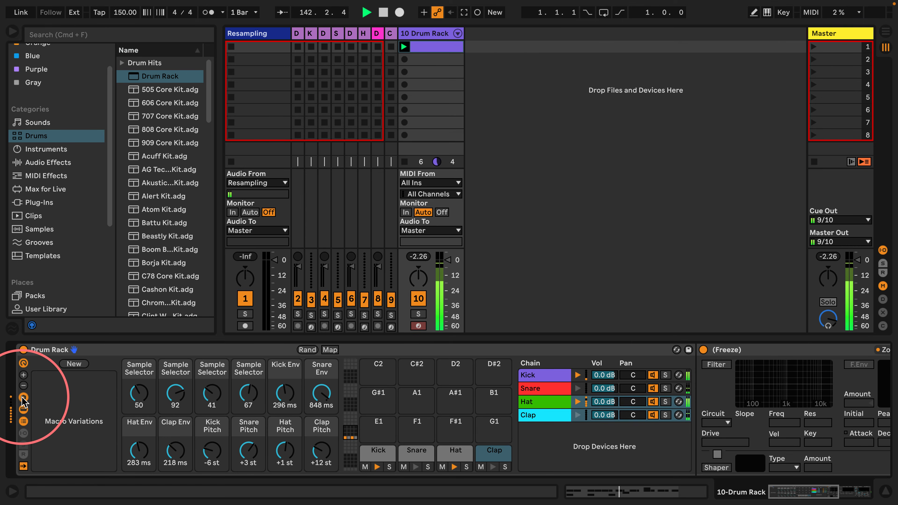
click(74, 364)
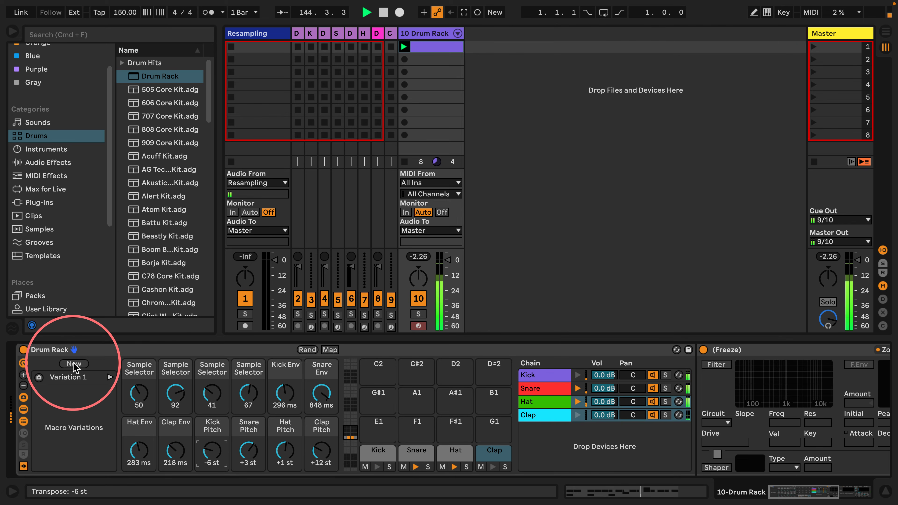
- Randomize the Drum Rack's macros five times while the beat plays
click(304, 350)
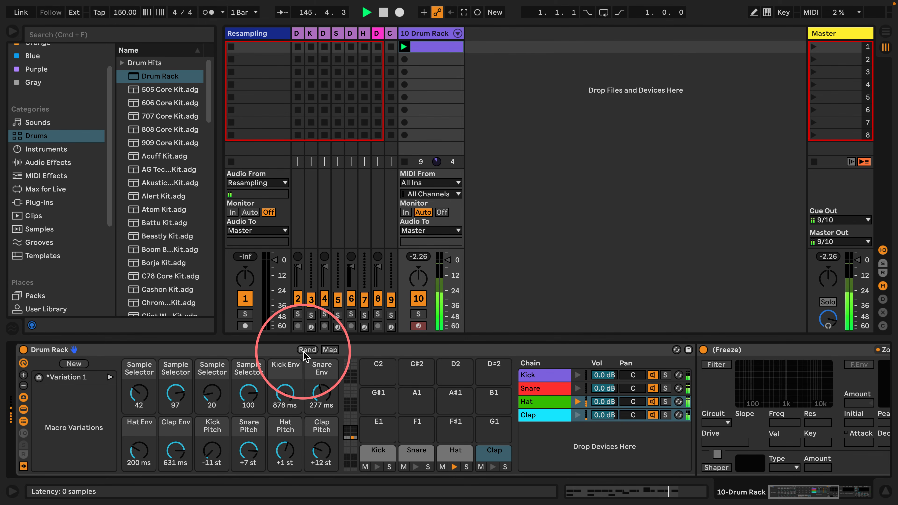
click(306, 350)
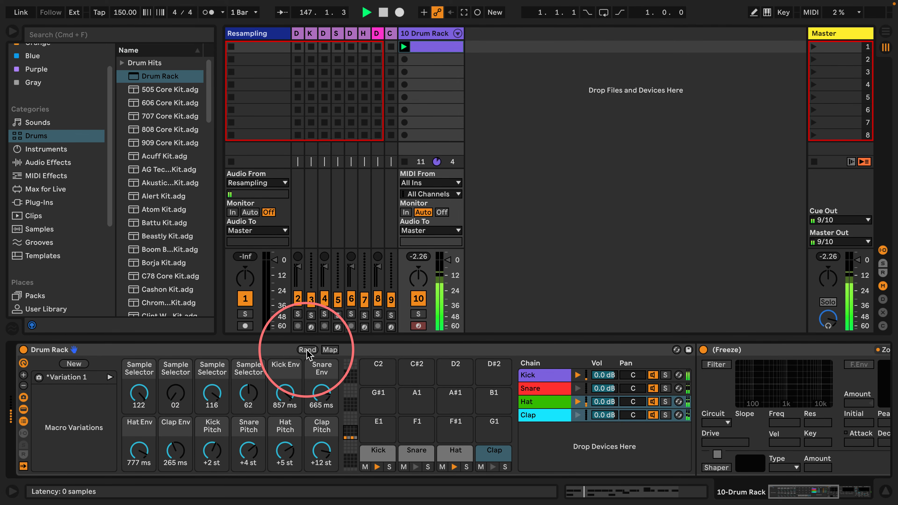
click(307, 350)
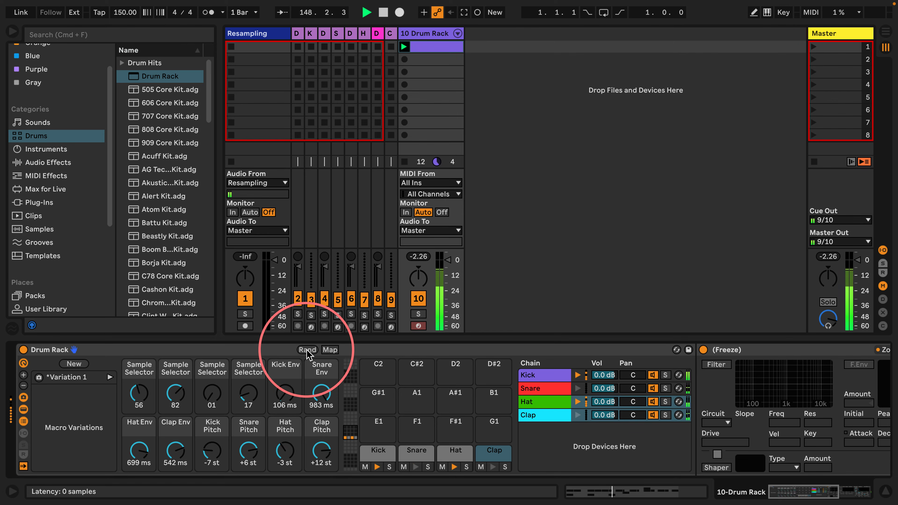
click(307, 350)
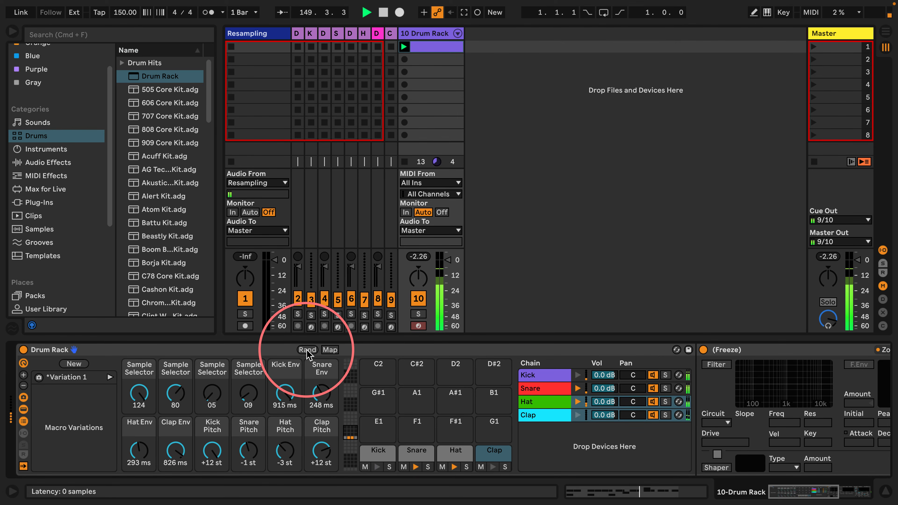
click(307, 350)
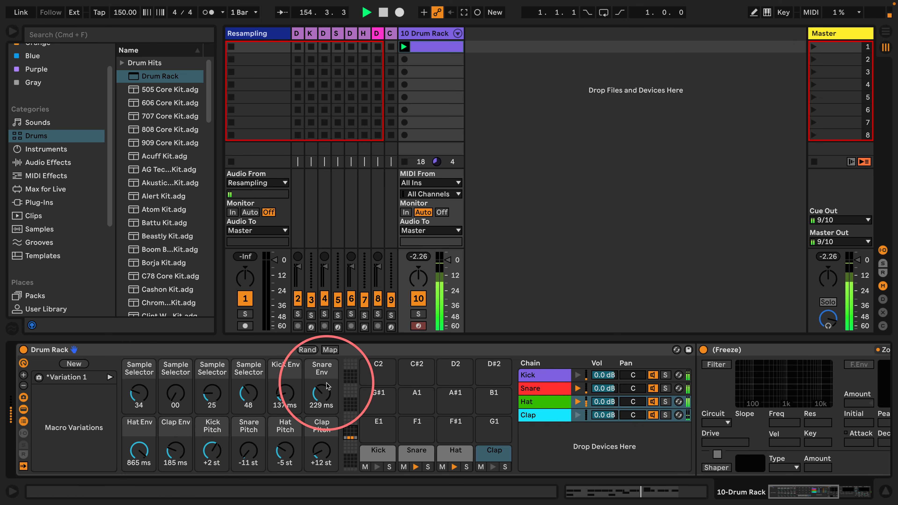
- Set Snare Env to 297 ms, Kick Env to 521 ms, and both Hat Pitch and Snare Pitch to -2 st
drag(321, 392, 285, 376)
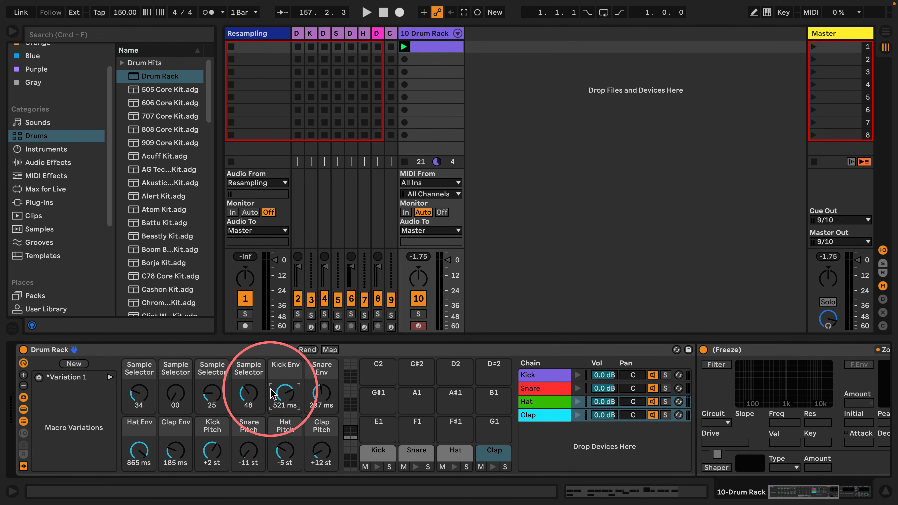
key(space)
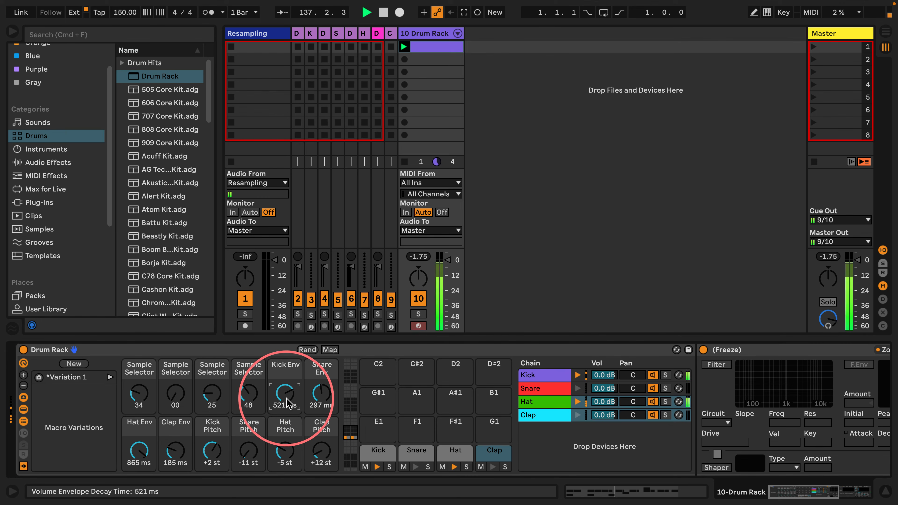
drag(285, 451, 247, 454)
key(space)
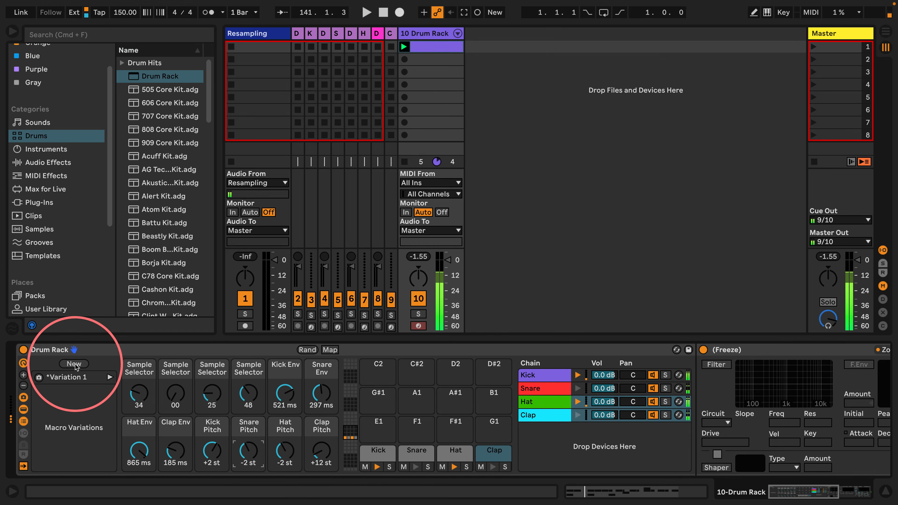
- Store the adjusted macro values as a second variation and randomize the macros again over the restarted beat
click(74, 364)
key(space)
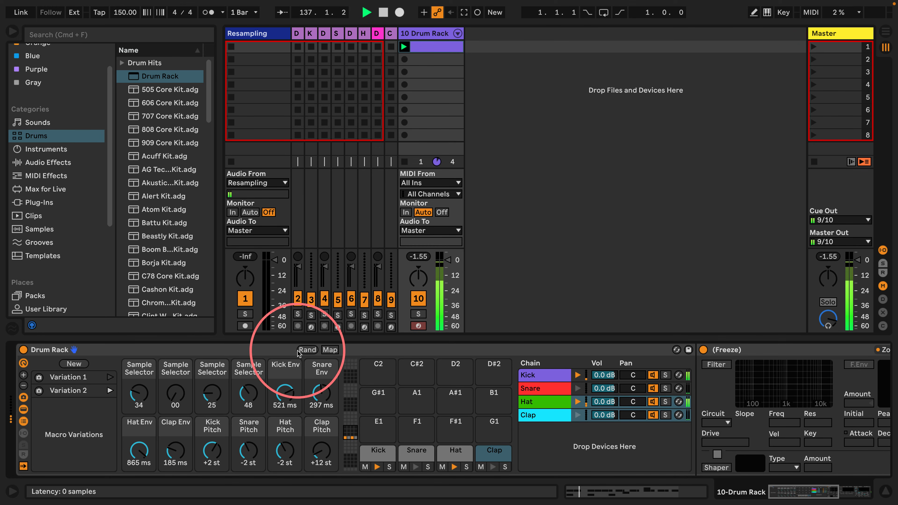
click(307, 350)
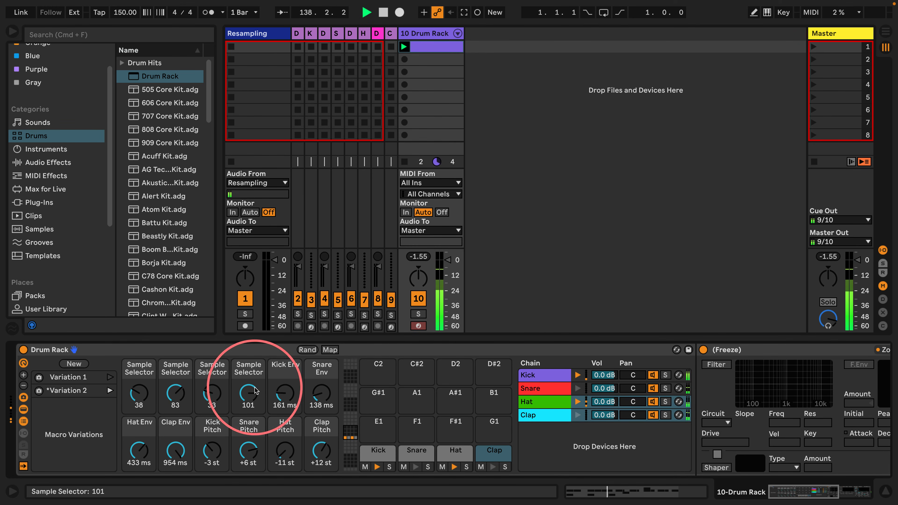
- Set Hat Pitch to +1 st, Snare Env to 286 ms and the snare's Sample Selector macro to 24
drag(276, 456, 256, 462)
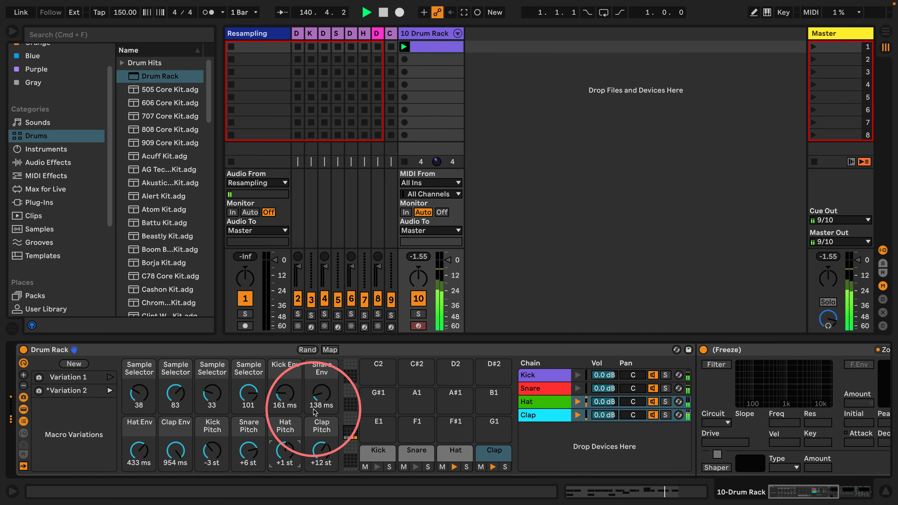
drag(319, 389, 322, 370)
drag(176, 407, 175, 387)
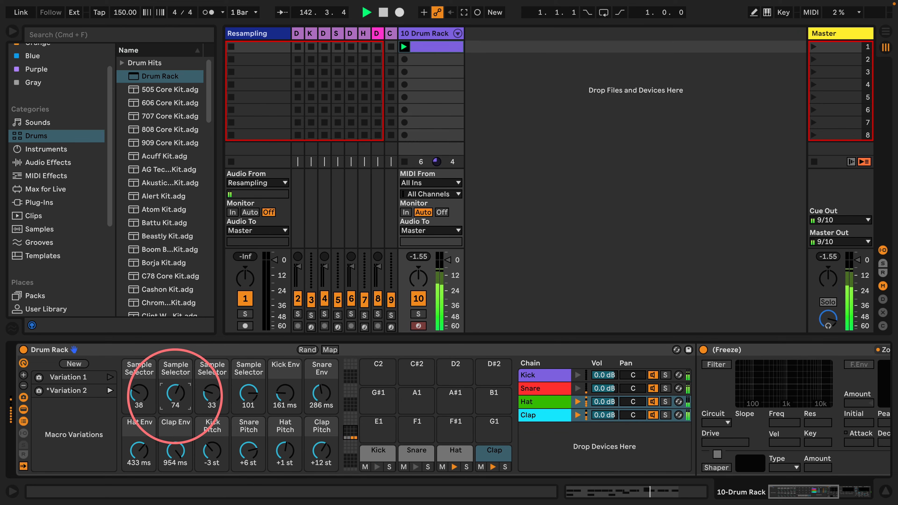
- Rename the four Sample Selector macros to Kick, Snare, Hat and Clap in order
click(139, 376)
key(super+r)
text(Kick)
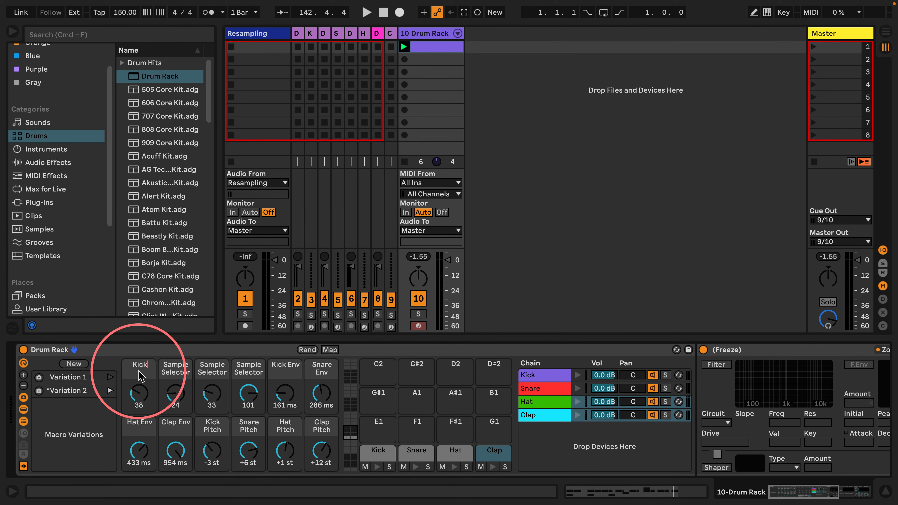
key(Tab)
text(Snae)
key(BackSpace)
text(re)
key(Tab)
text(Hat)
key(Tab)
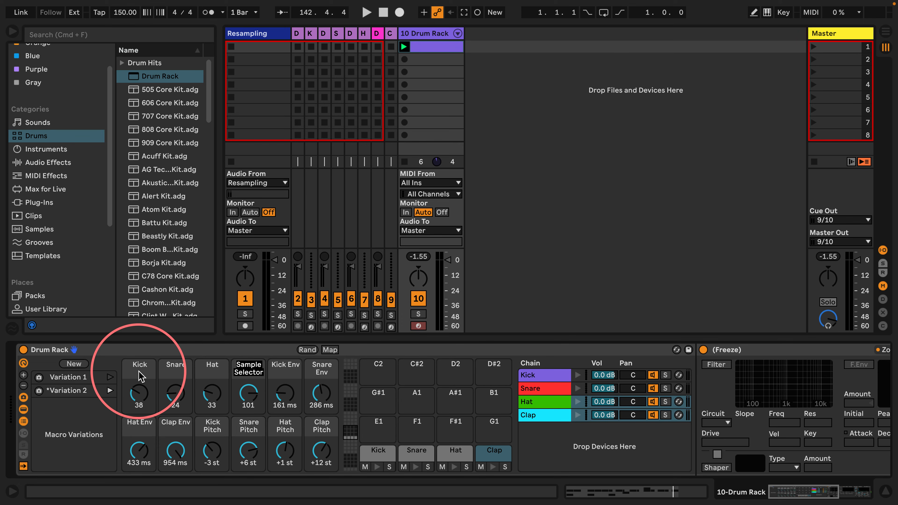
text(Clap)
key(Return)
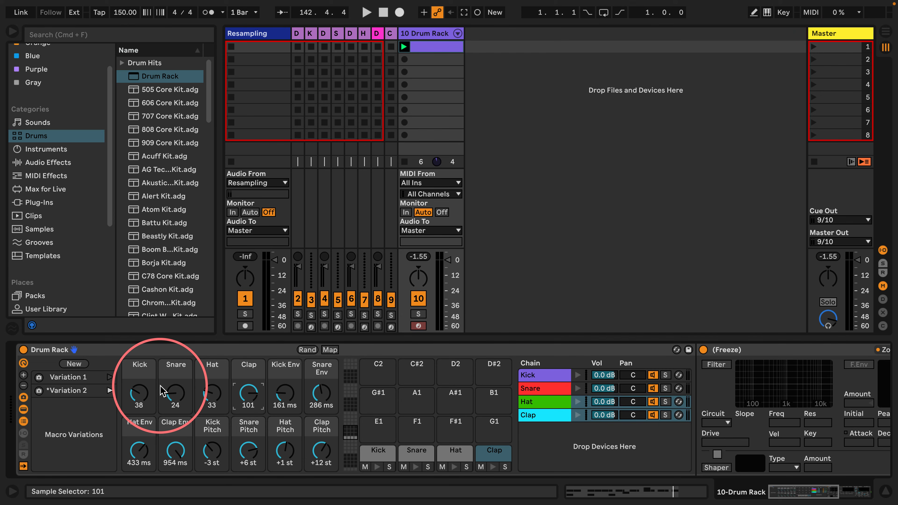
- Restart the beat, set the Hat macro to 54 and Kick Env to 383 ms, and store the values as a third variation
key(space)
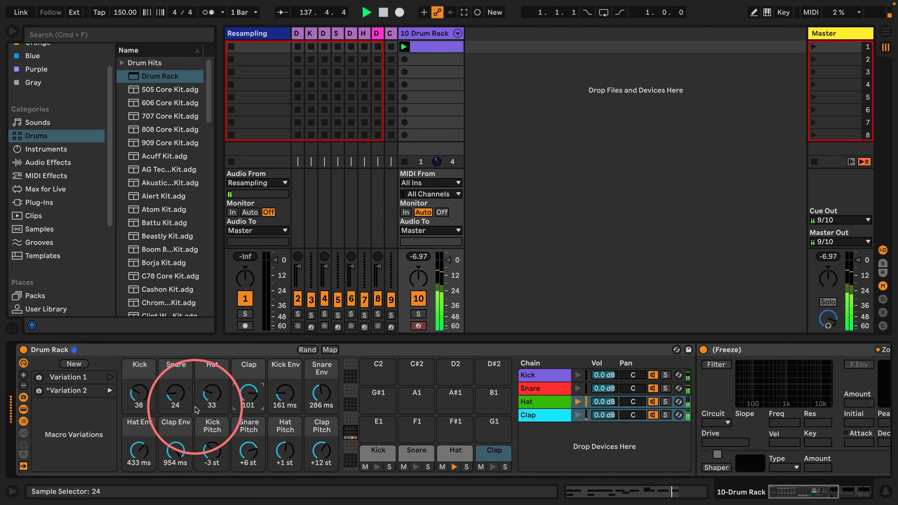
drag(210, 396, 210, 382)
drag(276, 412, 286, 395)
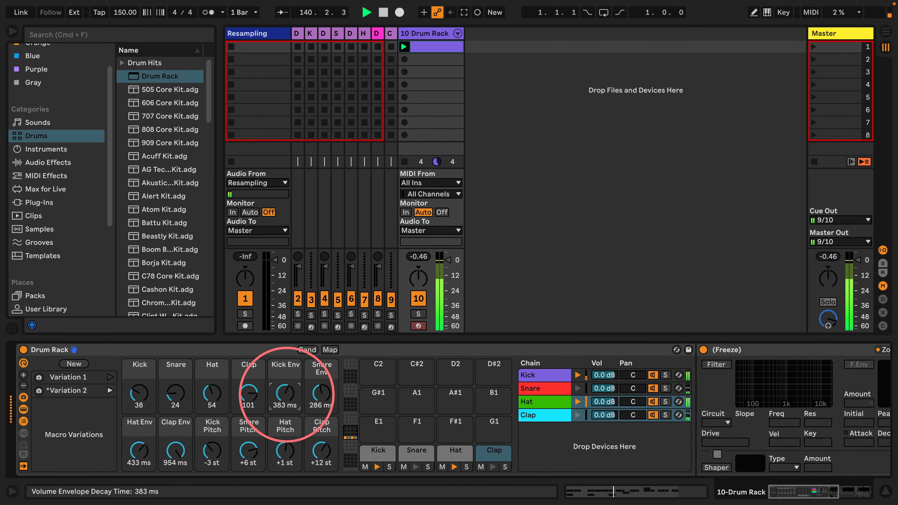
click(74, 364)
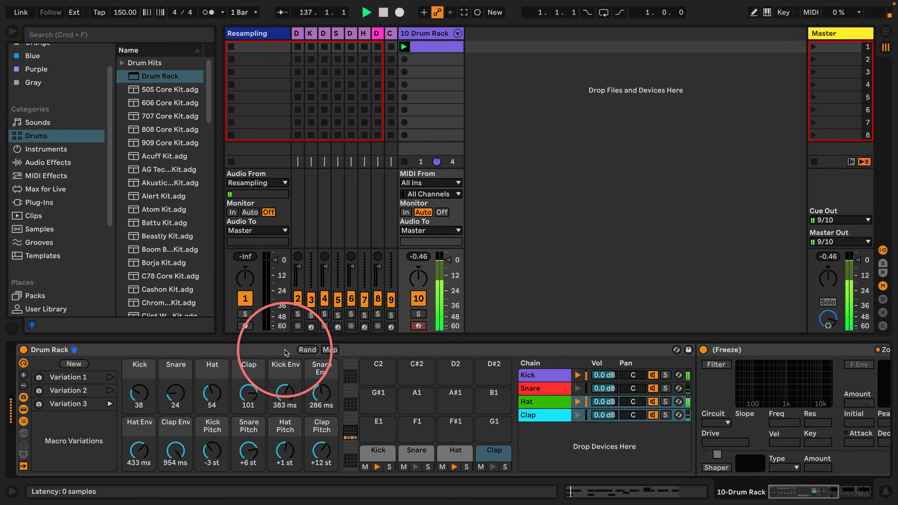
- Randomize the Drum Rack's macros twice and store the result as a fourth variation
click(304, 350)
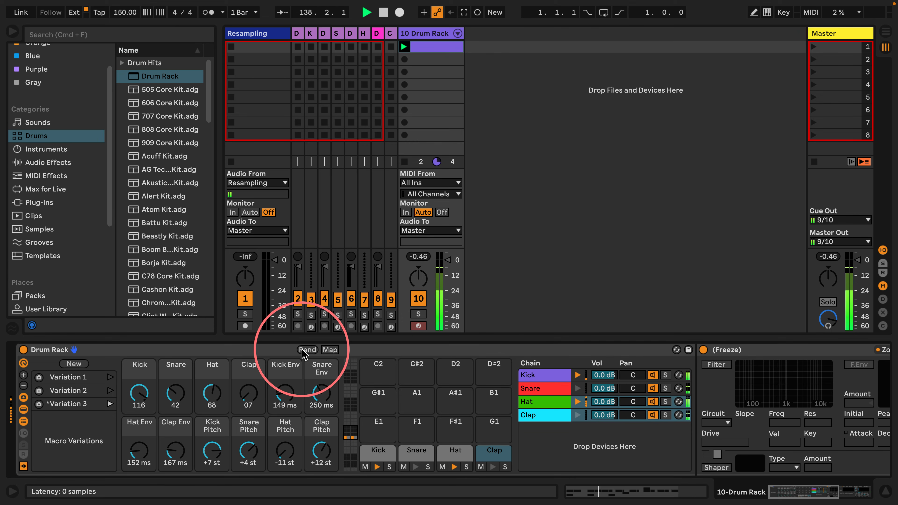
click(303, 350)
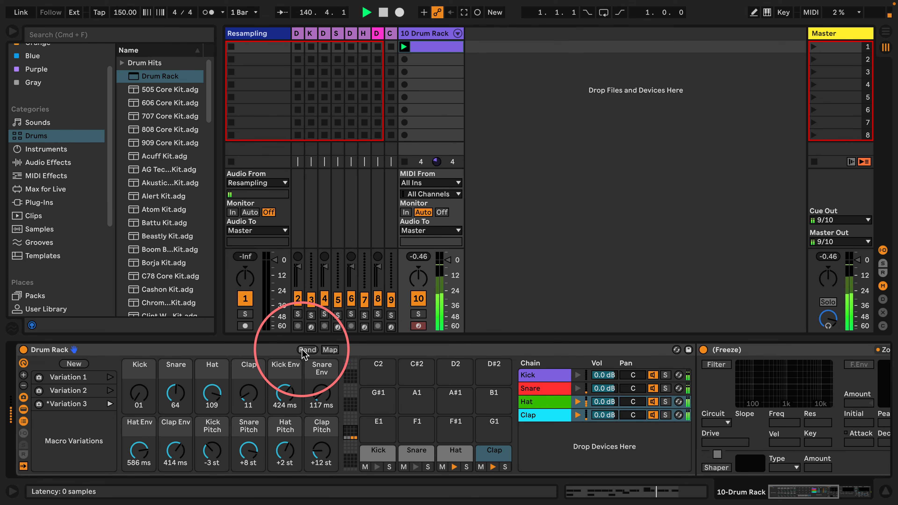
click(74, 364)
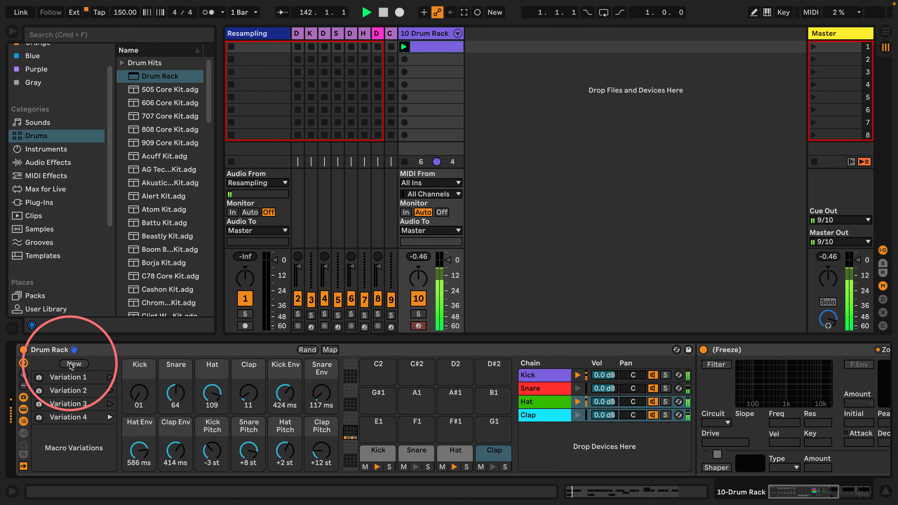
- Randomize the macros three more times over the playing beat
click(308, 349)
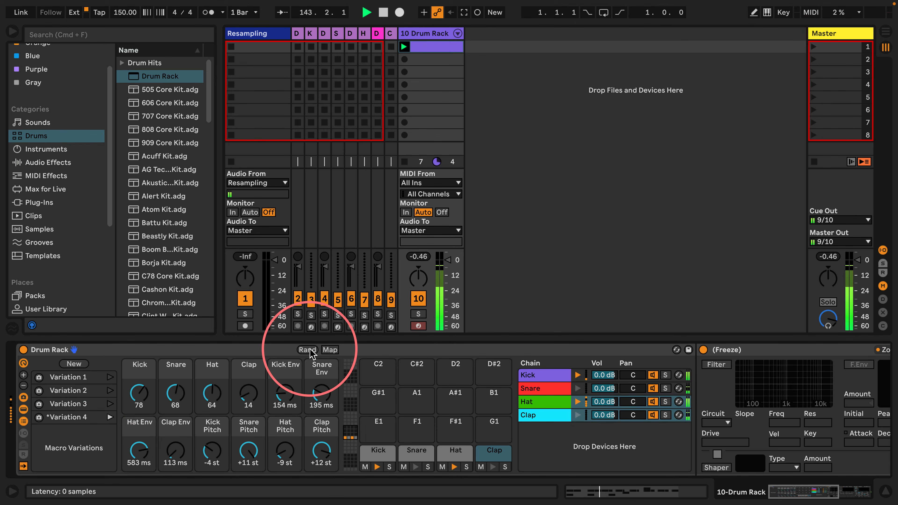
click(310, 349)
click(308, 350)
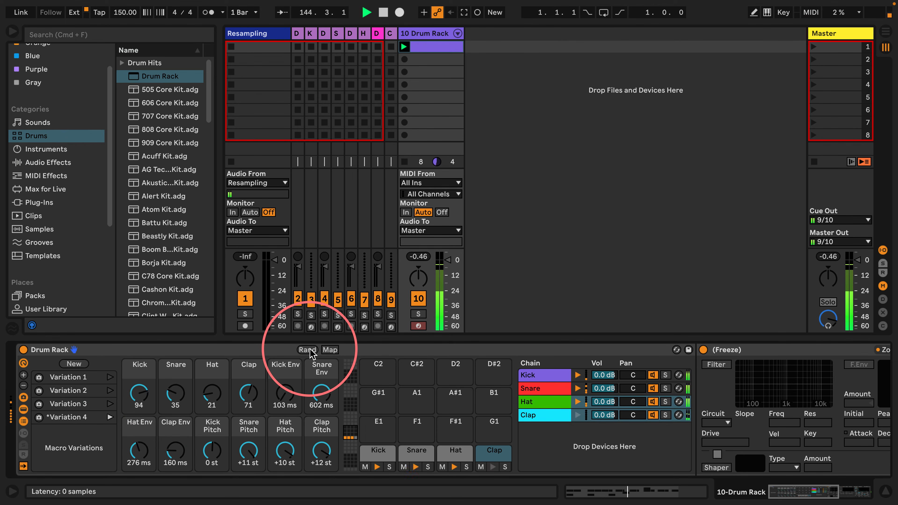
- Set Snare to 52, Kick Env to 266 ms, Snare Pitch to +6 st, Clap to 89 and Clap Env to 1.00 s
drag(175, 398, 174, 394)
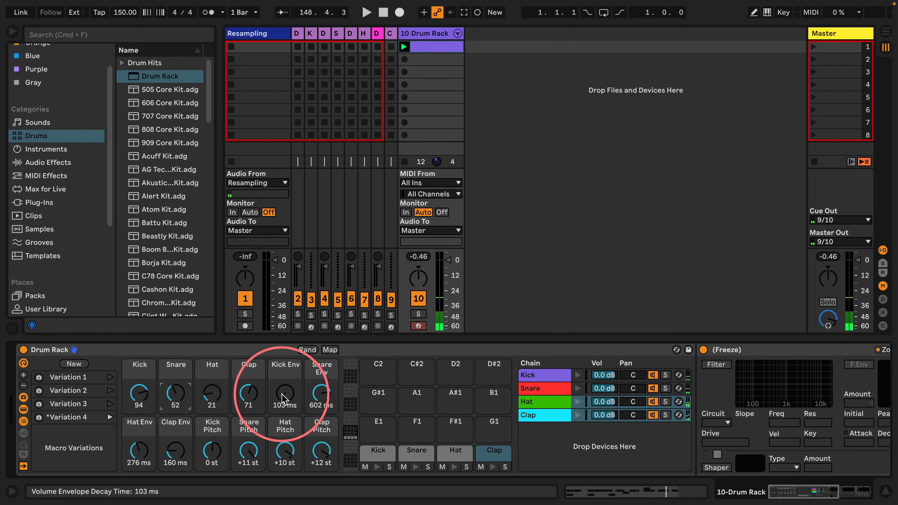
drag(282, 398, 283, 398)
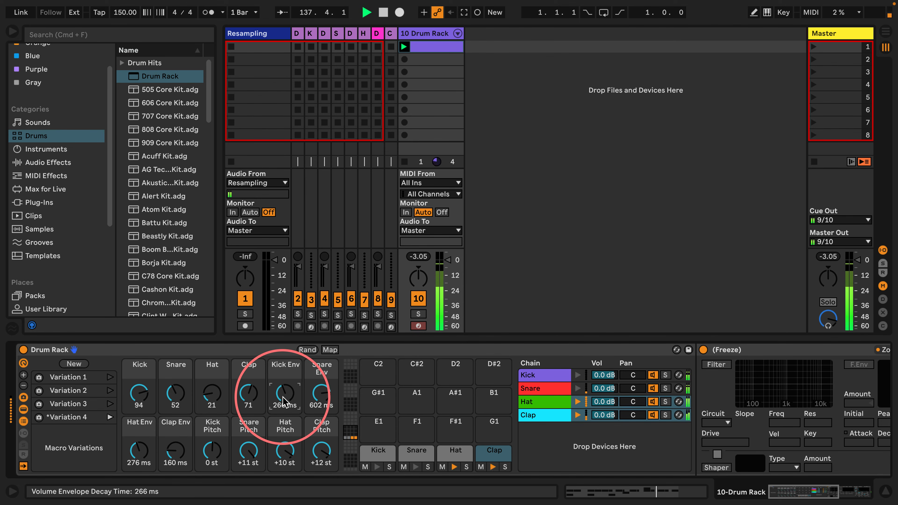
drag(249, 452, 244, 466)
drag(177, 457, 171, 442)
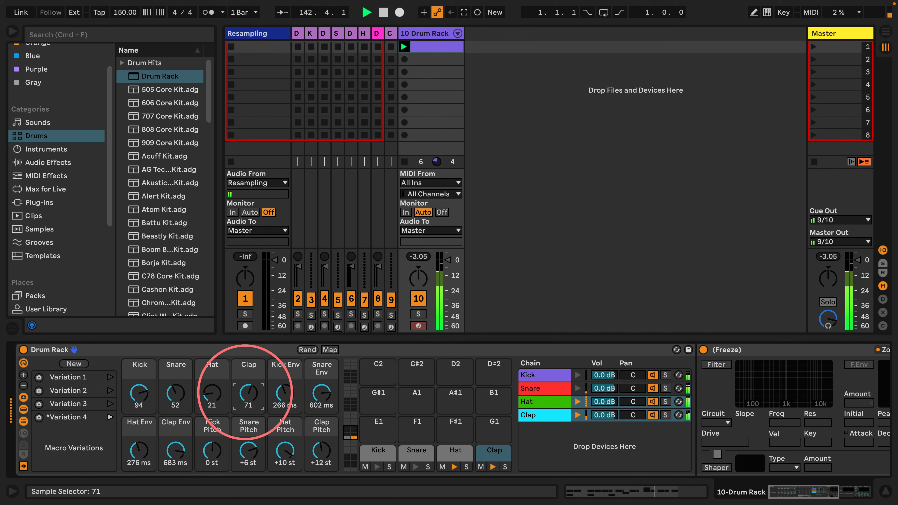
drag(248, 393, 249, 386)
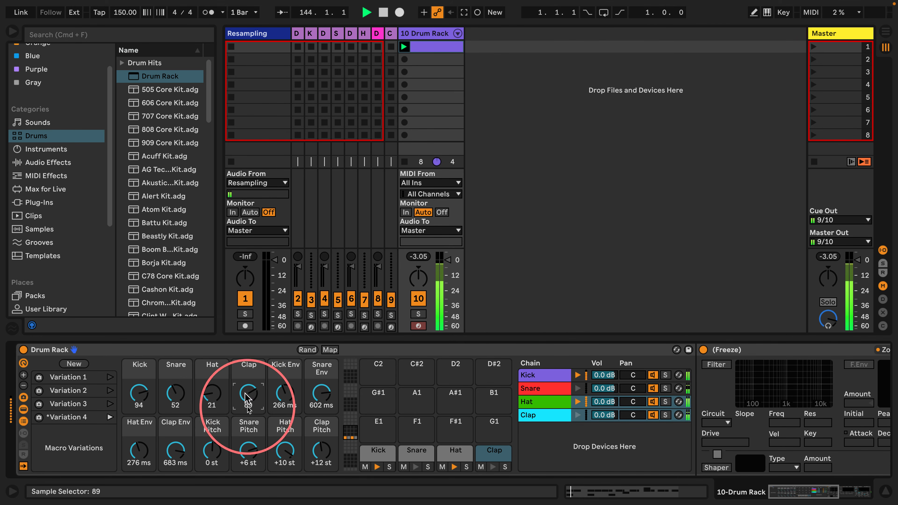
drag(176, 451, 176, 436)
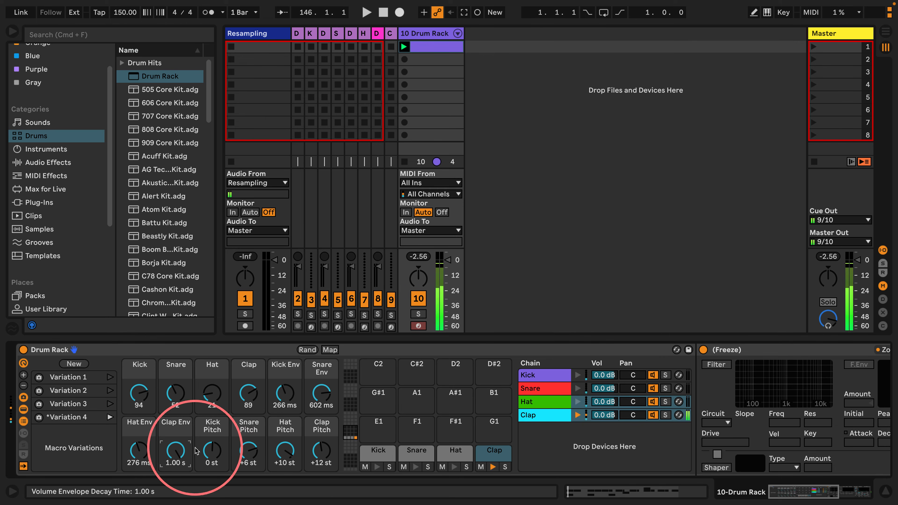
- Try other clap samples over the beat, set the Clap macro to 37 and store the values as a fifth variation
mouse_move(247, 389)
mouse_down()
mouse_move(246, 407)
mouse_move(248, 377)
mouse_move(247, 398)
mouse_up()
key(space)
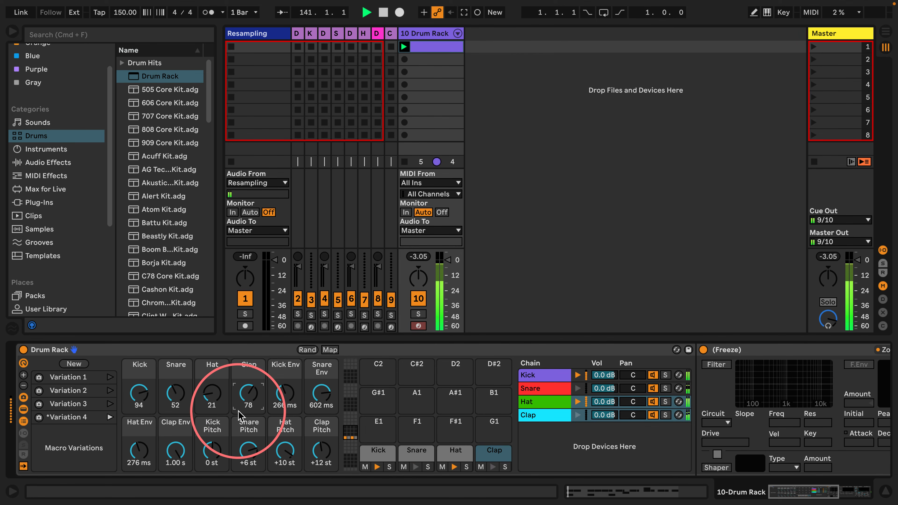
drag(245, 394, 233, 411)
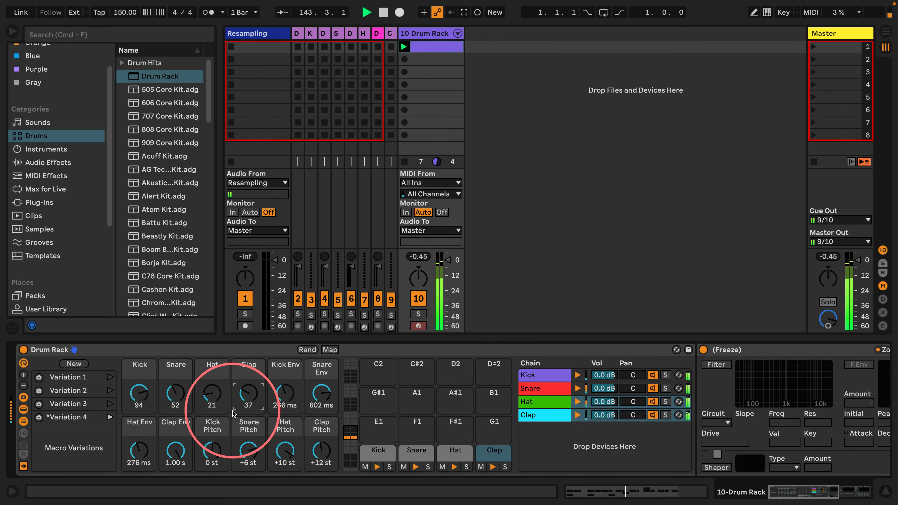
click(74, 363)
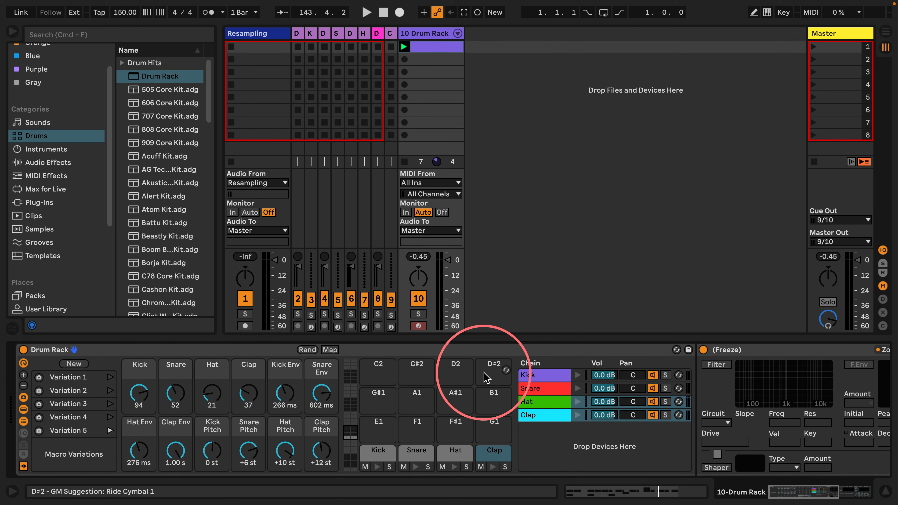
- Show the Clap sampler's zone editor and randomize the macros to examine how the sample selector moves across the slices
scroll(531, 354, right, 10)
click(594, 349)
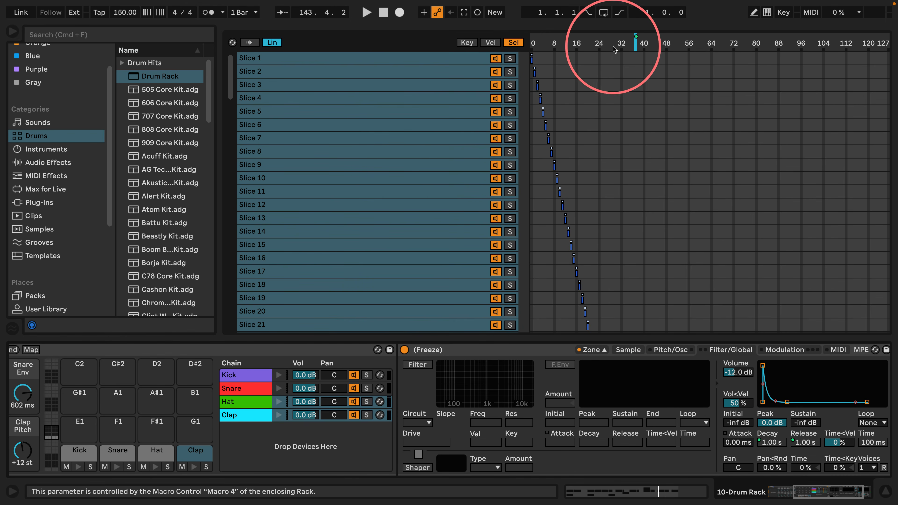
scroll(193, 351, left, 5)
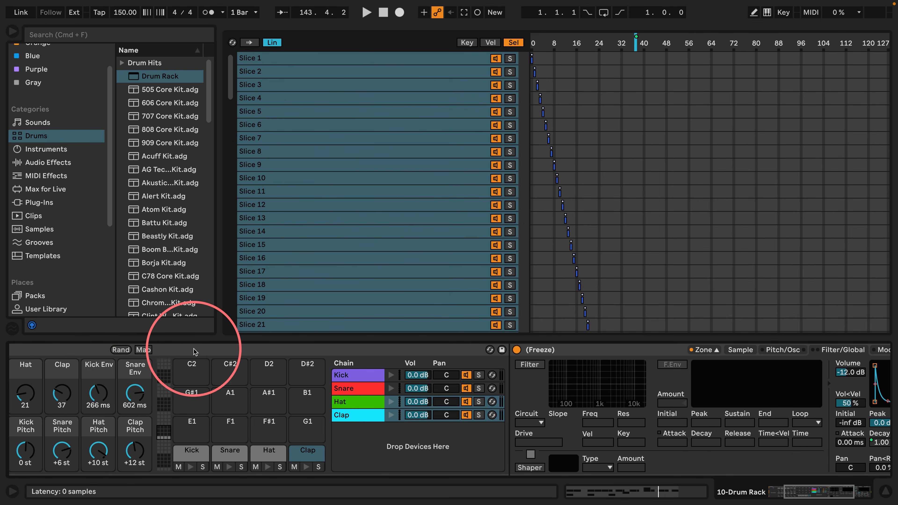
click(120, 349)
click(781, 45)
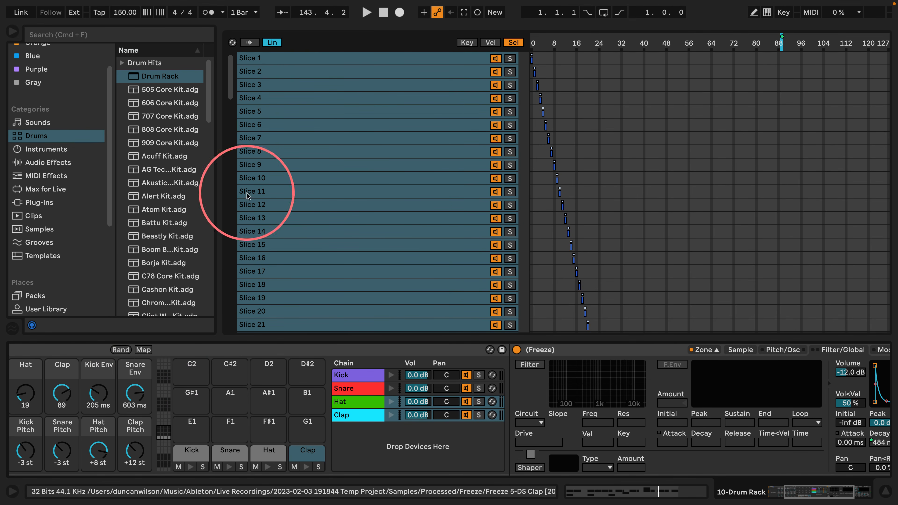
- Restart the beat, randomize the macros twice, set the Snare macro to 78 and stop playback
key(space)
click(121, 349)
click(121, 349)
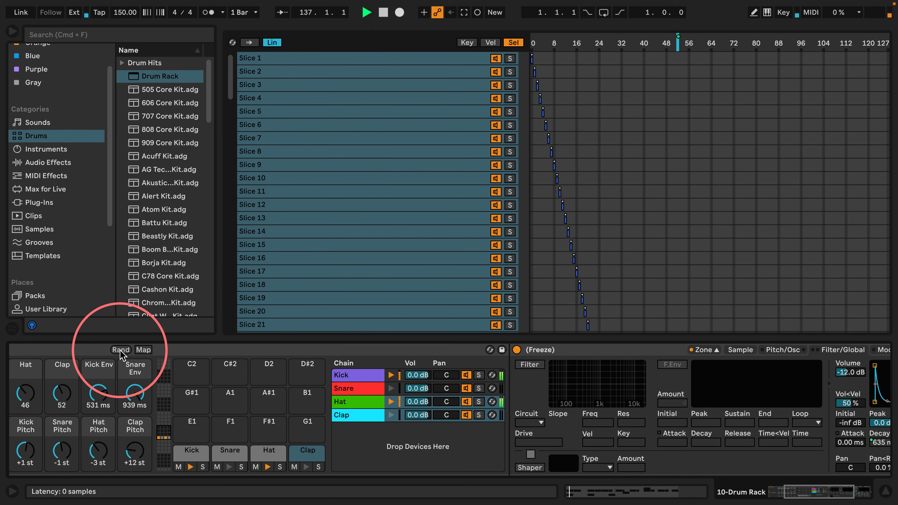
scroll(271, 412, left, 5)
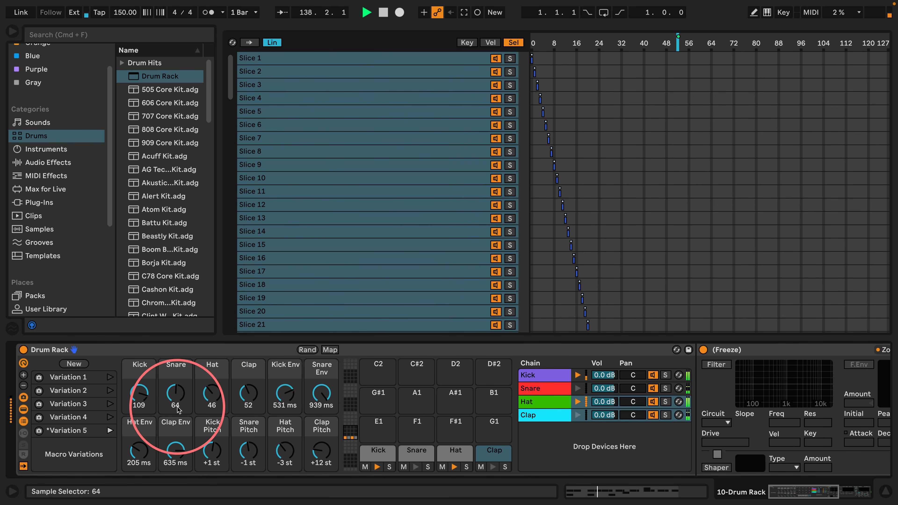
drag(178, 410, 176, 396)
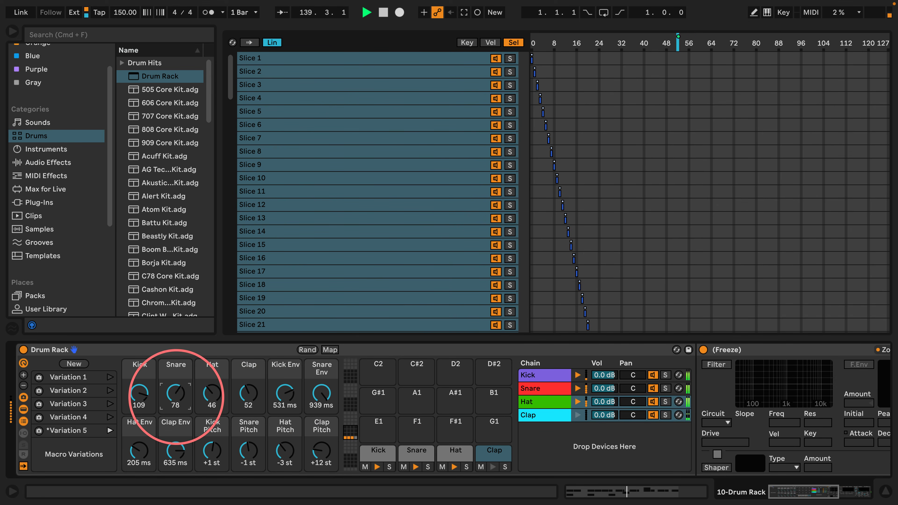
key(space)
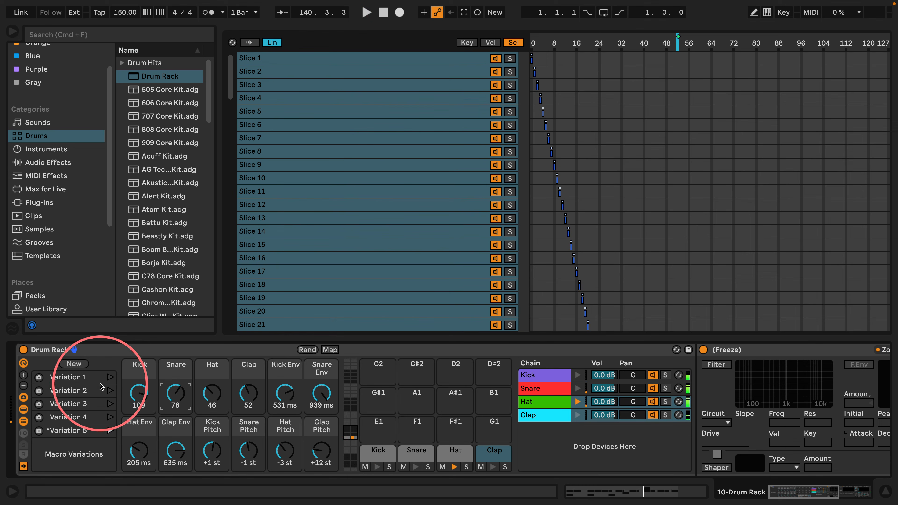
- Recall Variation 1, play the beat with it briefly and stop playback
click(110, 377)
key(space)
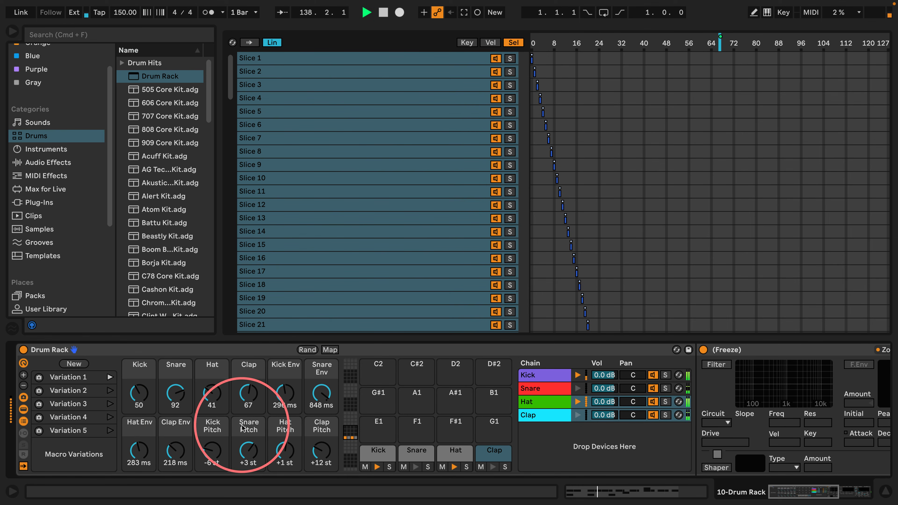
key(space)
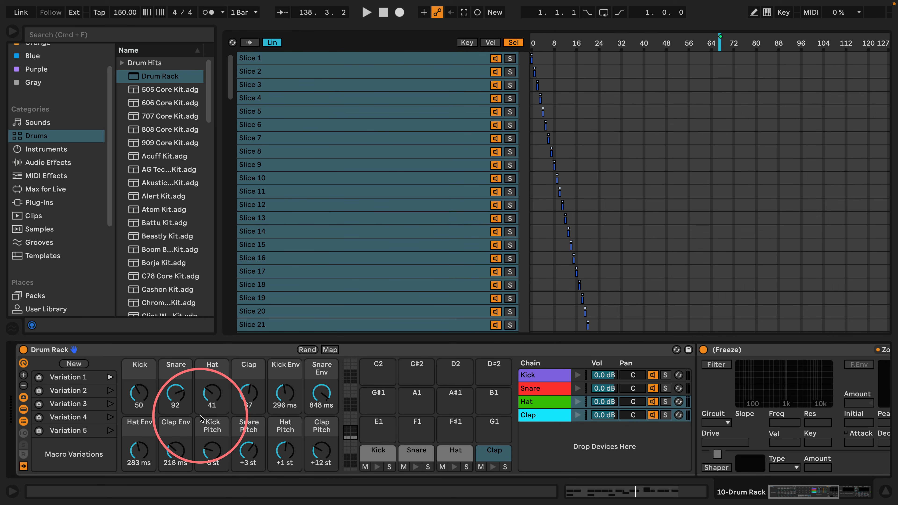
mouse_move(762, 2)
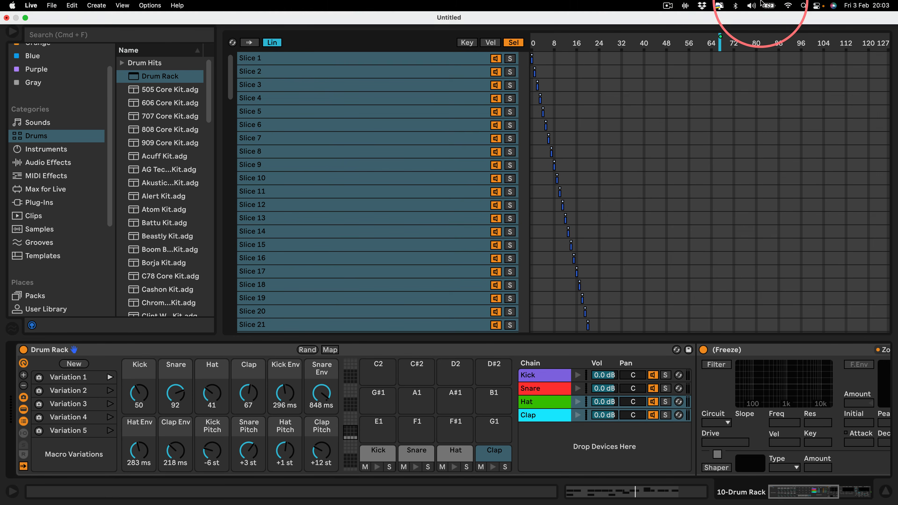
click(667, 5)
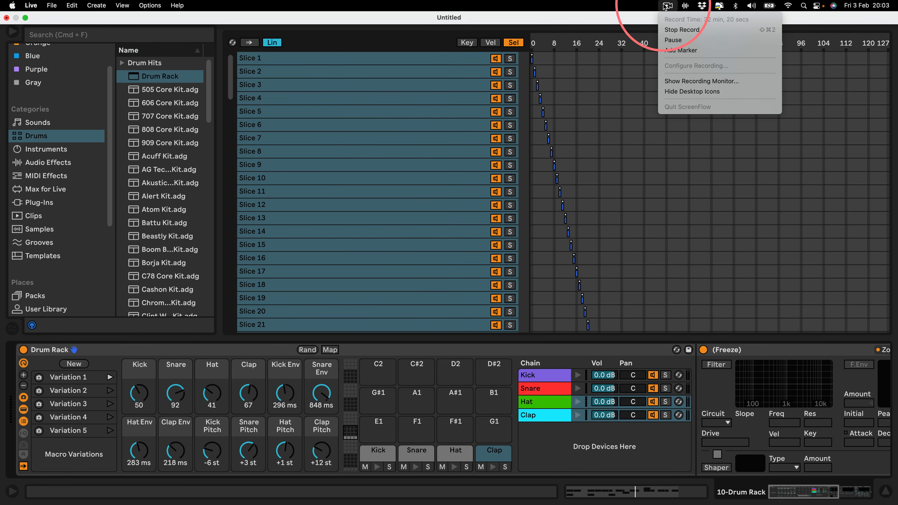
- Select the Drum Rack, widen the browser and return the main area from the zone editor to the Session view
click(252, 350)
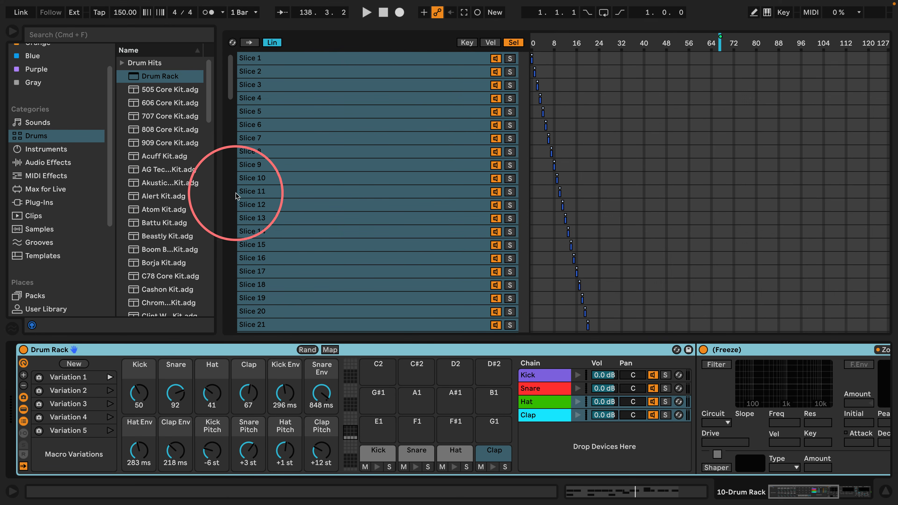
drag(219, 188, 305, 226)
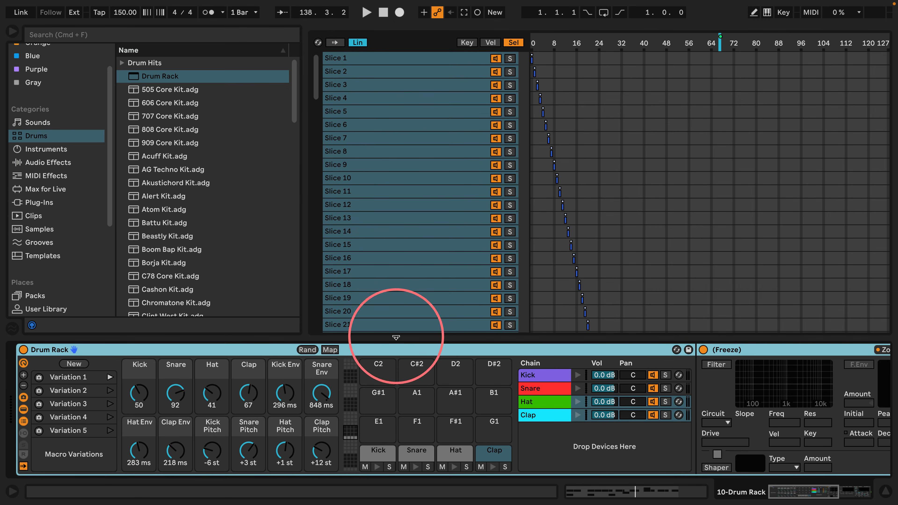
scroll(396, 350, right, 10)
key(Tab)
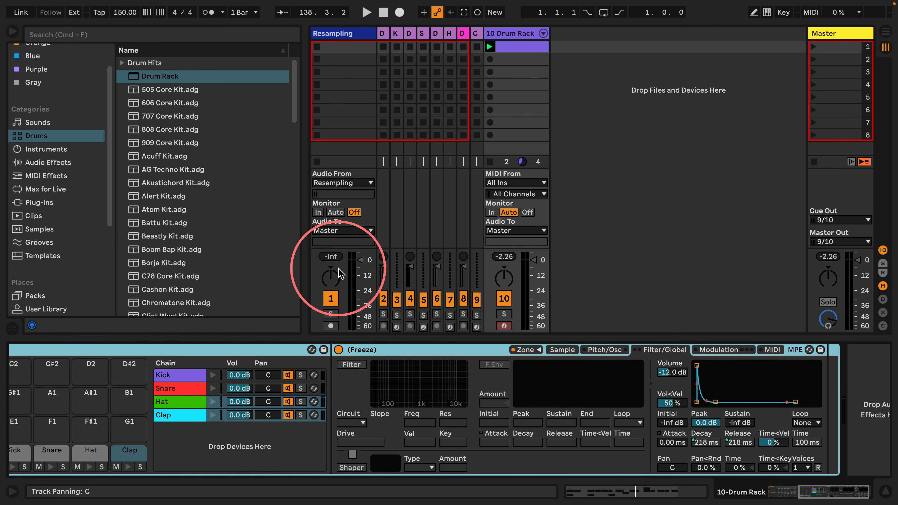
- Start playing the beat and add a Drum Buss audio effect after the Drum Rack
scroll(385, 447, left, 10)
scroll(388, 447, left, 5)
scroll(353, 407, up, 8)
key(space)
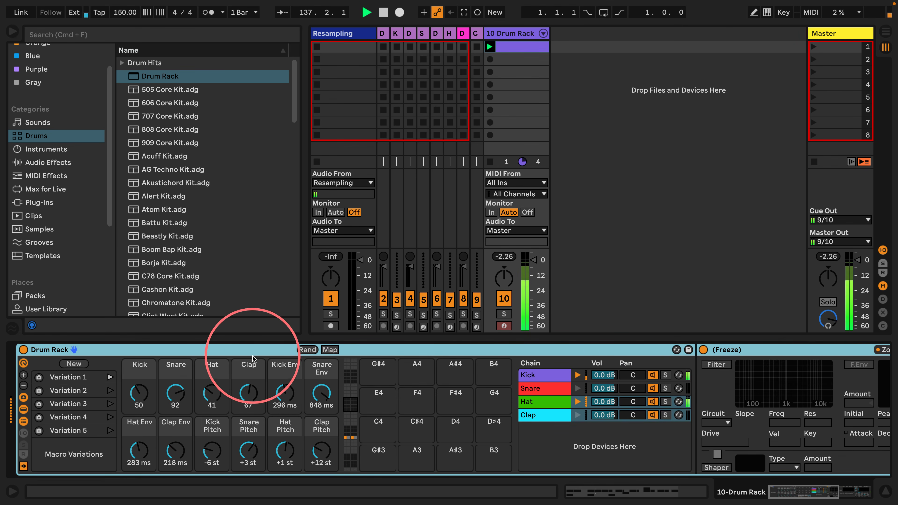
scroll(274, 369, right, 15)
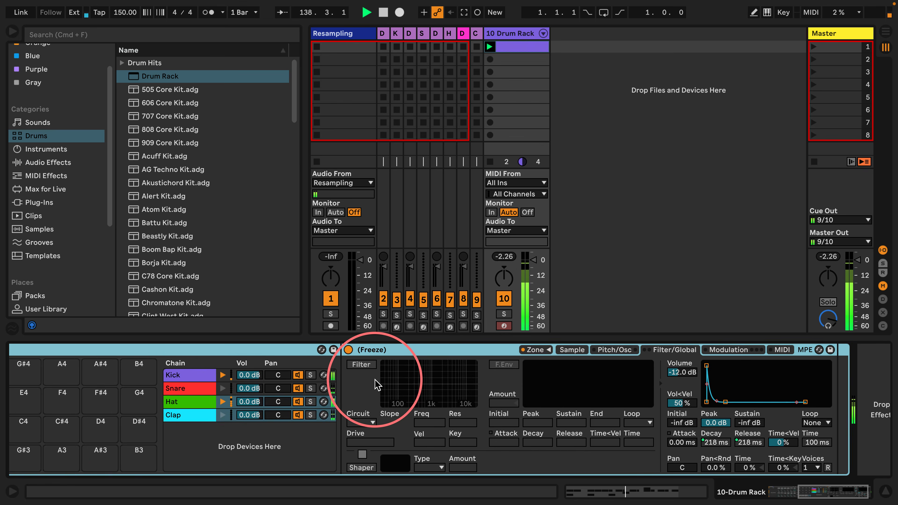
click(47, 162)
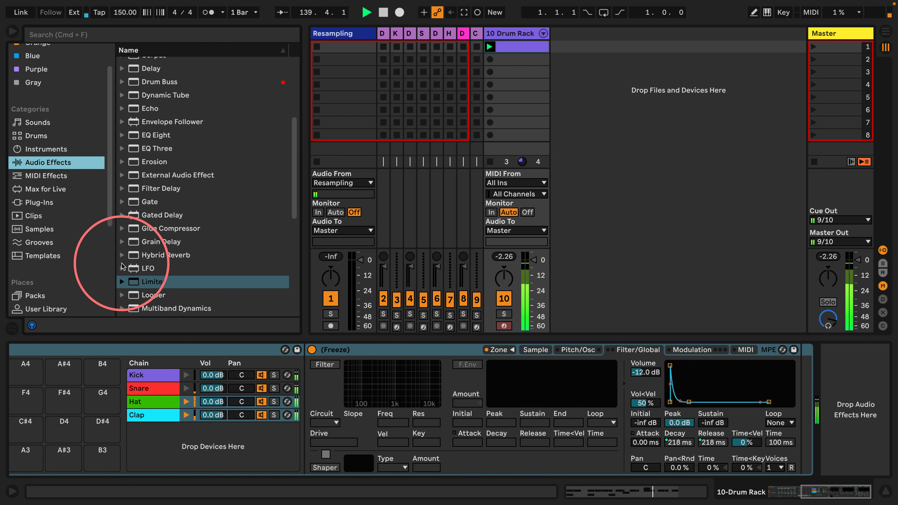
scroll(123, 262, up, 10)
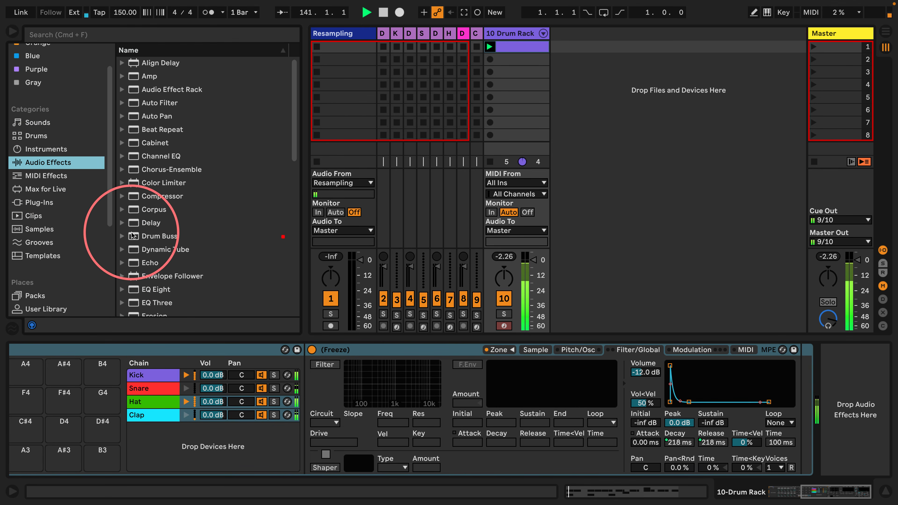
mouse_move(141, 236)
mouse_down()
mouse_move(710, 329)
mouse_move(869, 409)
mouse_up()
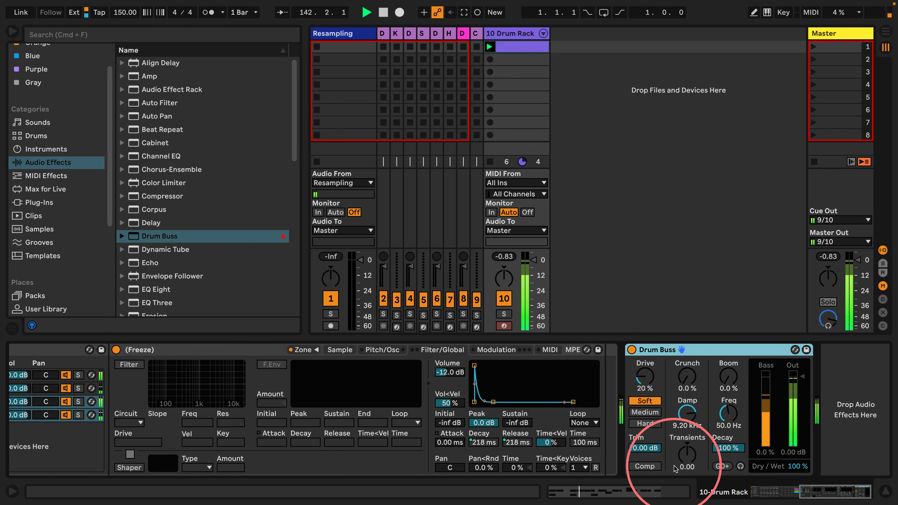
- Set the Drum Buss Drive to 0.0 % and Transients to 1.00, enable its compressor and lower the master volume
drag(643, 371, 643, 389)
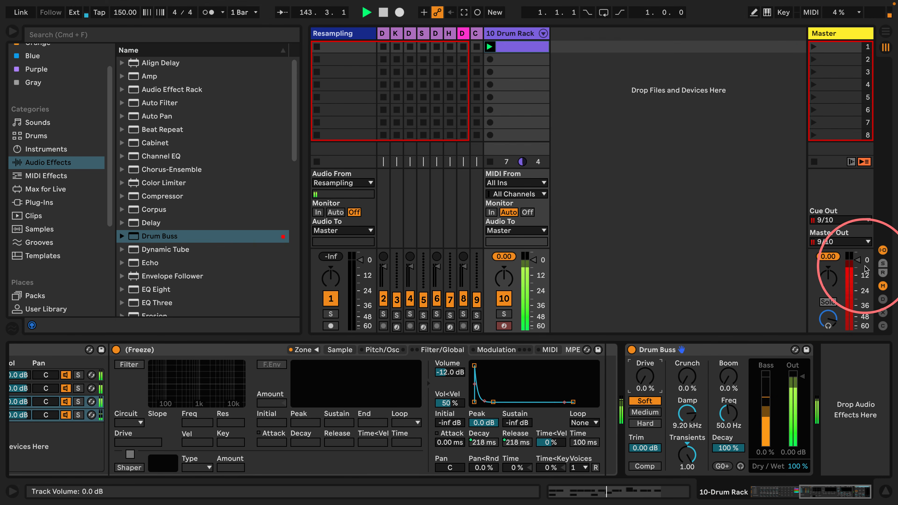
drag(862, 259, 861, 277)
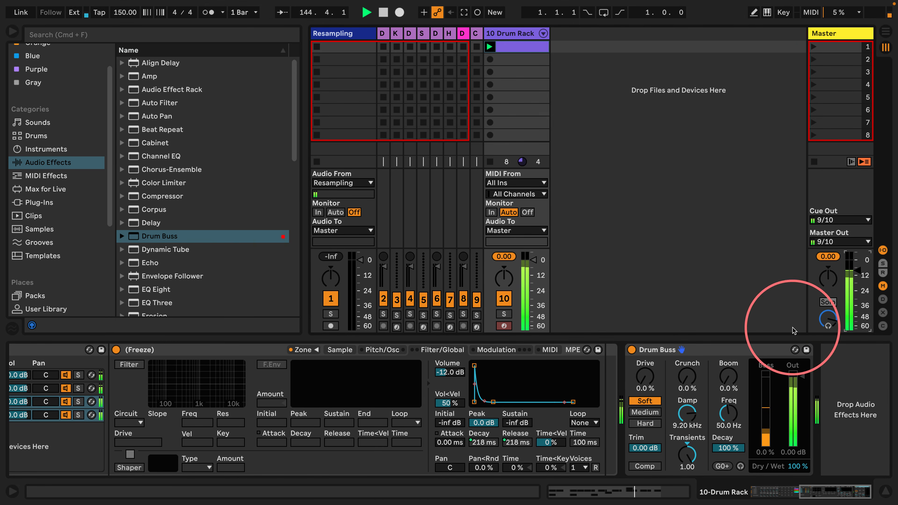
click(647, 466)
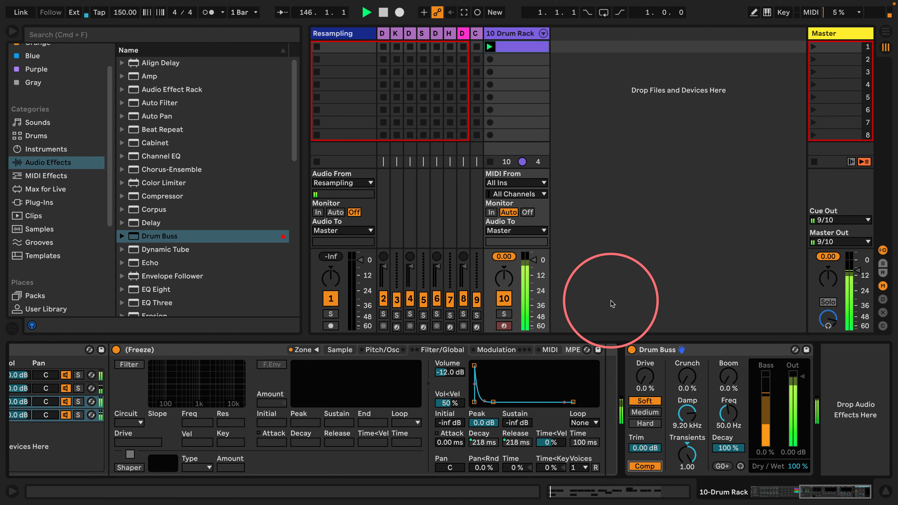
- Recall Variations 2, 3, 4 and 5 of the Drum Rack in turn over the playing beat and stop playback
scroll(473, 403, left, 10)
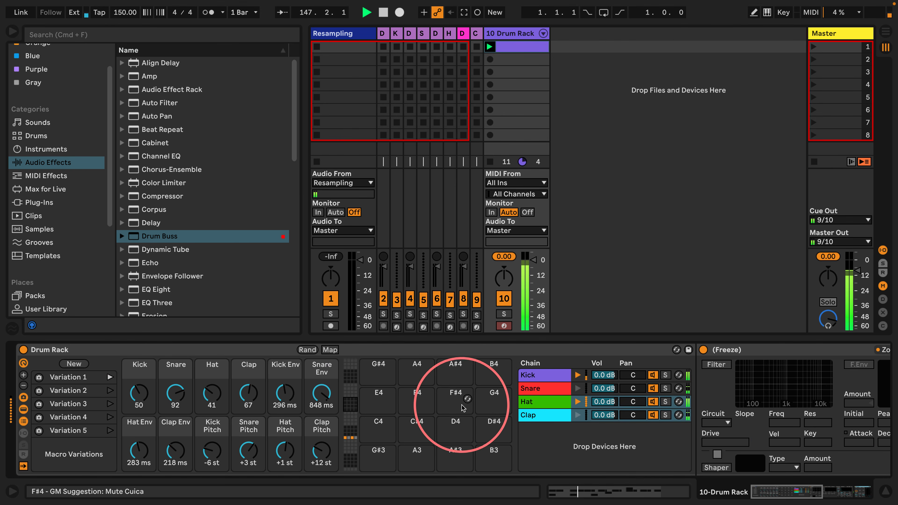
click(110, 390)
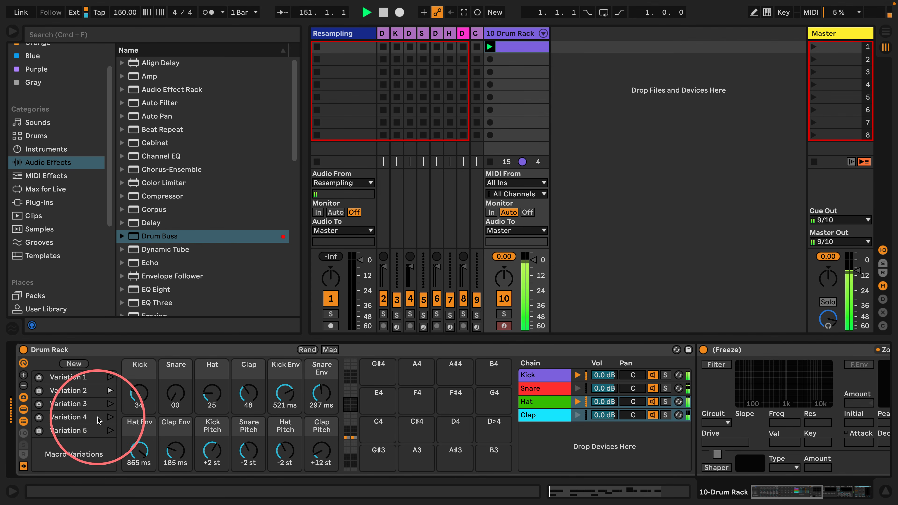
click(109, 404)
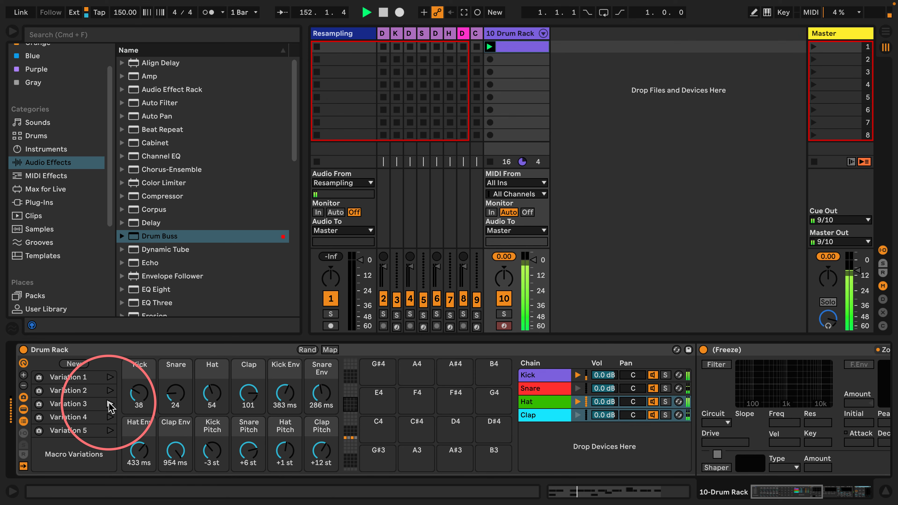
click(109, 418)
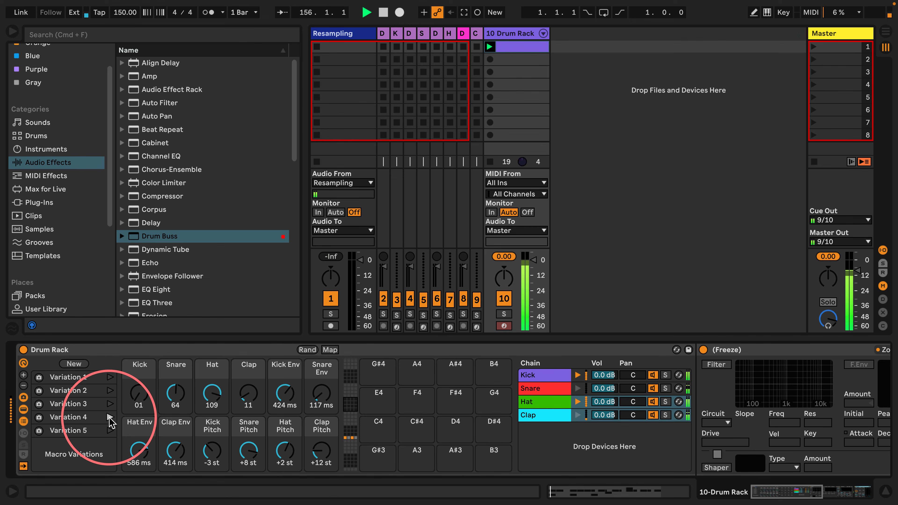
click(109, 431)
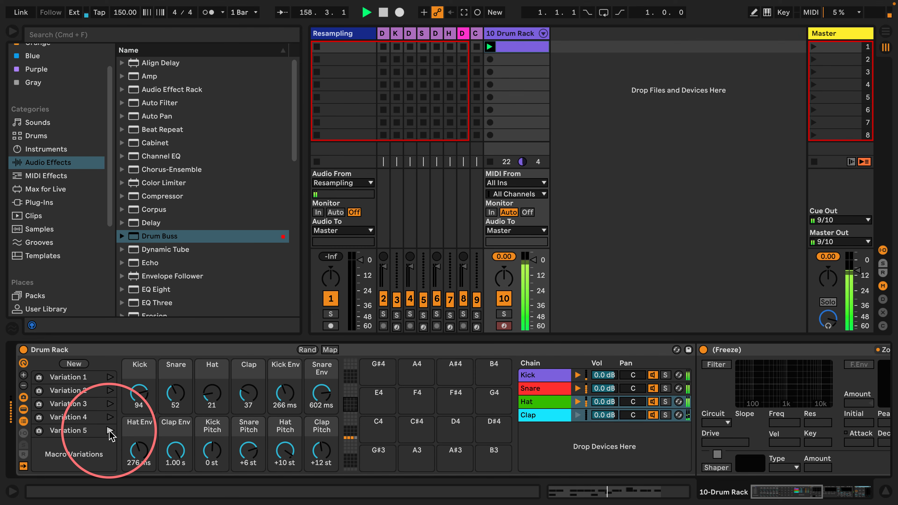
key(space)
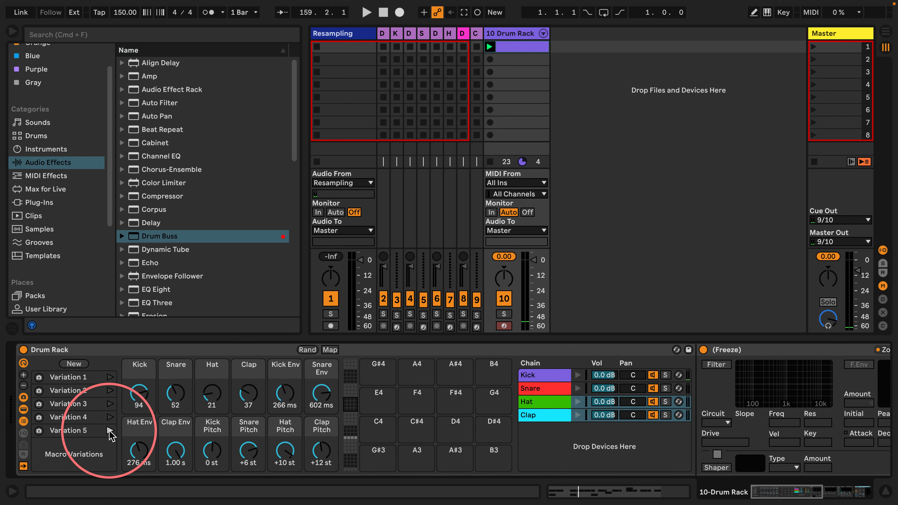
- Replay the beat briefly with Variation 5 and stop playback
key(space)
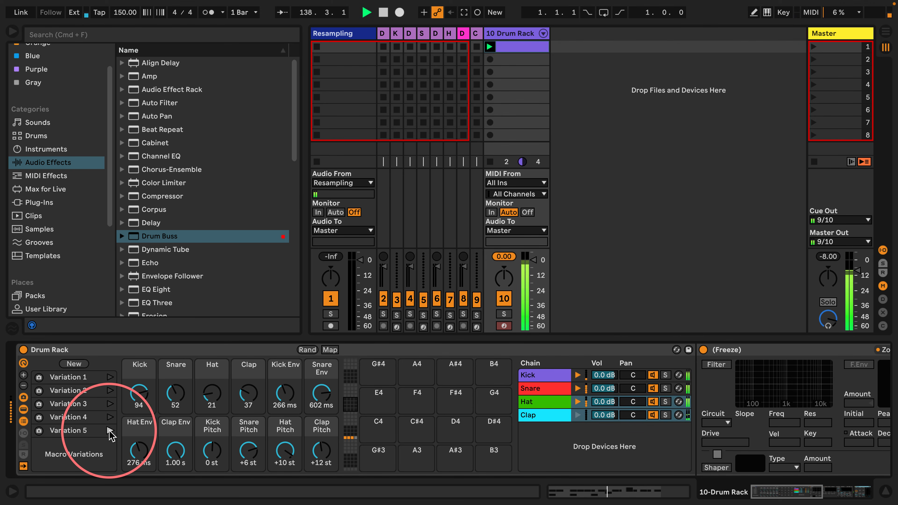
key(space)
click(715, 70)
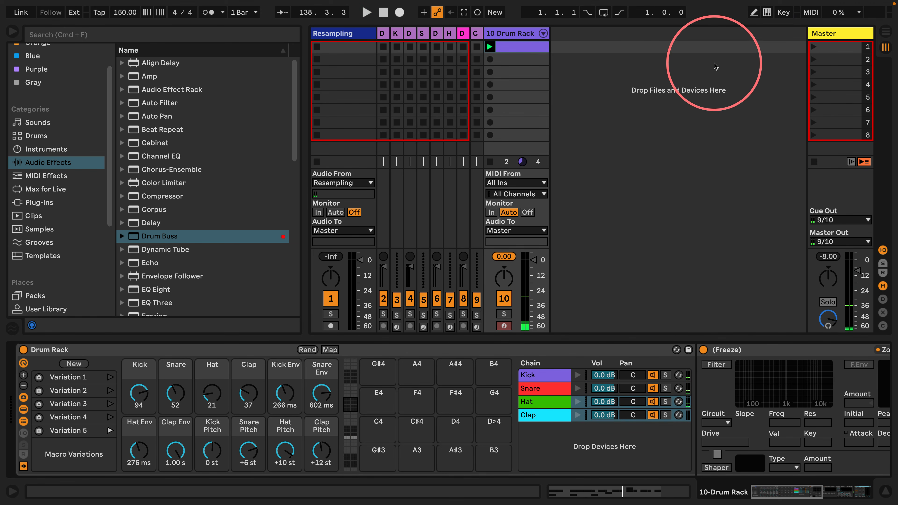